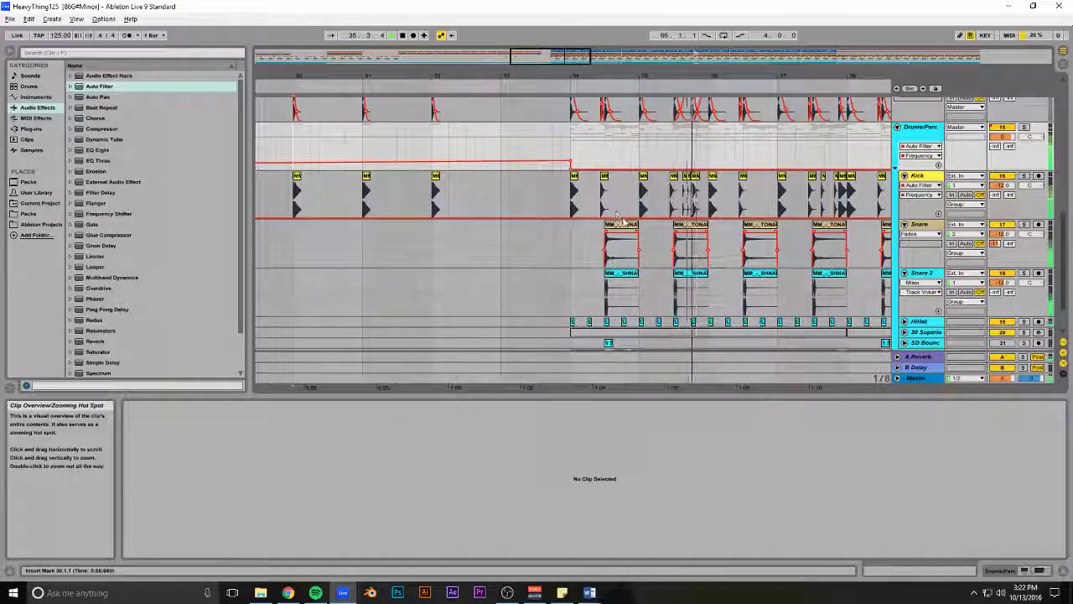
Copy the drop's first Snare and Snare 2 clips back one bar so the copies start at 33.3
click(622, 225)
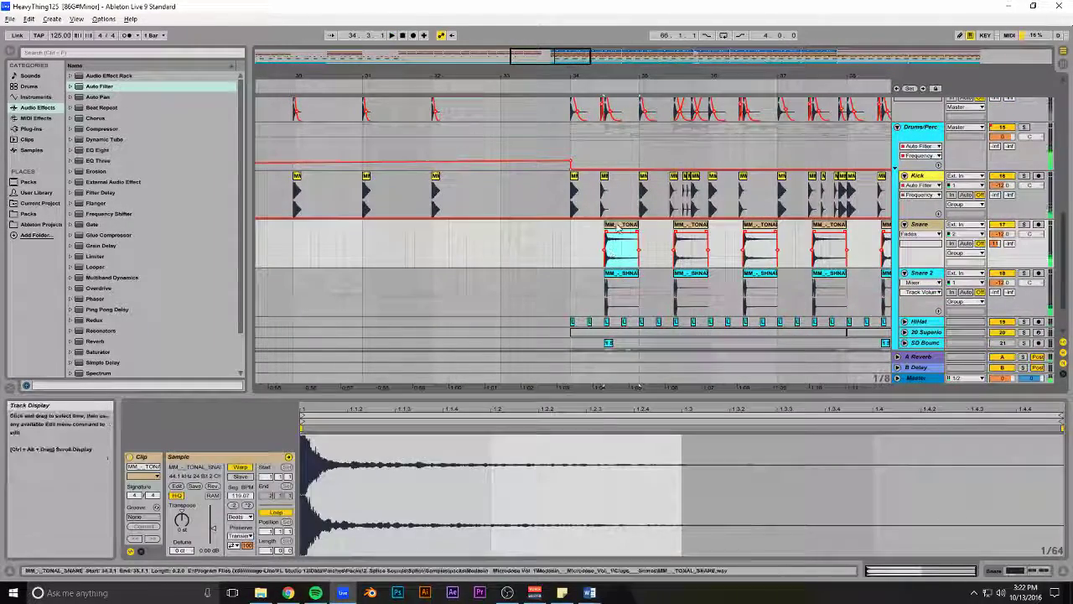
shift+click(621, 274)
drag(599, 227, 550, 227)
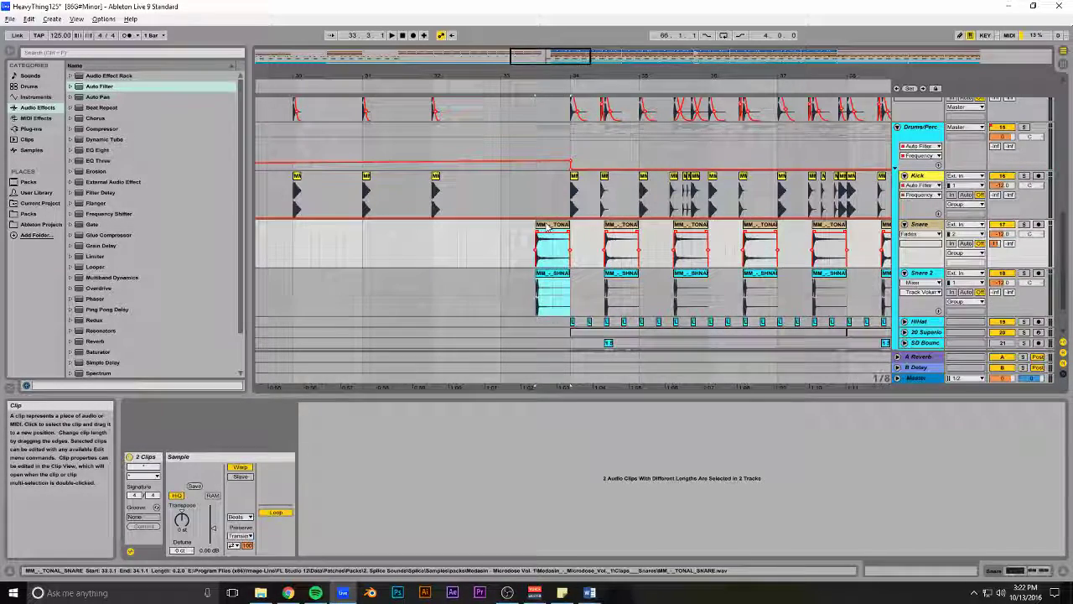
Reverse the copied Snare and Snare 2 clips at 33.3, and play back the lead-in to the drop
click(551, 225)
click(213, 486)
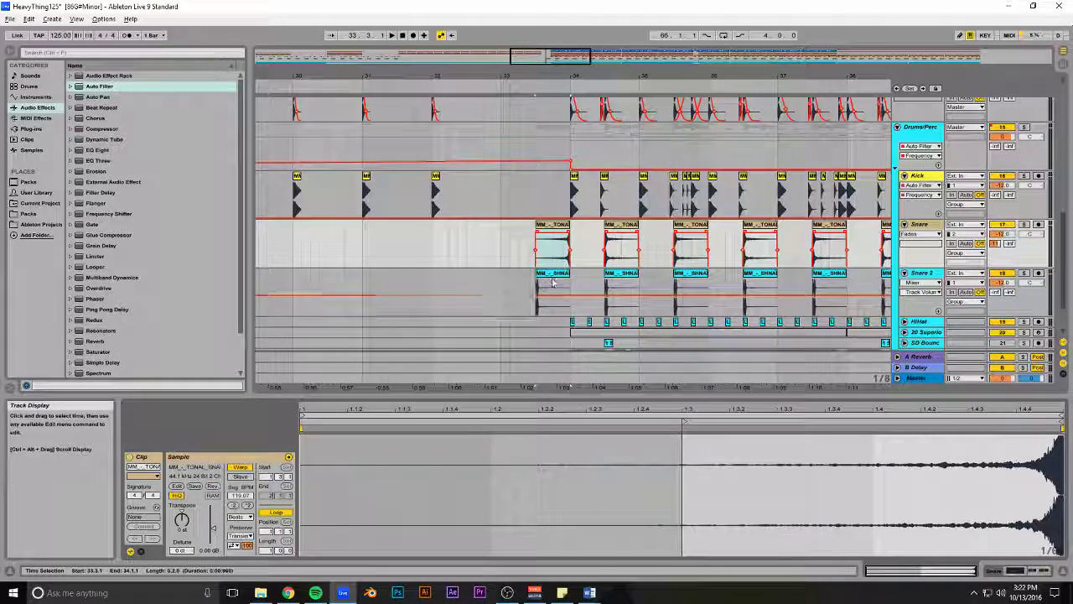
click(551, 273)
click(212, 486)
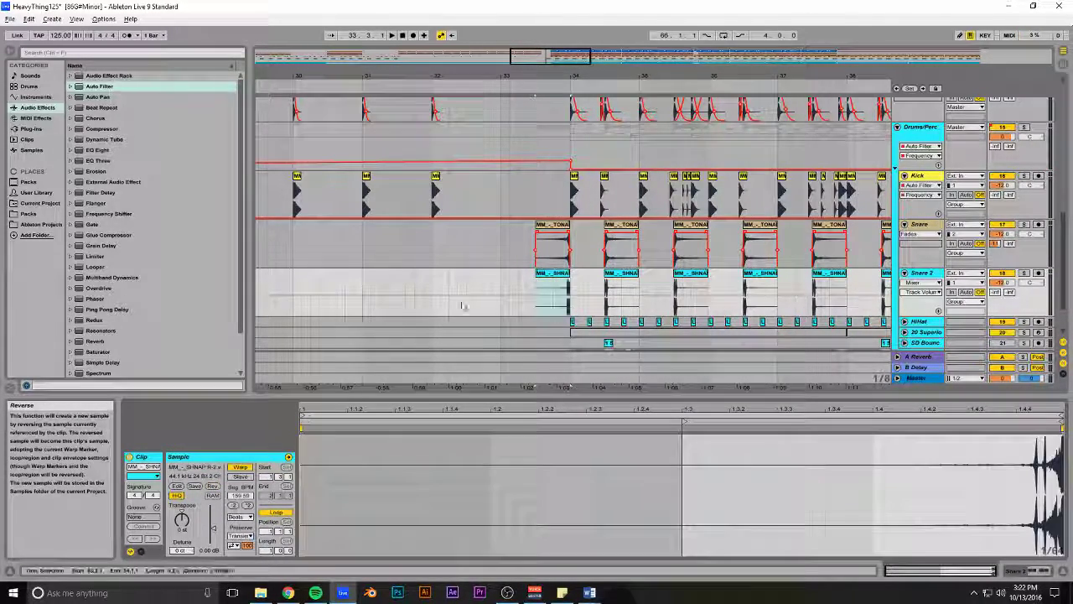
click(470, 256)
key(space)
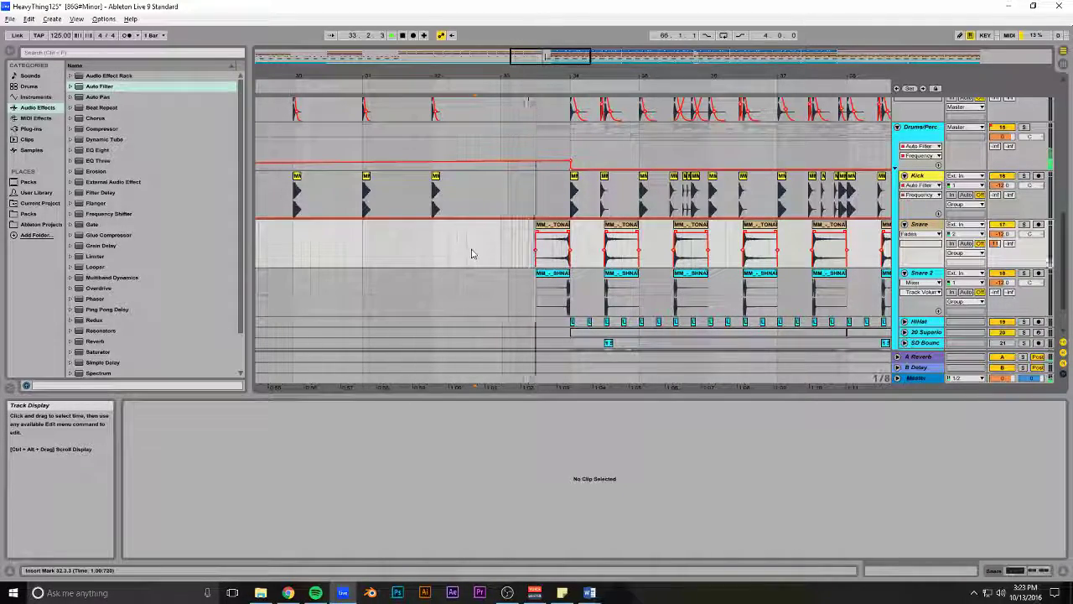
View the whole arrangement and listen to the transition into the breakdown, starting from bar 15
scroll(474, 248, up, 3)
drag(546, 56, 546, 10)
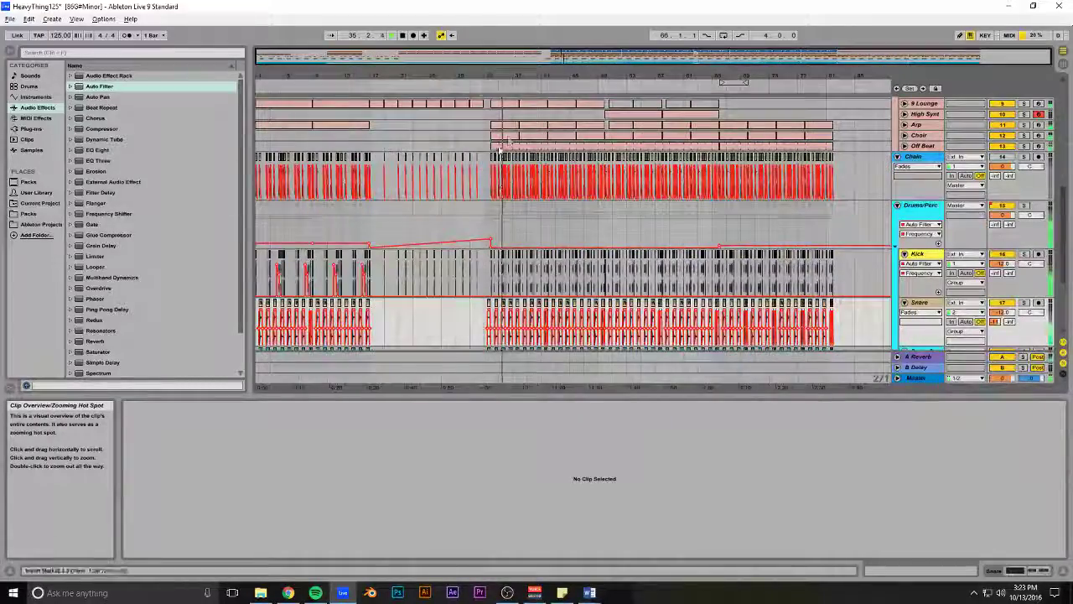
click(358, 136)
key(space)
key(space)
drag(382, 56, 402, 156)
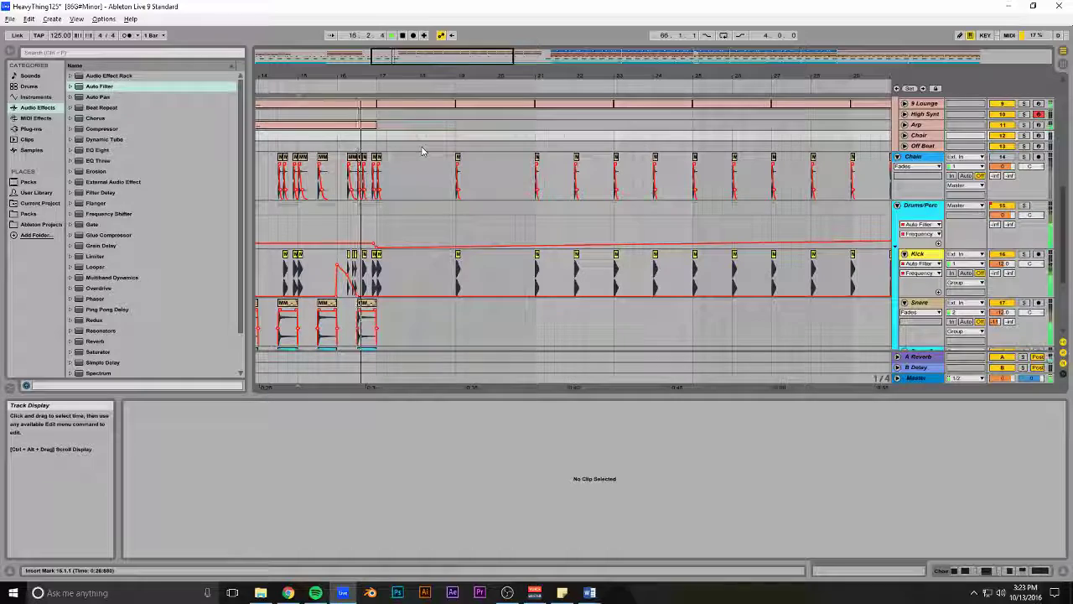
drag(436, 57, 415, 50)
Duplicate the first Lev_Impact_White clip on the Impact track twice, placing copies at bars 9 and 17
scroll(438, 254, down, 3)
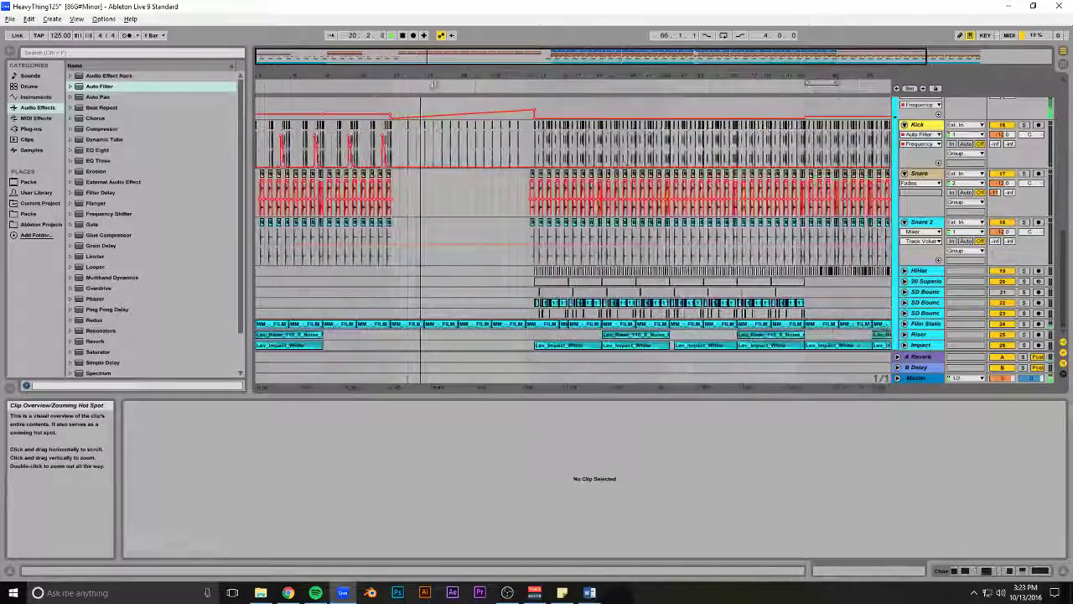
click(295, 346)
key(ctrl+d)
key(ctrl+d)
click(355, 346)
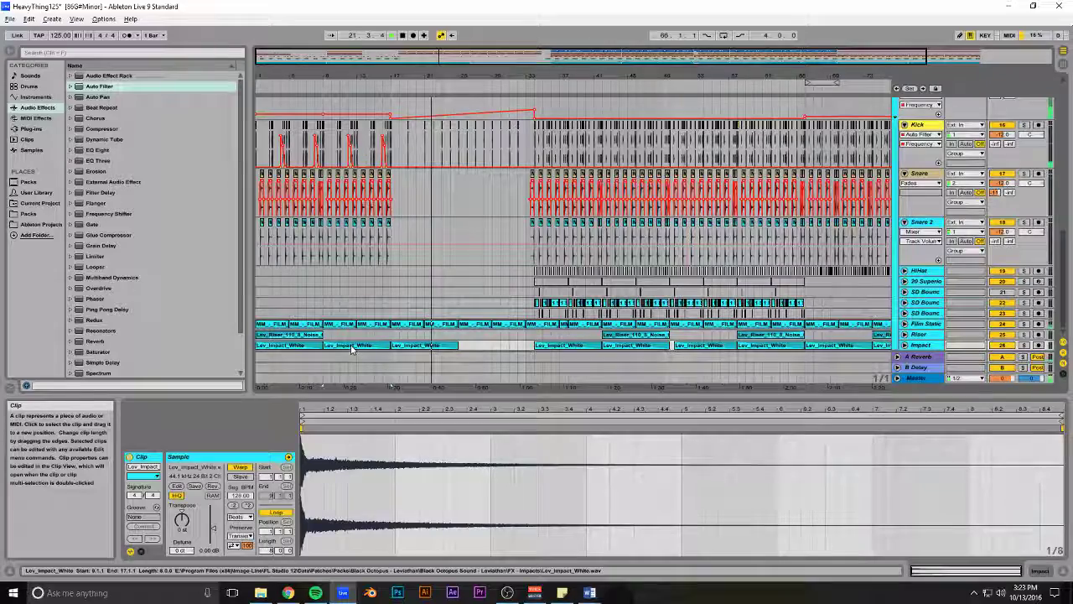
key(Delete)
key(ctrl+z)
Play from bar 17 and duplicate the Impact track's clip at bar 17 so a copy starts at bar 25
click(391, 297)
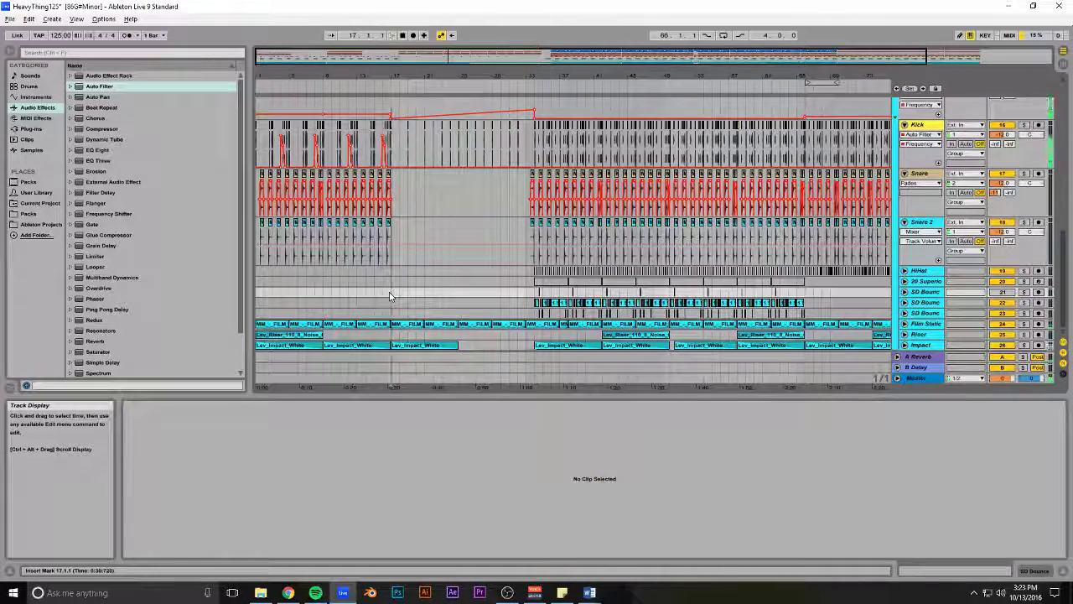
click(423, 346)
key(ctrl+d)
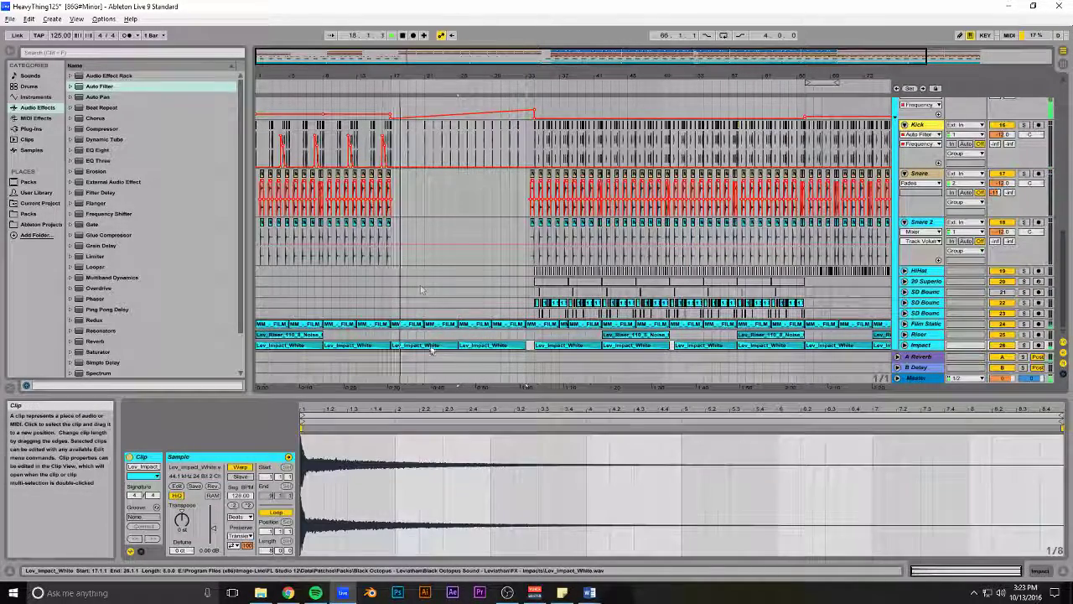
Save the Live Set as HeavyThing125.als in the 86G#Minor Project folder, replacing the existing file
key(ctrl+s)
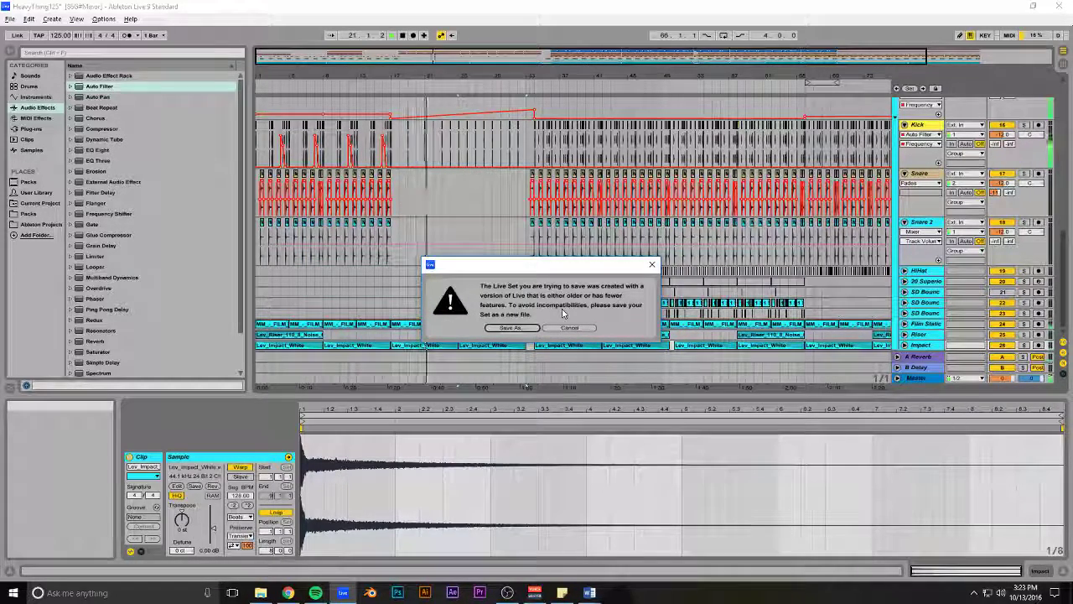
click(510, 328)
key(Return)
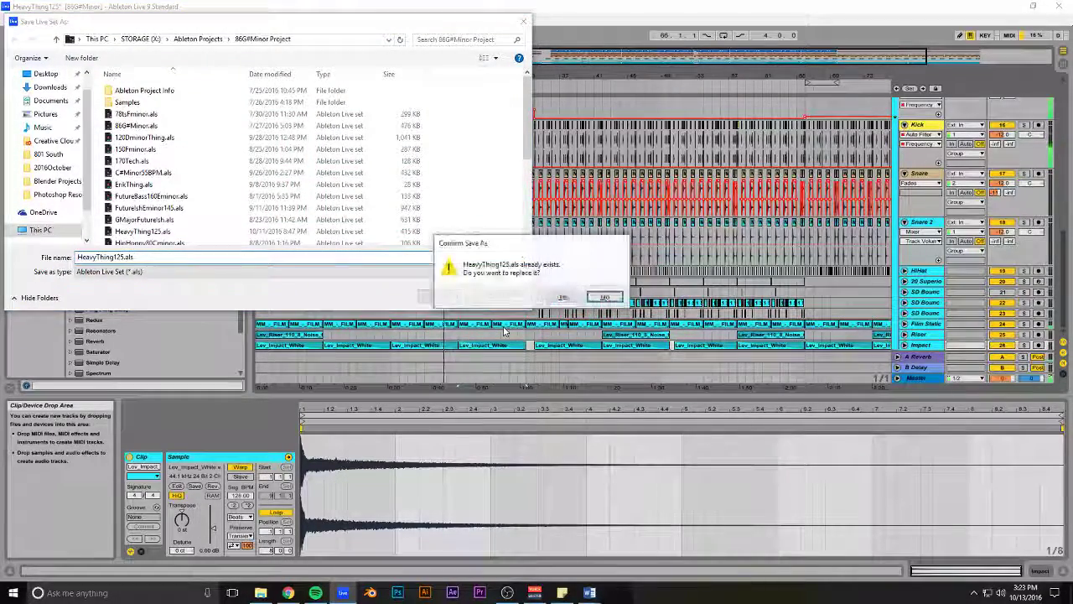
click(556, 297)
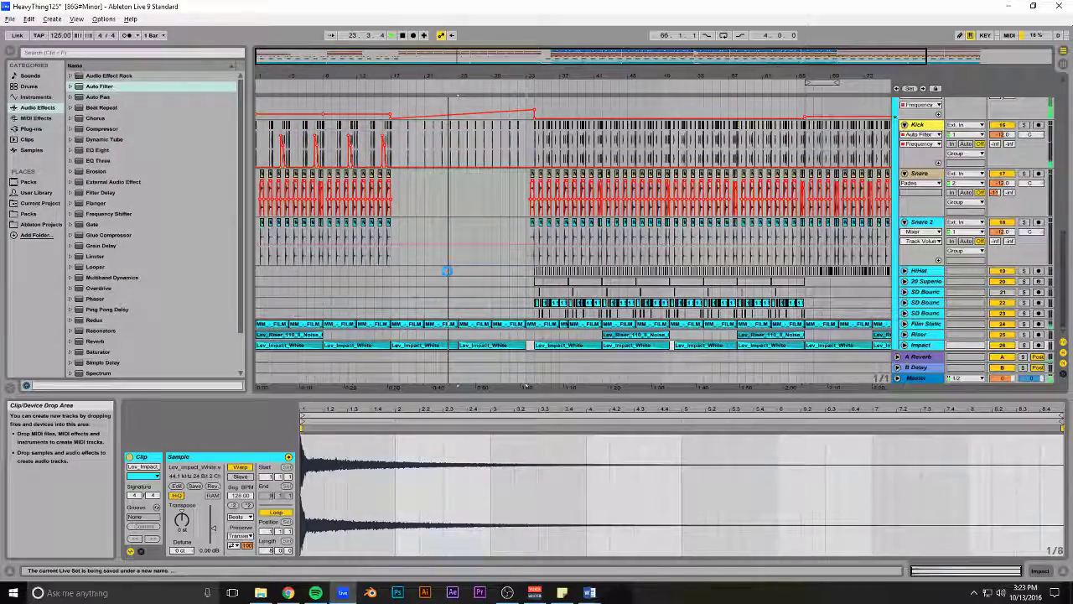
Duplicate the Kick clip at bar 25 to 25.3 and play back from bar 25
drag(472, 57, 444, 127)
key(space)
click(424, 125)
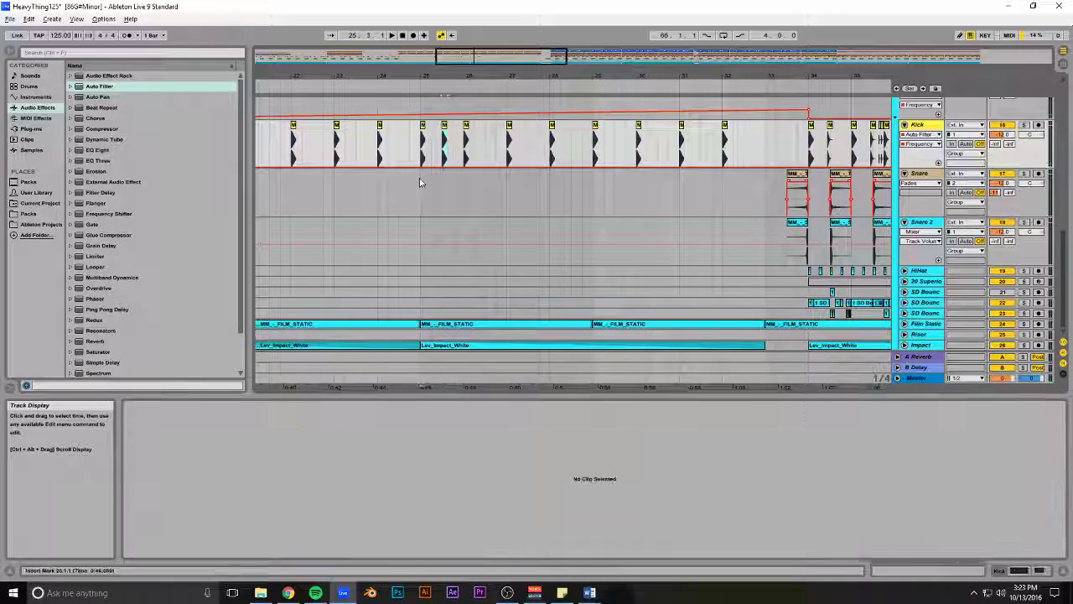
click(426, 181)
key(space)
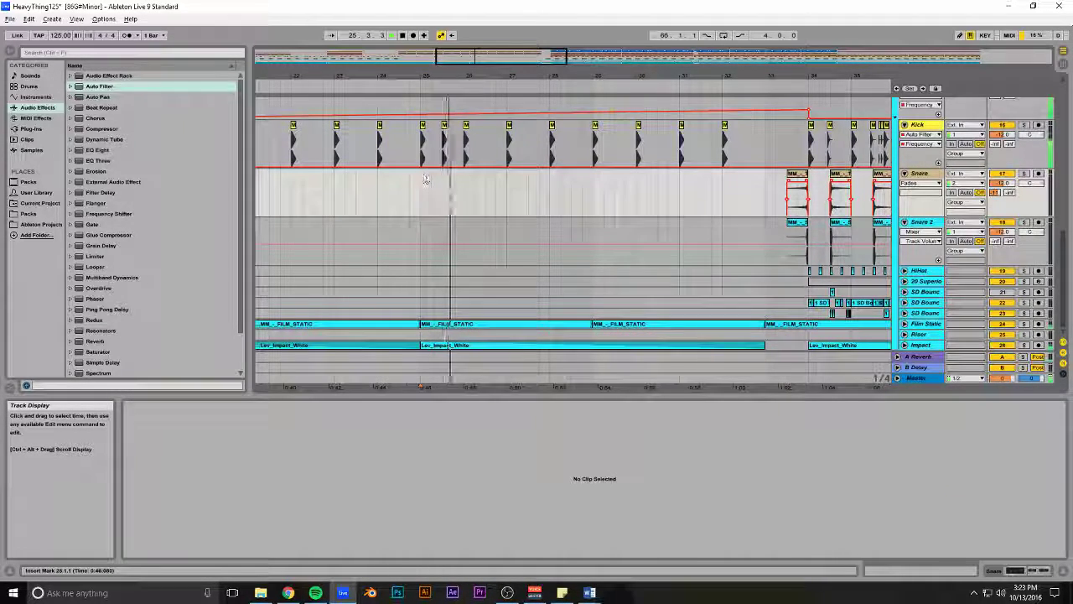
Add a kick at 26.3, and replace the kicks in bars 27 and 28 with the half-bar pattern from bars 25–26
click(471, 132)
drag(474, 131, 494, 133)
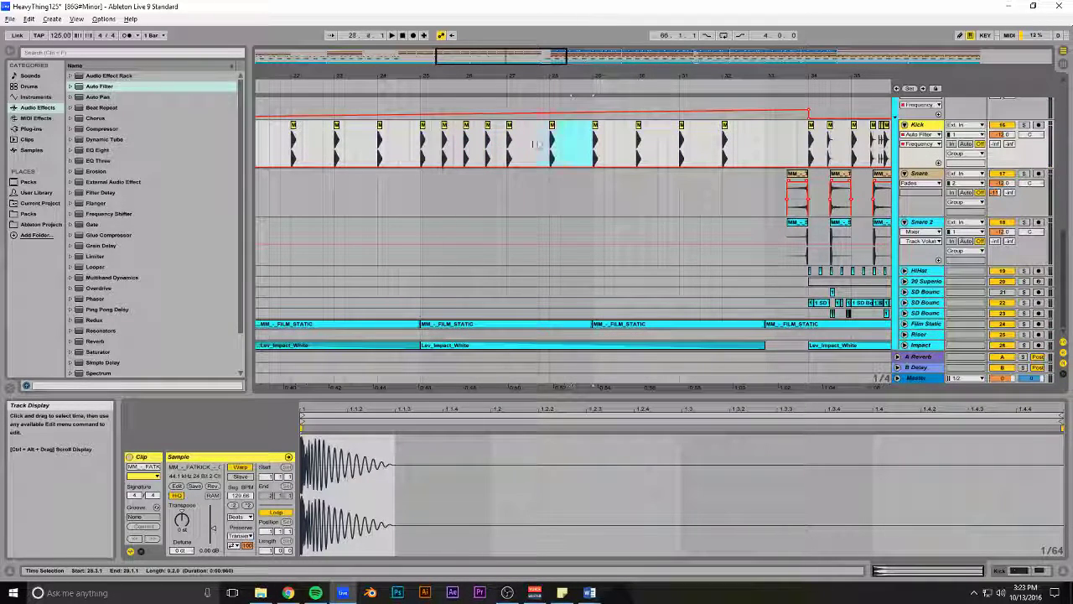
drag(501, 146, 505, 145)
key(Delete)
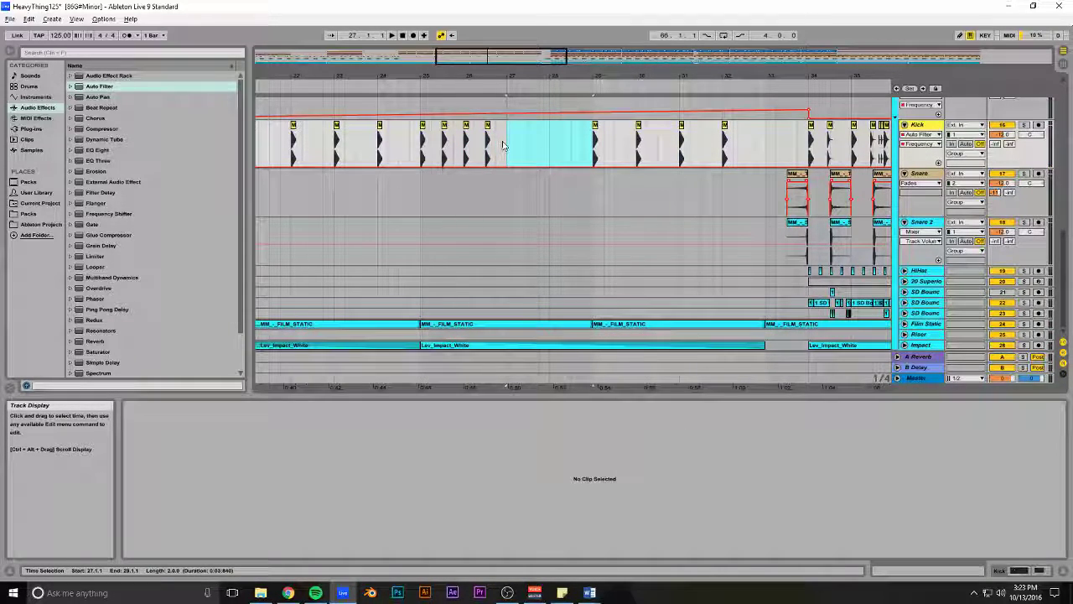
key(ctrl+d)
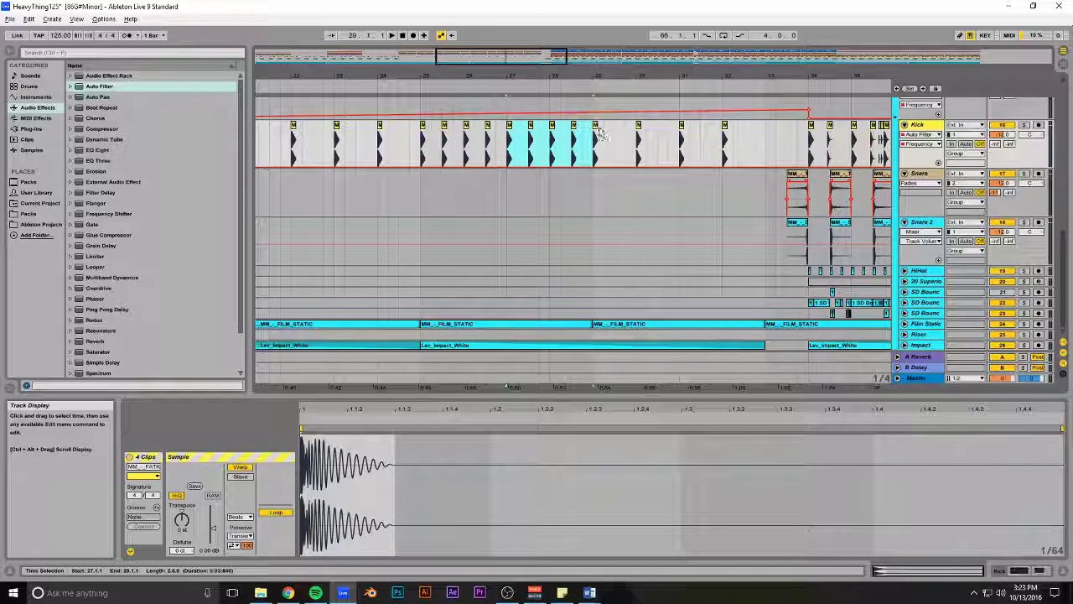
Fill the Kick track with kicks on every beat from bar 29 to the end of bar 32
click(599, 134)
drag(615, 143, 599, 143)
key(ctrl+d)
key(ctrl+d)
key(ctrl+d)
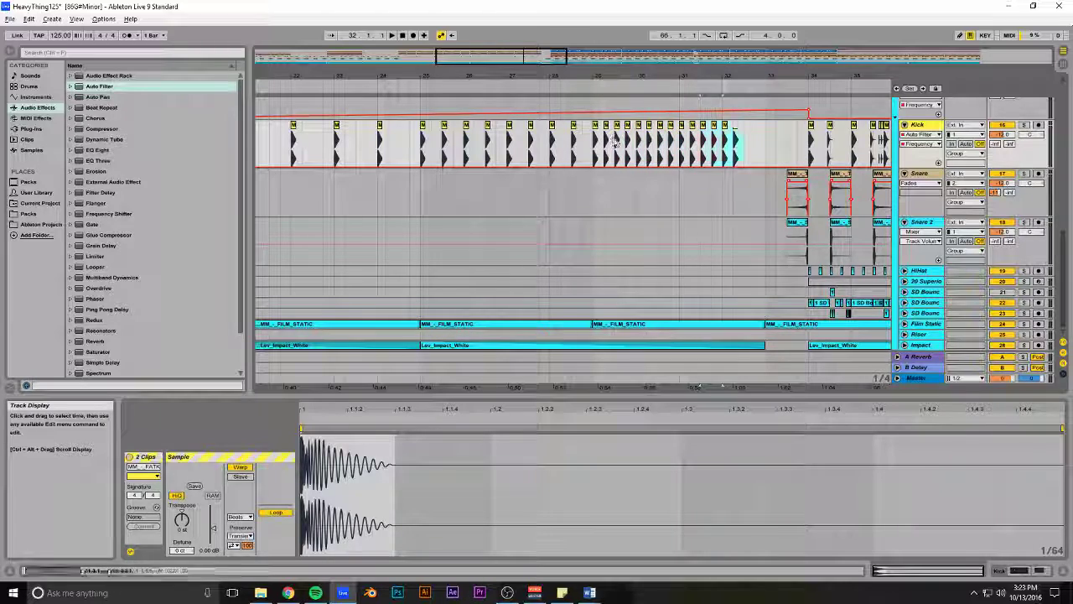
Play back the kick build-up from bar 29 to check the quarter-note section
click(593, 191)
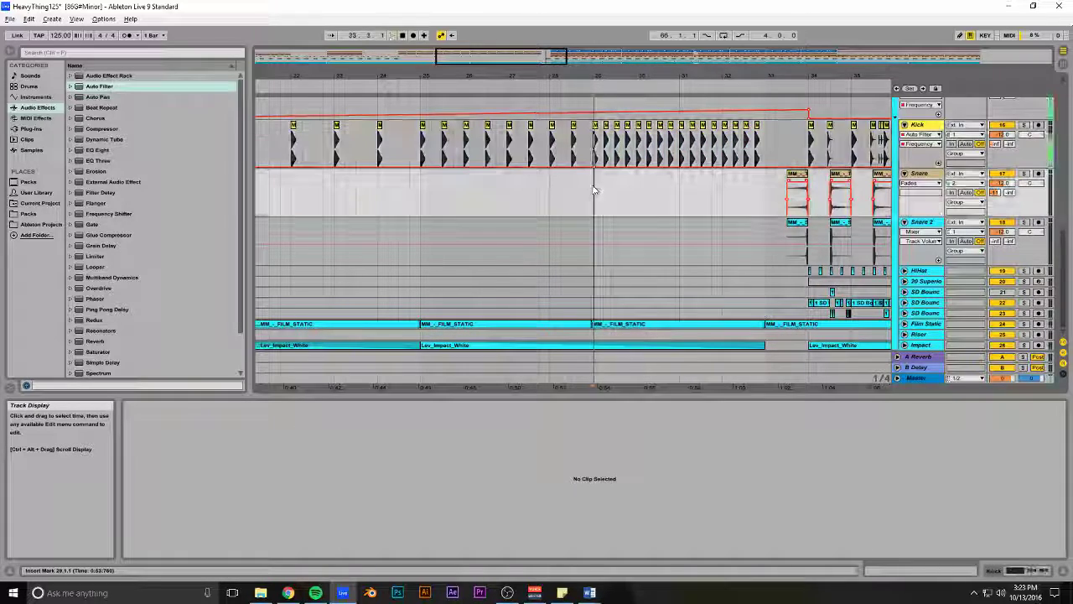
drag(487, 53, 488, 47)
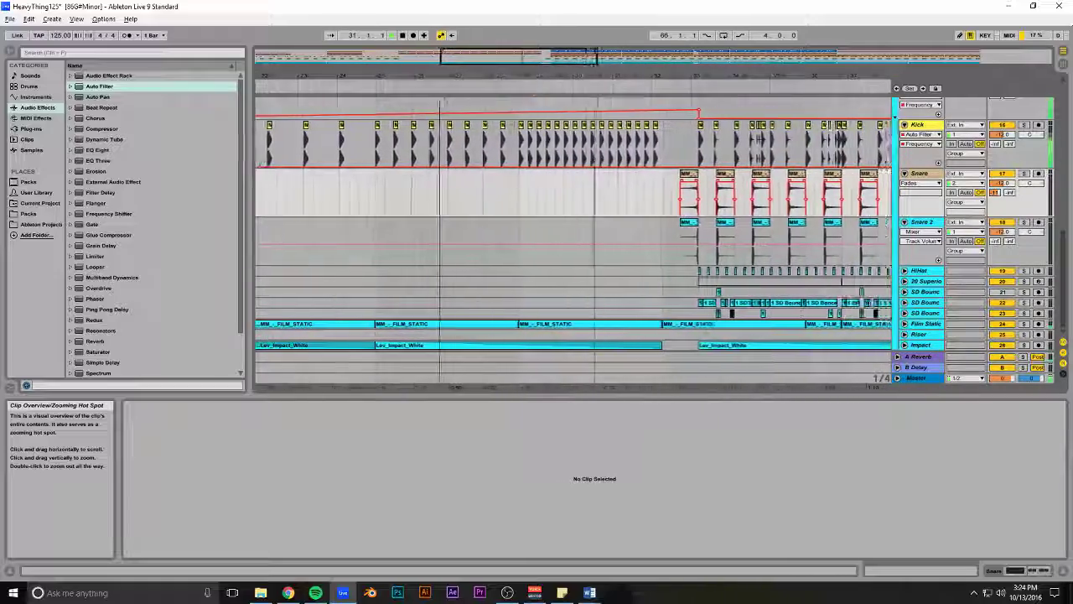
drag(546, 56, 557, 56)
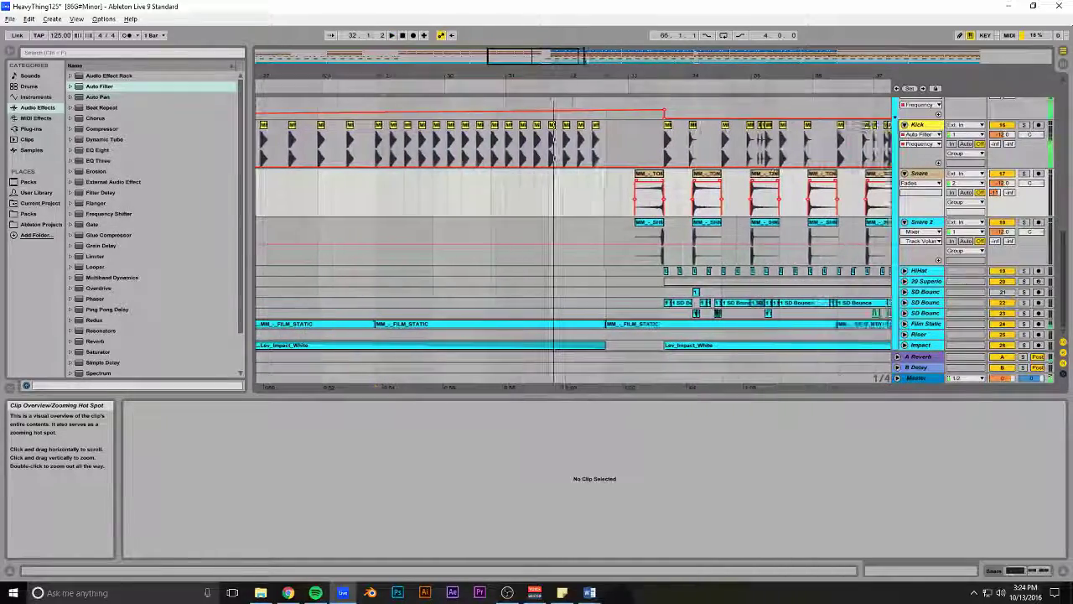
key(space)
Double the Kick clips to eighth notes through bars 31 and 32, and save the Live Set
click(509, 125)
drag(528, 56, 528, 61)
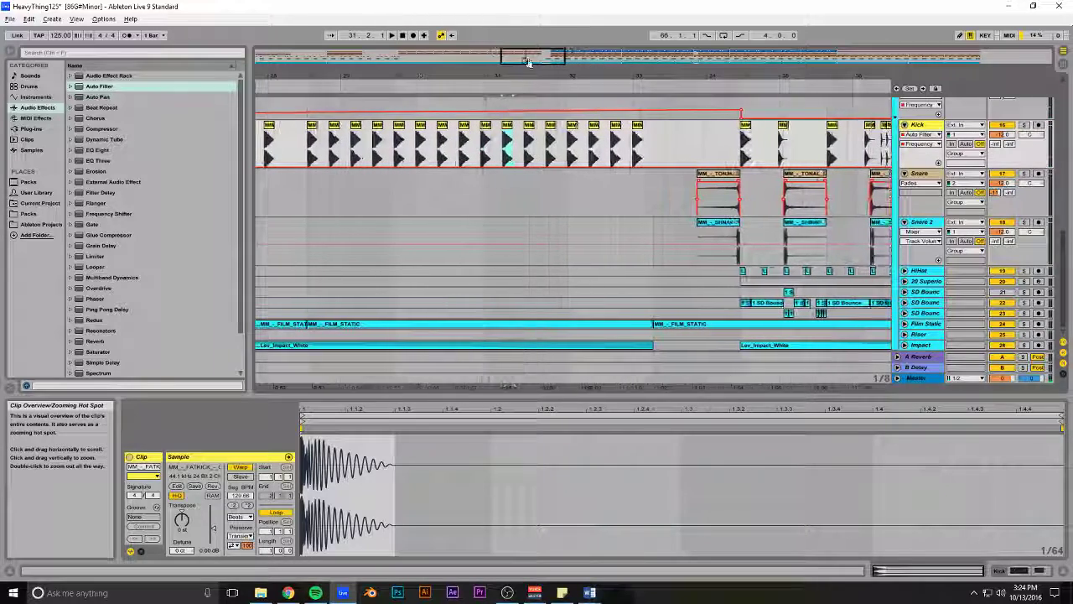
drag(508, 125, 498, 126)
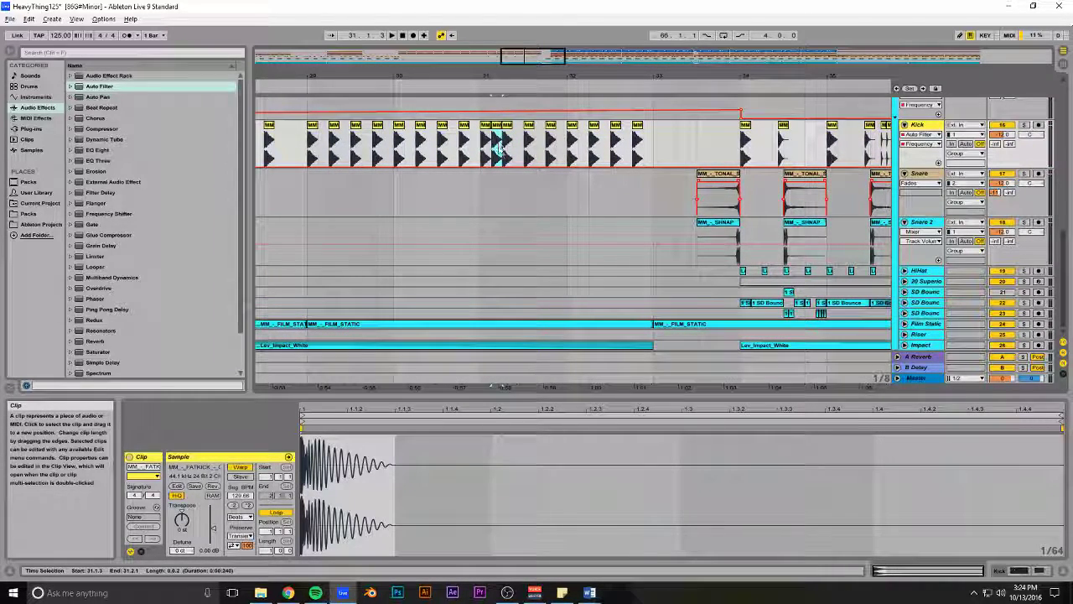
shift+click(485, 156)
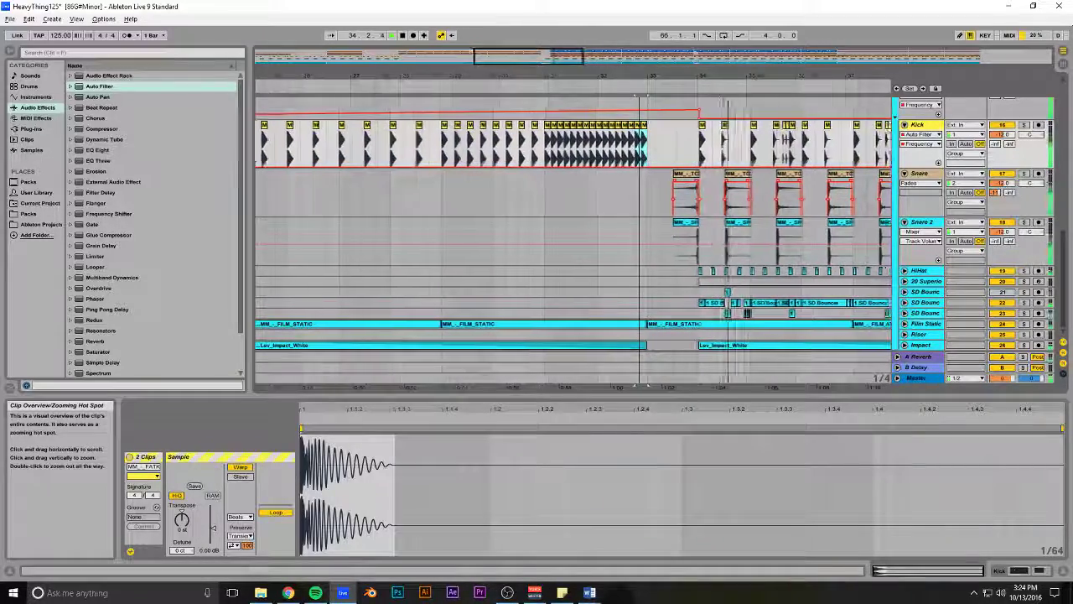
key(minus)
key(ctrl+s)
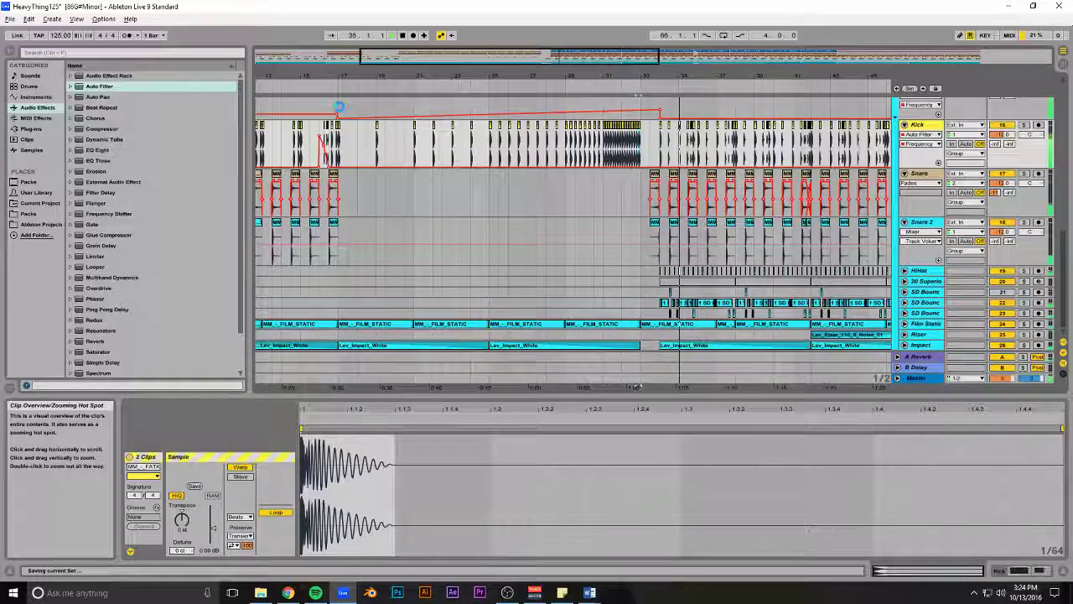
Duplicate the MM_-_TONAL_SNARE clip on the Chain track every half bar from bar 25 through bar 32
click(441, 106)
drag(431, 77, 424, 42)
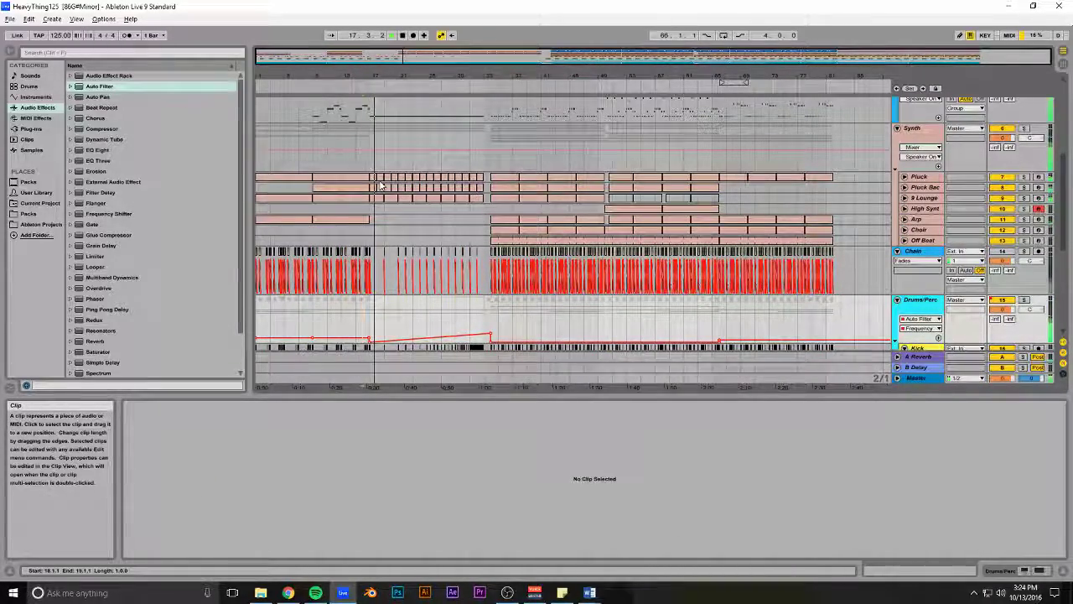
drag(433, 54, 434, 74)
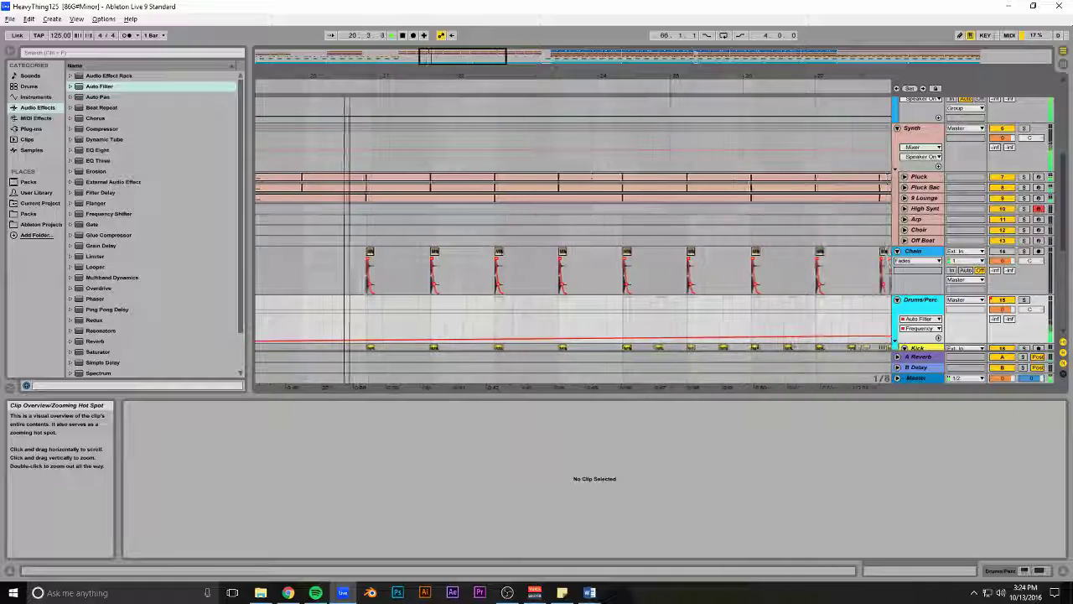
click(447, 255)
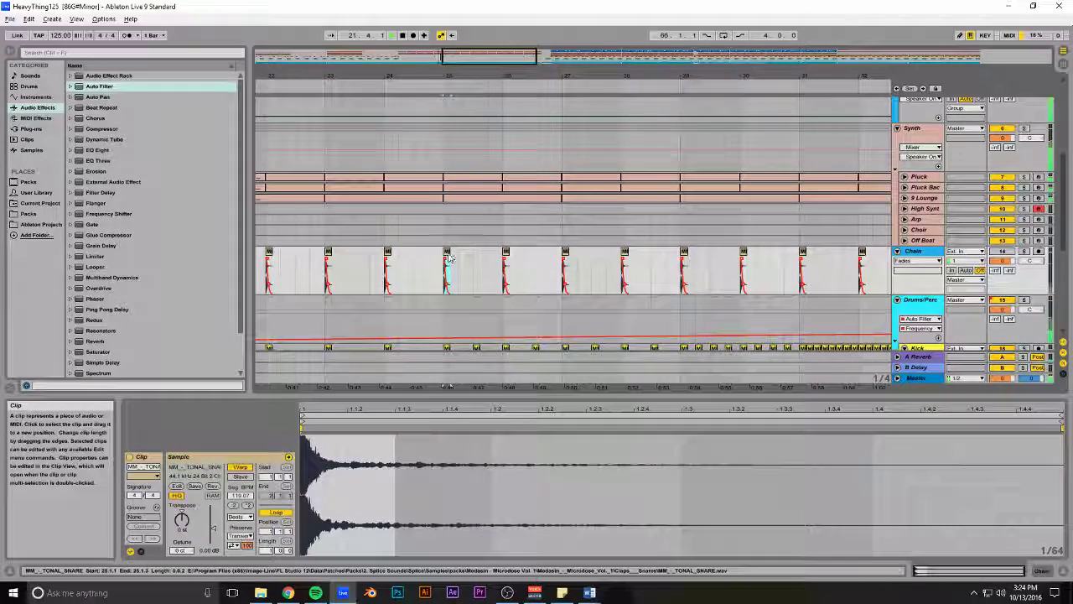
mouse_move(448, 256)
mouse_down()
mouse_move(478, 258)
mouse_move(449, 263)
mouse_up()
key(ctrl+d)
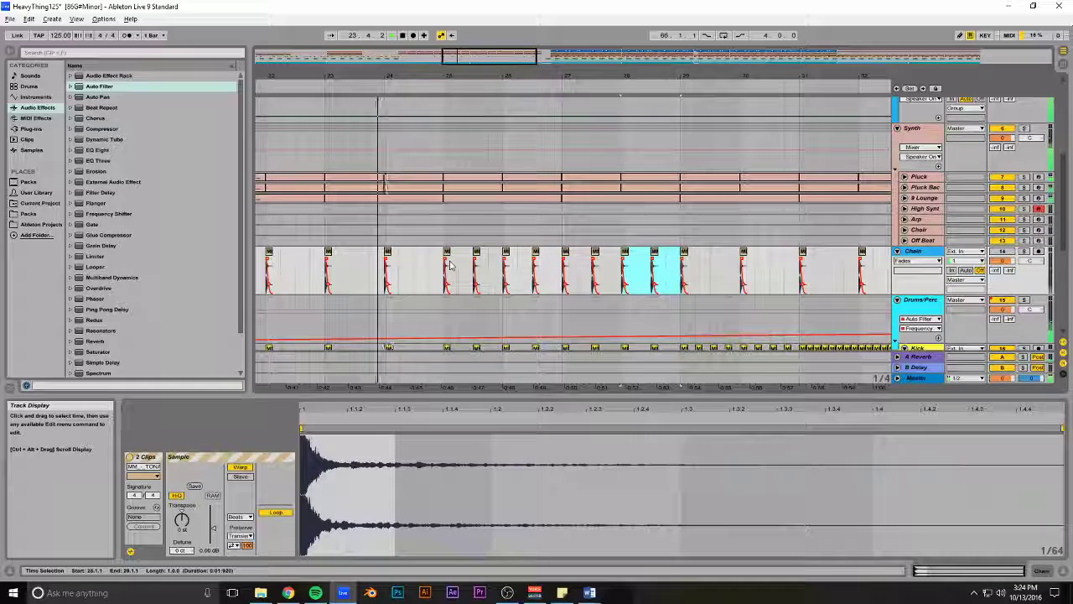
key(ctrl+d)
key(ctrl+d)
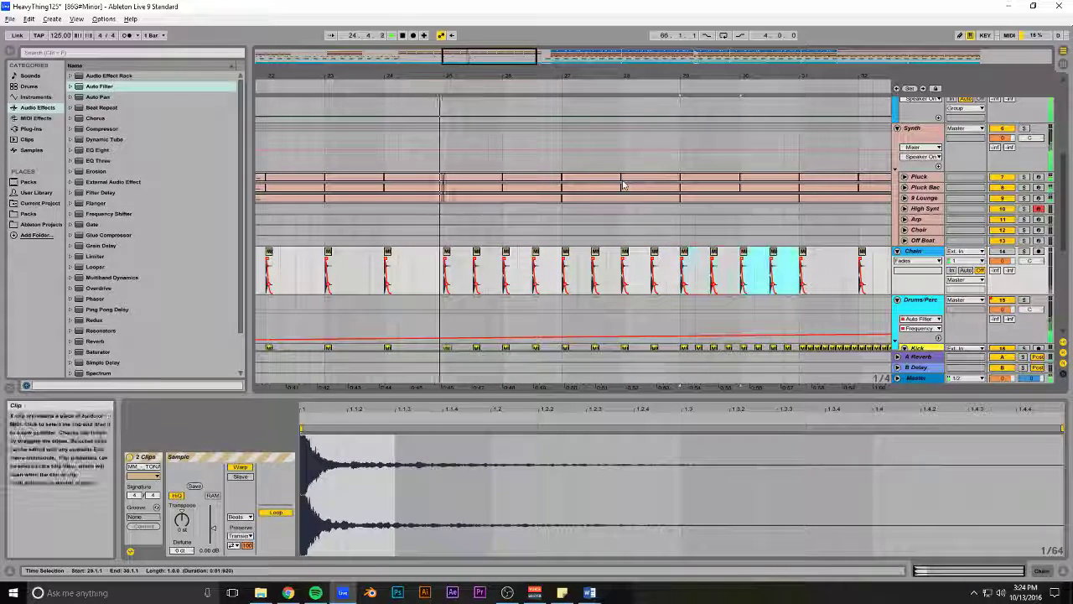
key(ctrl+d)
Play back the breakdown from bar 17 to hear the edited build-up
drag(511, 56, 498, 49)
key(space)
click(339, 144)
key(space)
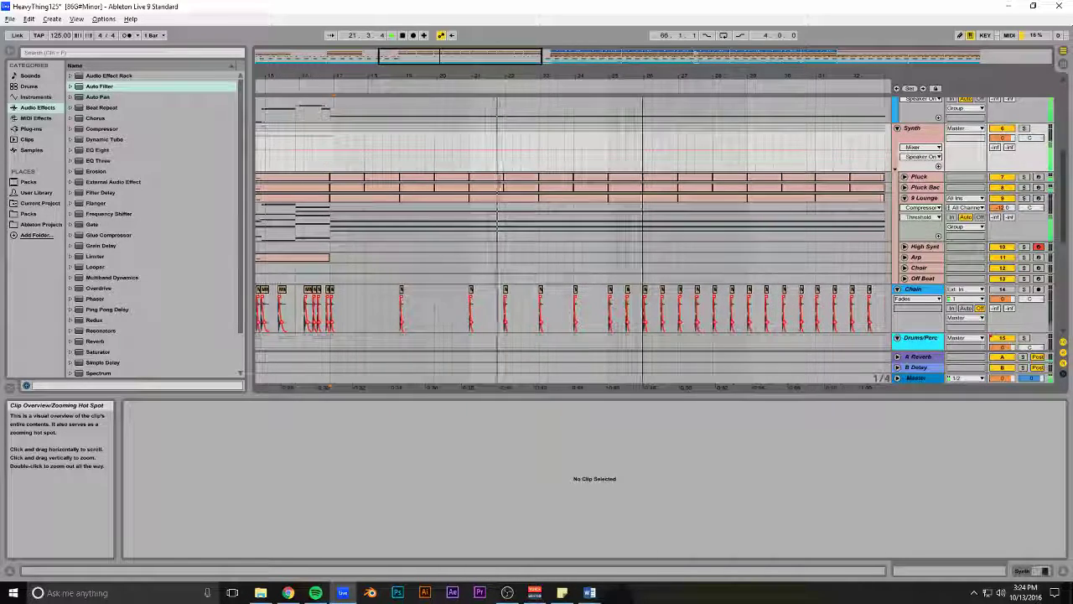
Show the notes of the 9 Lounge clip before the breakdown and play back from bar 15
drag(486, 69, 487, 63)
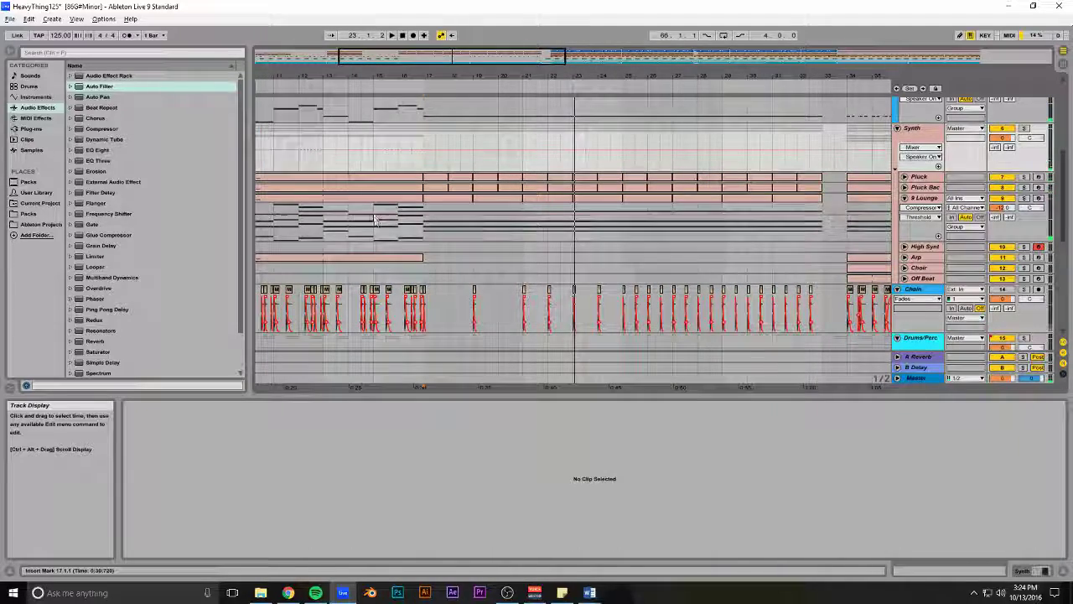
click(378, 225)
click(376, 210)
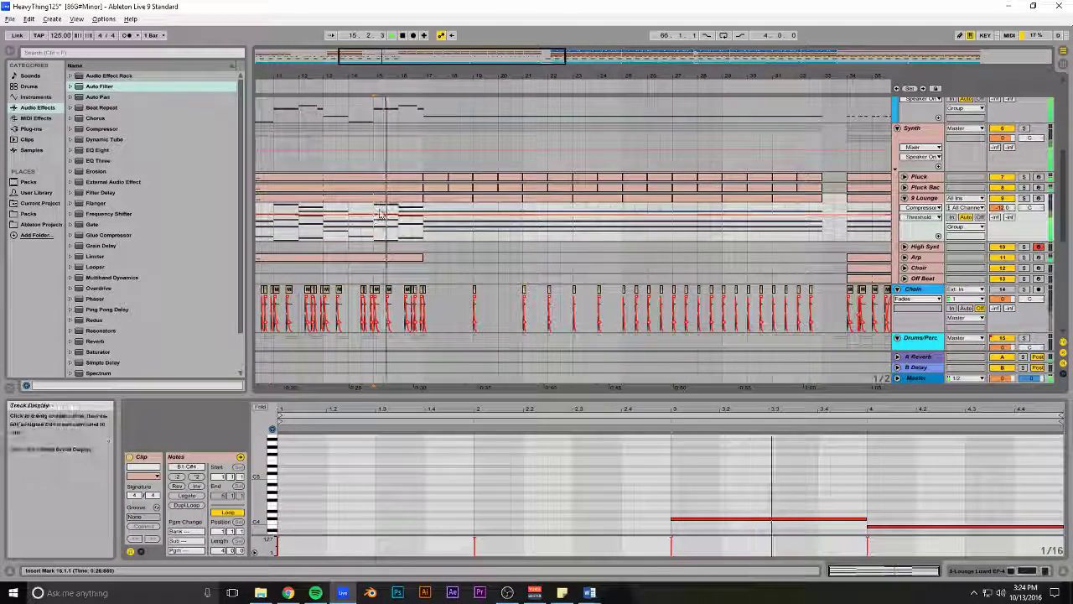
Copy the two-bar 9 Lounge clip from bar 15 to bar 23, and duplicate bars 17 to 25 of that track up to bar 33
click(393, 204)
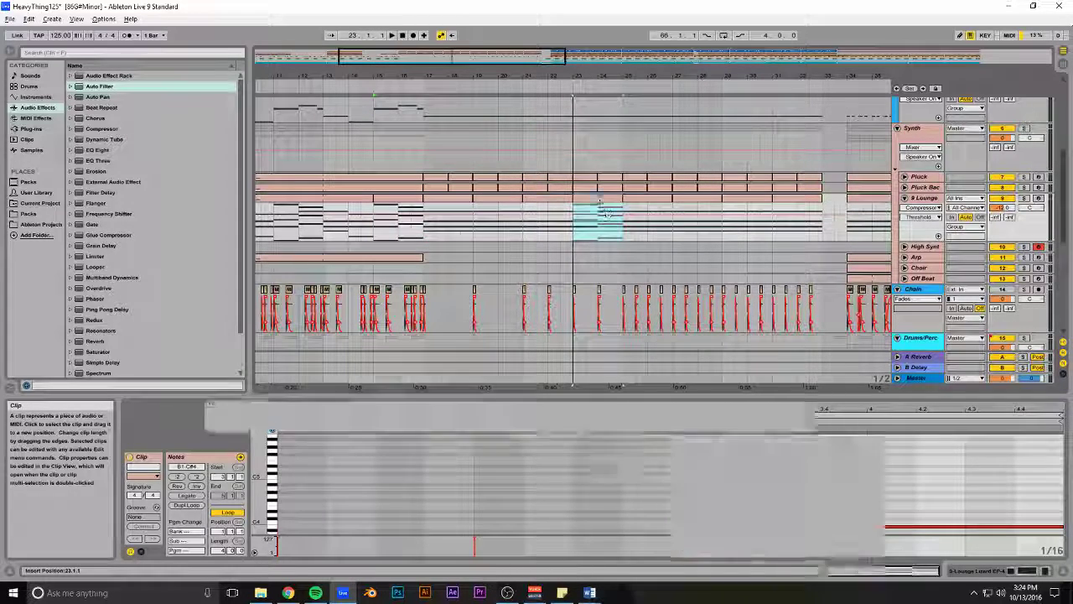
drag(600, 204, 625, 230)
drag(432, 236, 424, 236)
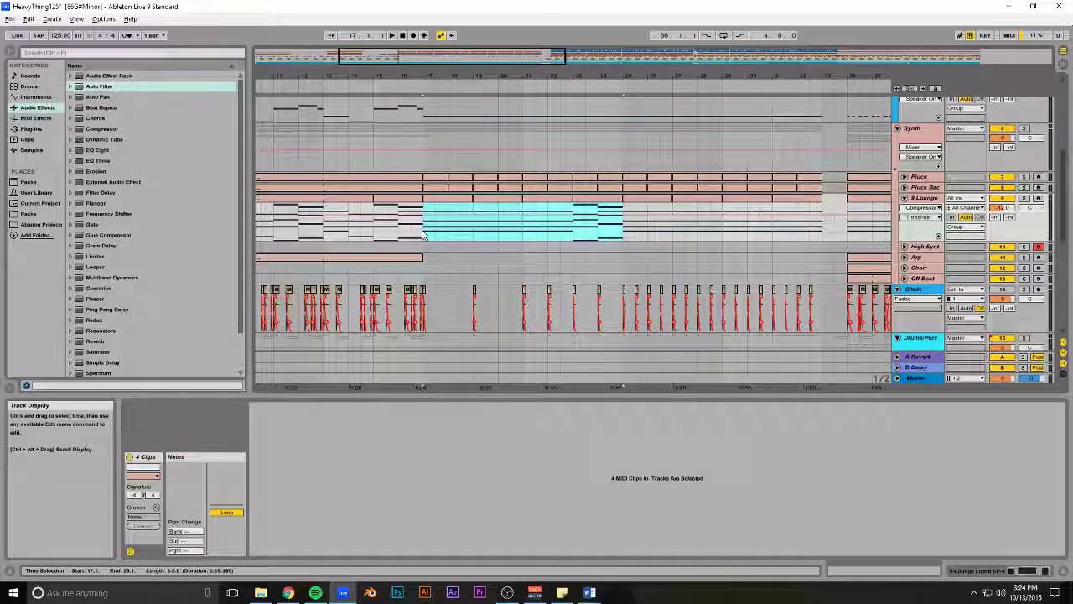
click(572, 256)
key(space)
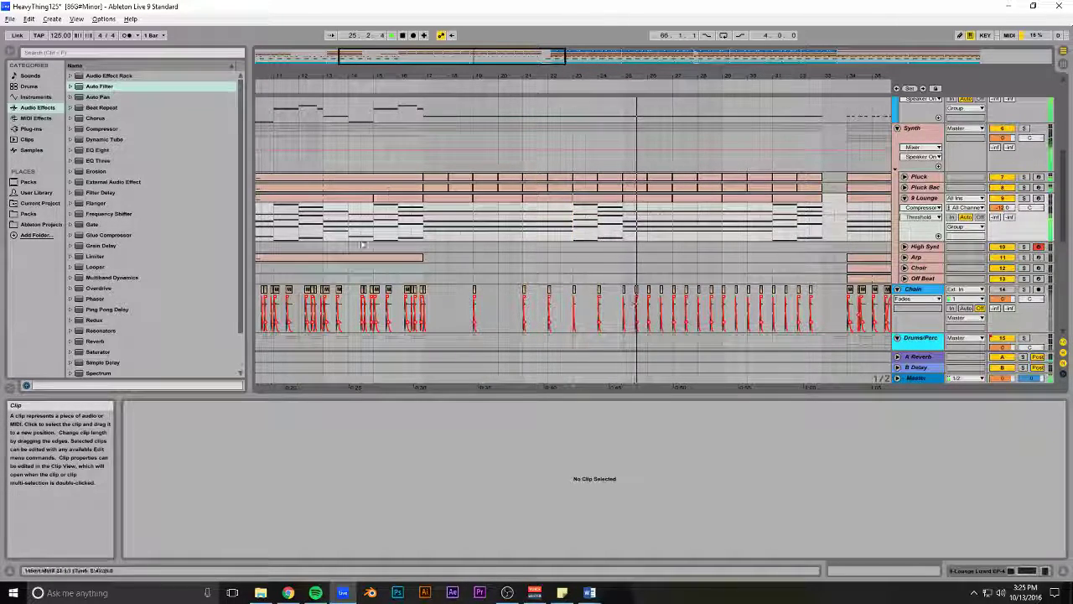
Copy the two-bar Sub clip from bar 15 to bar 23, duplicate bars 17 to 25 up to bar 33, and save the Live Set
scroll(461, 218, up, 5)
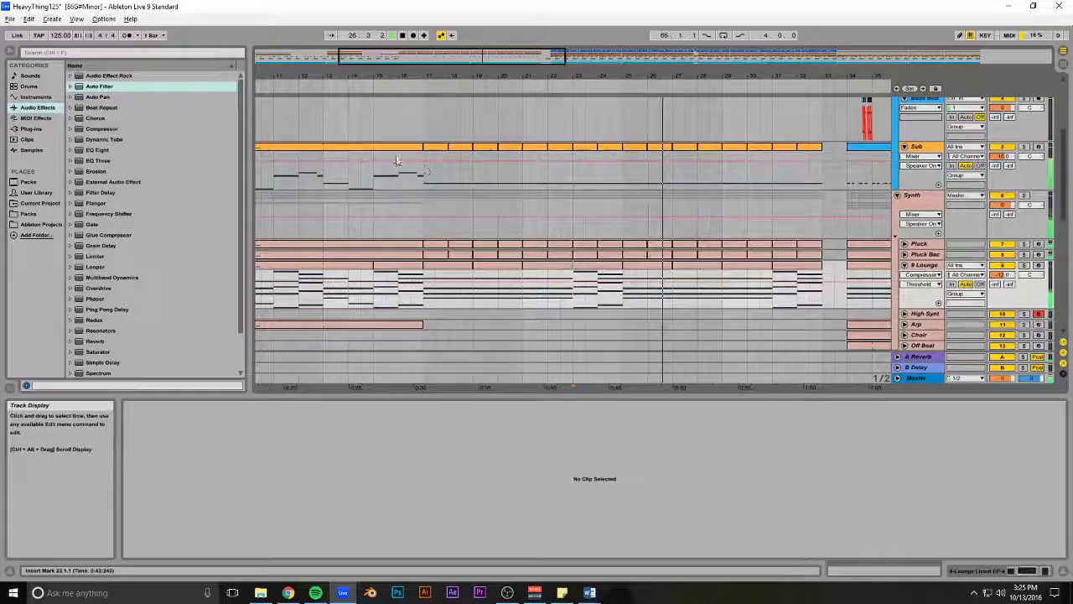
click(377, 228)
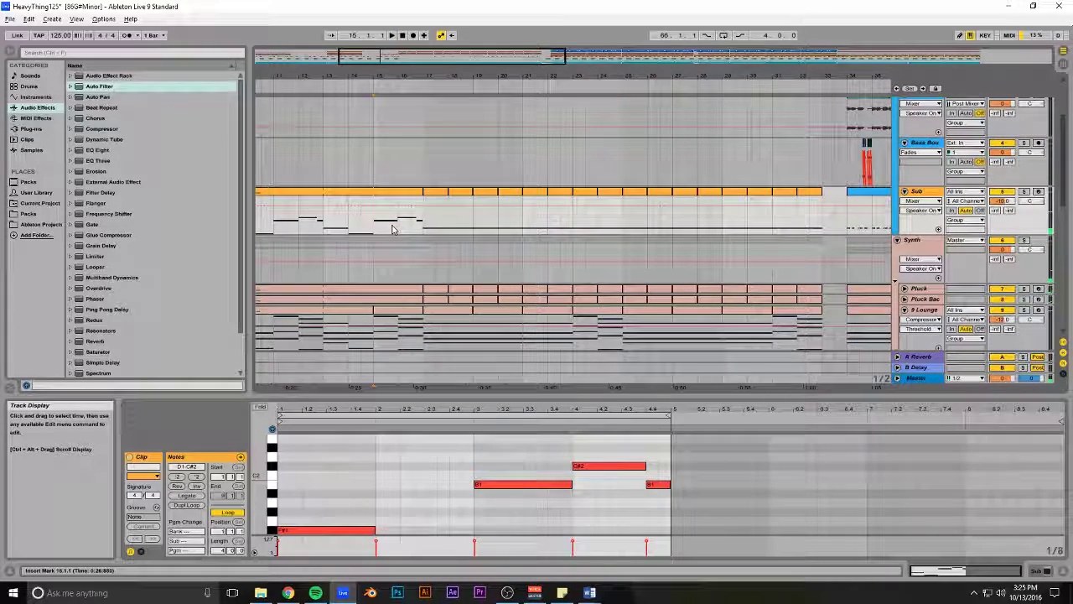
click(388, 195)
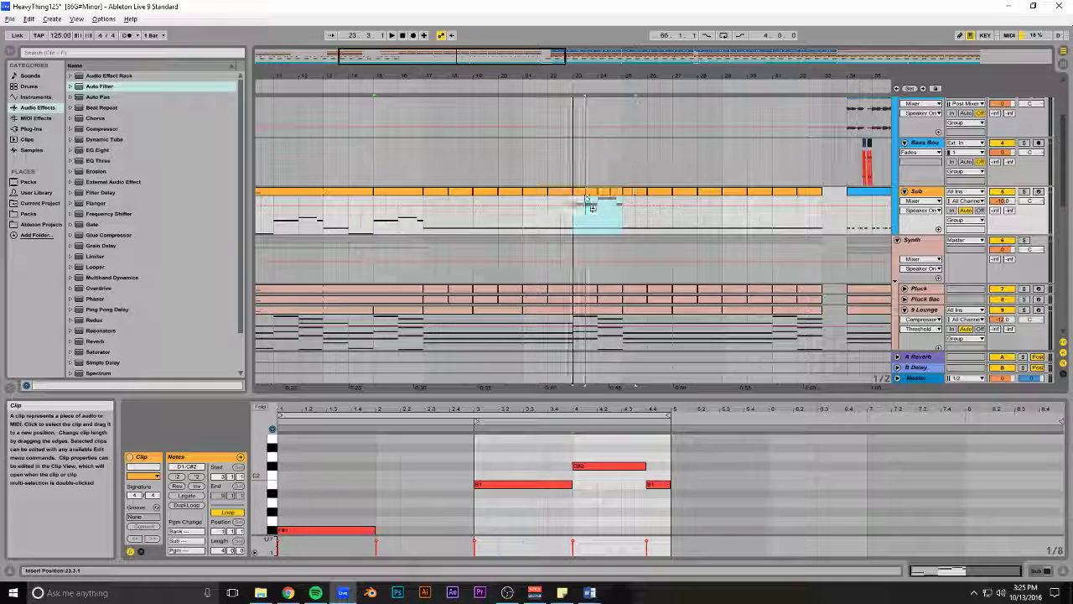
drag(620, 225, 426, 225)
key(ctrl+d)
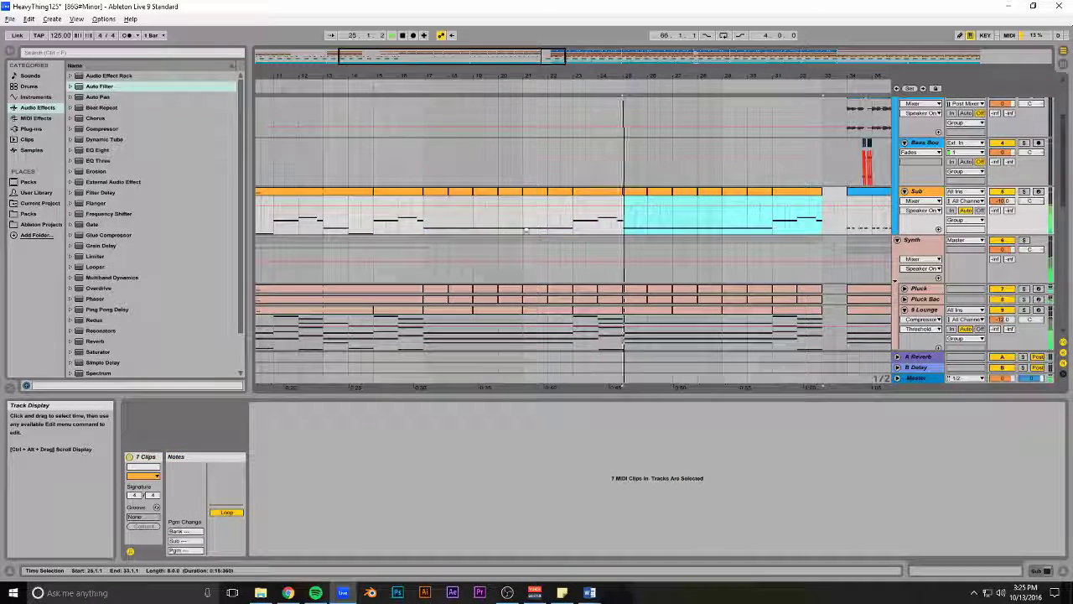
click(567, 219)
key(ctrl+s)
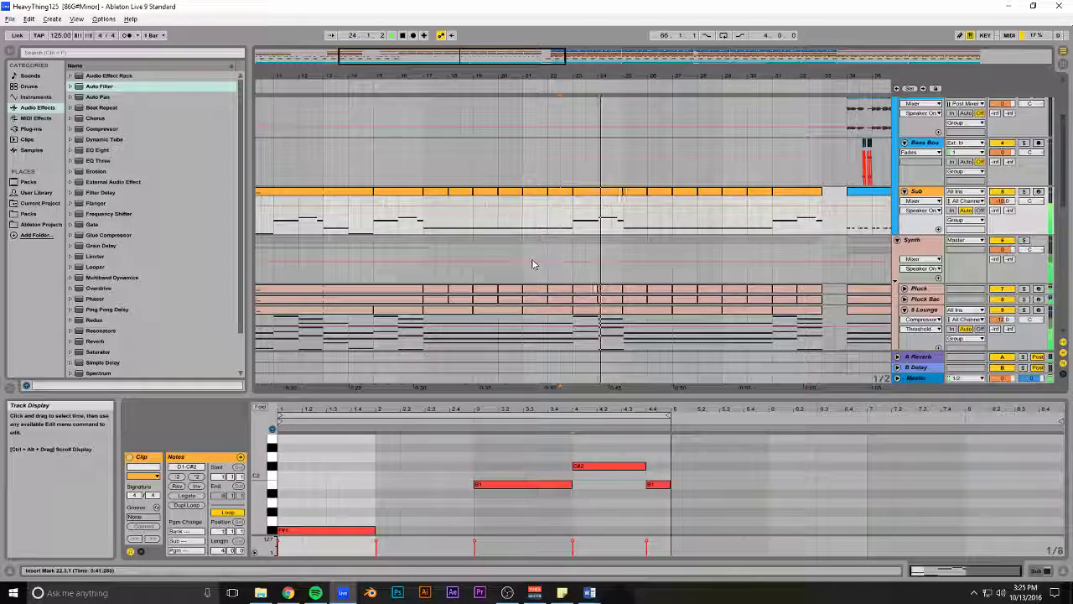
Unfold and solo the Pluck track and play back its part in the build-up
scroll(531, 265, down, 3)
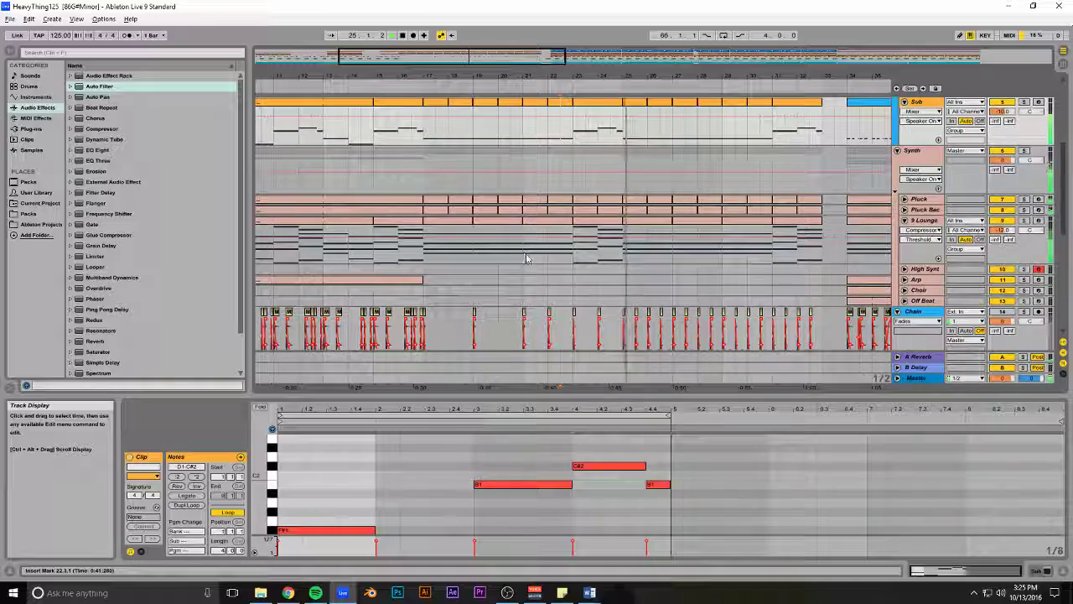
drag(556, 56, 557, 94)
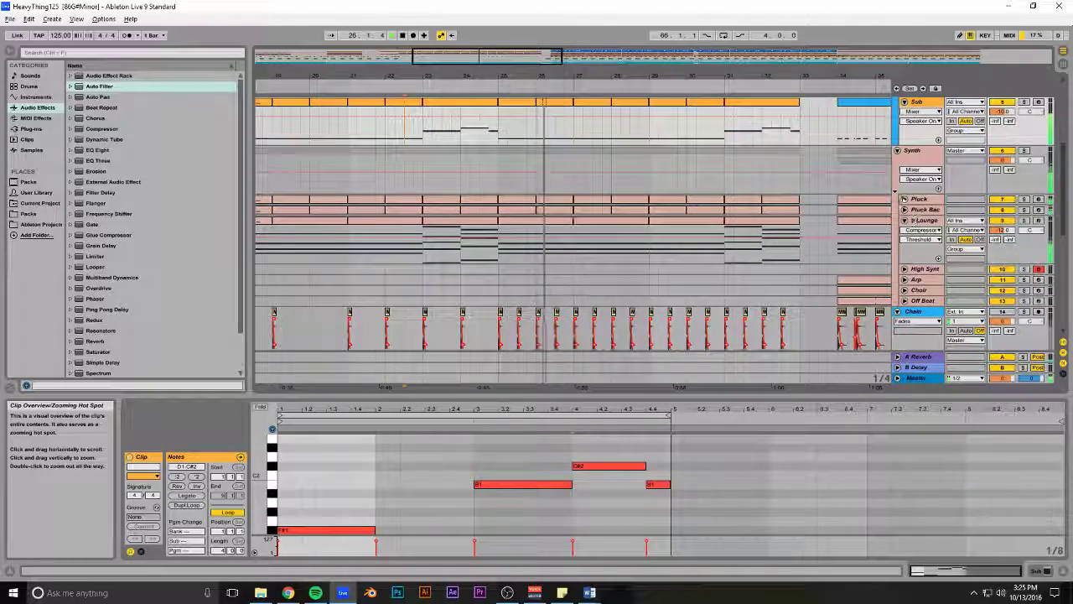
click(904, 200)
key(space)
key(space)
drag(535, 56, 531, 114)
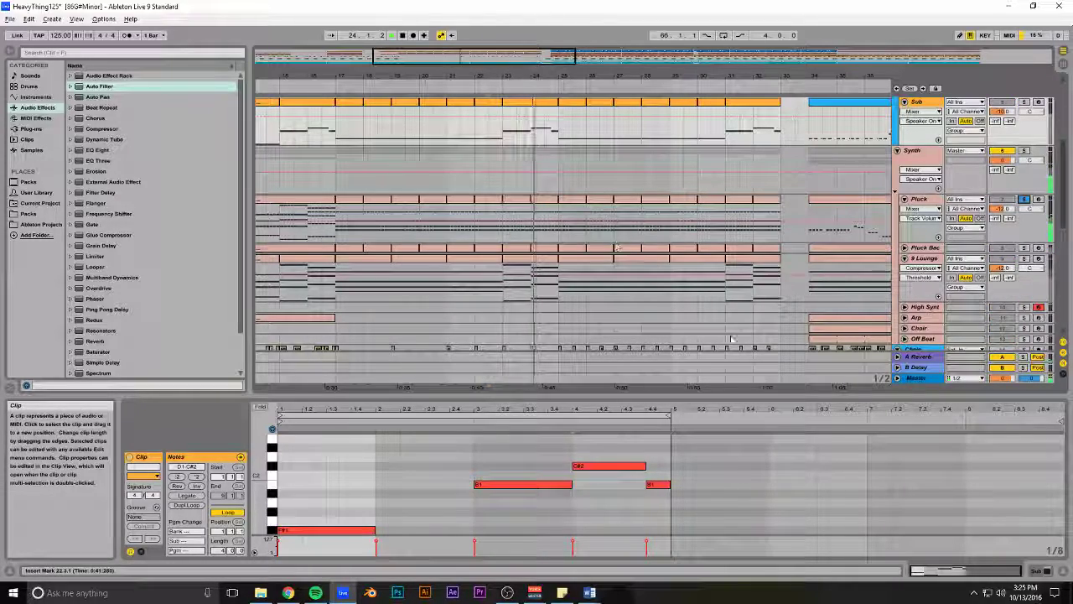
Inspect the Massive plug-in on the Pluck track
click(1054, 571)
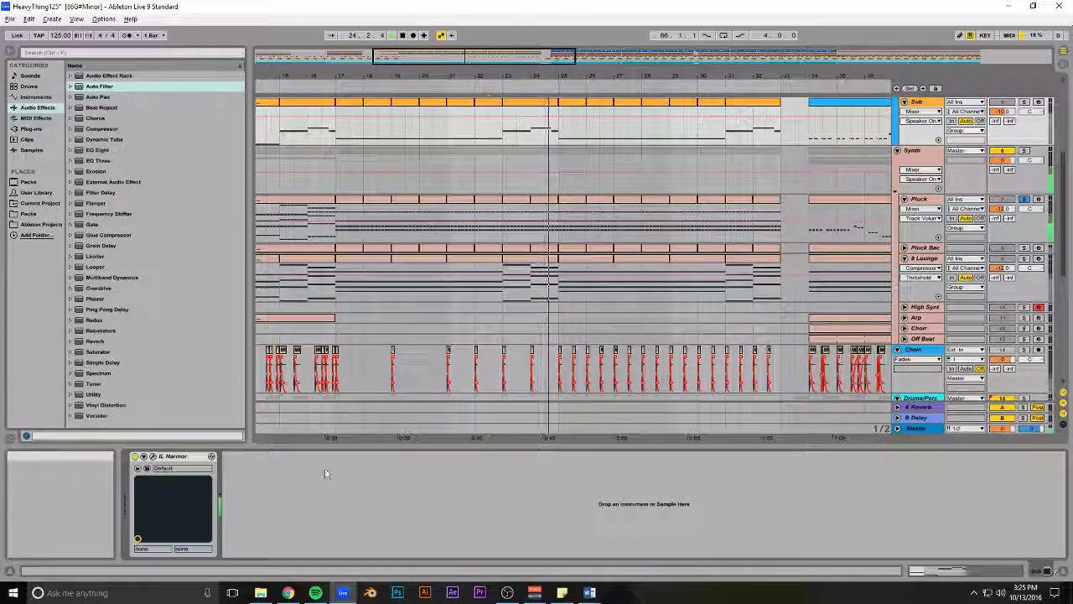
click(155, 458)
click(922, 200)
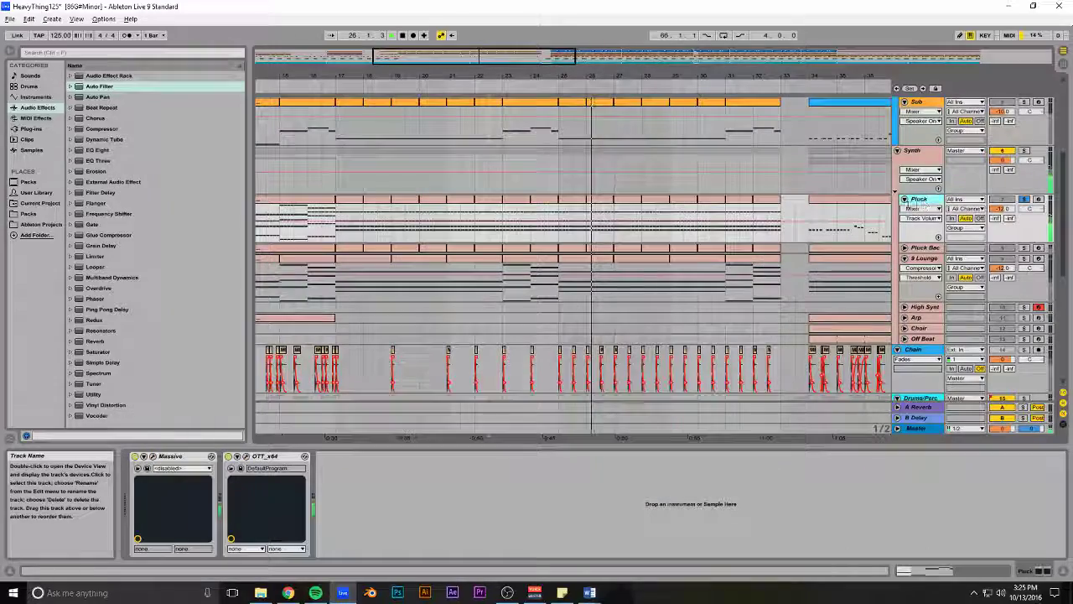
click(155, 456)
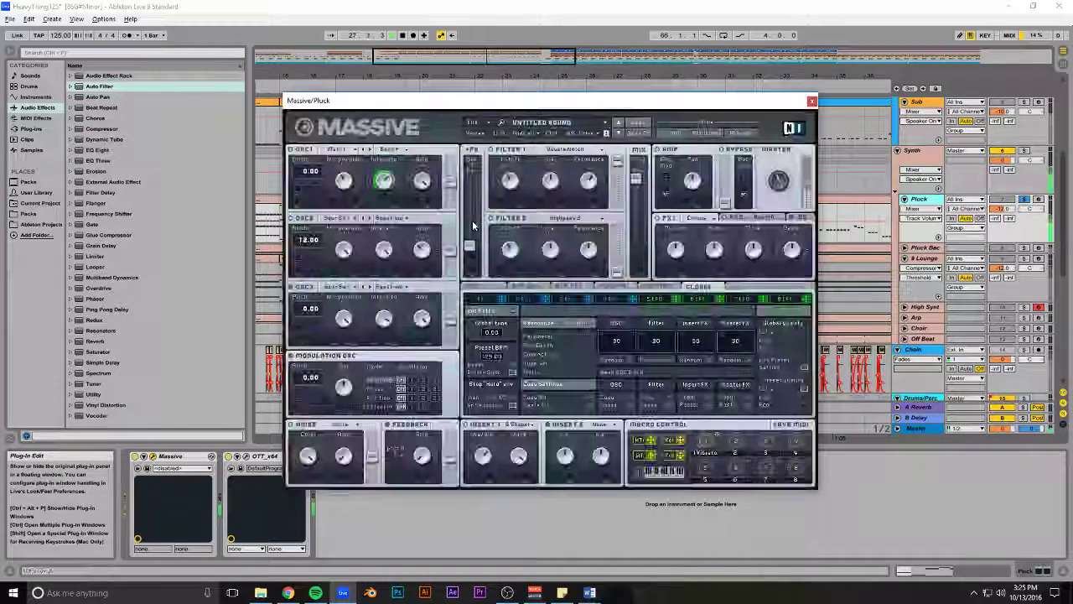
click(812, 102)
drag(602, 77, 525, 62)
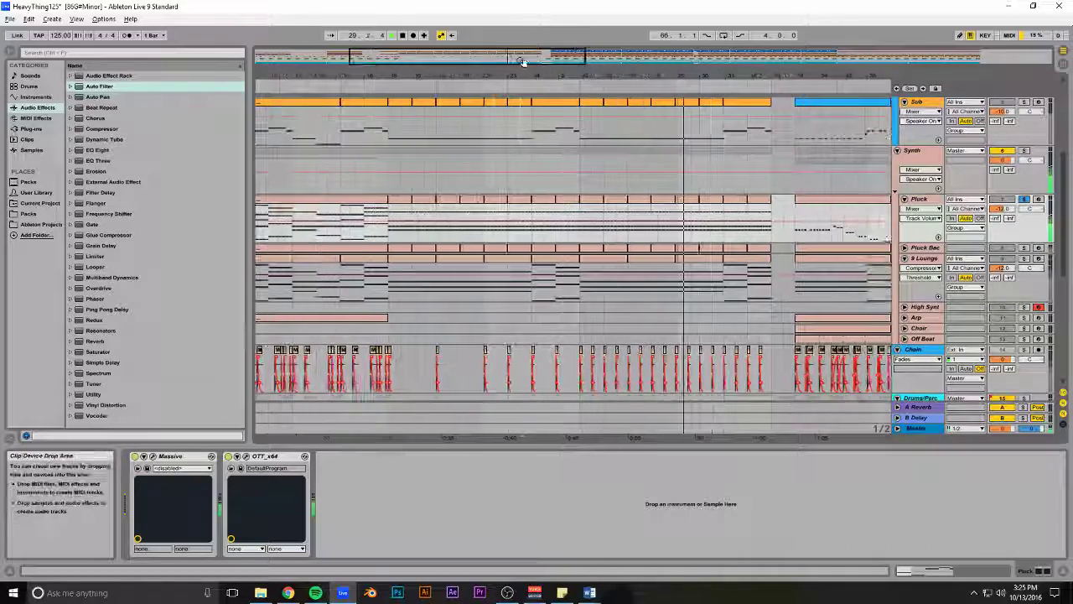
Delete all but the top notes of the chords in the first two bars of the Pluck clip at bar 17
double_click(400, 200)
key(space)
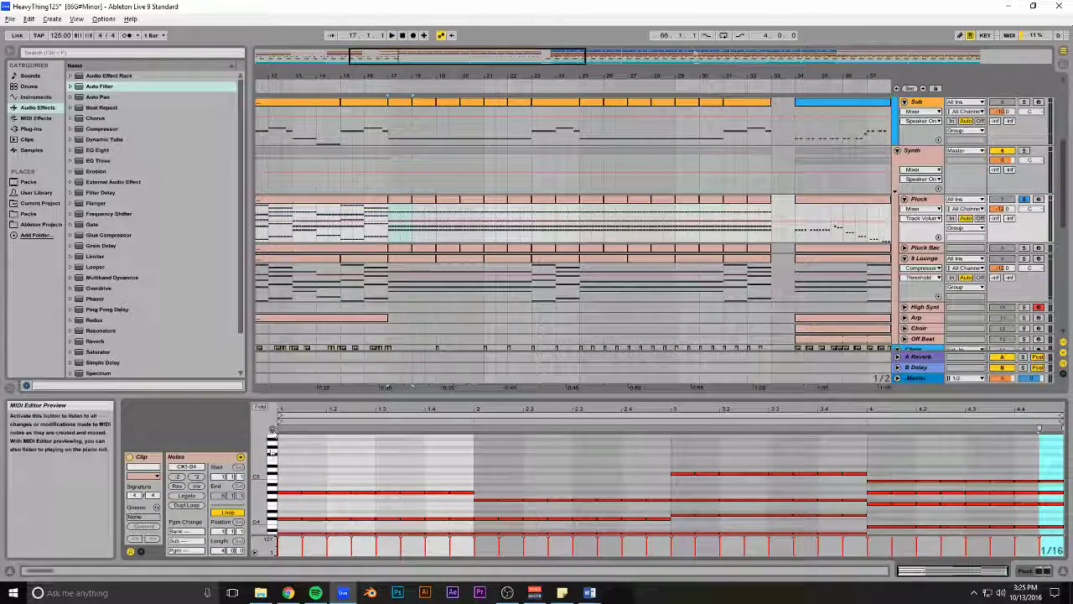
scroll(539, 506, down, 3)
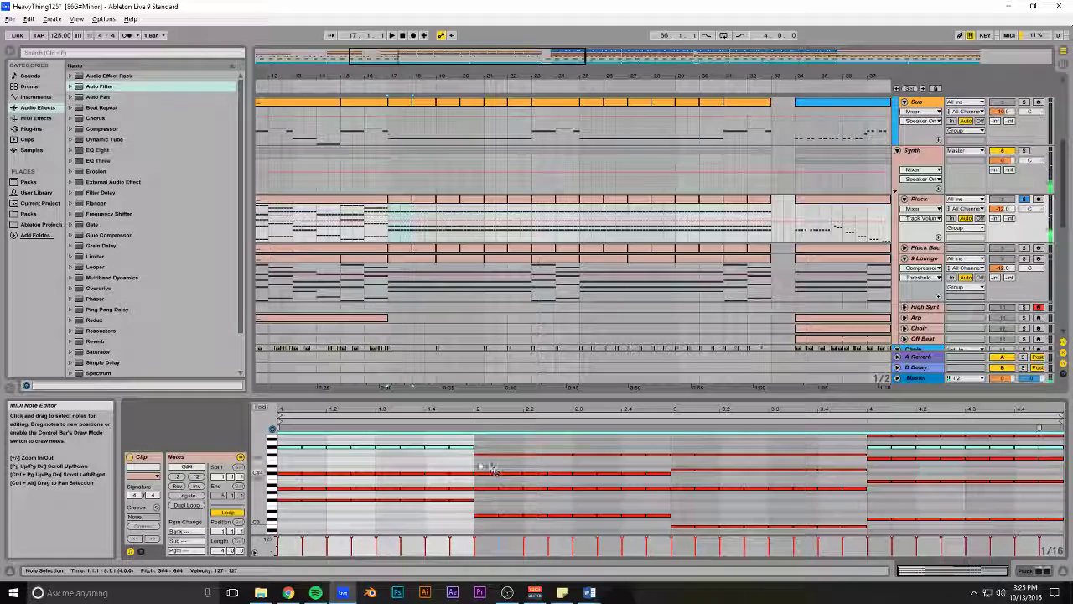
drag(470, 464, 281, 521)
key(Delete)
scroll(412, 496, up, 3)
scroll(476, 495, down, 3)
drag(476, 467, 645, 532)
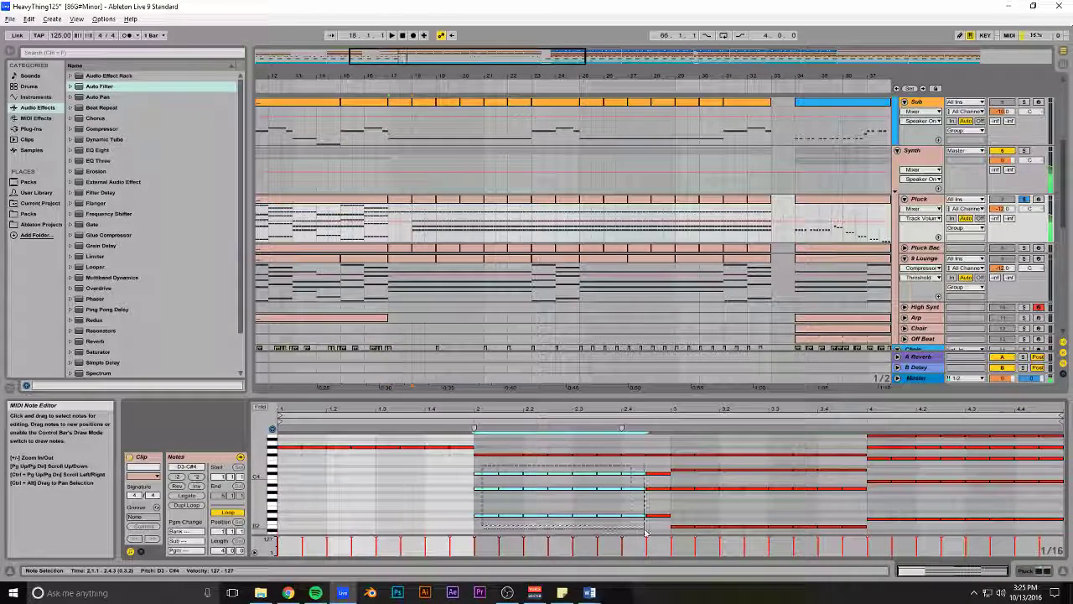
Delete all but the top notes of the chords in the third and fourth bars of the Pluck clip
drag(677, 464, 858, 531)
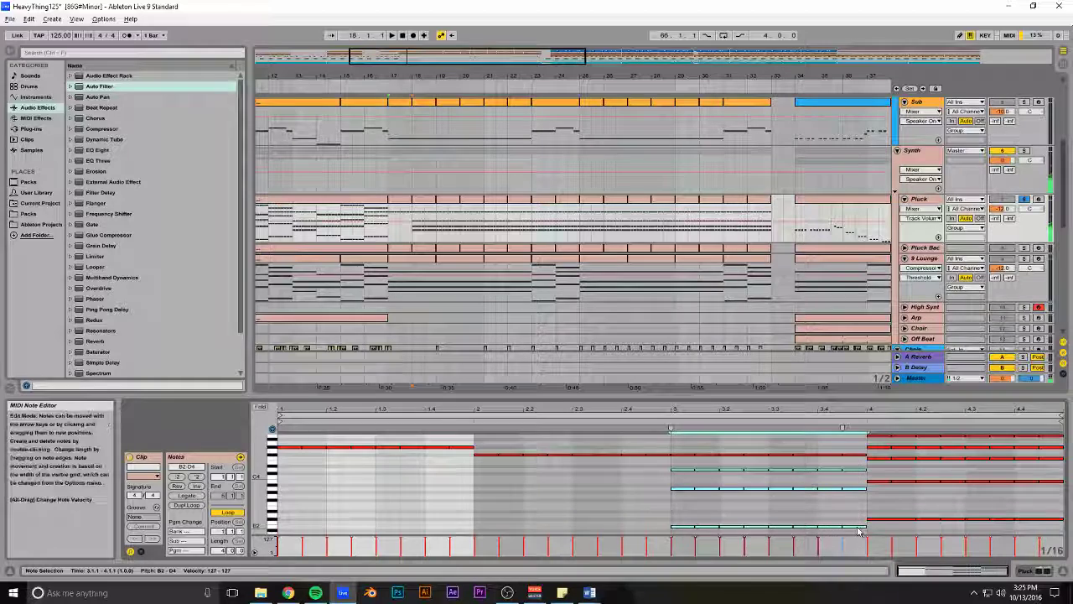
key(Delete)
scroll(855, 509, up, 2)
drag(865, 483, 738, 495)
key(Delete)
key(space)
drag(852, 478, 1062, 550)
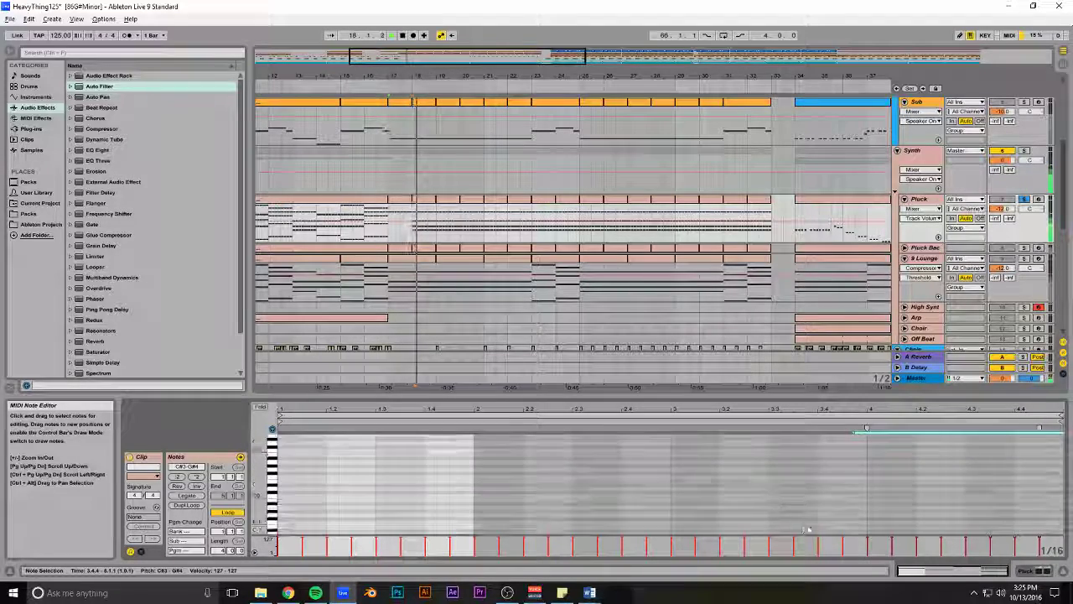
scroll(819, 519, up, 5)
key(Delete)
Delete the Pluck clips between bars 18 and 33, and extend the edited bar 17 clip to bar 33
drag(473, 74, 442, 105)
click(361, 204)
click(365, 204)
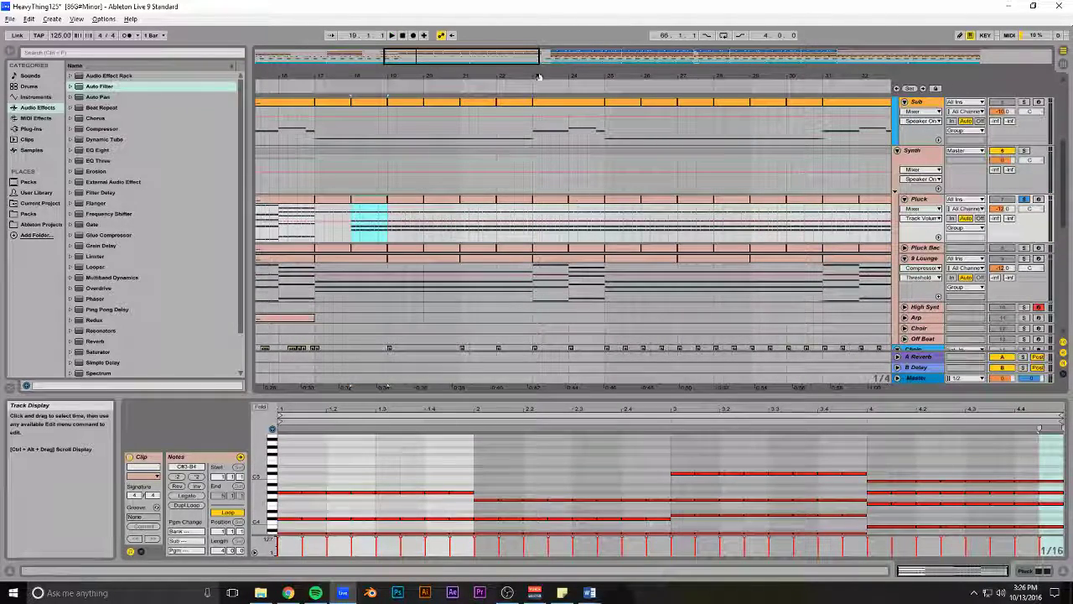
drag(555, 76, 603, 46)
shift+click(768, 201)
key(Delete)
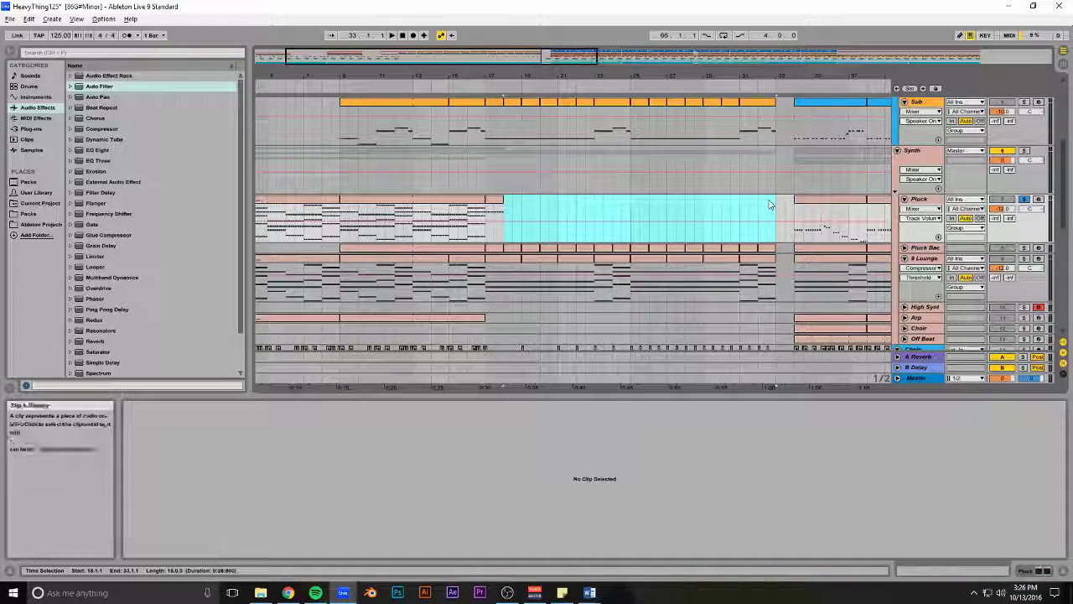
click(506, 204)
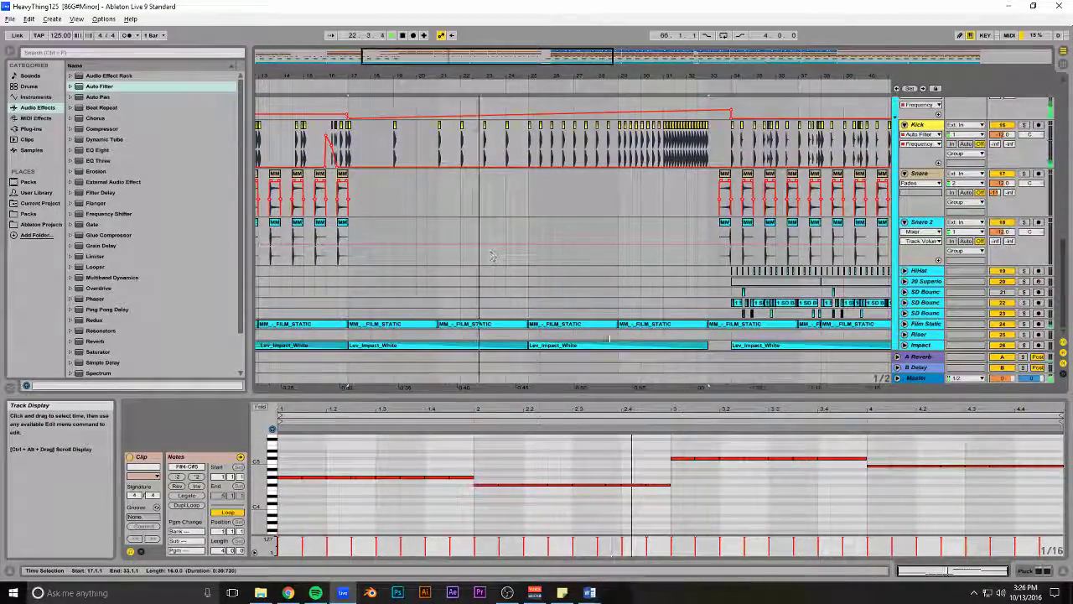
Copy the Lev_Riser_110_8_Noise_01 clip on the Riser track to bar 25 so it spans bars 25 to 33
drag(556, 77, 549, 42)
drag(300, 335, 393, 342)
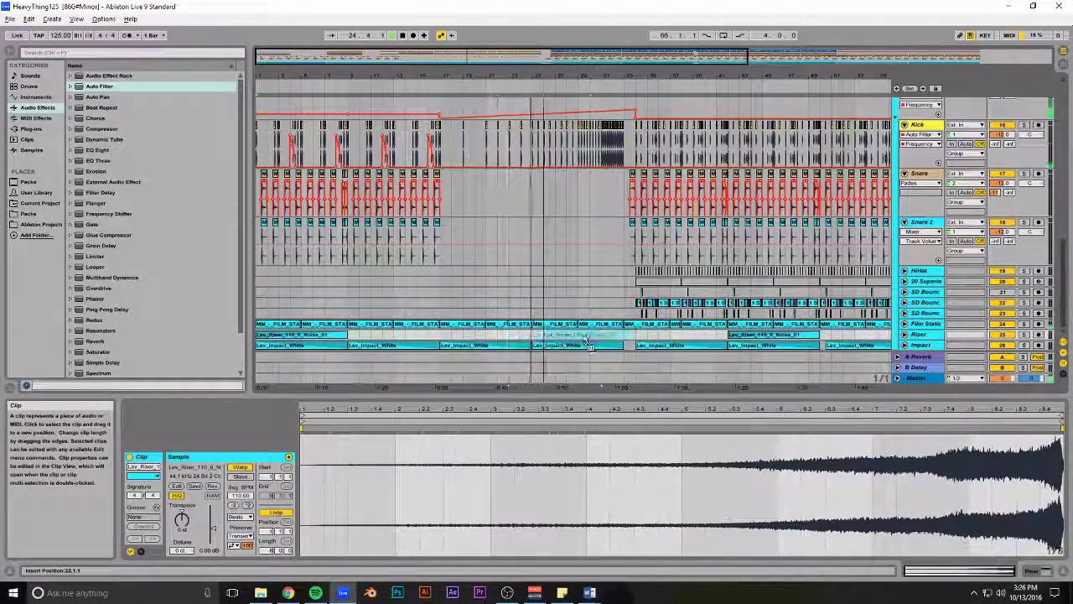
drag(583, 345, 574, 345)
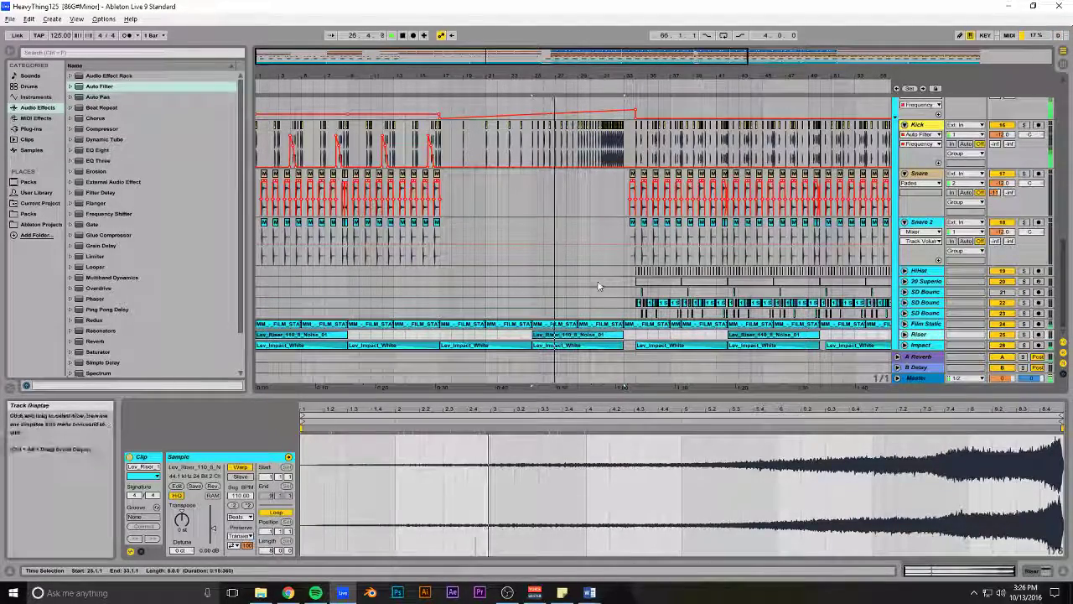
Add an audio track named Riser 2 and open the FX - Rising sample folder of the Black Octopus Sound - Leviathan pack
key(ctrl+t)
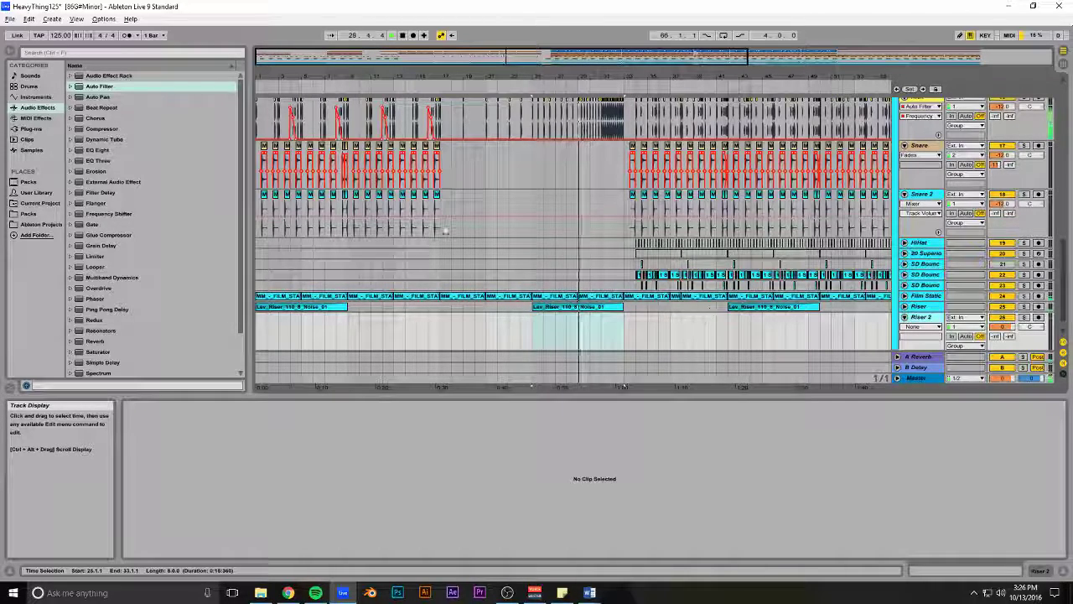
click(29, 214)
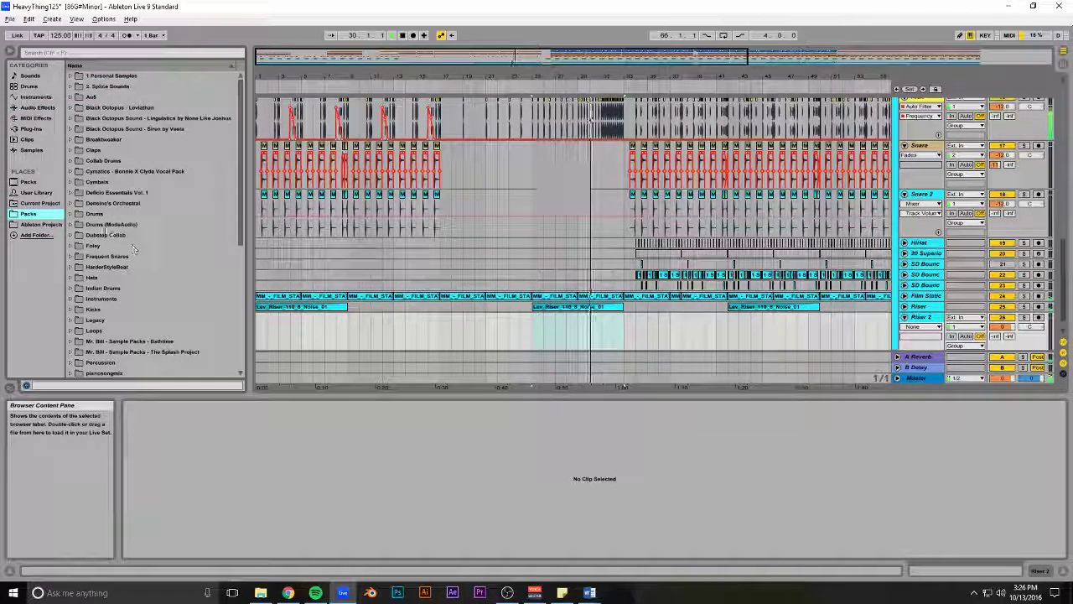
click(72, 108)
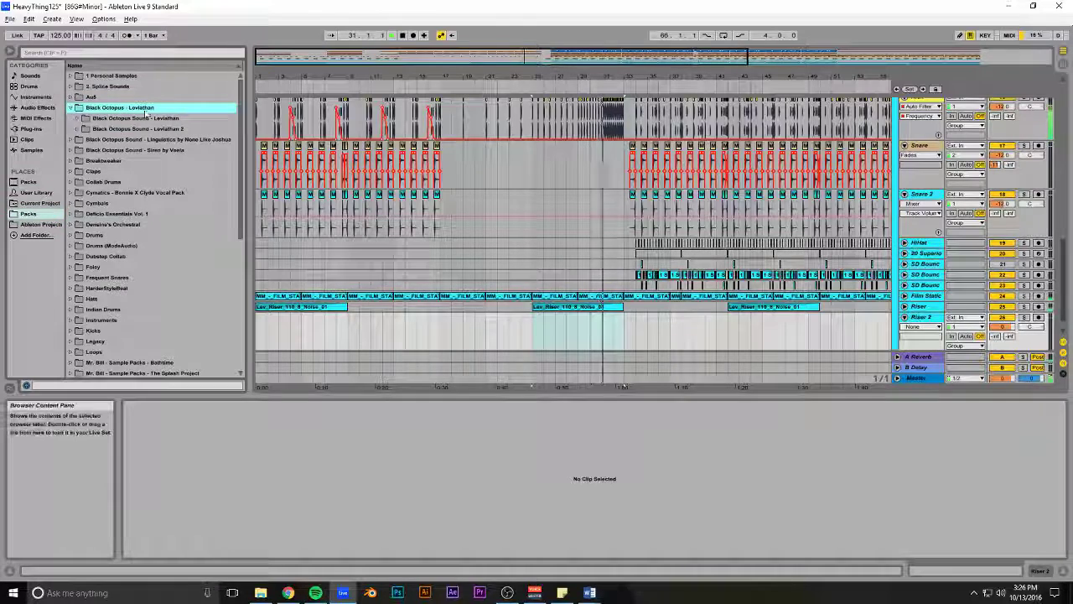
click(78, 118)
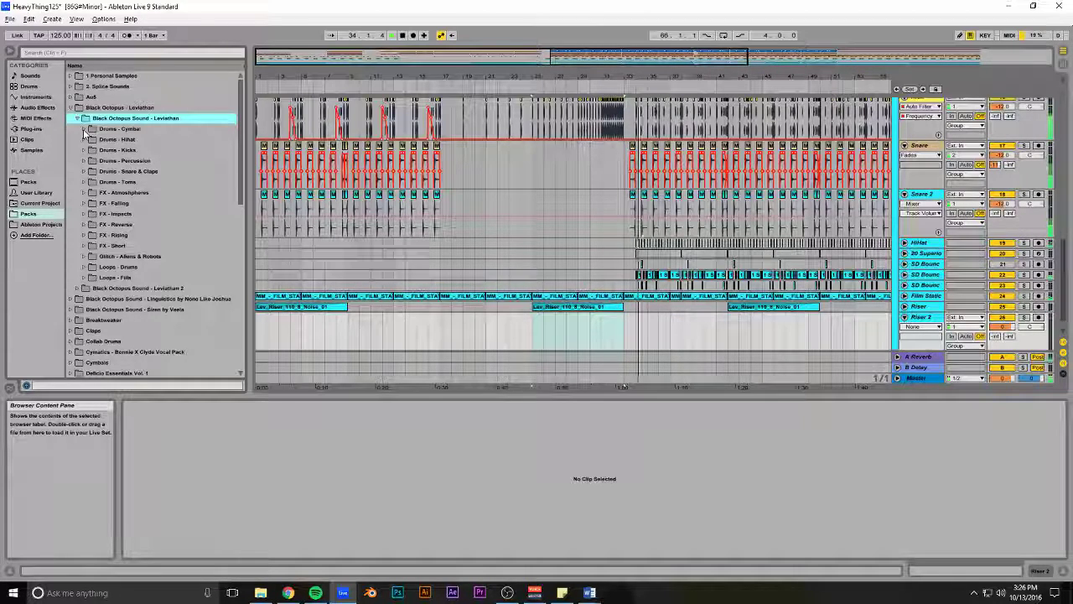
click(85, 224)
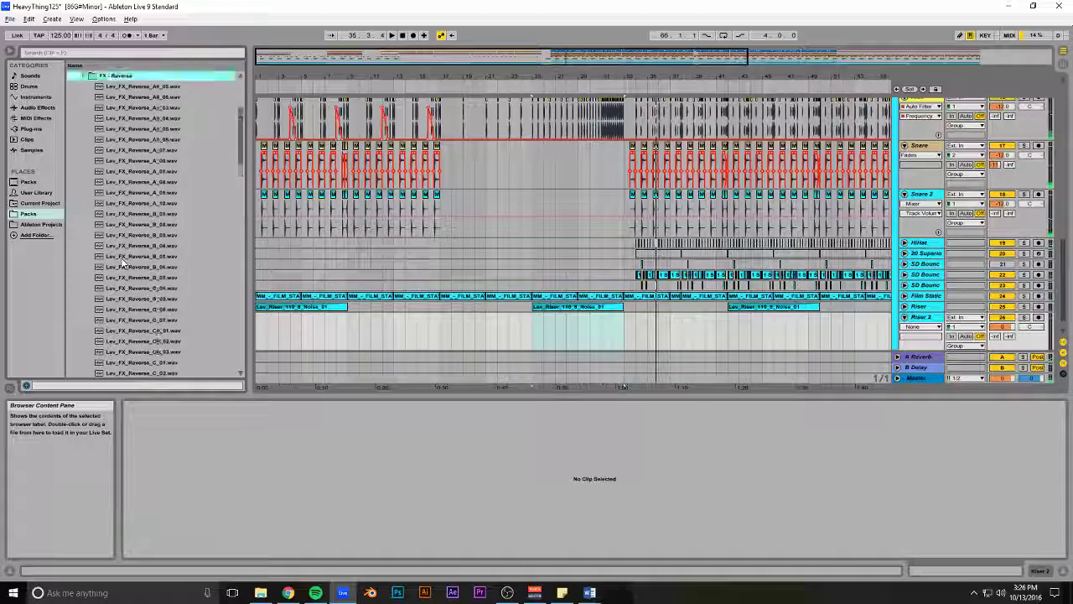
click(85, 160)
click(86, 171)
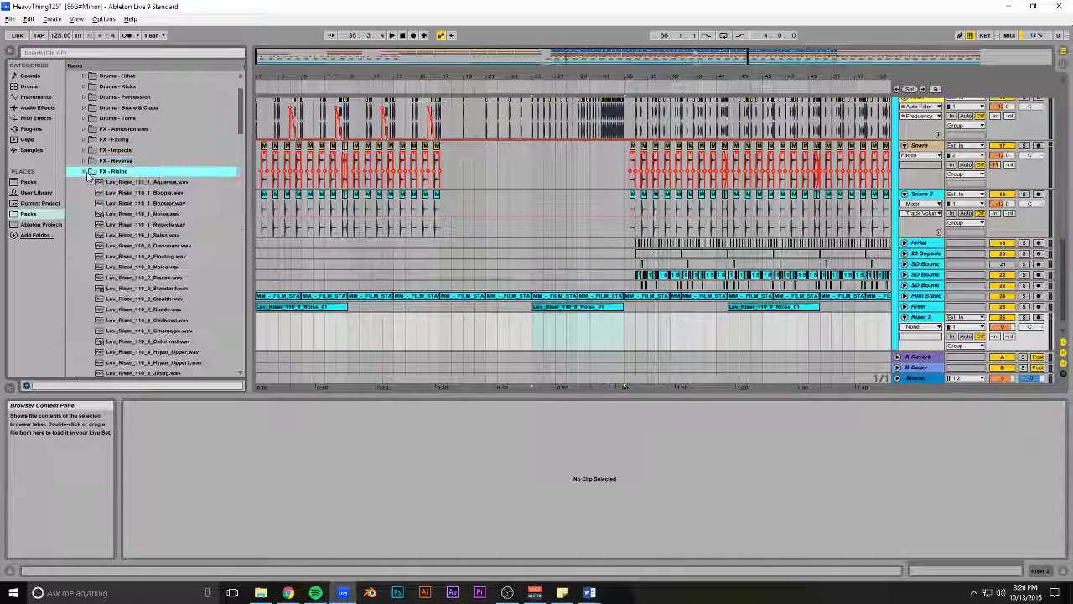
Place the Lev_Riser_110_16_Metropolis sample at bar 17 on the Riser 2 track and lower the track's volume to about -25 dB
scroll(106, 237, down, 10)
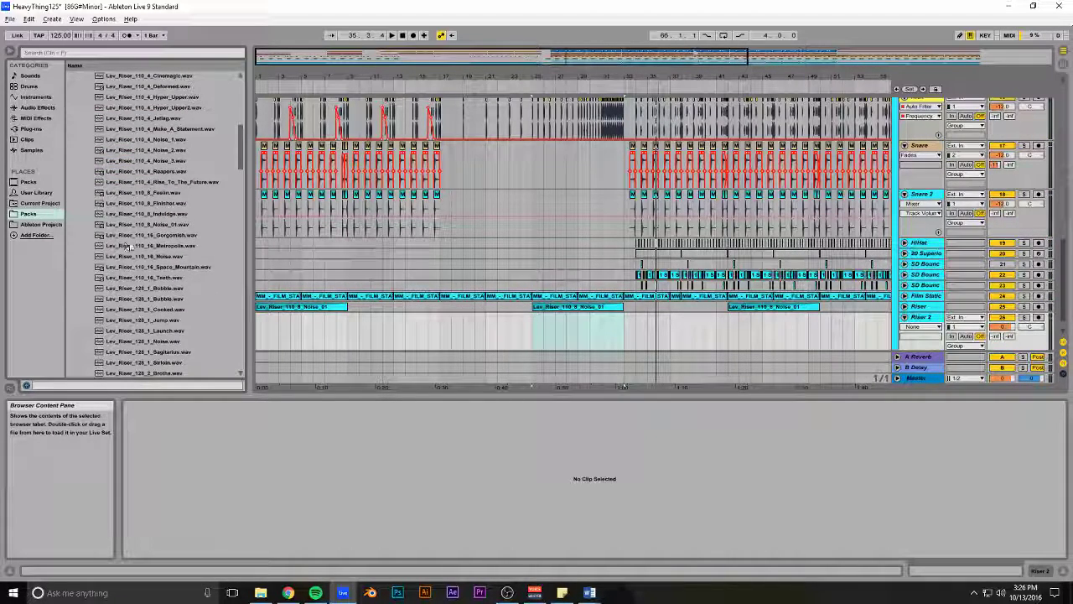
drag(128, 246, 436, 334)
click(1004, 327)
drag(1007, 334, 1008, 336)
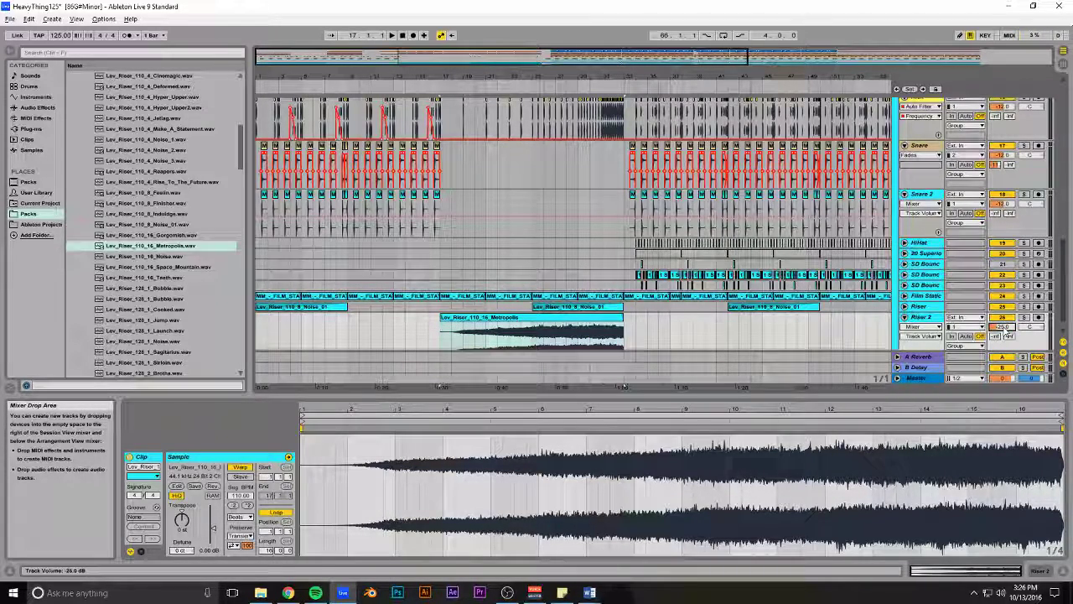
Play back the transition into the drop from bar 32 and save the Live Set
click(615, 266)
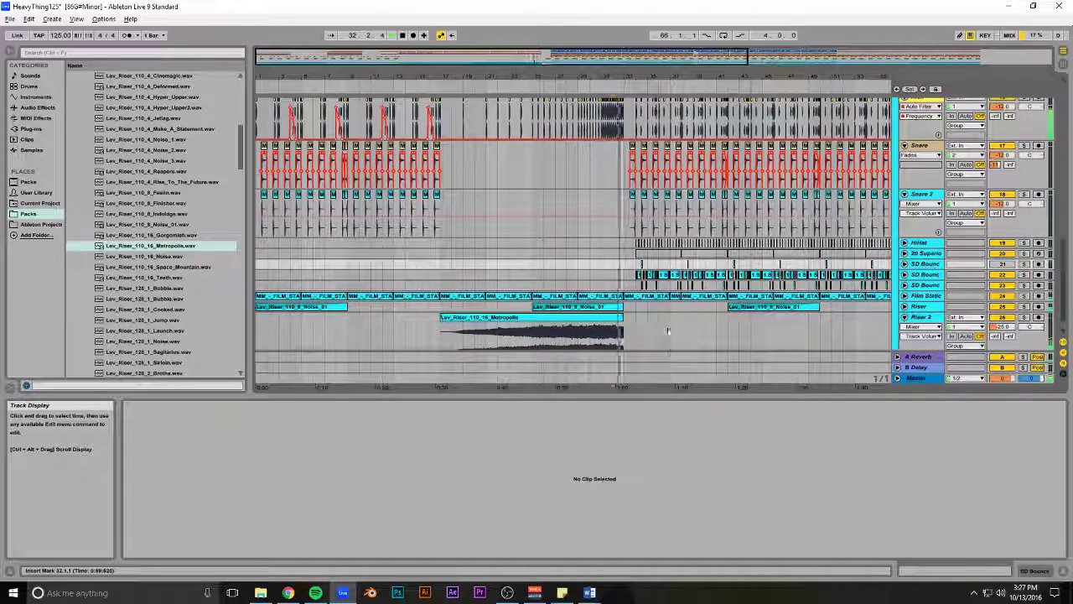
scroll(664, 317, down, 1)
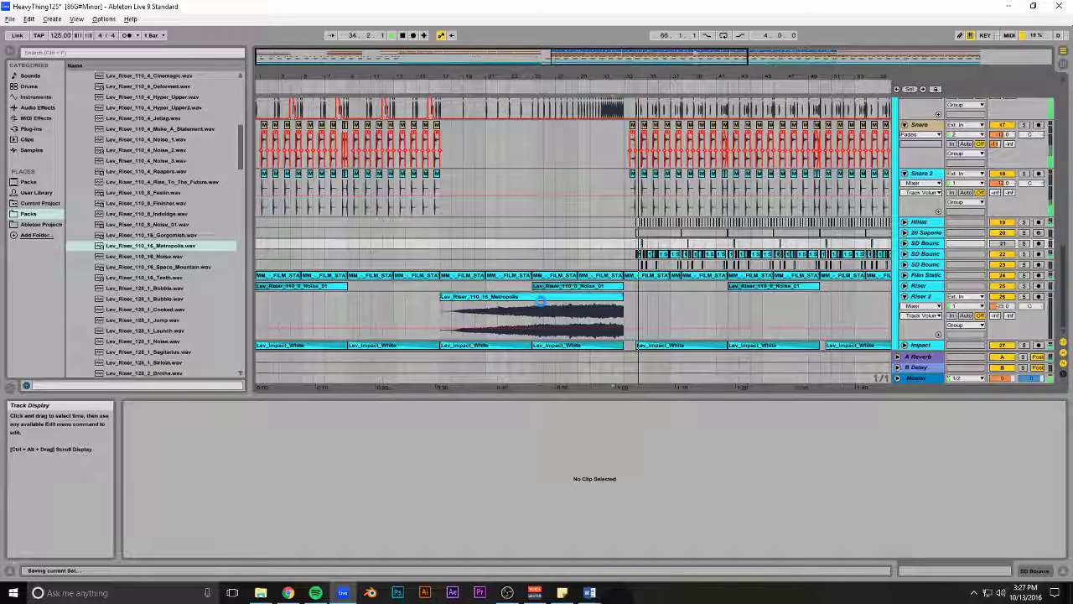
Add Auto Pan to the Riser 2 track and automate its amount from 0 to 92.4% across the Lev_Riser_110_16_Metropolis clip
click(541, 304)
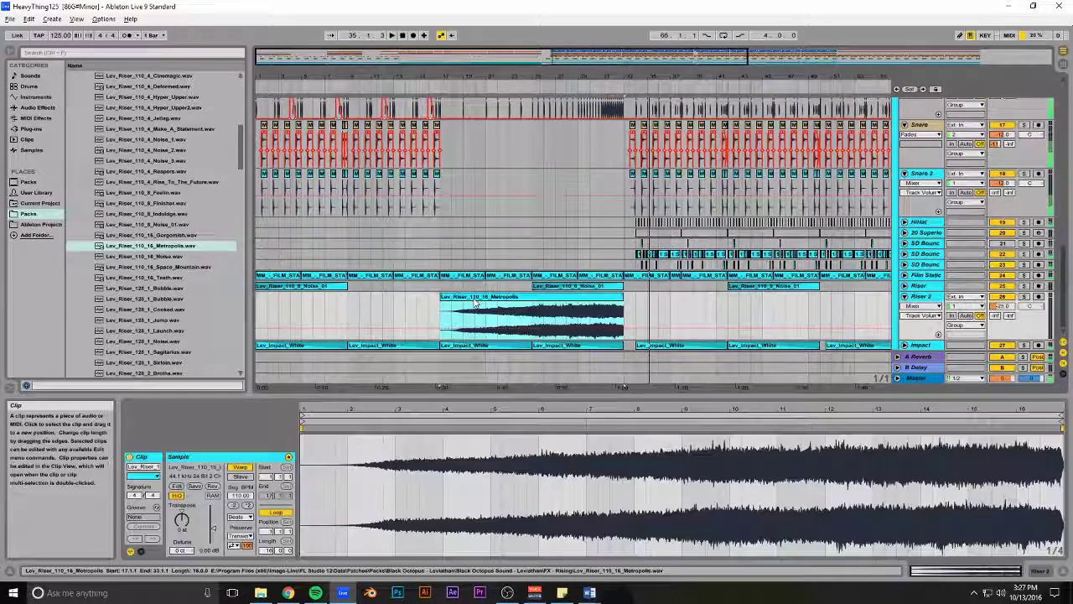
click(1039, 571)
click(52, 148)
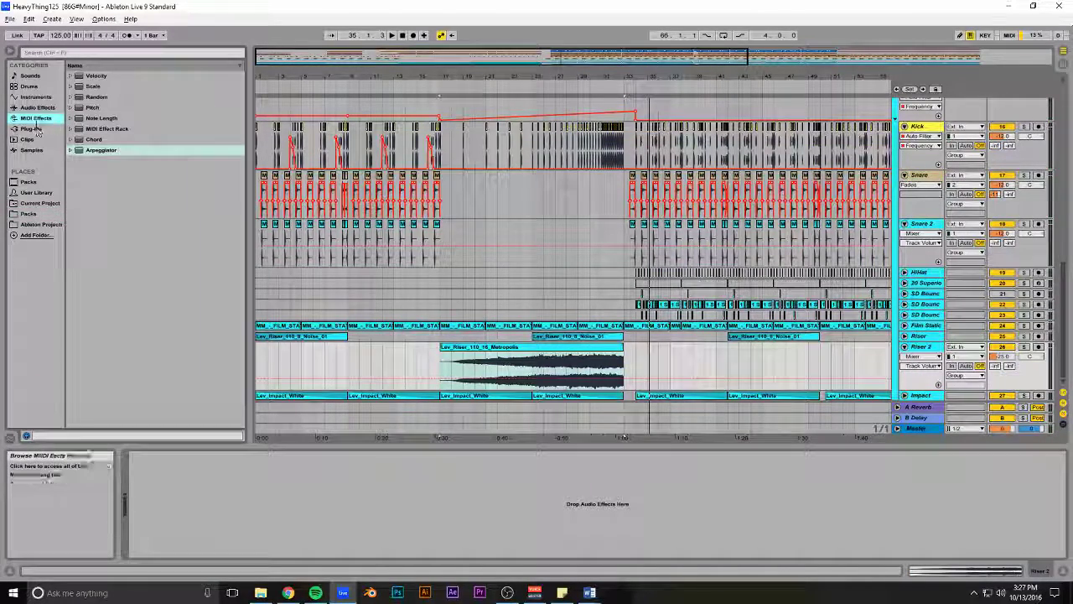
click(37, 107)
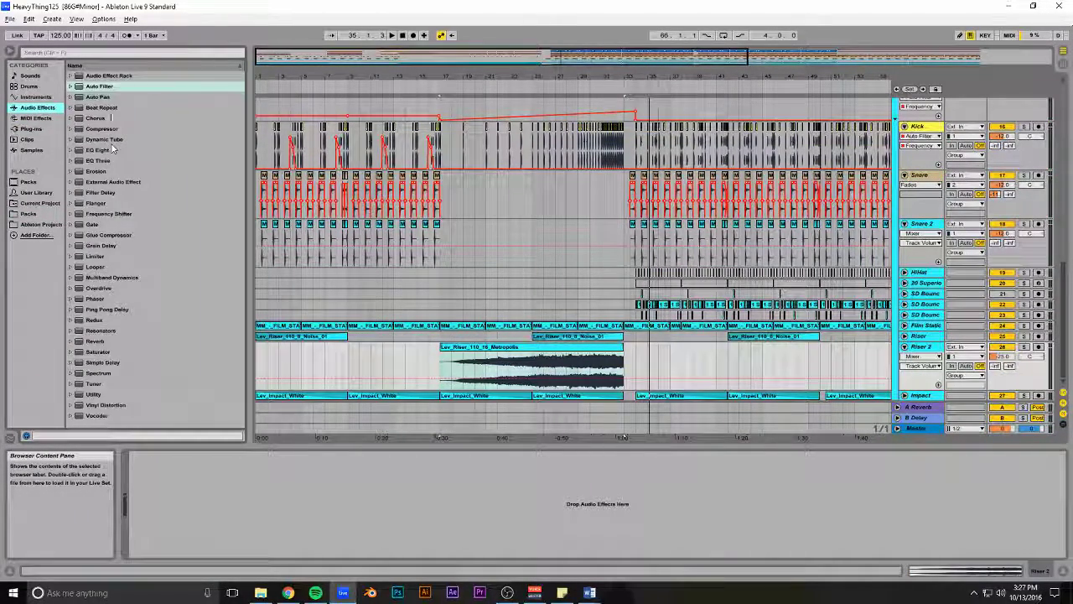
drag(100, 98, 507, 359)
click(143, 521)
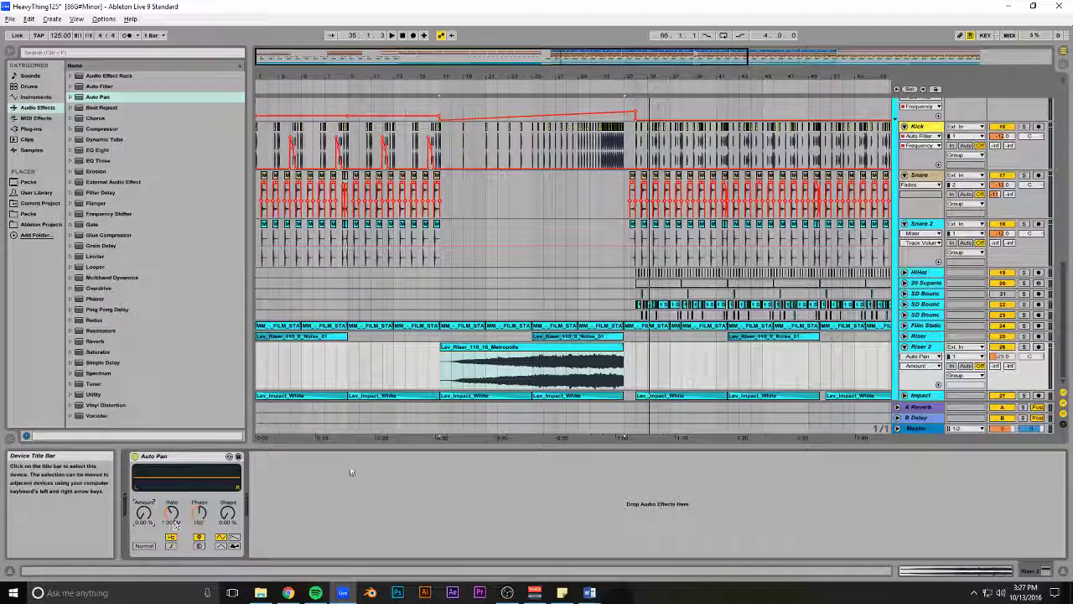
click(445, 392)
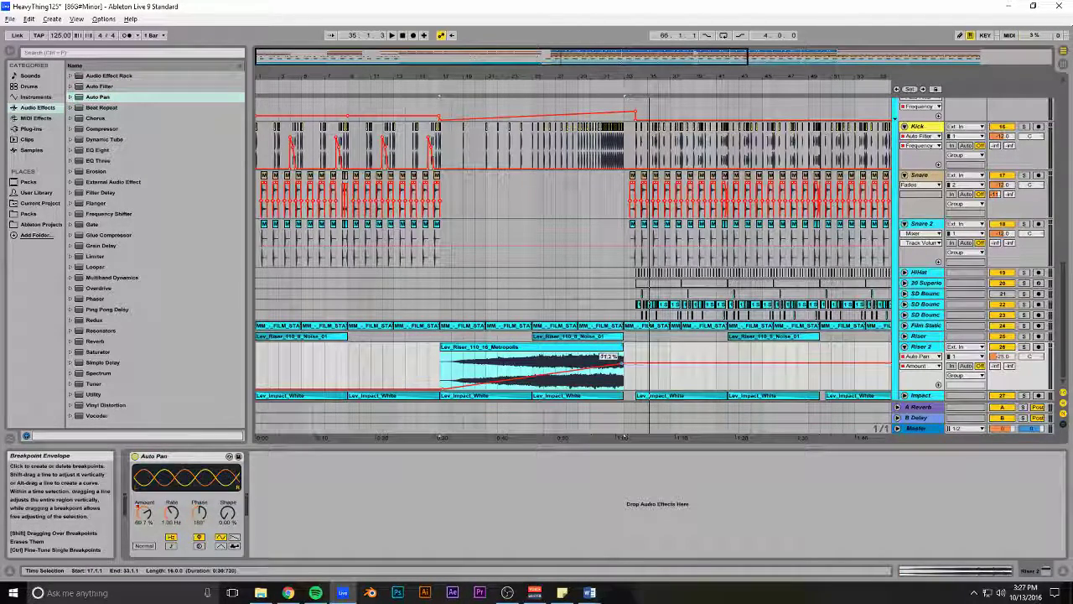
Automate the Auto Pan rate to climb across the Metropolis riser up to bar 33, and stretch a fade-in over the whole clip
click(172, 514)
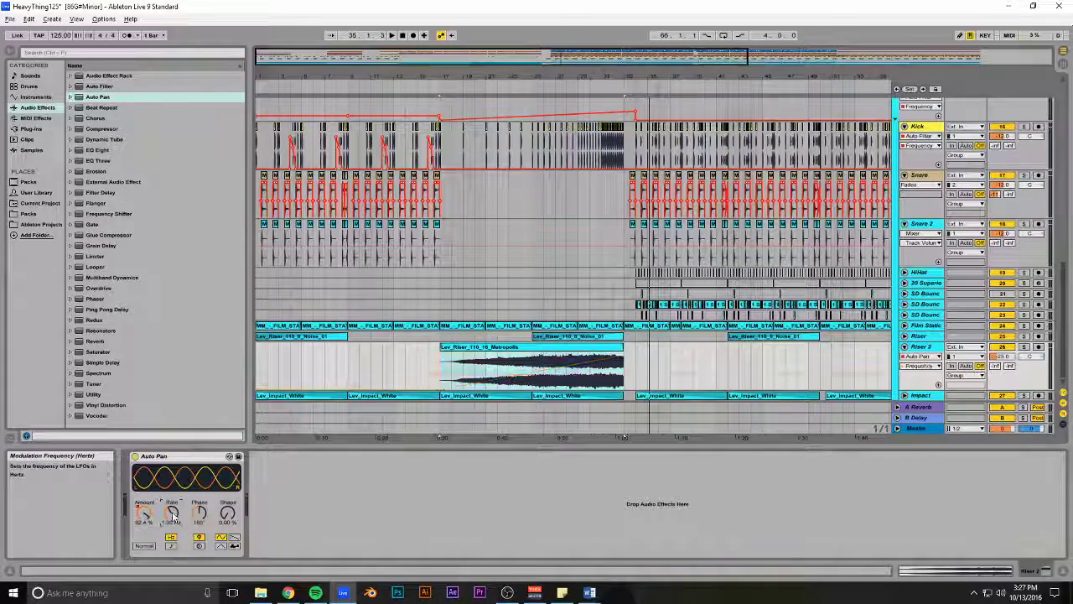
click(521, 379)
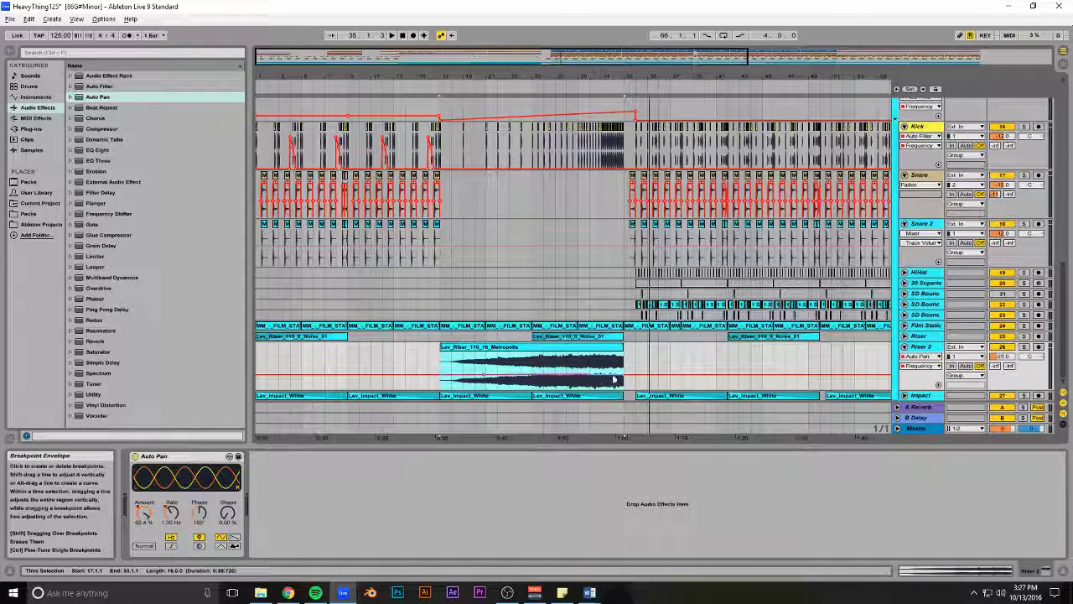
drag(624, 355, 624, 385)
key(ctrl+alt+f)
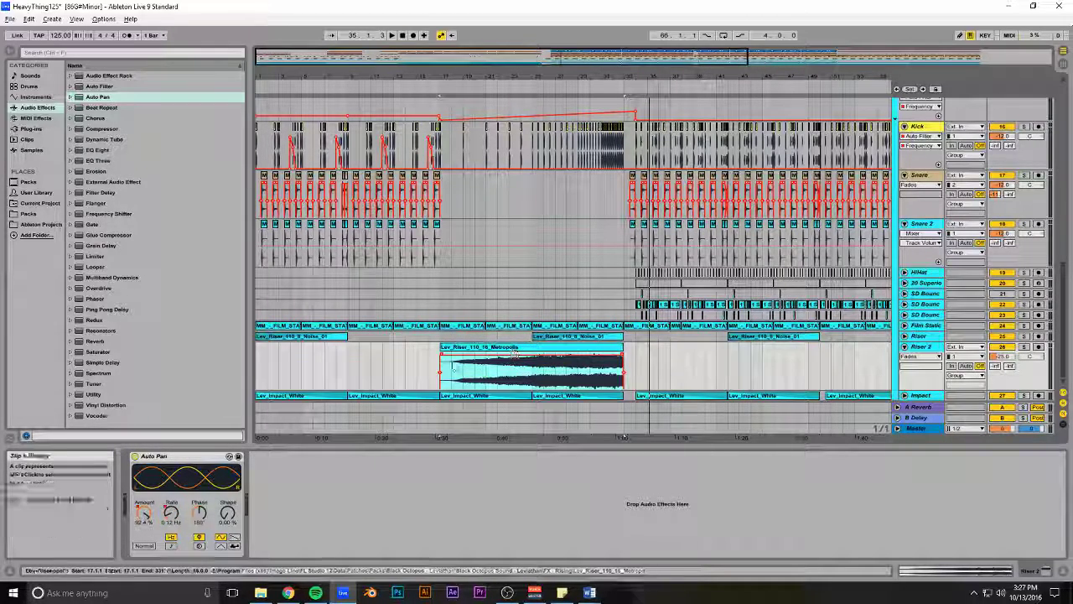
drag(633, 361, 630, 360)
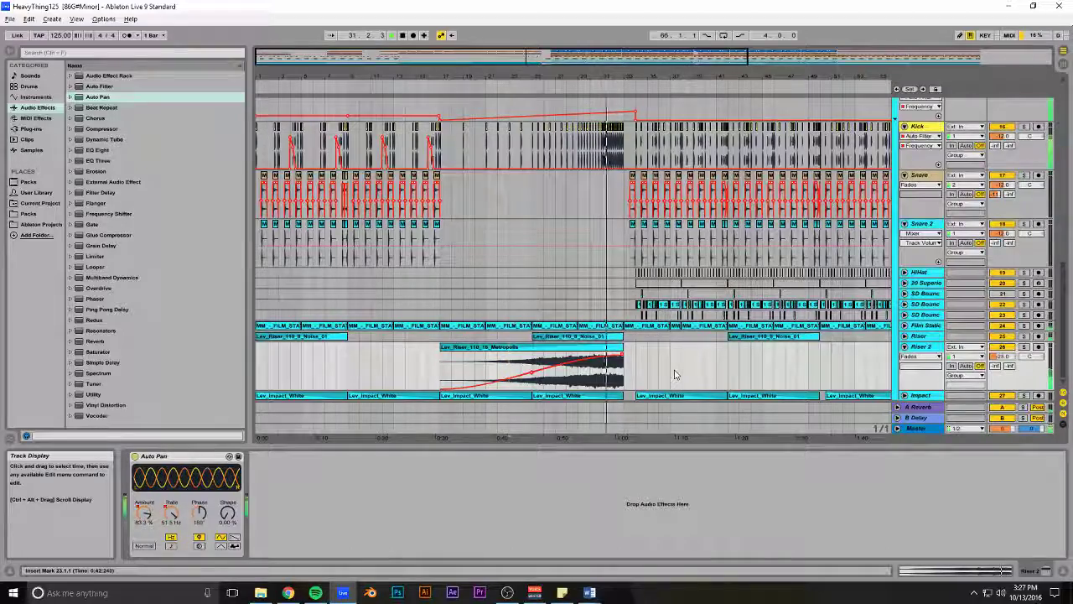
Play back the end of the build-up and review the synth tracks from bar 32 into the drop
scroll(637, 344, up, 2)
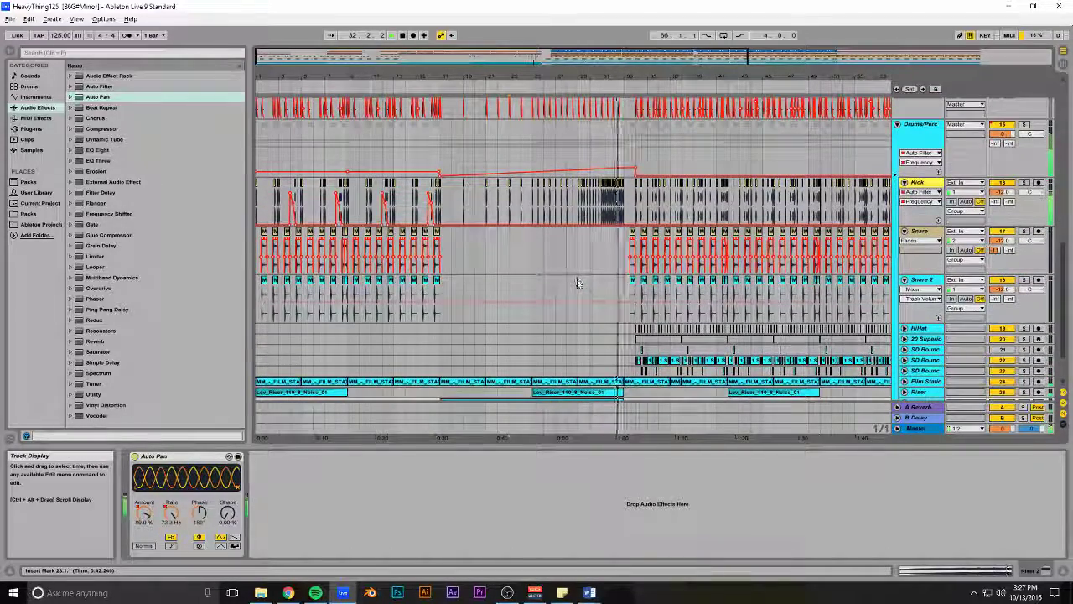
scroll(576, 323, up, 3)
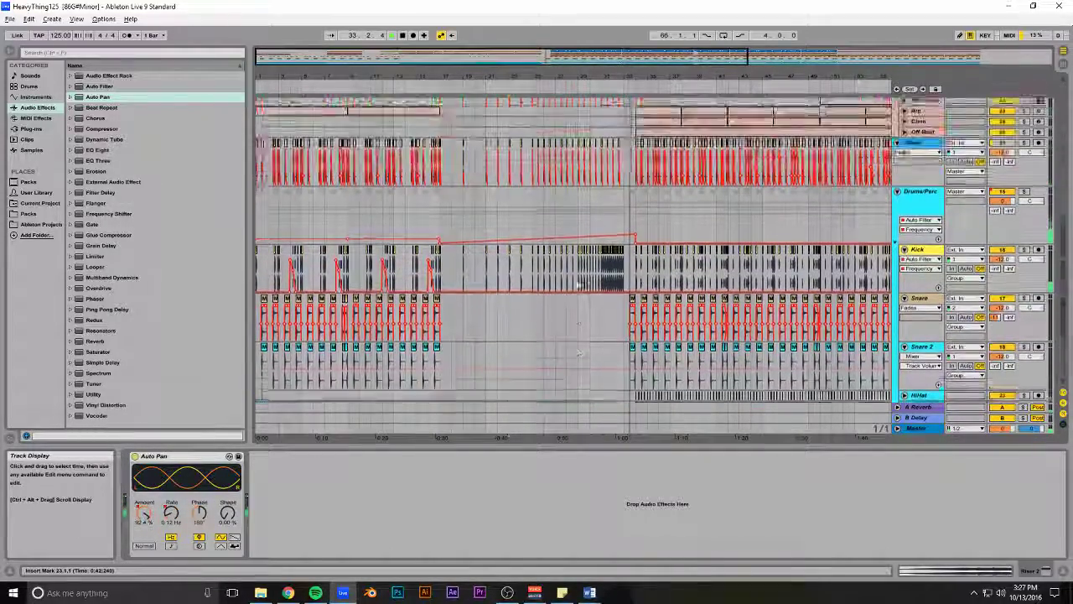
drag(549, 57, 545, 126)
scroll(582, 215, up, 10)
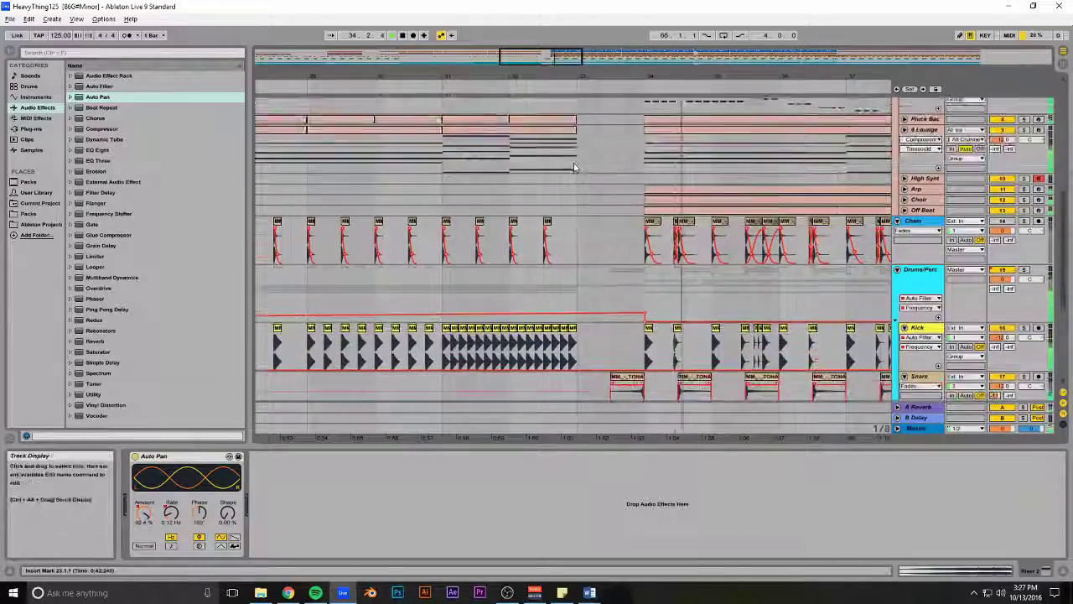
click(507, 287)
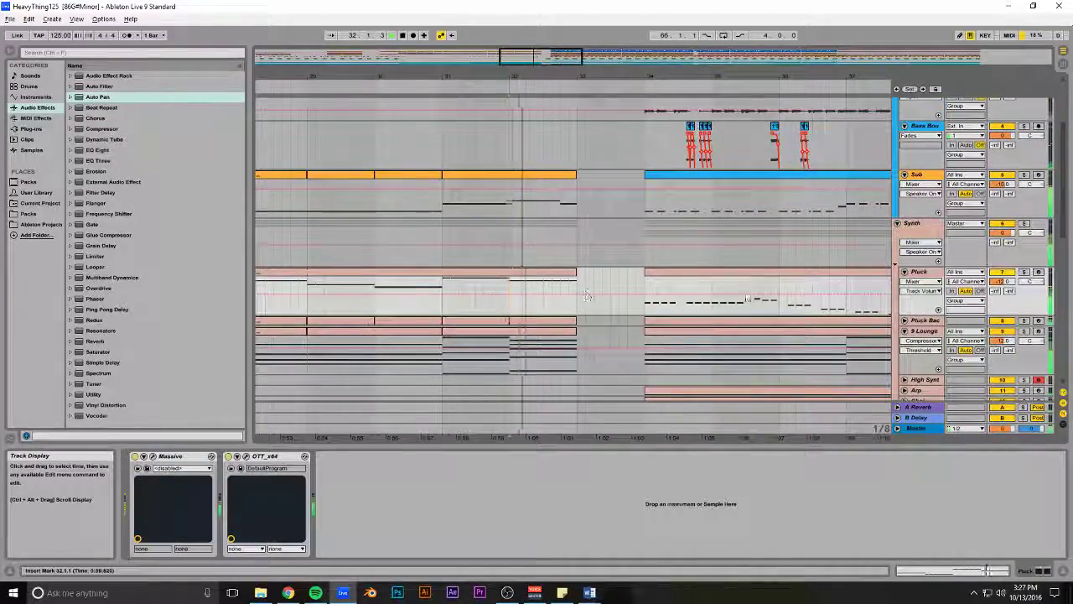
Copy the four-bar Lounge Lizard chord clip from the start of the drop to the empty area at bar 85
click(923, 333)
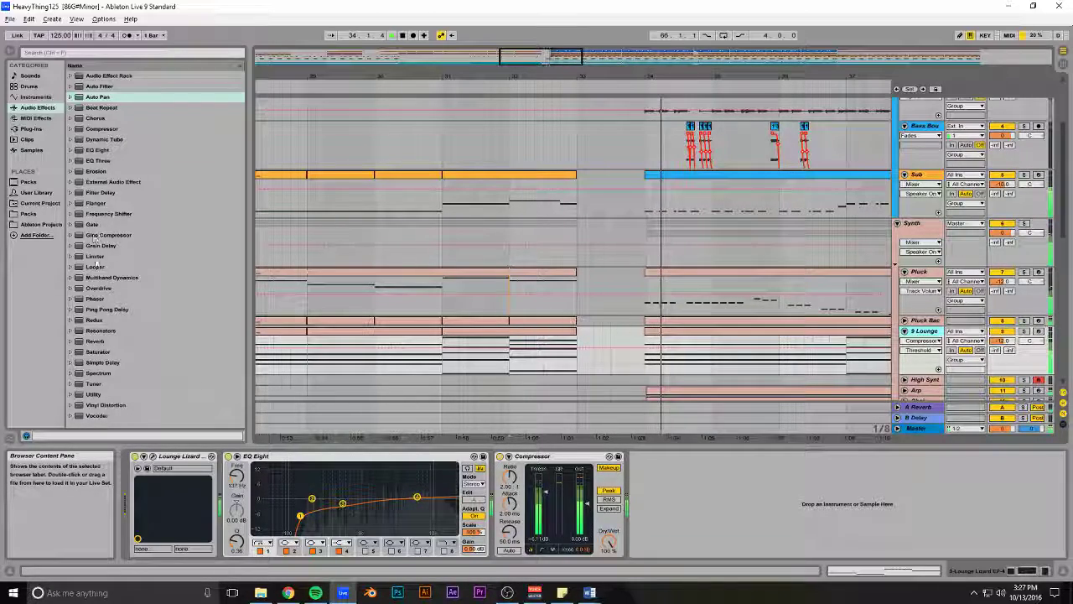
scroll(580, 250, down, 10)
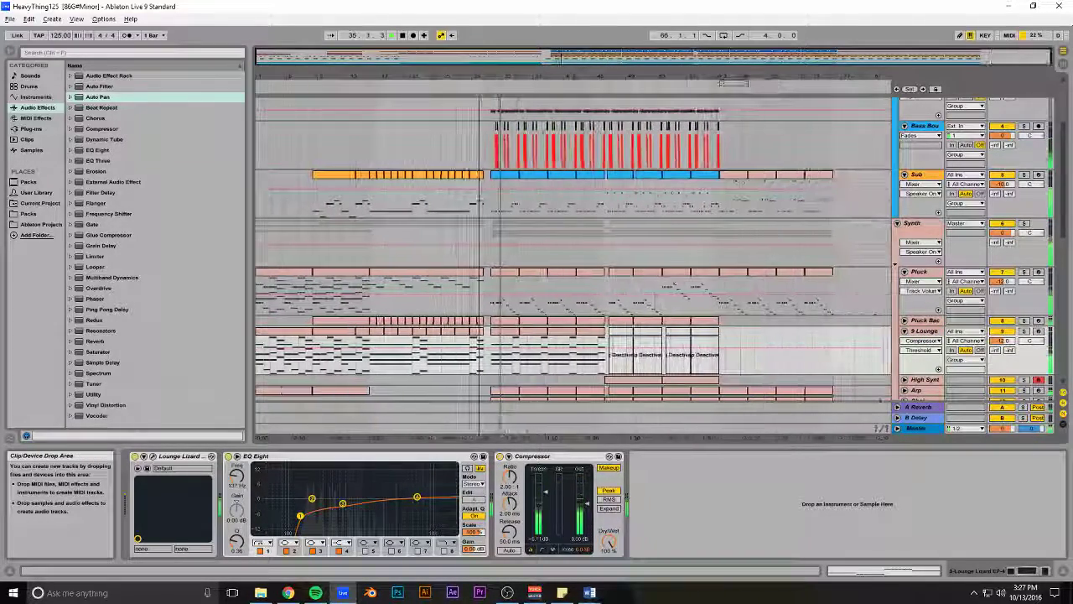
click(493, 334)
drag(498, 334, 863, 342)
drag(677, 76, 949, 146)
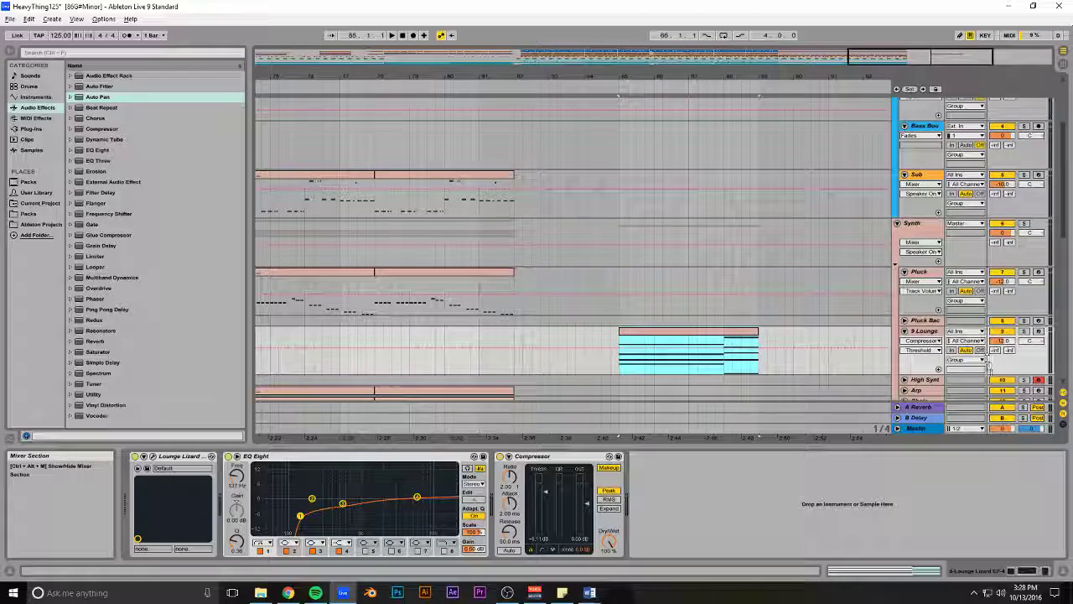
Add an audio track named LL Bounce, shorten the copied Lounge Lizard clip at bar 85 to one beat and play it back
key(ctrl+t)
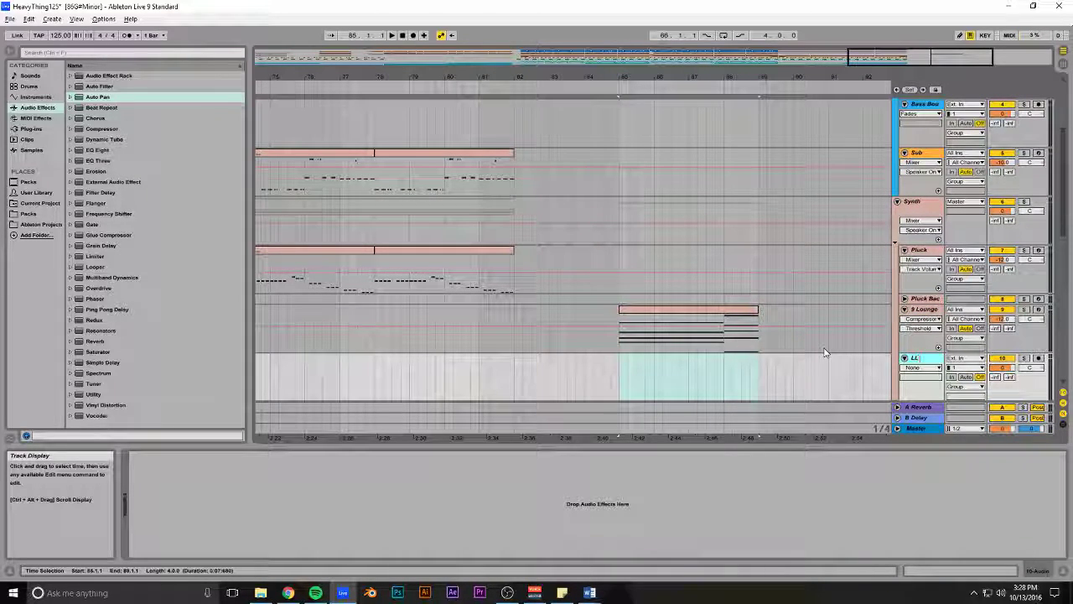
click(642, 313)
drag(755, 310, 627, 310)
key(space)
key(space)
key(space)
key(space)
Add ValhallaRoom to the Lounge Lizard track with the mix at 100% and the decay at 8.43 s
click(31, 129)
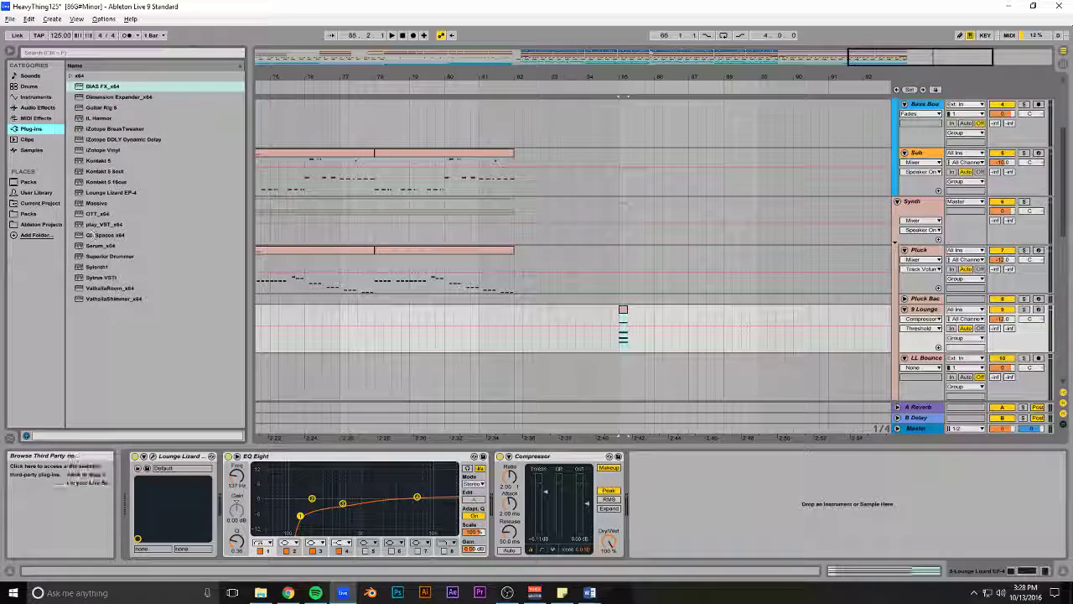
drag(110, 288, 634, 316)
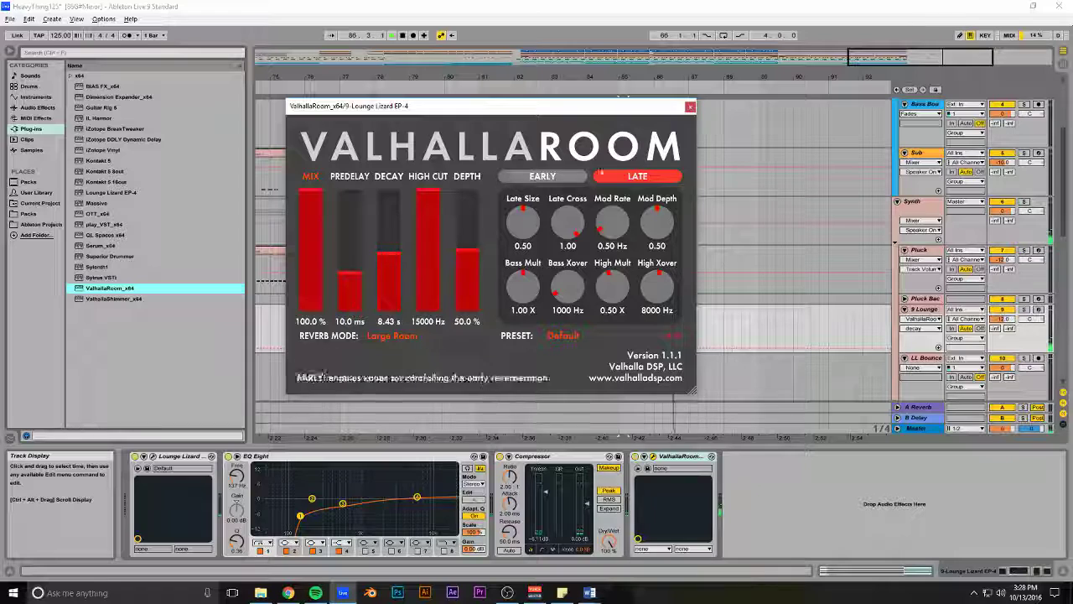
click(690, 107)
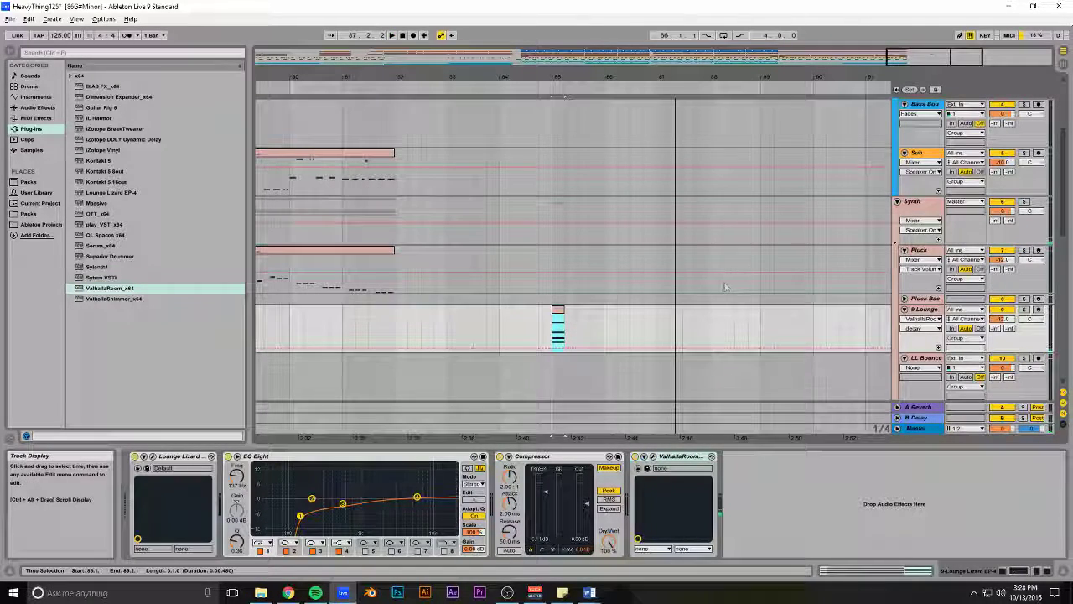
Set the LL Bounce input to 9-Lounge Lizard EP-4, arm the track and record the reverberated chord from bar 85 to bar 89
click(964, 358)
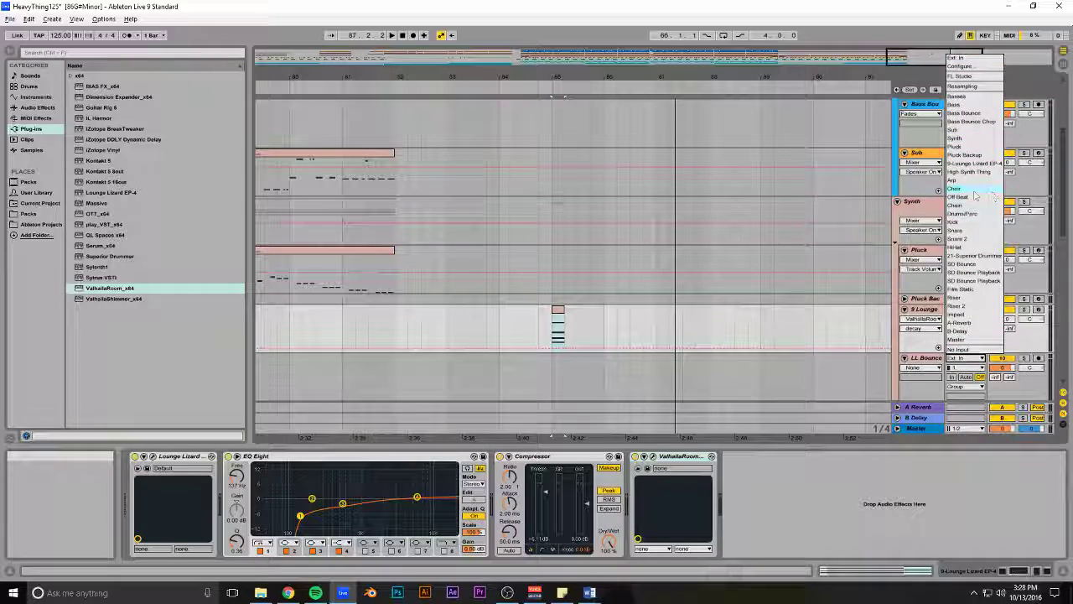
click(973, 163)
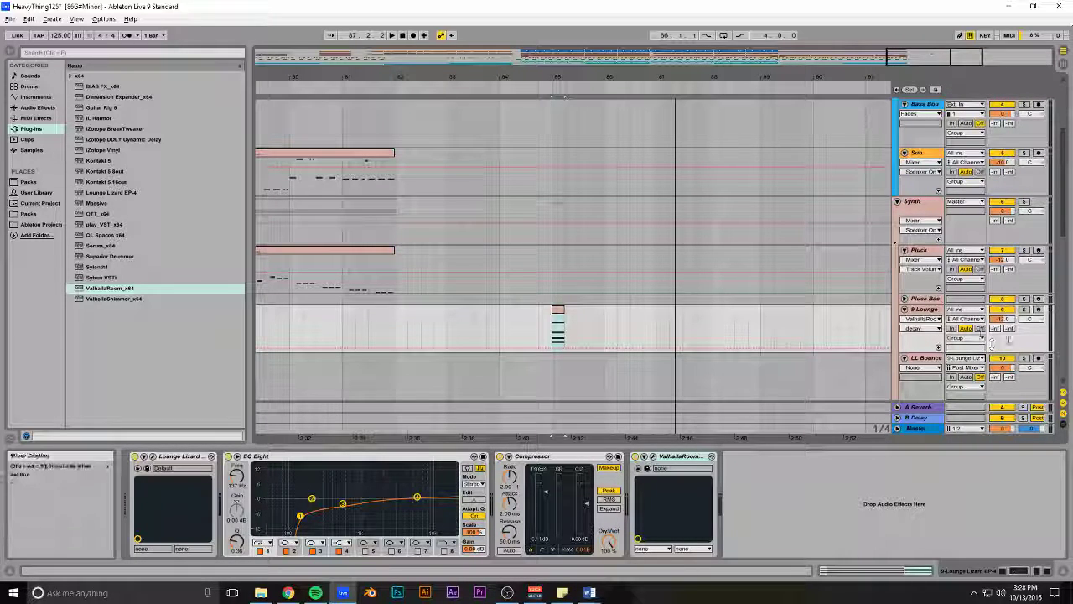
click(1039, 358)
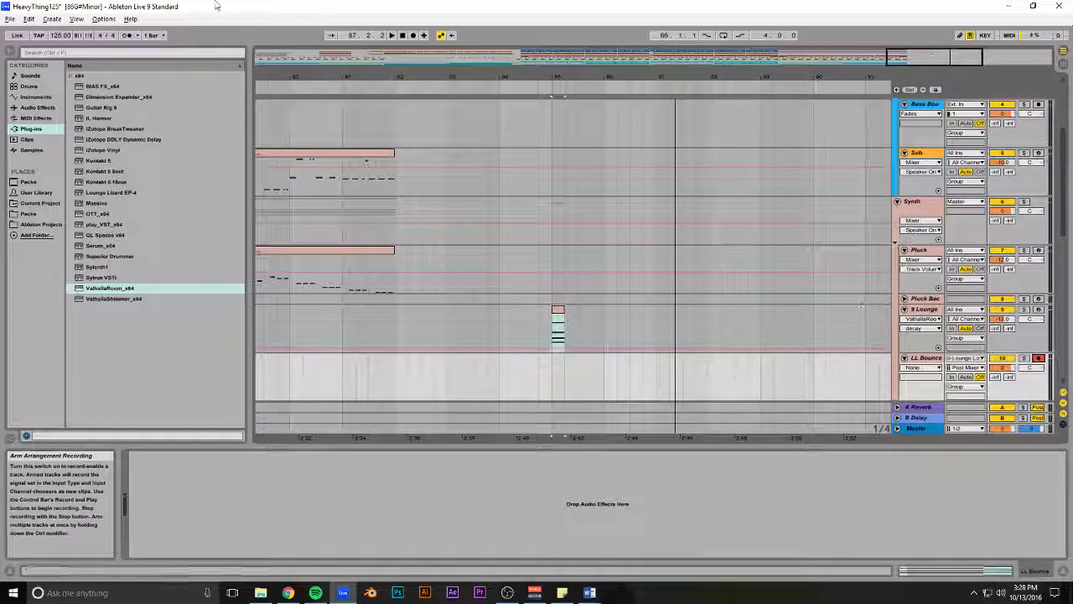
click(412, 35)
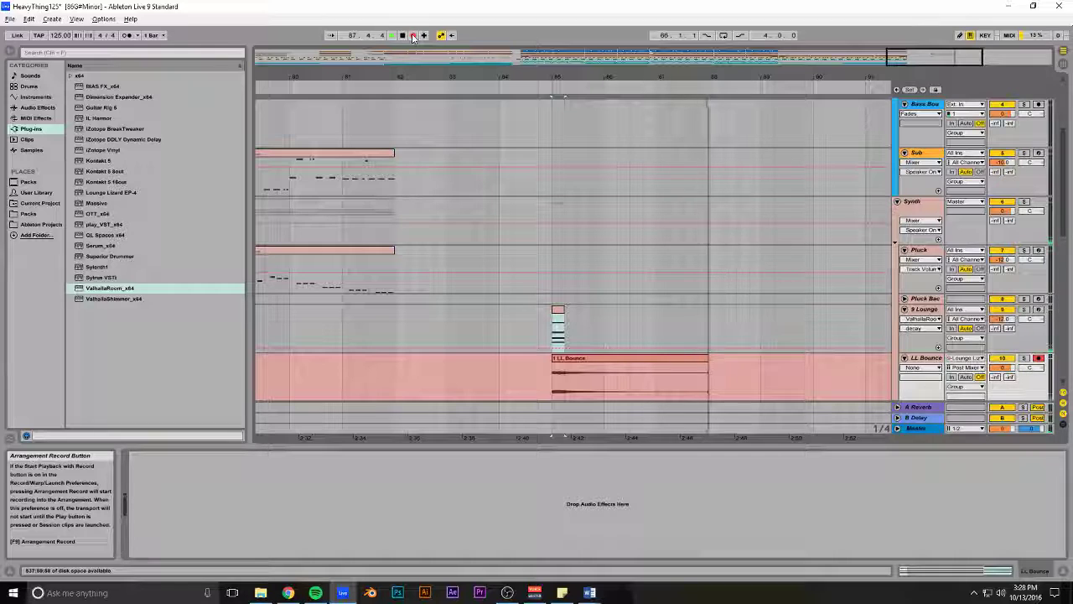
click(414, 36)
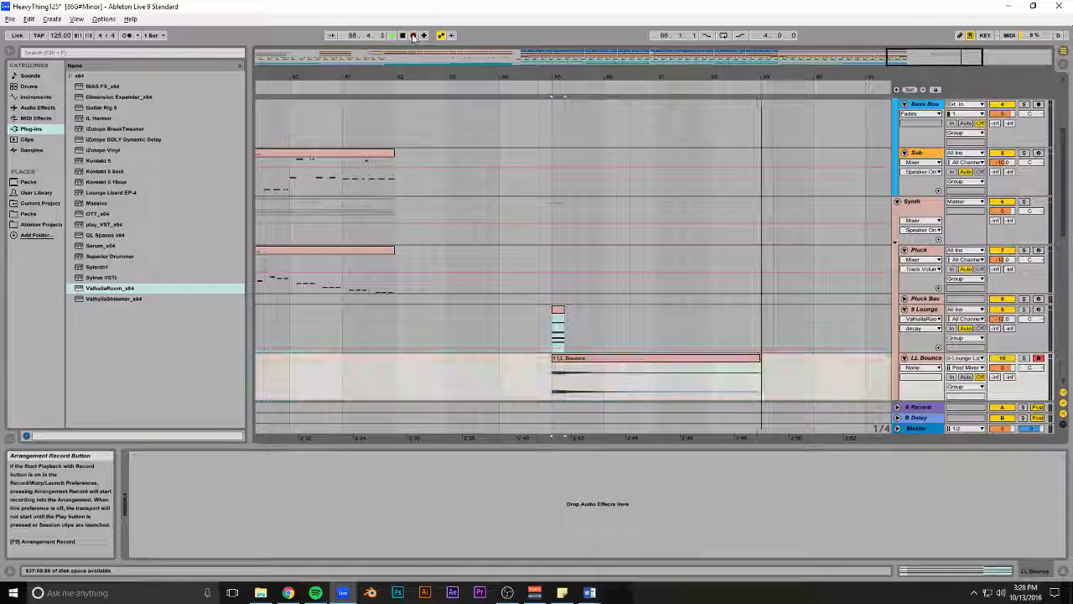
key(space)
Remove ValhallaRoom from the Lounge Lizard track and delete the one-beat chord clip at bar 85
click(561, 315)
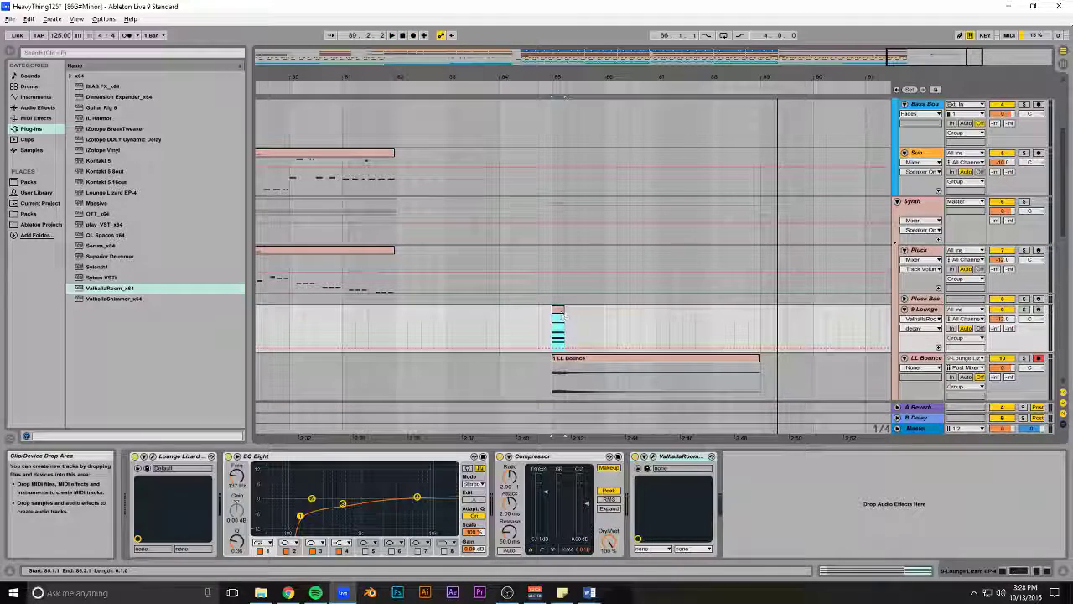
click(673, 458)
key(Delete)
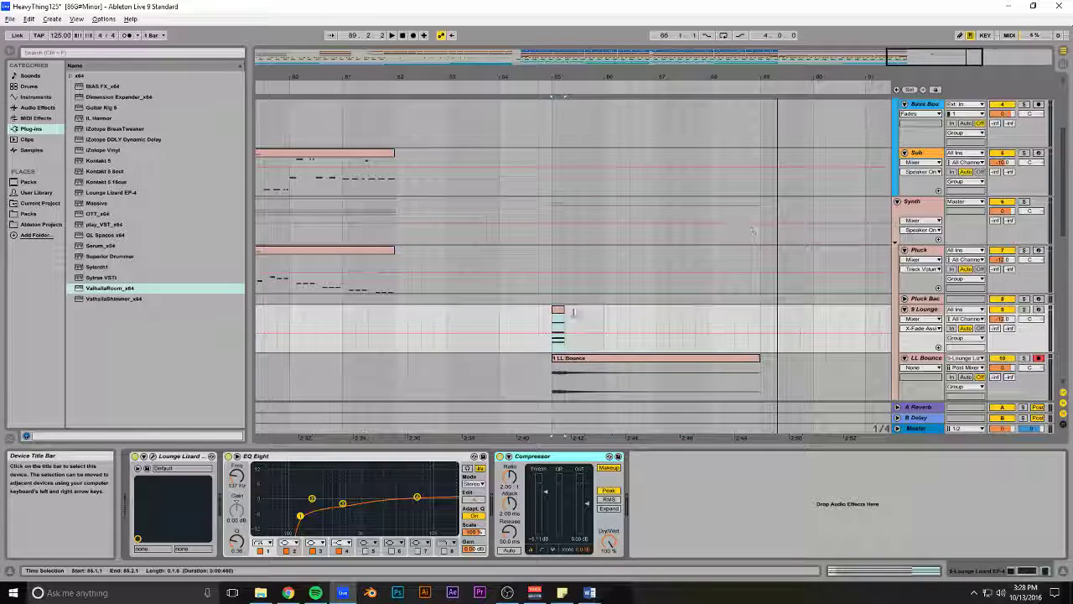
drag(615, 314, 495, 319)
Move the recorded LL Bounce clip to bar 33 and disarm its track
drag(716, 81, 784, 17)
drag(809, 367, 476, 373)
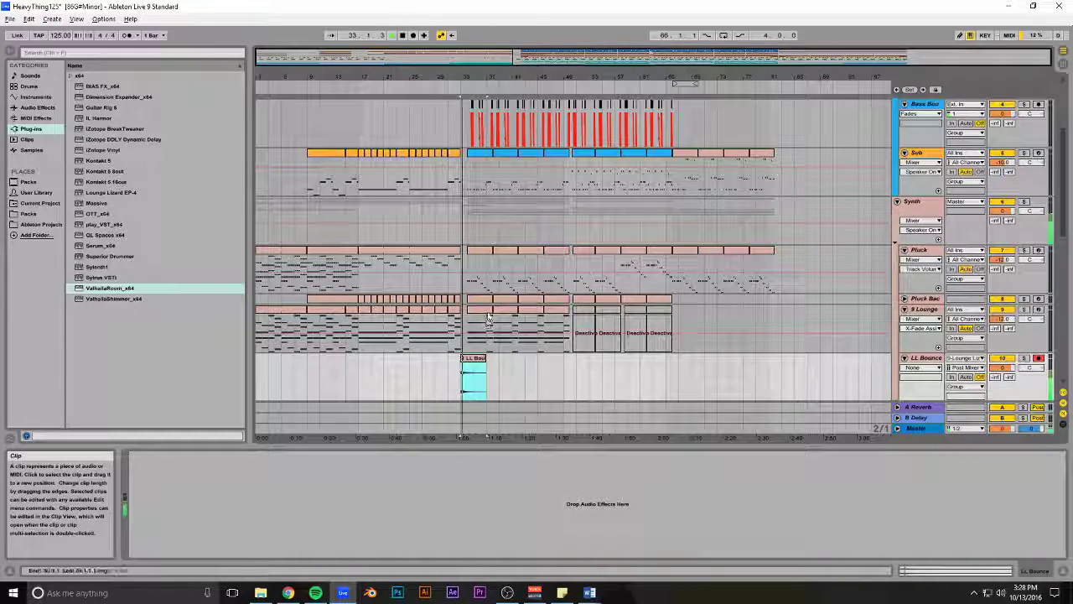
click(1038, 359)
click(1038, 360)
key(space)
Reverse the LL Bounce sample and move the clip back to start at about bar 30 so it swells into the drop
drag(472, 78, 639, 495)
double_click(620, 378)
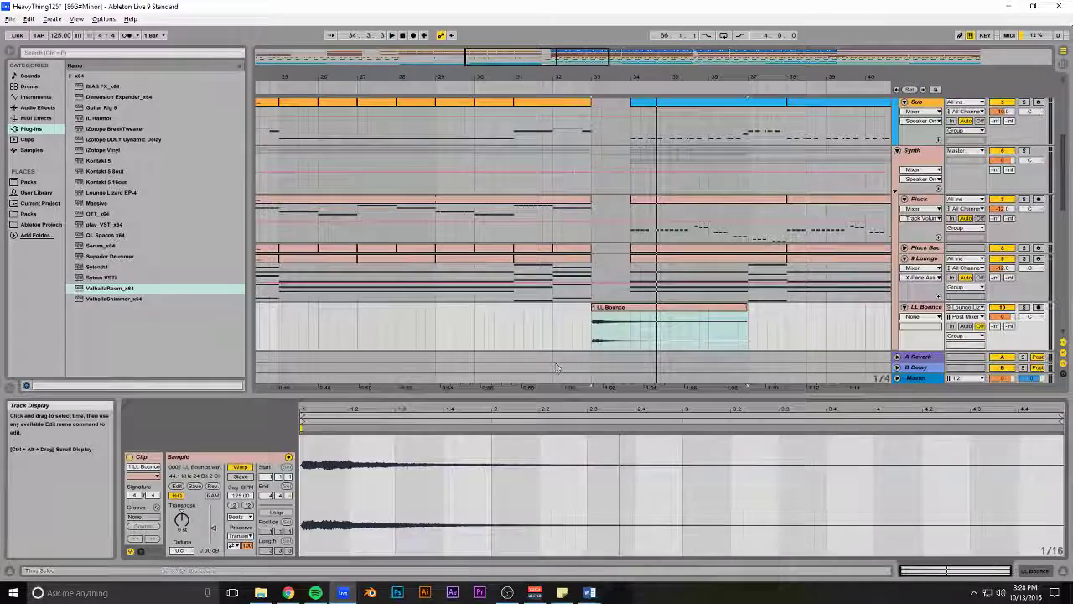
click(214, 486)
drag(718, 310, 618, 316)
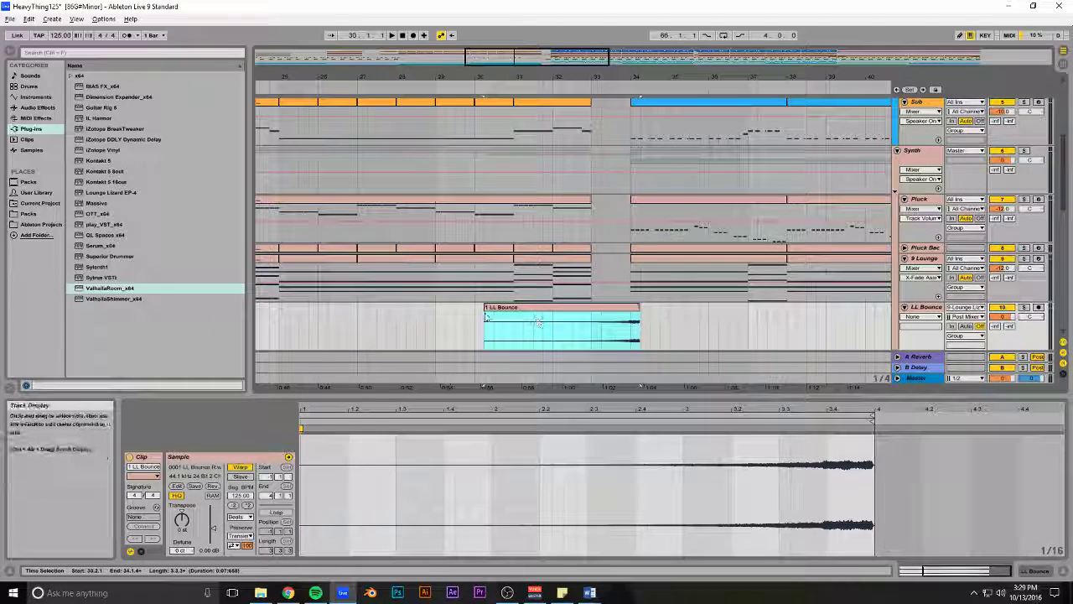
Stretch a fade-in across the entire reversed LL Bounce clip, then split it at bar 34 and delete the excess tail
drag(487, 309, 658, 315)
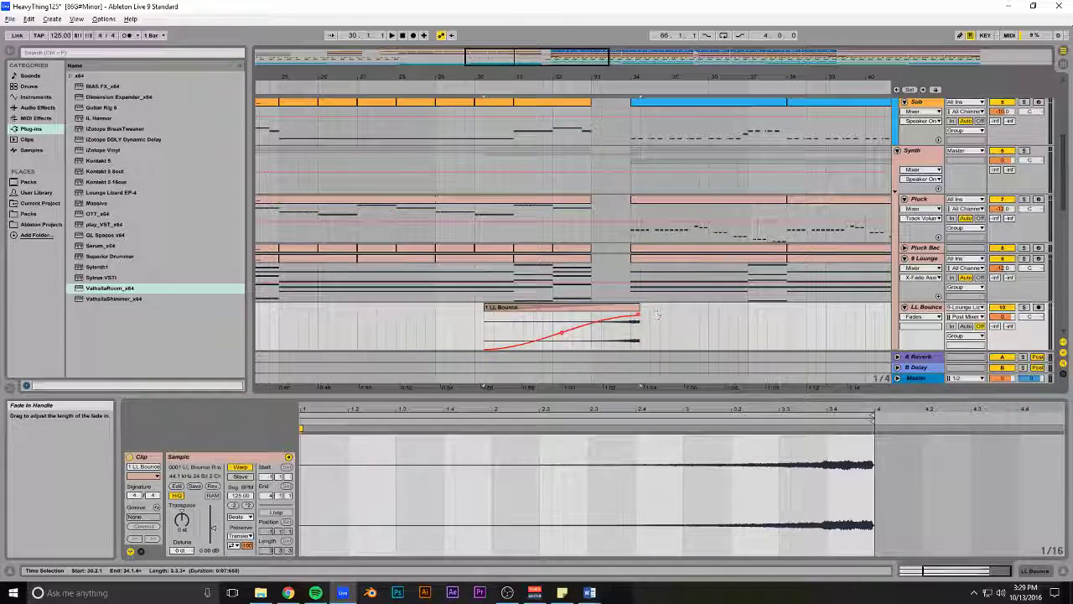
key(ctrl+e)
click(636, 308)
key(Delete)
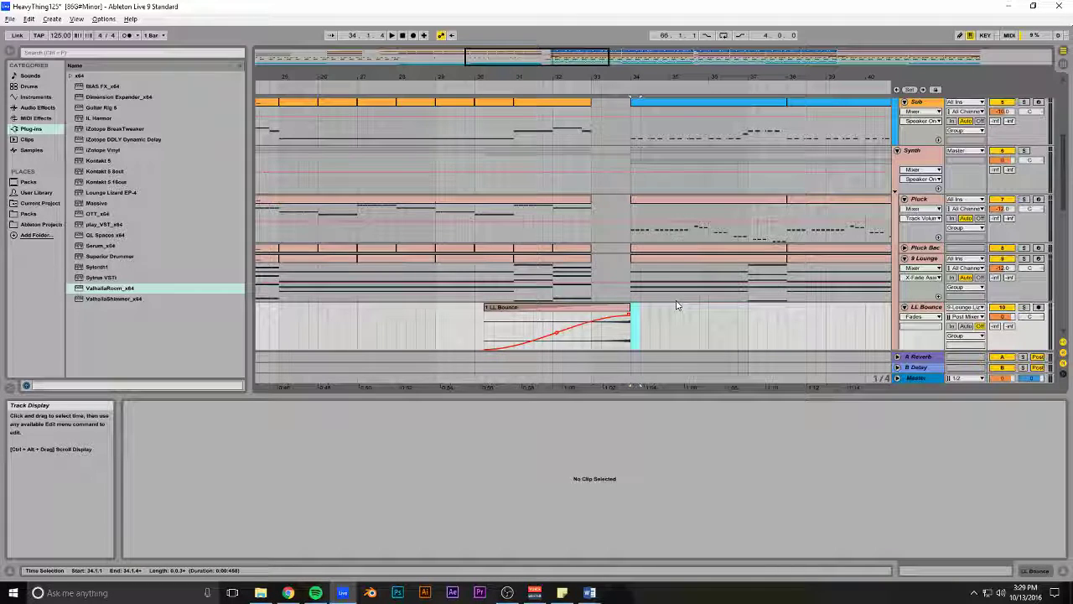
Play back the reversed chord into the drop from bar 32, save the Live Set and replay the transition from bar 31
click(572, 316)
key(space)
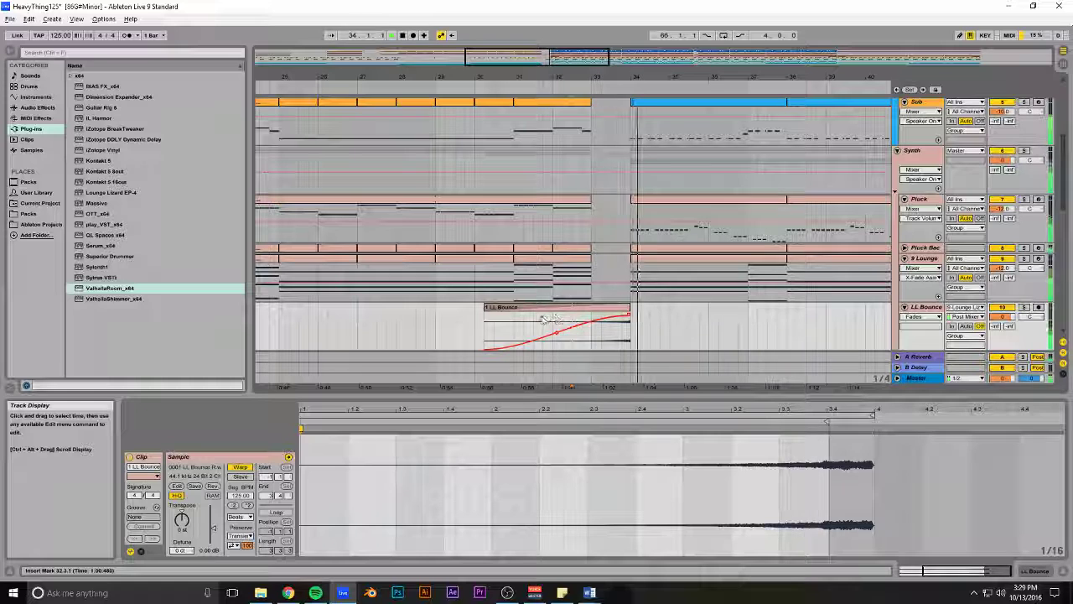
scroll(553, 329, up, 2)
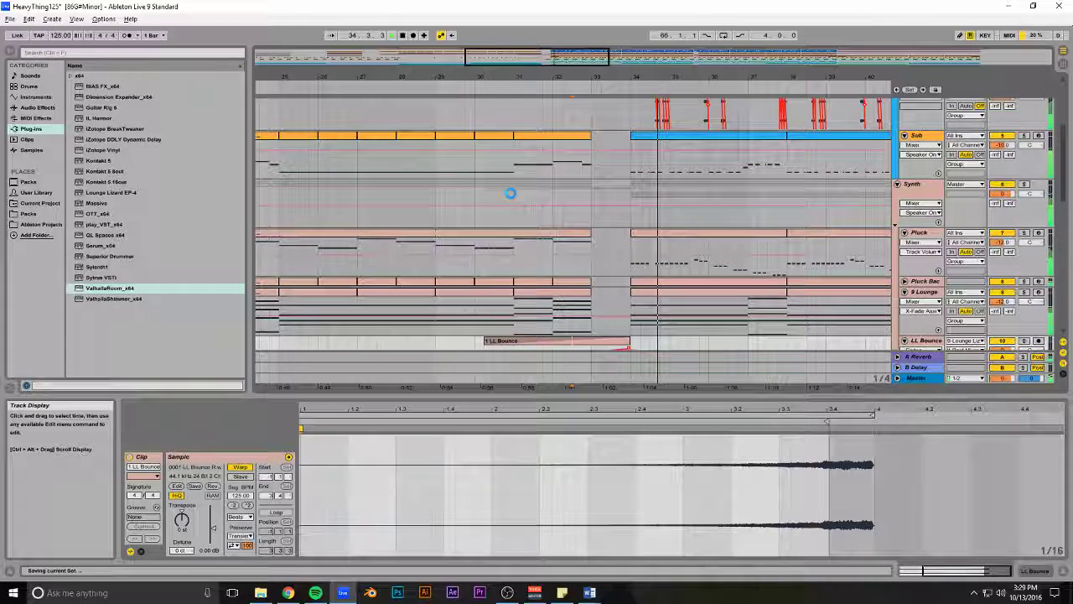
click(513, 195)
key(space)
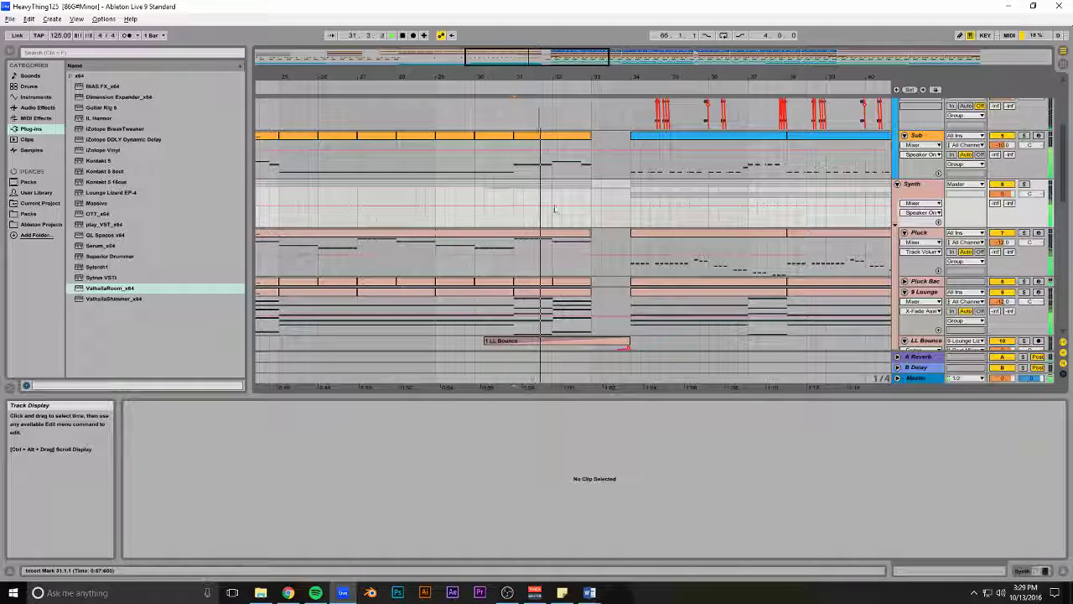
Solo the Pluck track and add a Reverb effect to it, then play it back, unsolo it and save
click(1024, 233)
key(space)
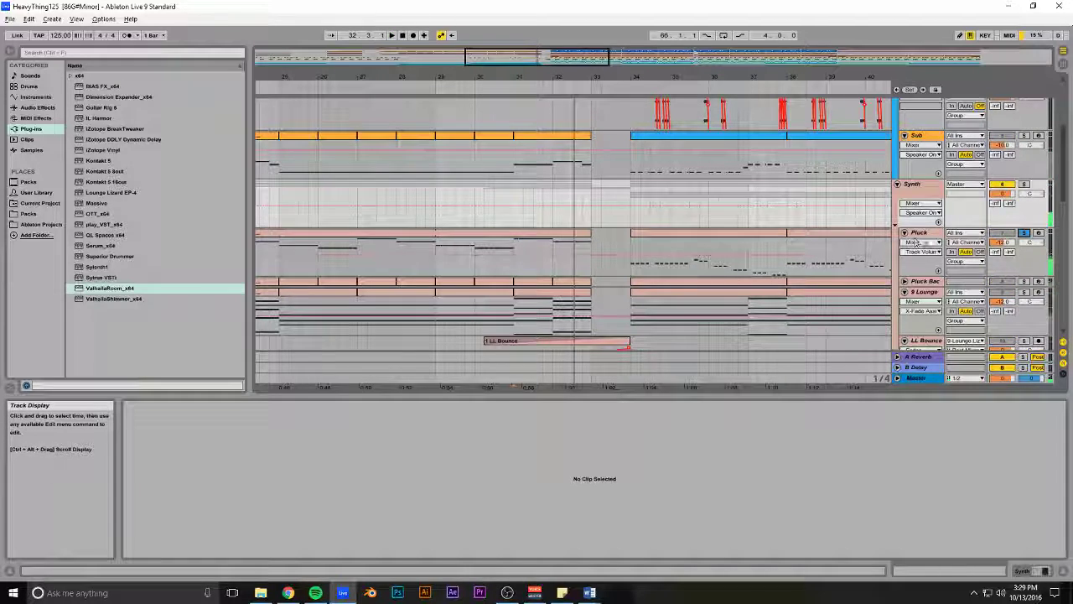
click(921, 233)
click(37, 107)
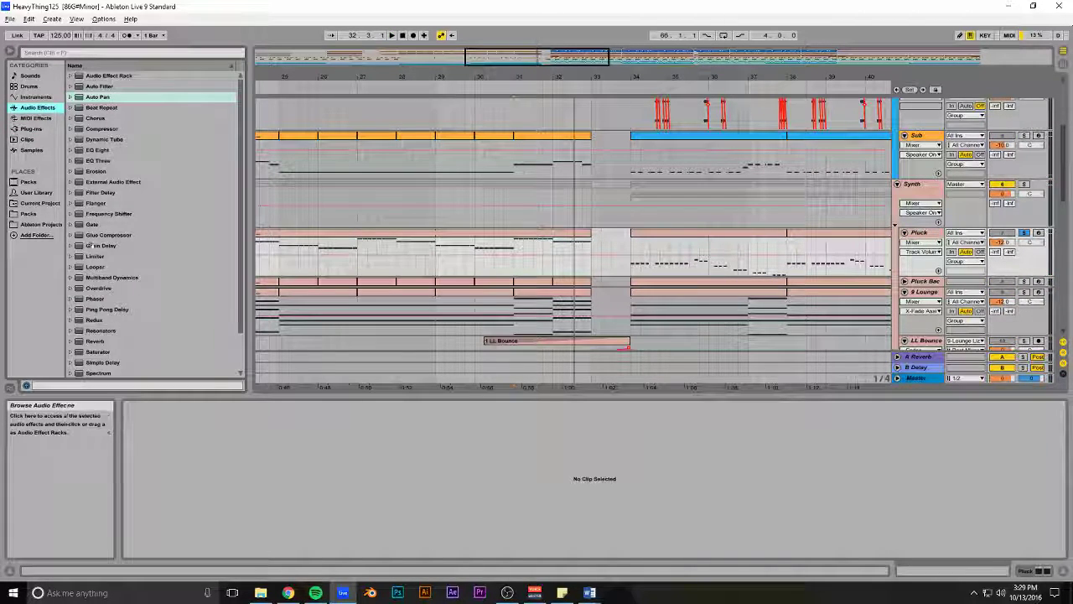
click(96, 342)
drag(468, 274, 548, 245)
key(space)
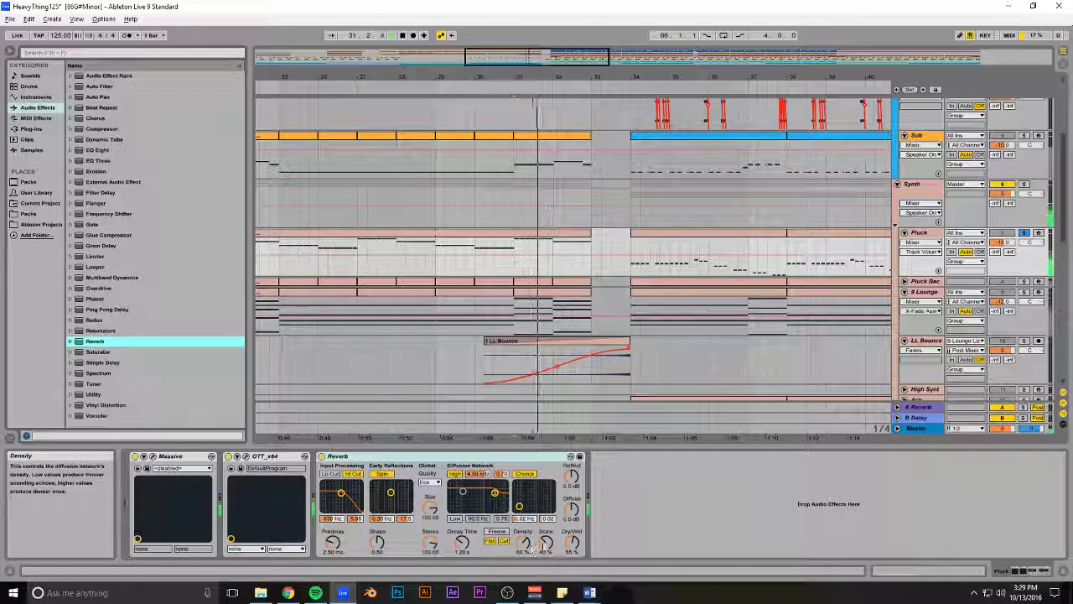
click(1025, 234)
key(ctrl+s)
Copy the bar 34 kick to directly before the drop, then reverse the copy and stretch a fade-in across it
scroll(599, 225, down, 10)
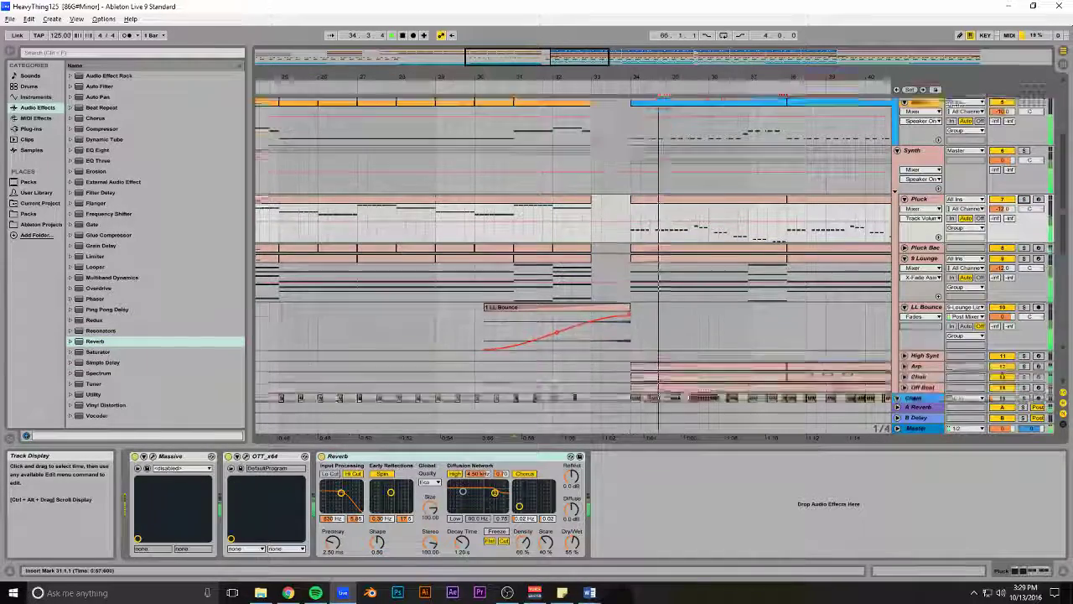
drag(570, 60, 583, 185)
double_click(613, 316)
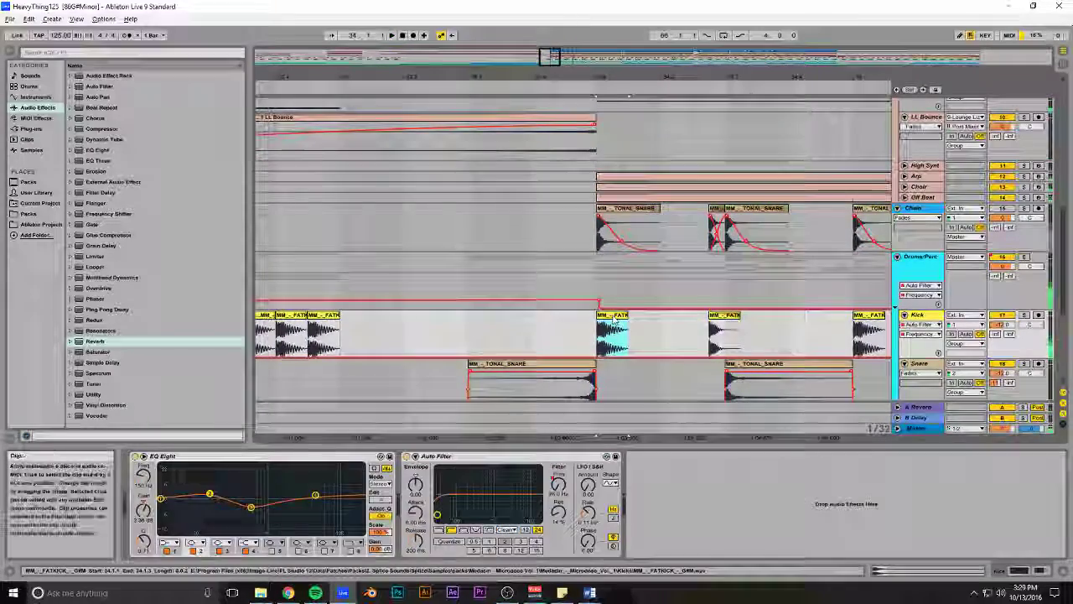
drag(613, 312, 577, 317)
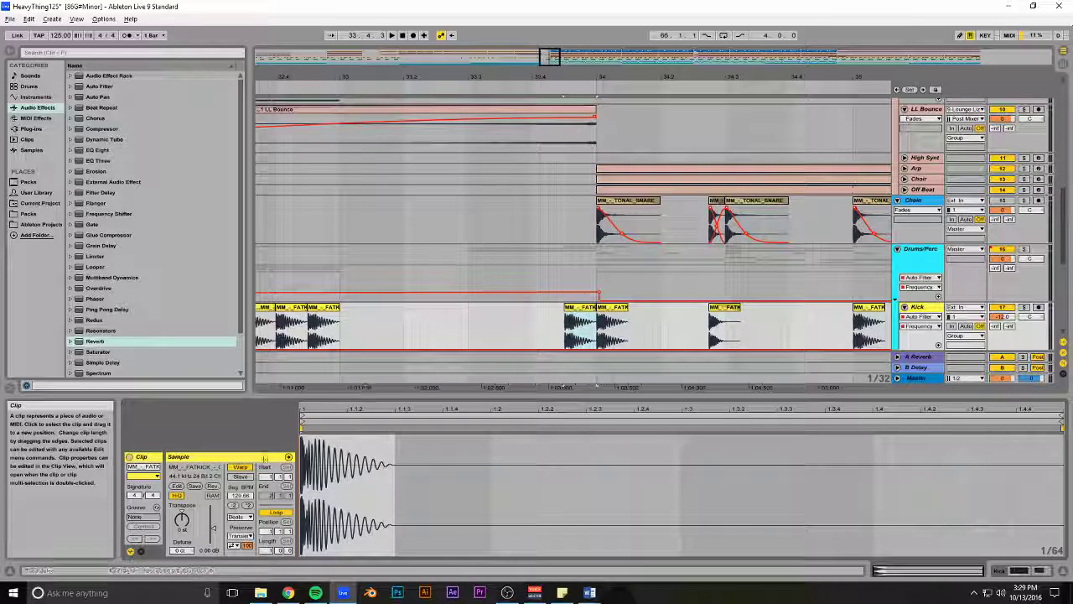
click(212, 488)
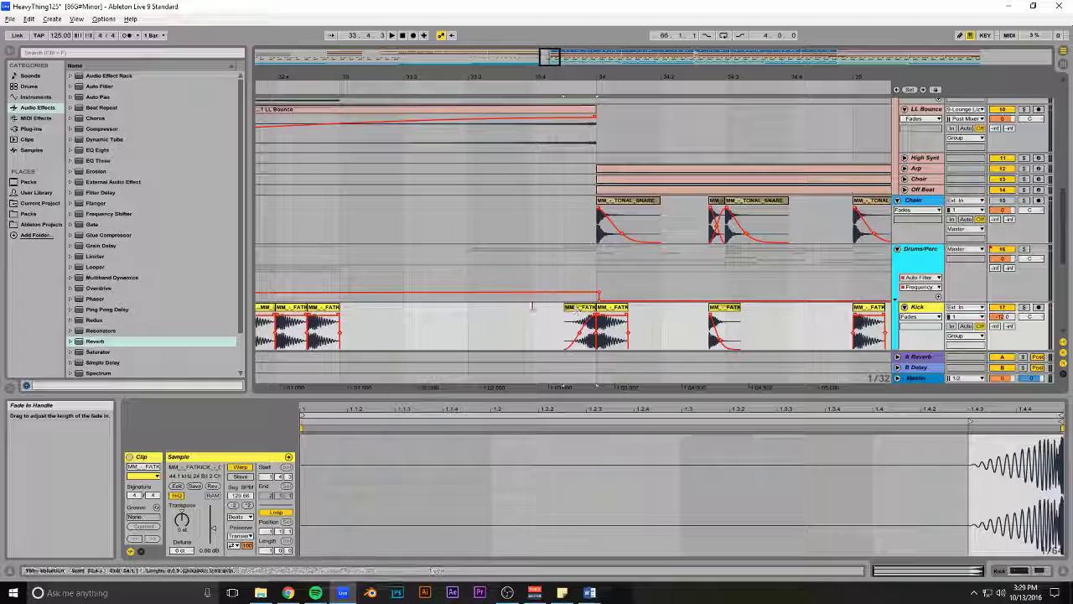
click(522, 331)
key(space)
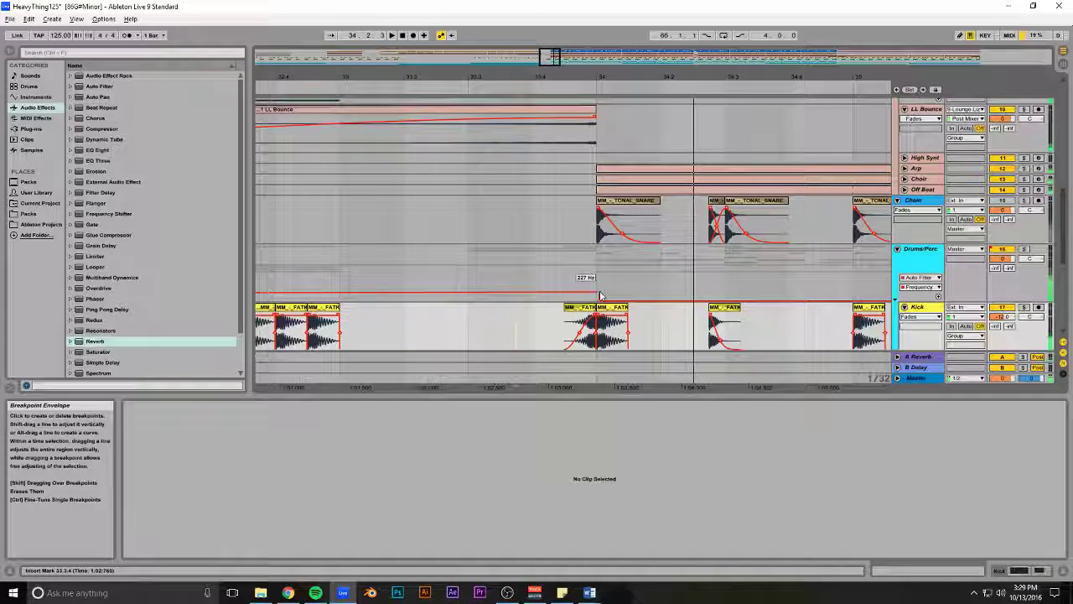
Move the drop-off in the Drums/Perc Auto Filter frequency automation earlier, from bar 34 to beat 33.4, and save the Live Set
click(598, 296)
key(space)
key(ctrl+s)
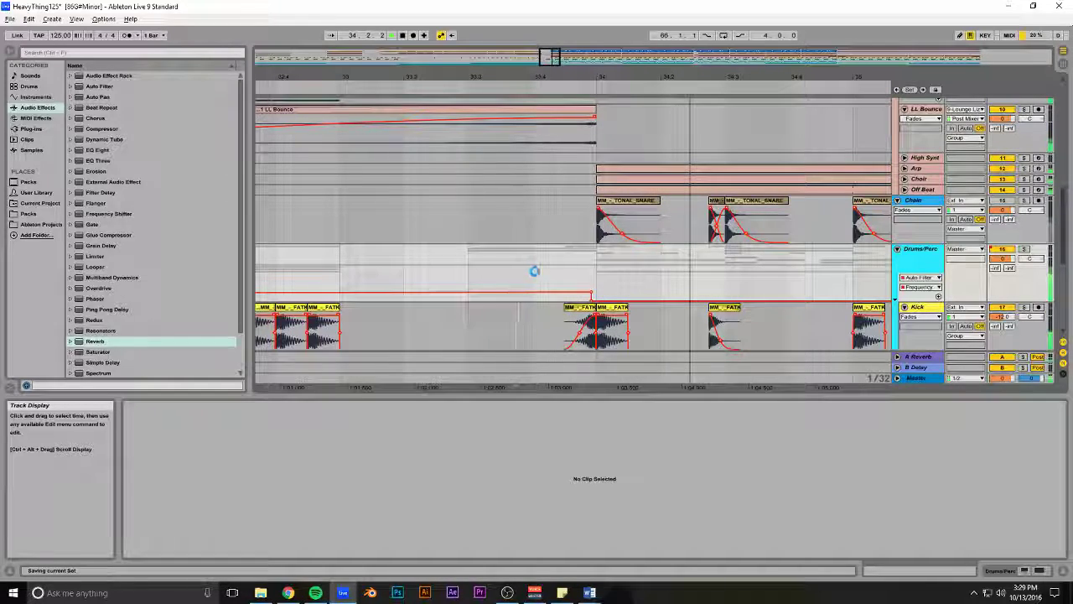
key(space)
click(592, 293)
drag(516, 300, 517, 289)
key(ctrl+z)
key(ctrl+z)
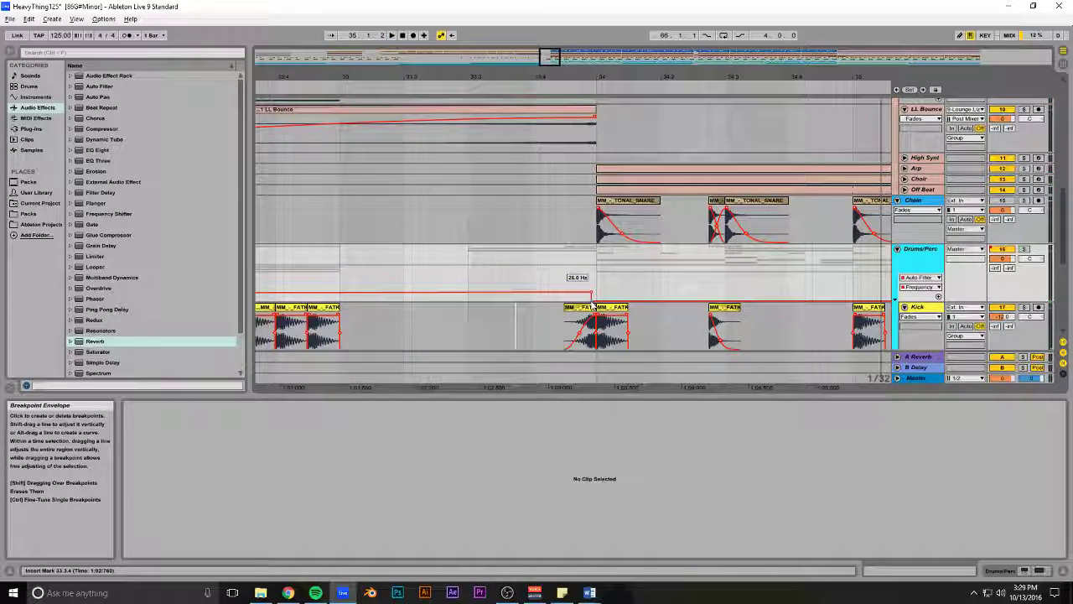
drag(545, 290, 531, 292)
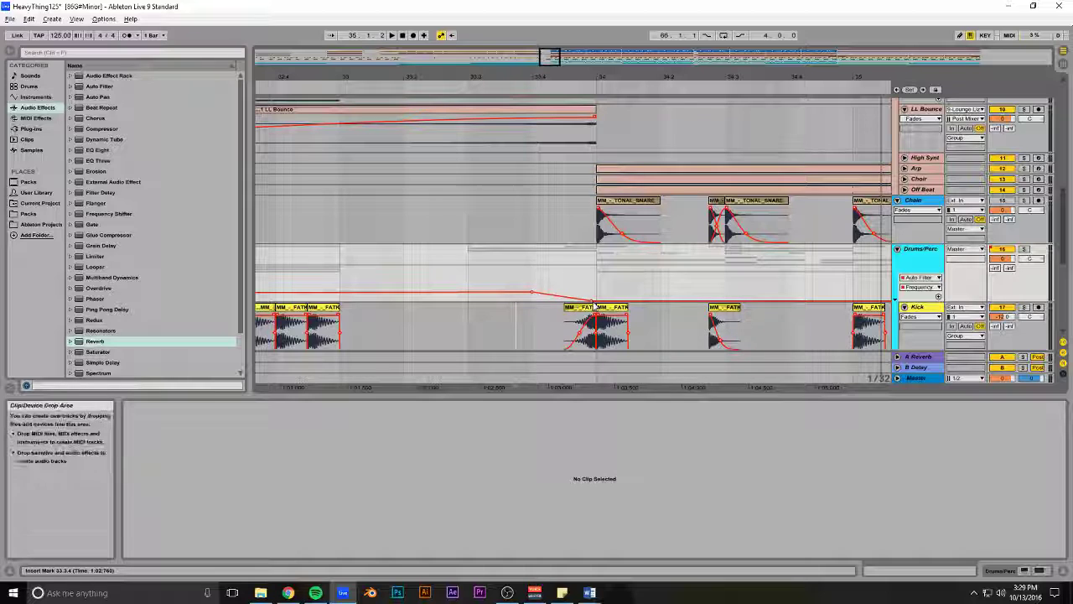
key(ctrl+s)
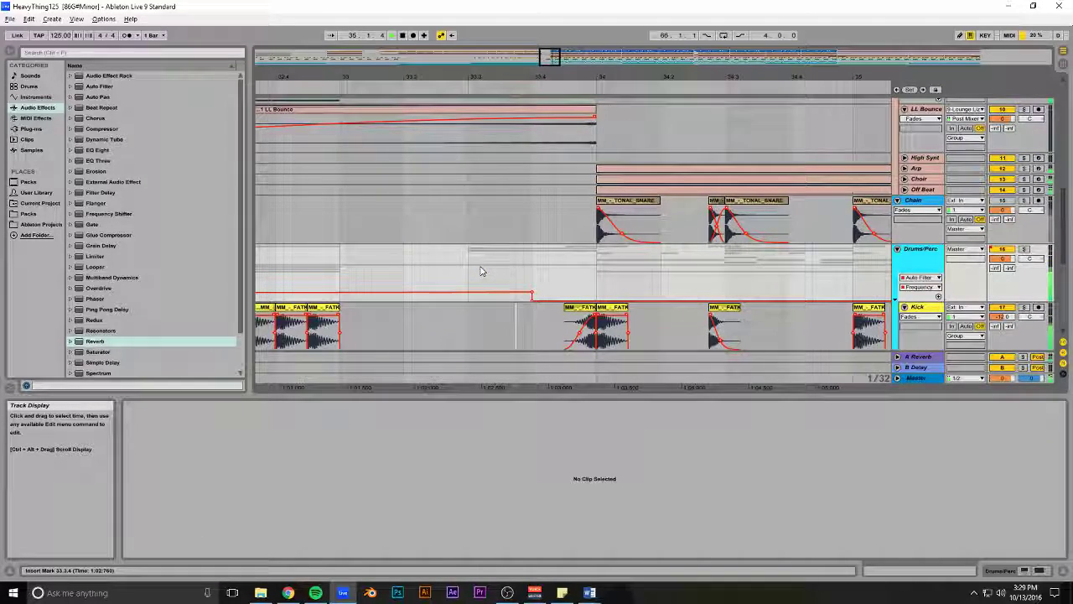
Raise the Drums/Perc filter frequency peak at beat 33.4 slightly and play back the end of the build-up from beat 32.3
drag(426, 78, 424, 46)
click(326, 264)
key(space)
key(space)
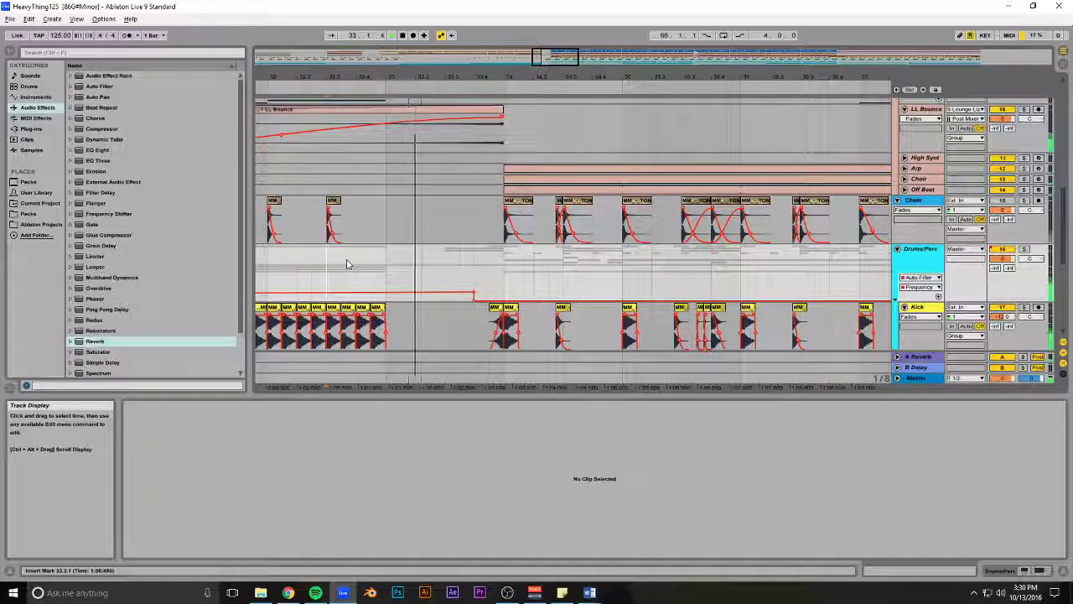
drag(474, 293, 475, 289)
click(351, 271)
key(space)
key(space)
Play back the build-up repeatedly from bar 32 to check the filter ramp, and save the Live Set
click(274, 270)
key(space)
key(space)
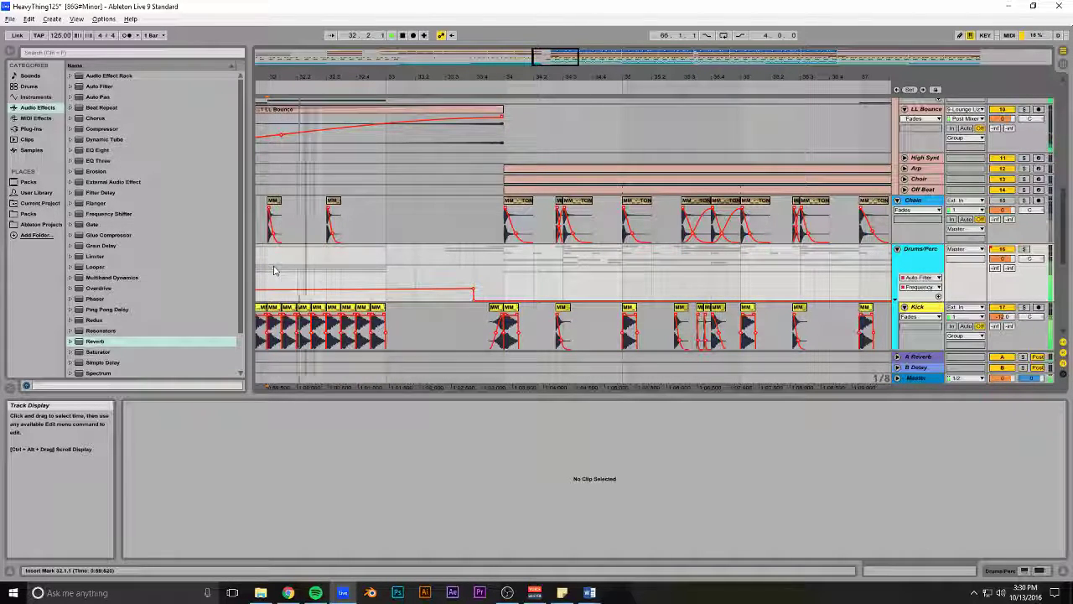
key(space)
key(space)
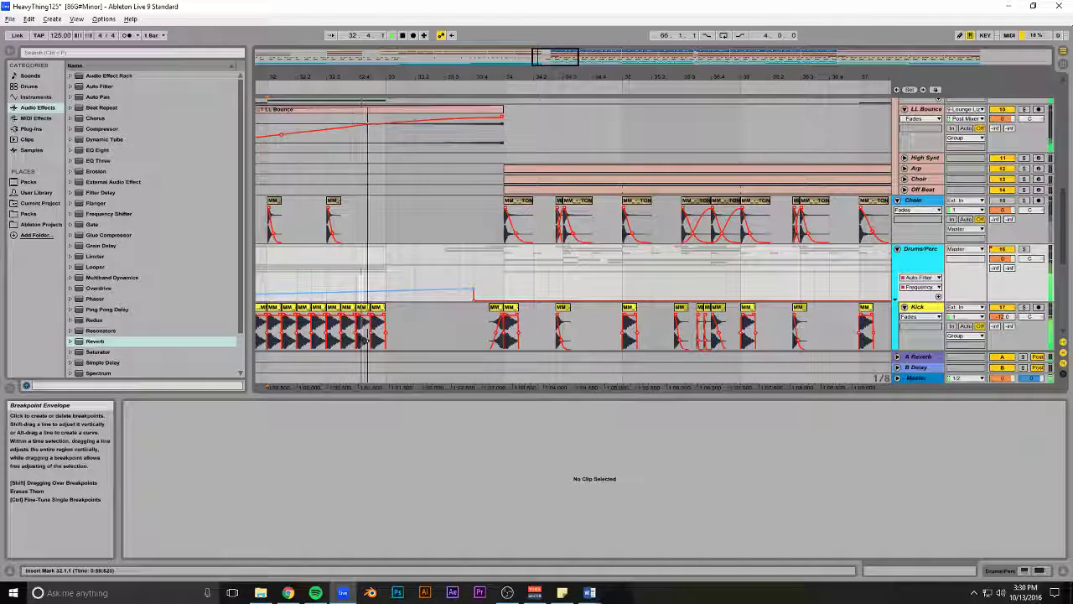
key(space)
key(space)
key(ctrl+s)
Reshape the curve of the Drums/Perc filter frequency ramp and lower its peak slightly, replaying the build-up into the drop
drag(579, 70, 606, 44)
key(space)
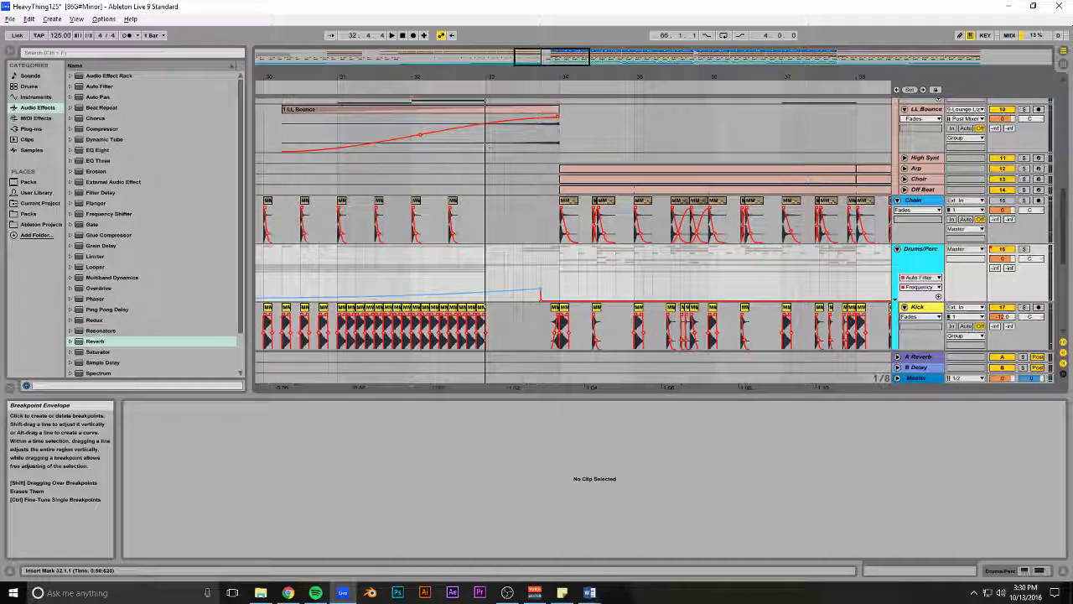
drag(495, 291, 495, 299)
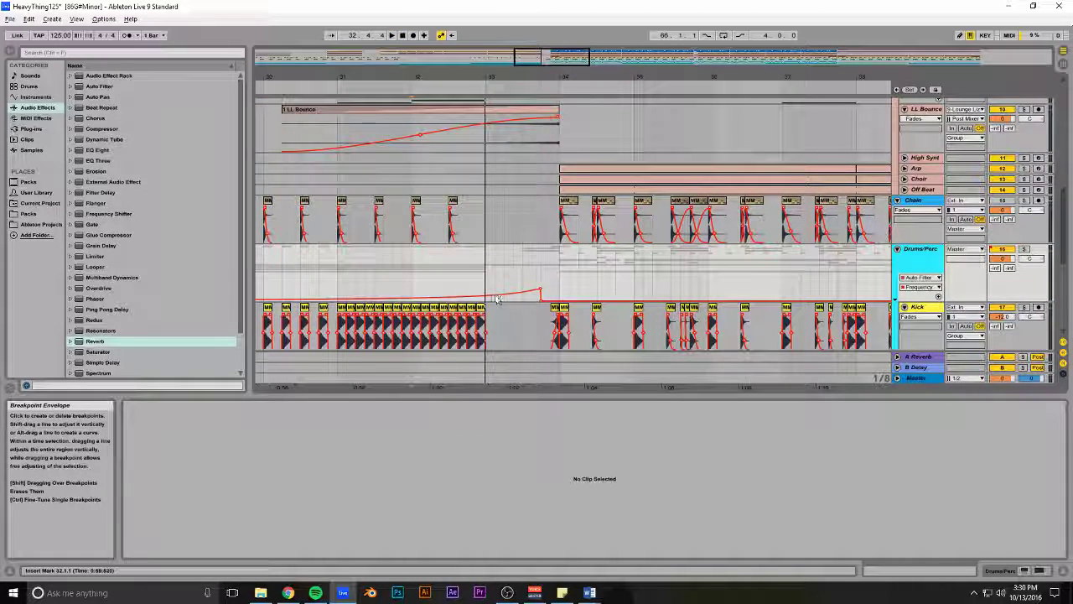
drag(529, 294, 528, 296)
key(space)
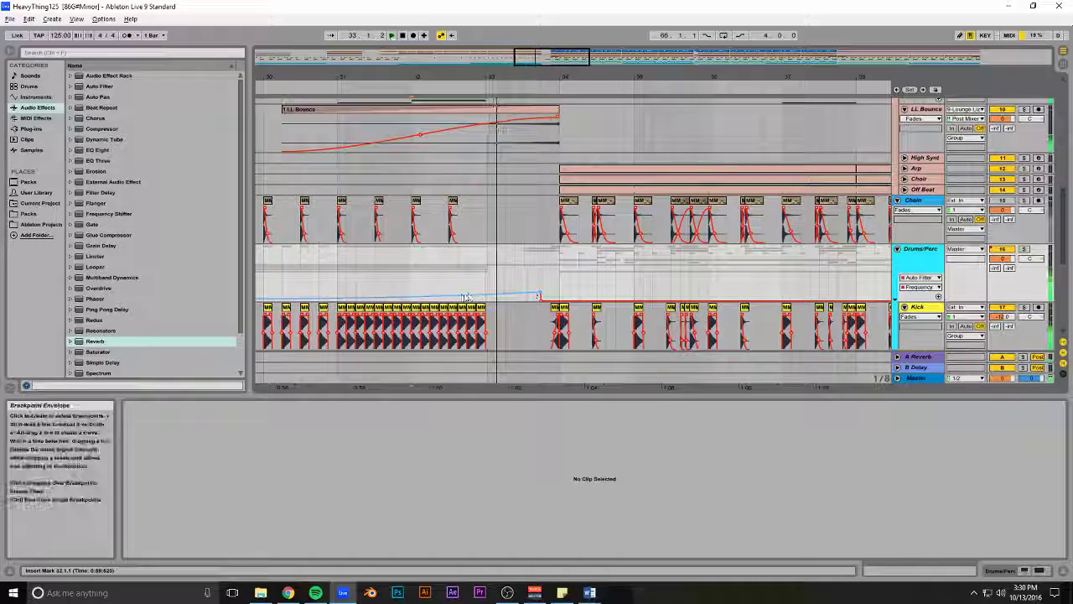
drag(471, 295, 471, 293)
key(space)
key(space)
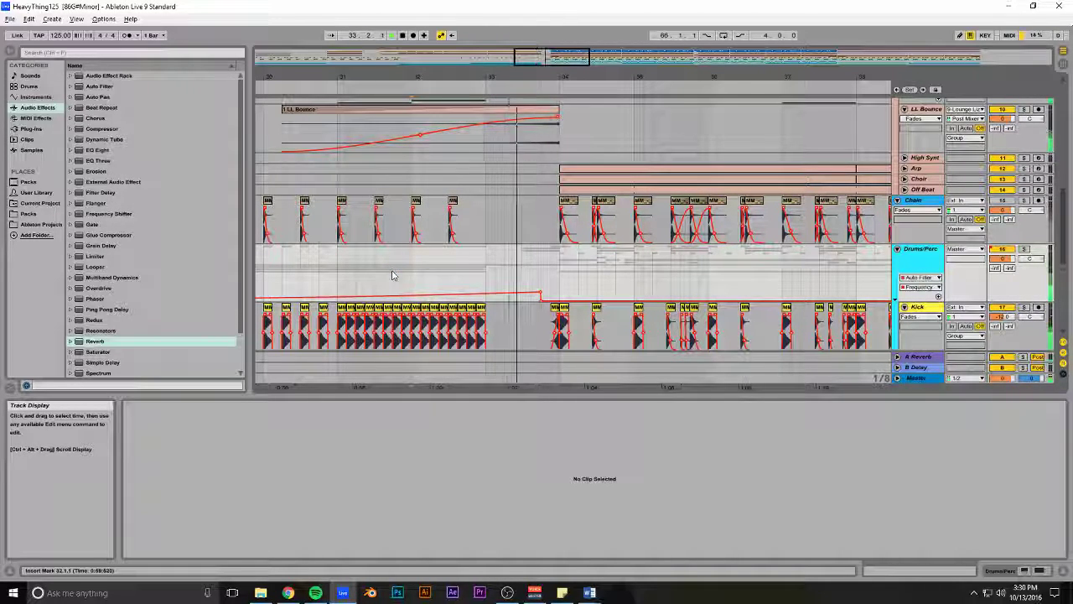
Try placing the reversed kick slightly earlier so it ends before bar 34, then undo the move
drag(652, 76, 890, 162)
drag(557, 307, 530, 306)
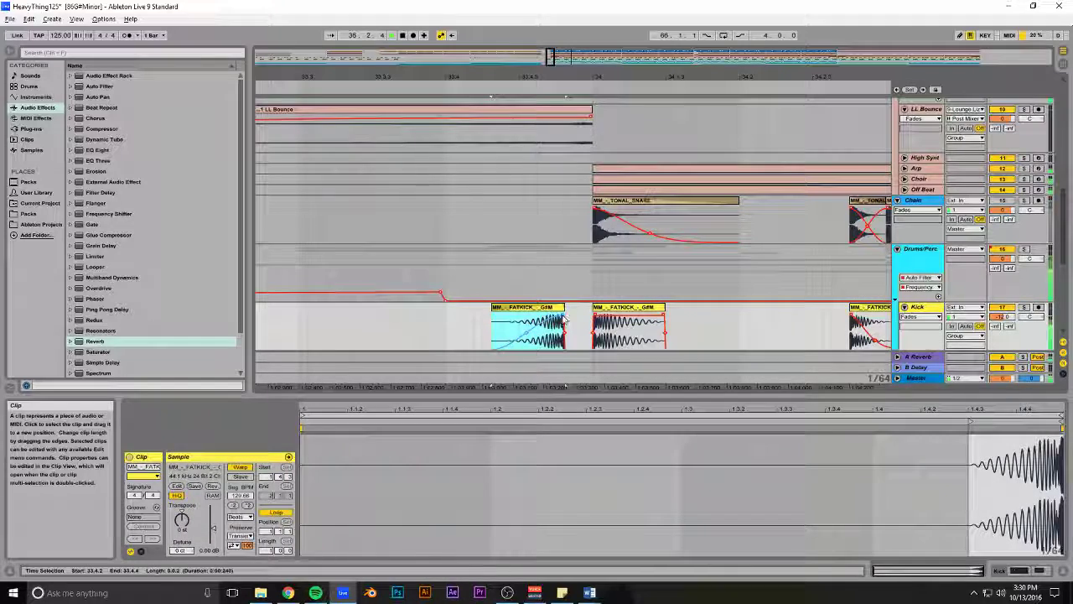
key(ctrl+z)
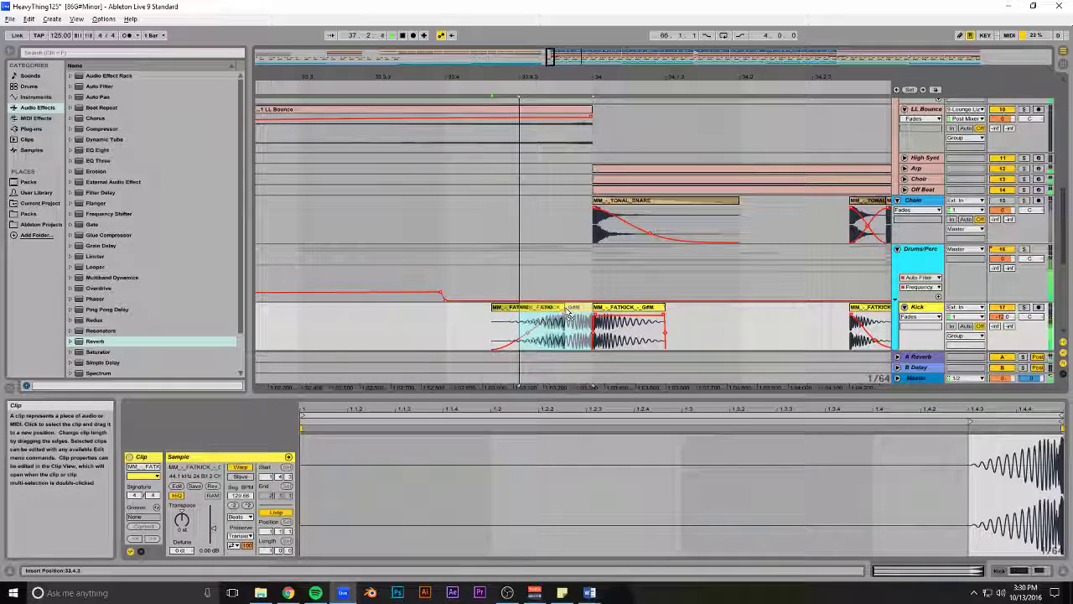
click(505, 274)
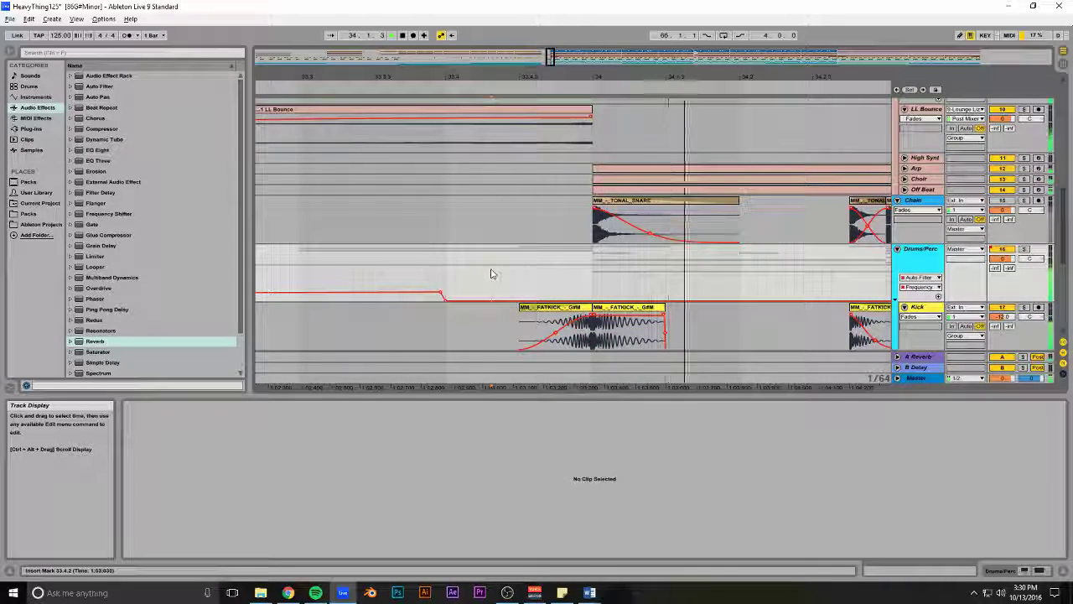
Tighten the fade where the reversed kick meets the bar 34 kick and set the reversed clip's gain to -7 dB
click(597, 320)
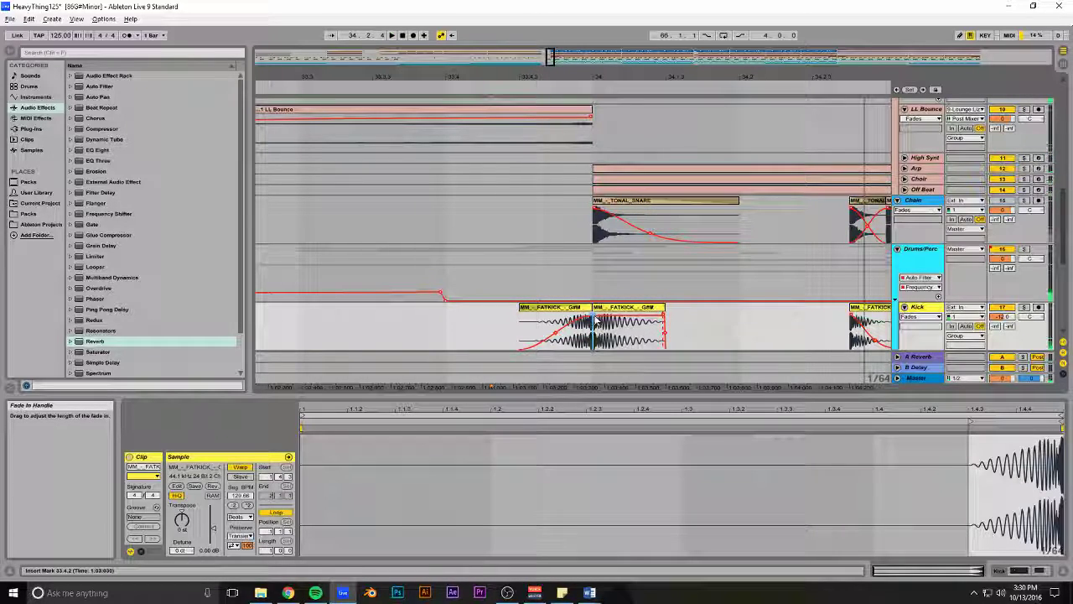
click(491, 270)
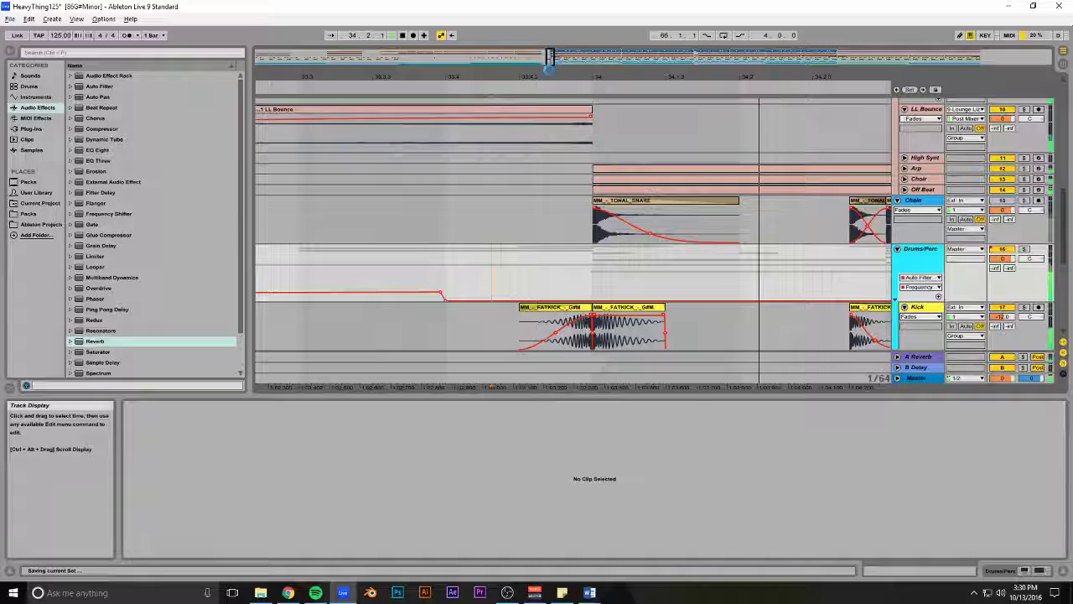
click(529, 328)
click(211, 530)
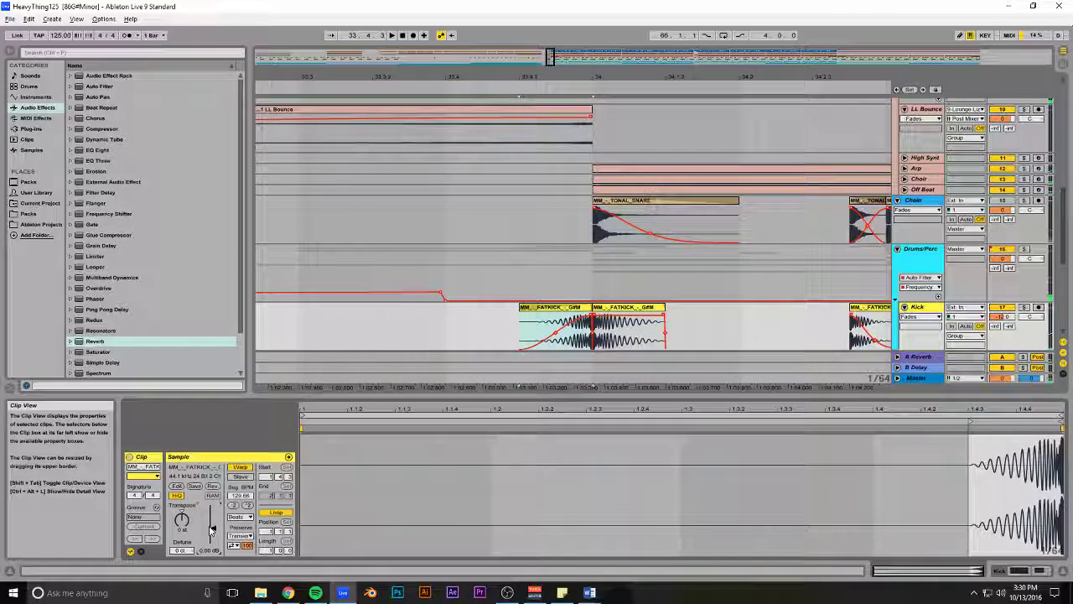
scroll(211, 529, down, 3)
key(space)
key(alt+Tab)
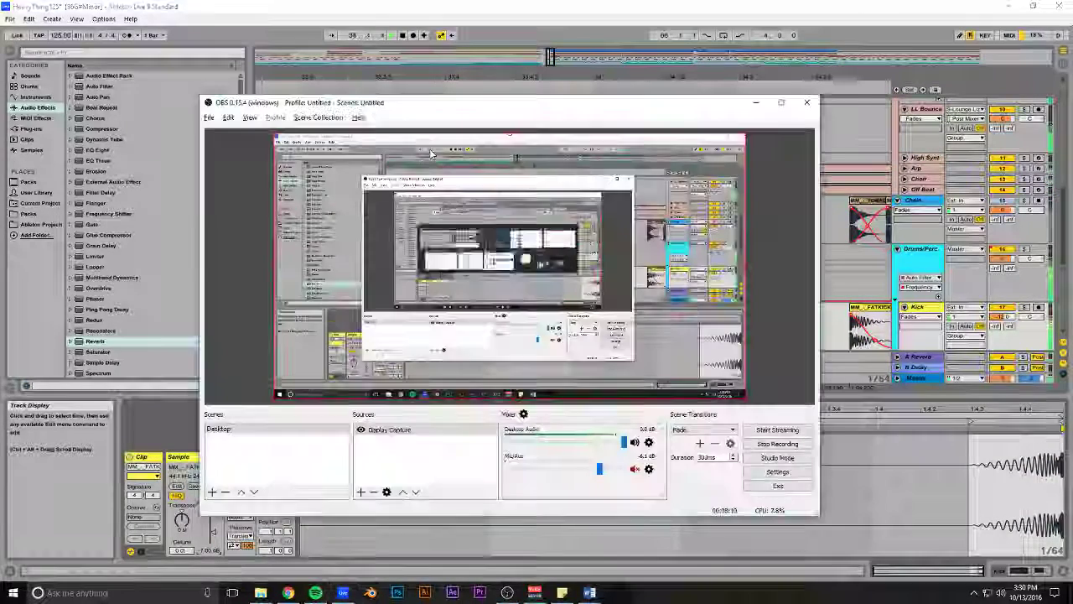
click(343, 593)
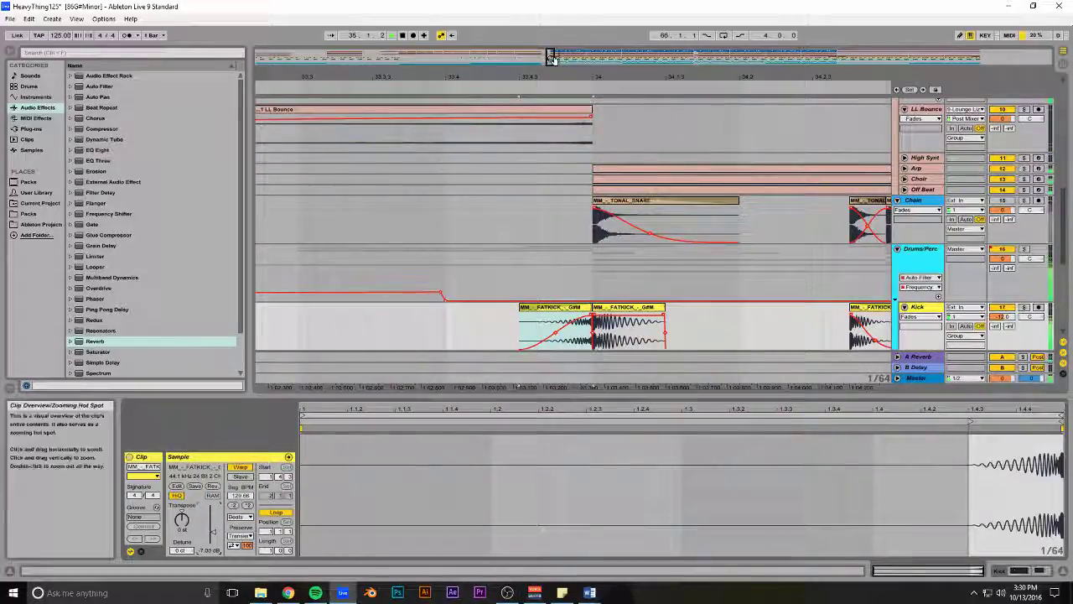
Review the tracks across the full arrangement while the drop plays, unfolding the Off Beat track
scroll(602, 369, down, 5)
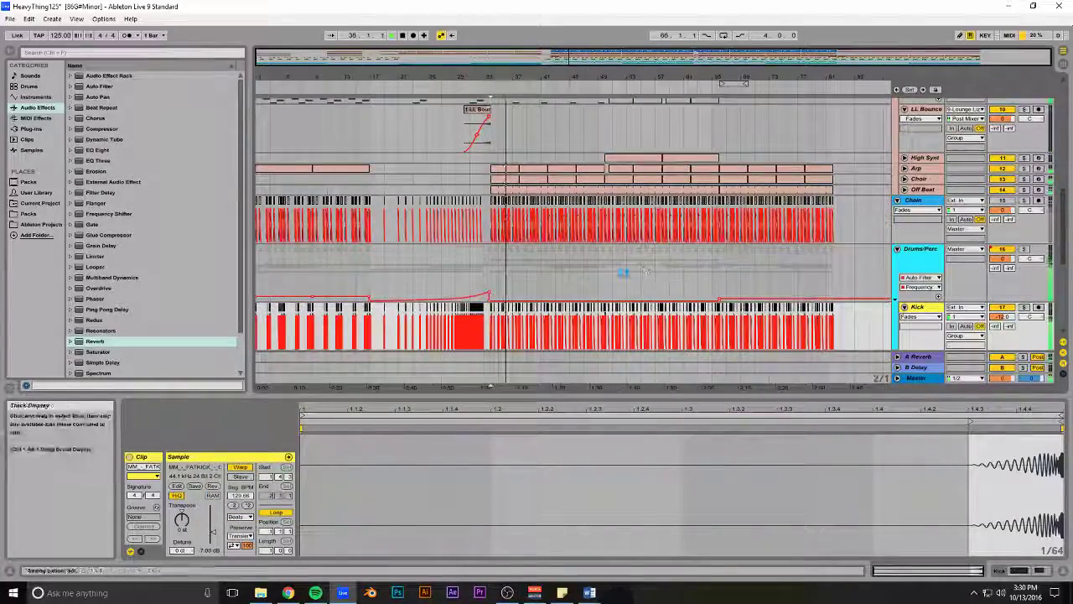
scroll(624, 271, up, 6)
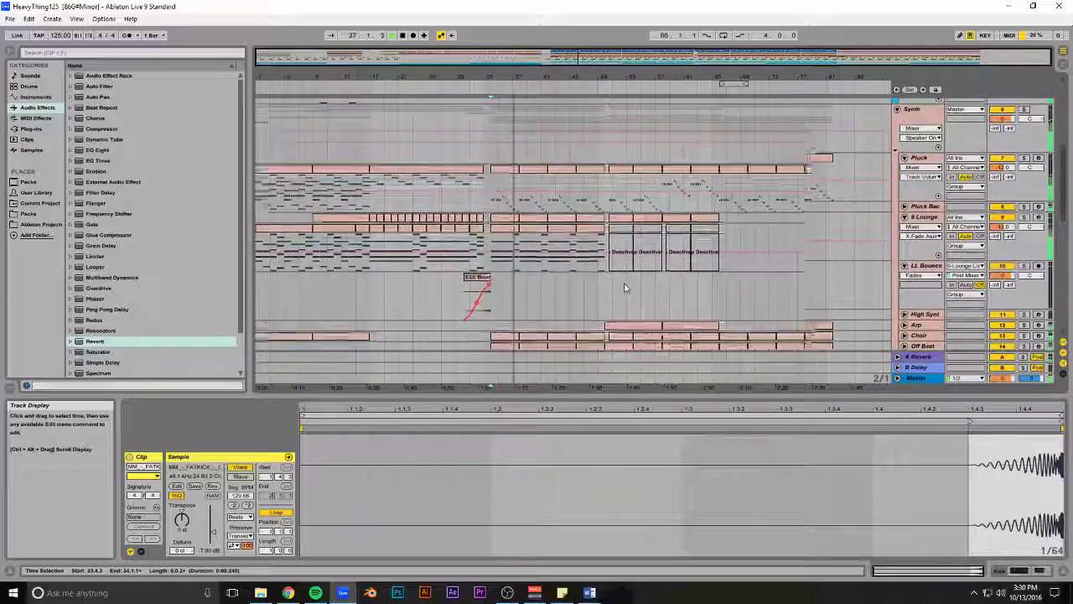
scroll(624, 277, down, 4)
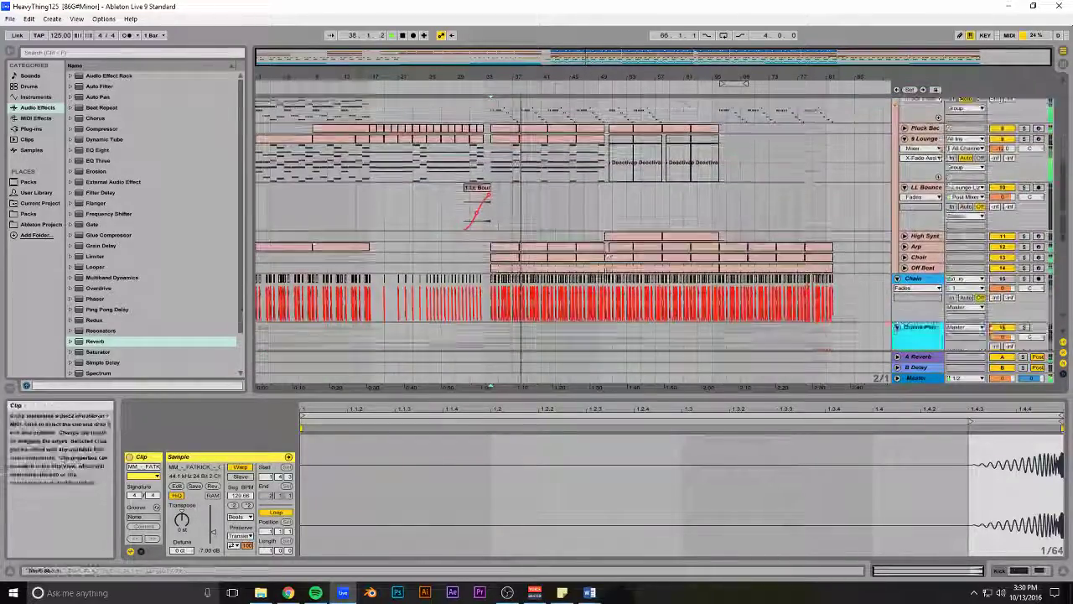
scroll(828, 263, up, 3)
scroll(829, 262, down, 4)
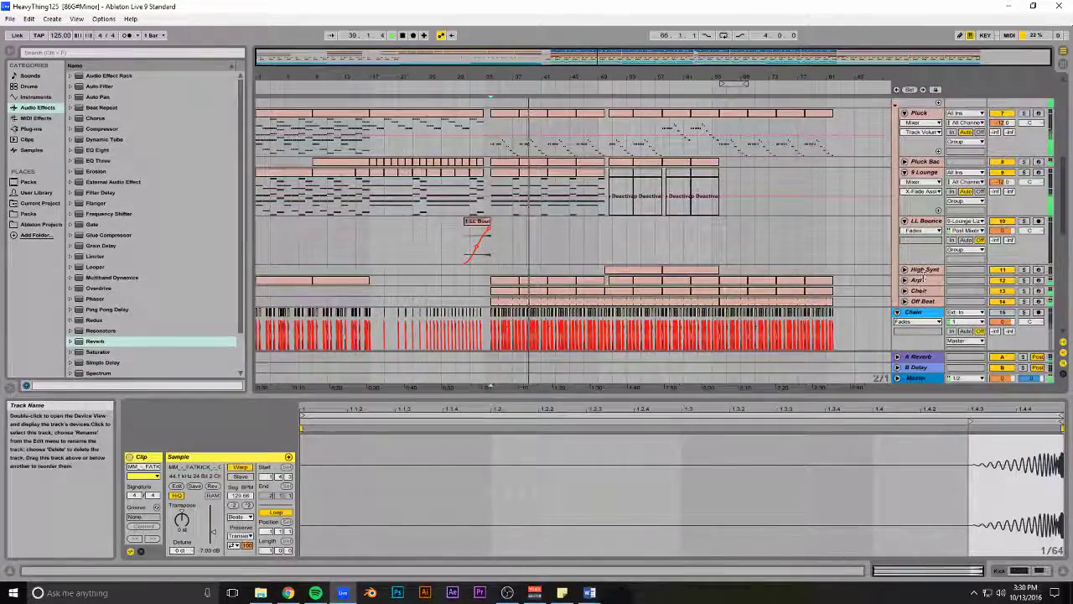
click(904, 301)
scroll(922, 277, down, 2)
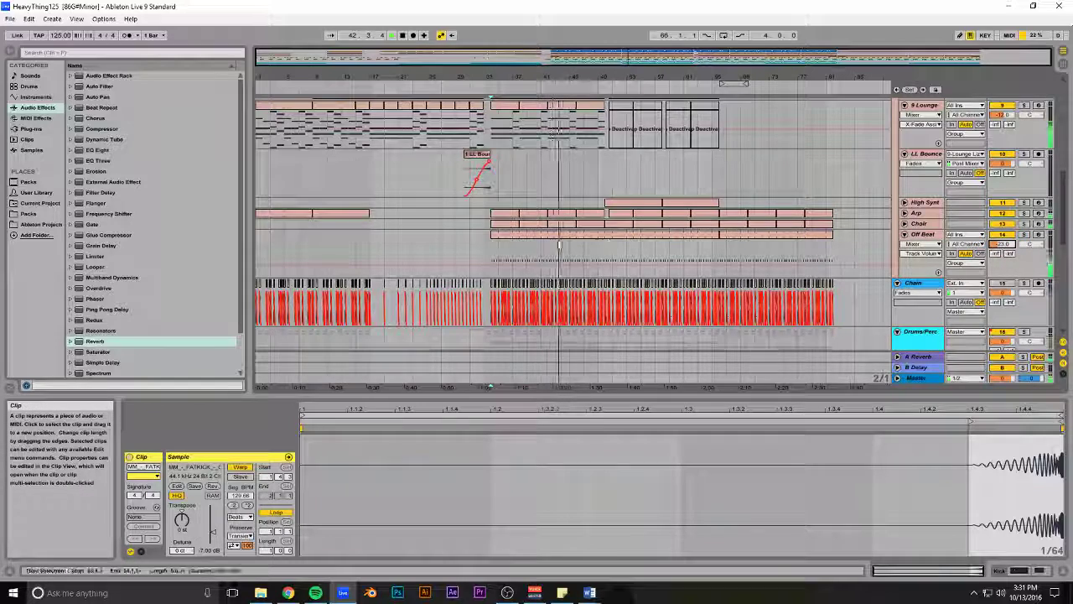
scroll(409, 265, up, 3)
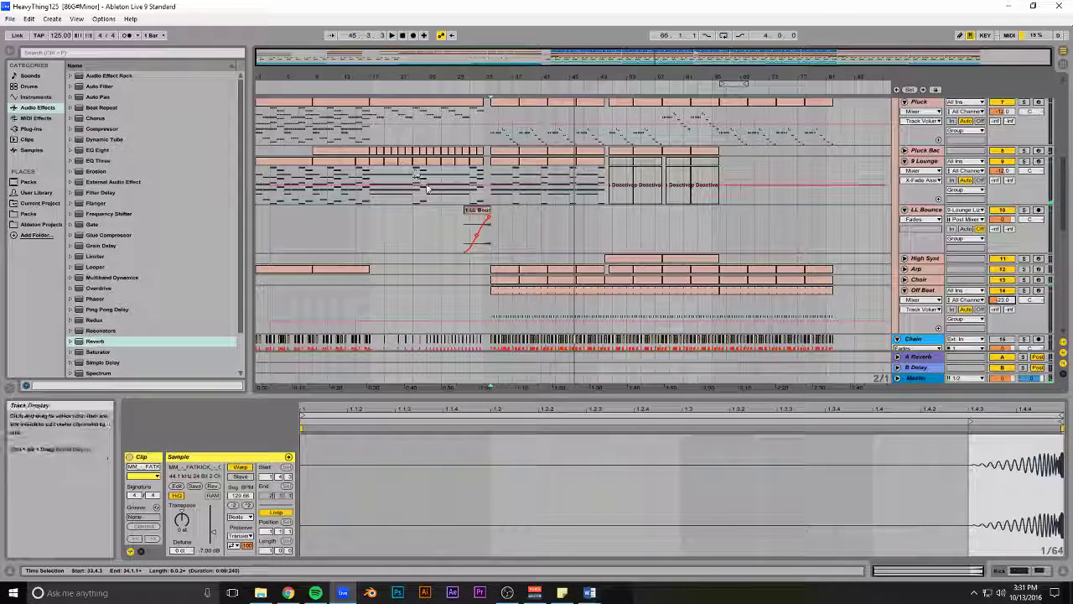
Copy the four 9 Lounge clips from bars 17 to 25 onto the Arp track, filling bars 17 to 33
drag(426, 197, 371, 166)
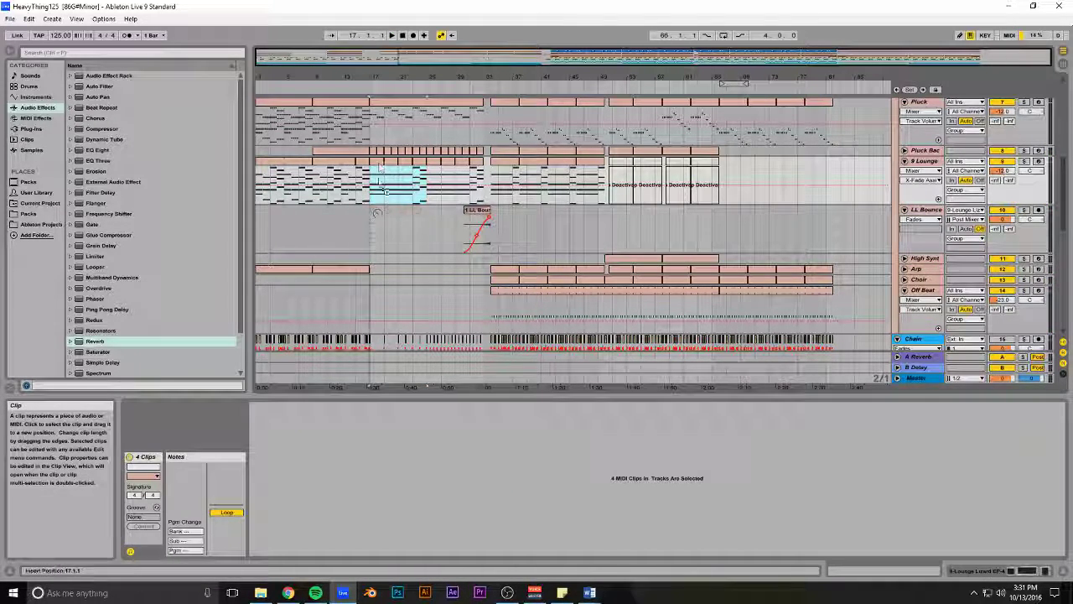
key(ctrl+v)
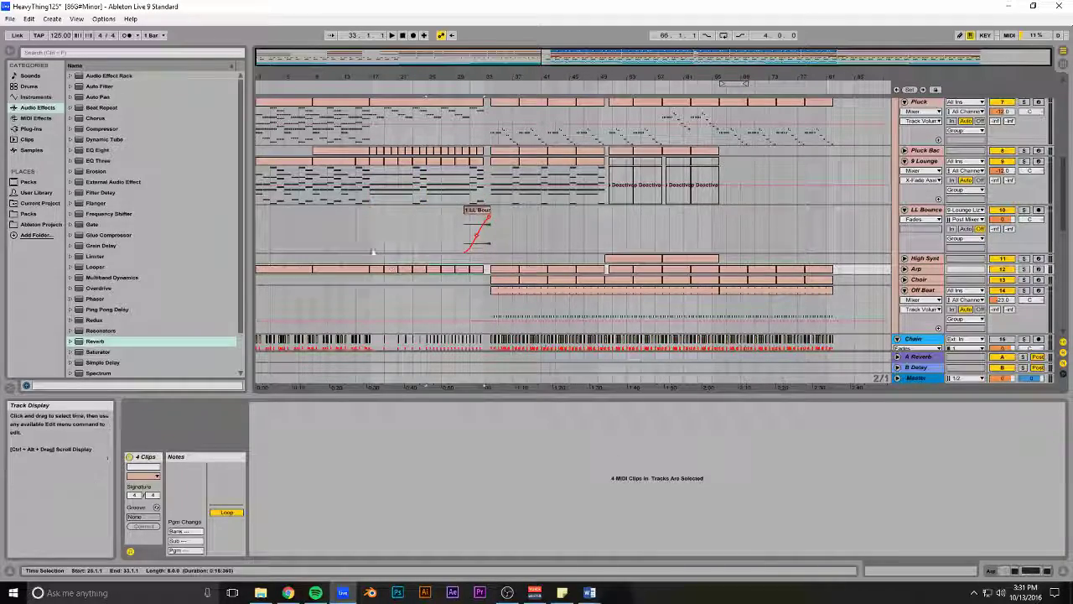
Play the breakdown from bar 17 and unfold the Arp track to show its notes
click(370, 247)
drag(382, 77, 427, 107)
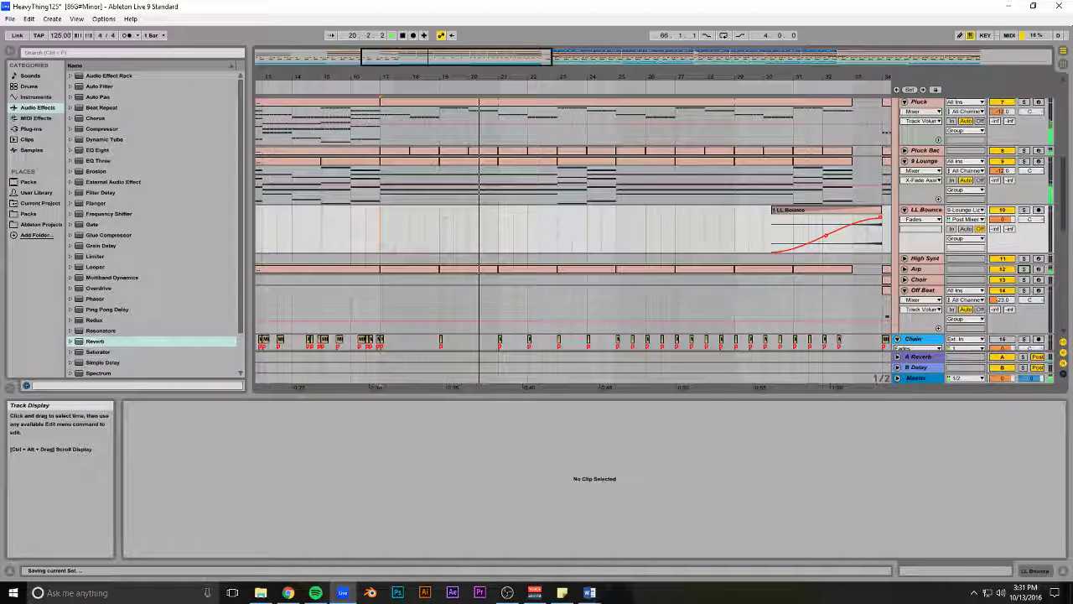
key(minus)
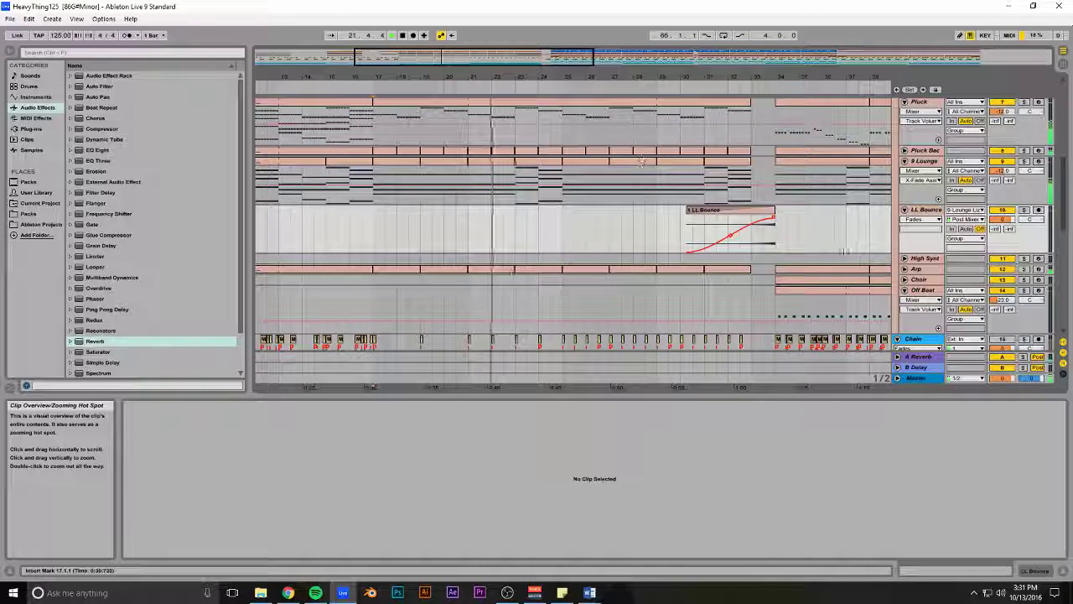
click(905, 269)
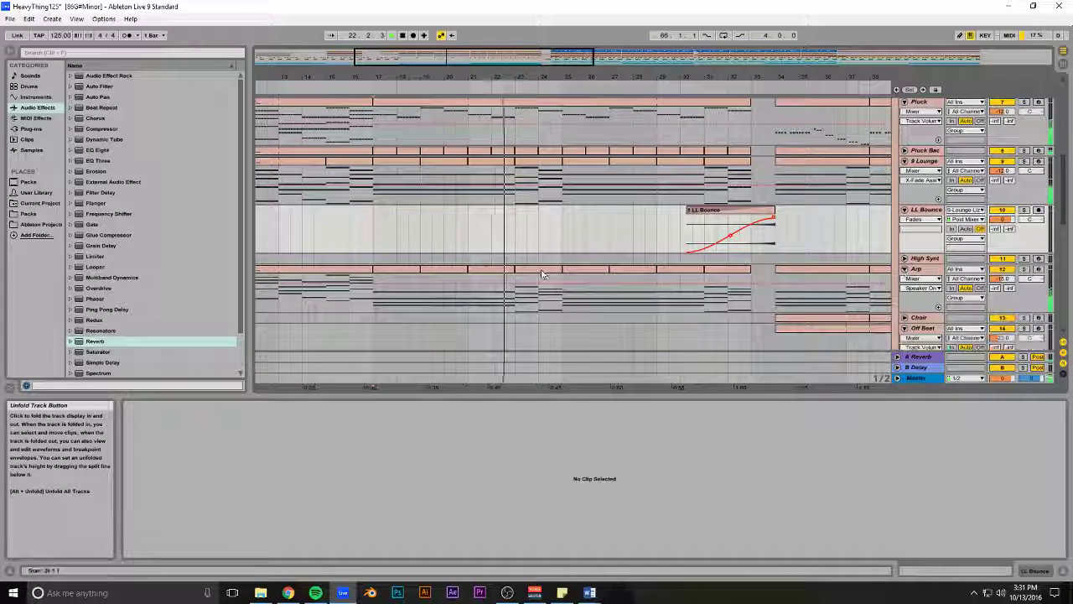
Consolidate the Arp clips in bars 17 to 25 into one clip and delete the Arp clips in bars 25 to 33
click(375, 287)
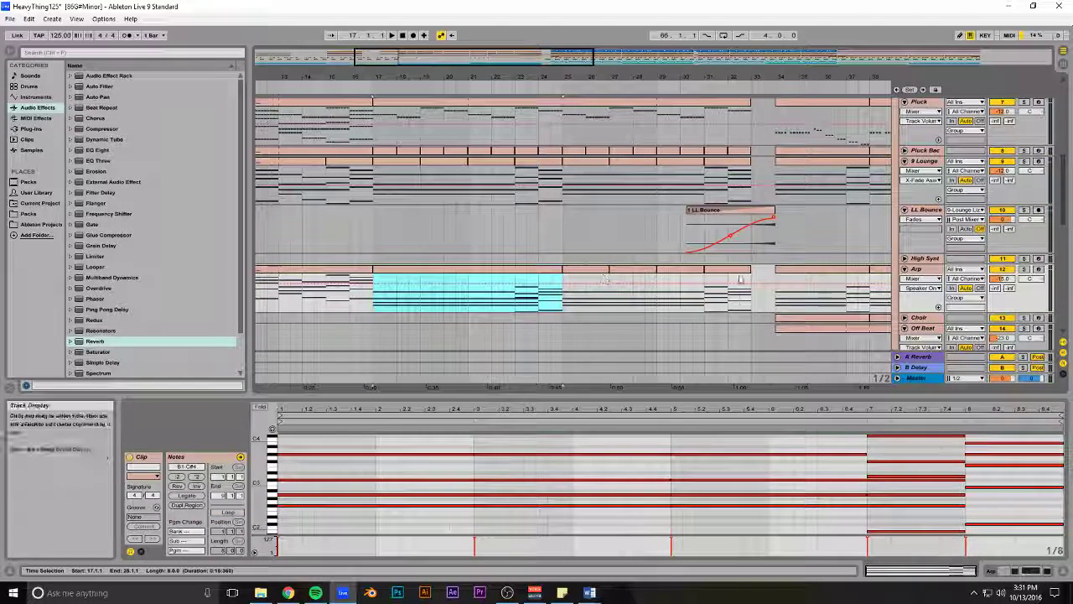
click(406, 291)
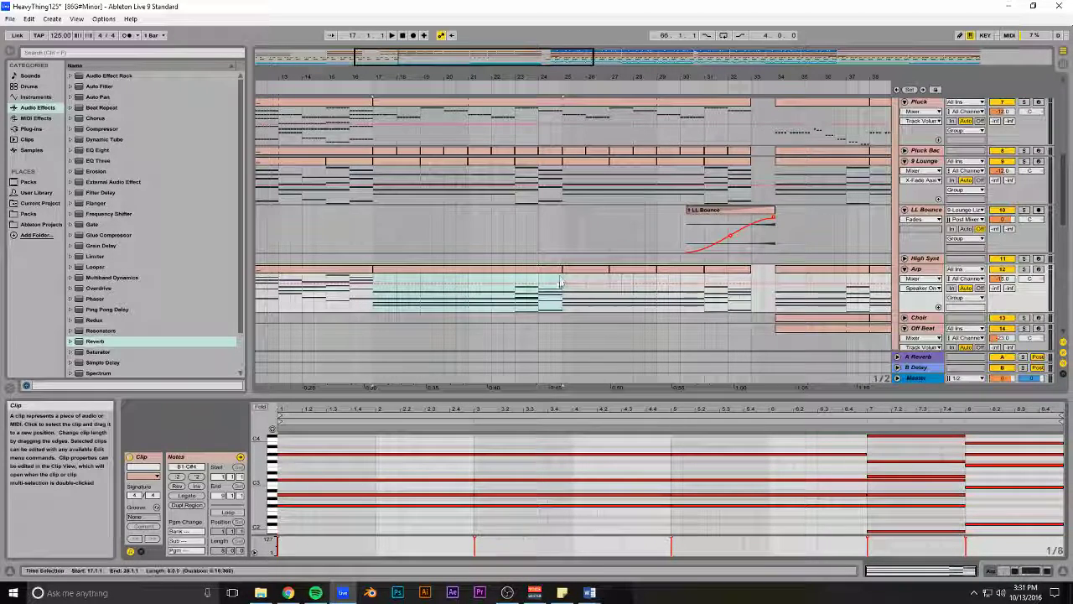
shift+click(729, 275)
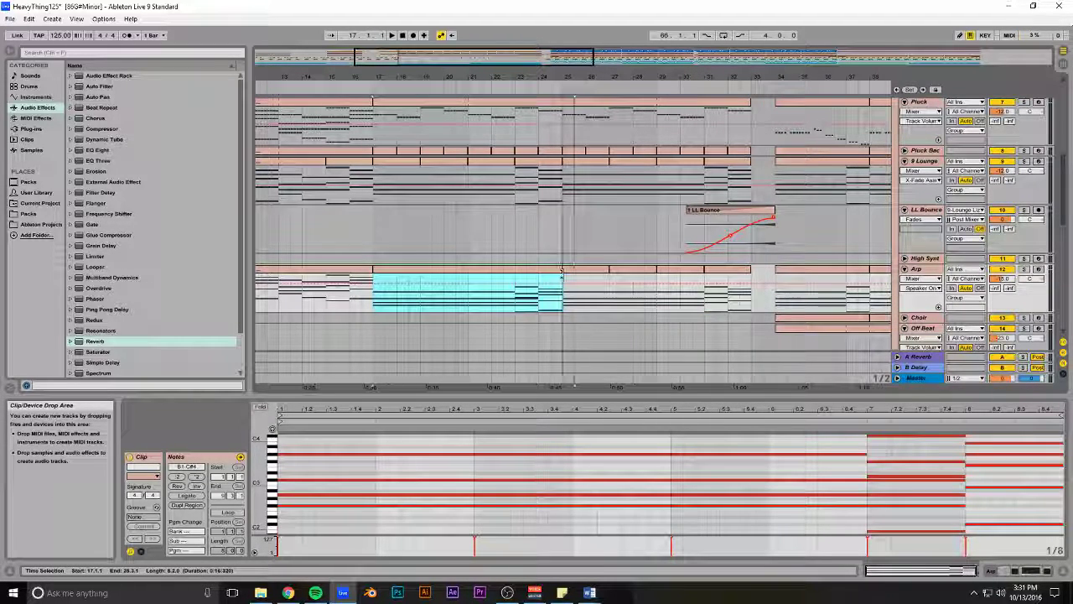
click(587, 275)
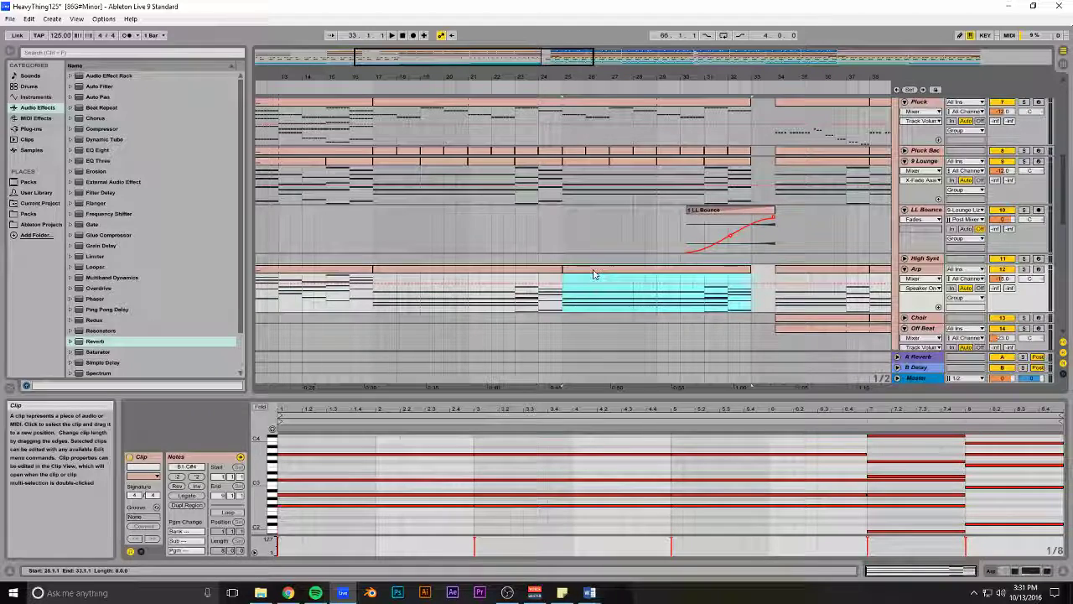
key(Delete)
Try resizing the consolidated Arp clip around bar 25 and setting its clip length to 4 bars
drag(559, 268, 668, 267)
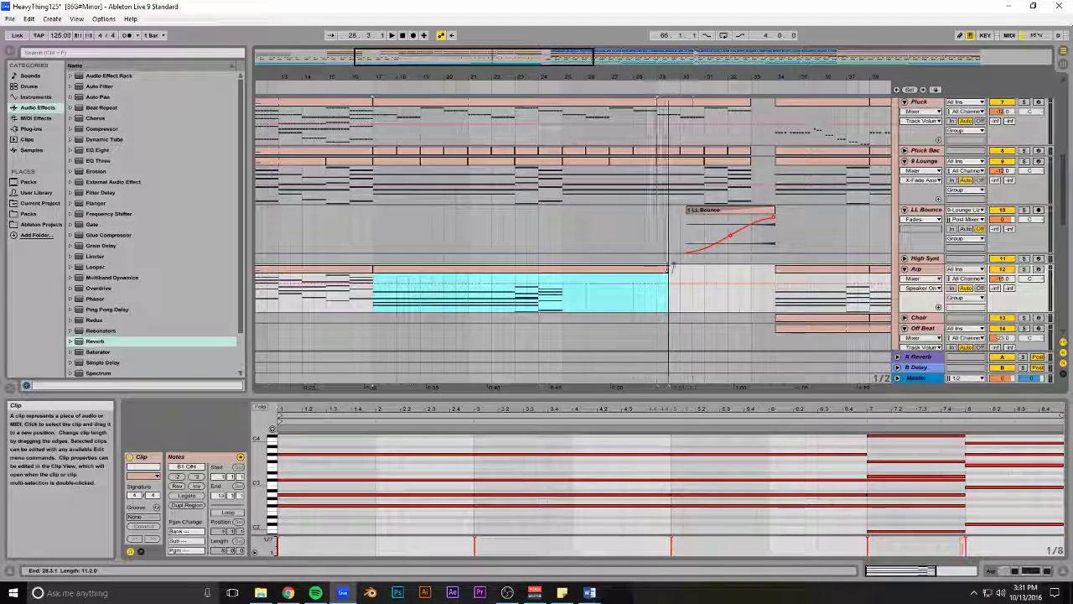
click(218, 550)
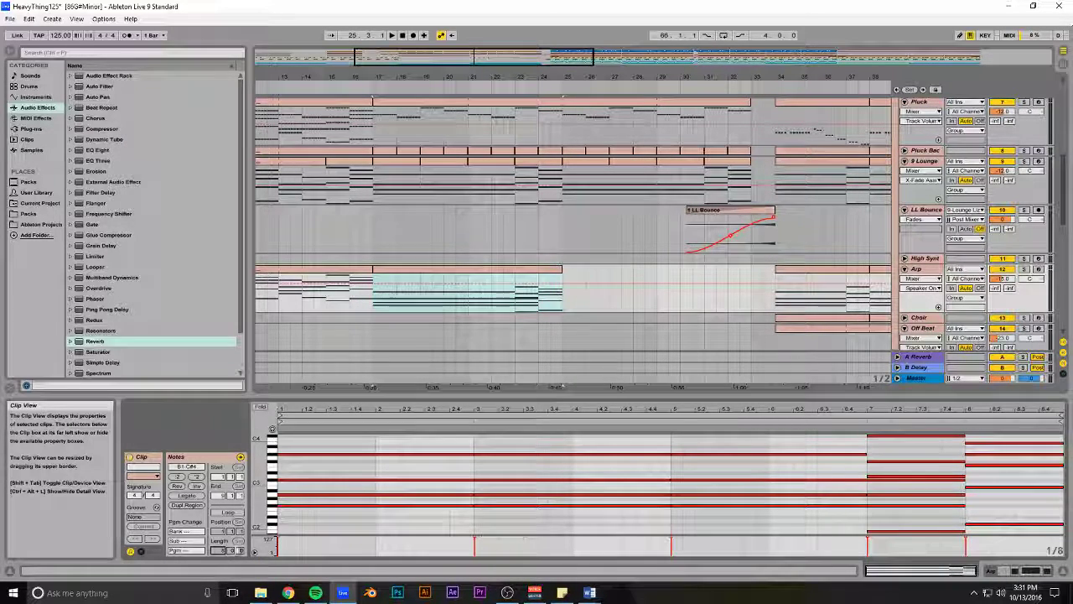
text(4)
key(Return)
mouse_move(566, 268)
mouse_down()
mouse_move(677, 266)
mouse_move(566, 265)
mouse_up()
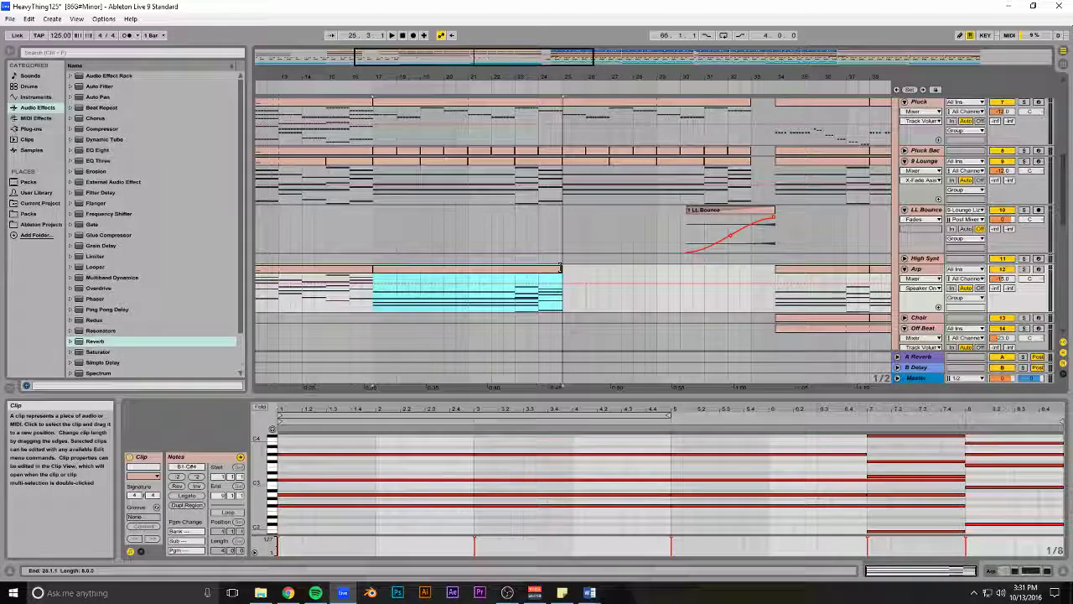
click(339, 498)
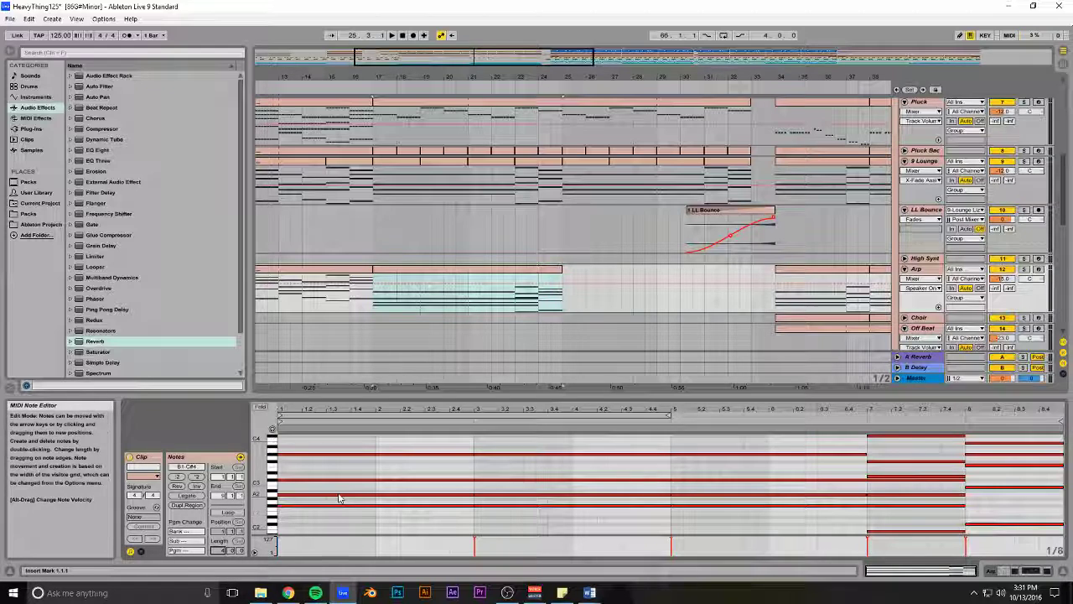
click(560, 268)
drag(560, 269, 597, 267)
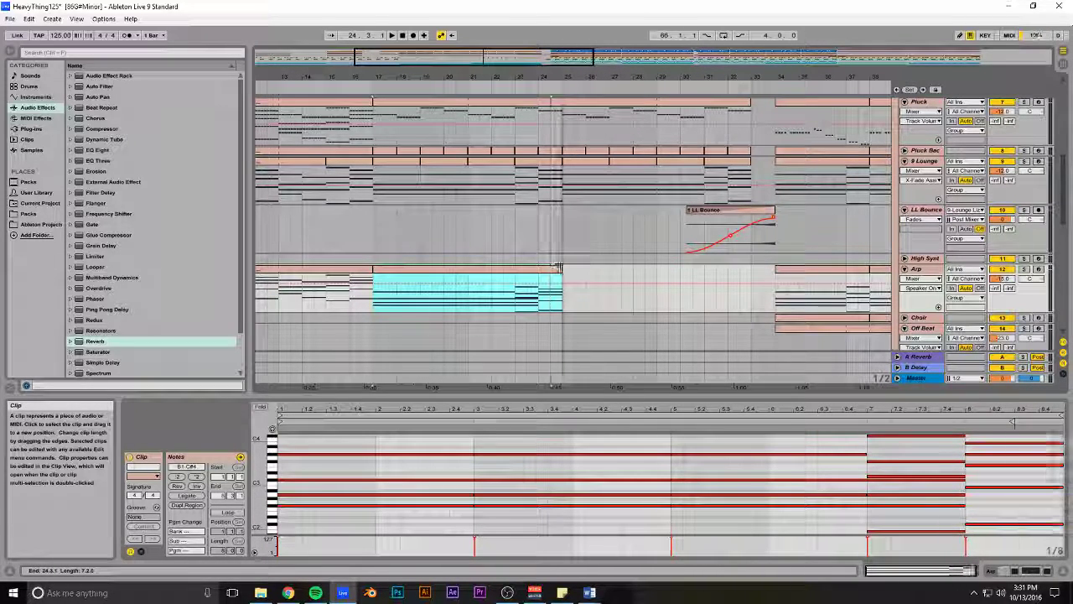
Try all notes of the consolidated Arp clip one octave higher during playback, then transpose them back down
drag(1058, 440, 293, 533)
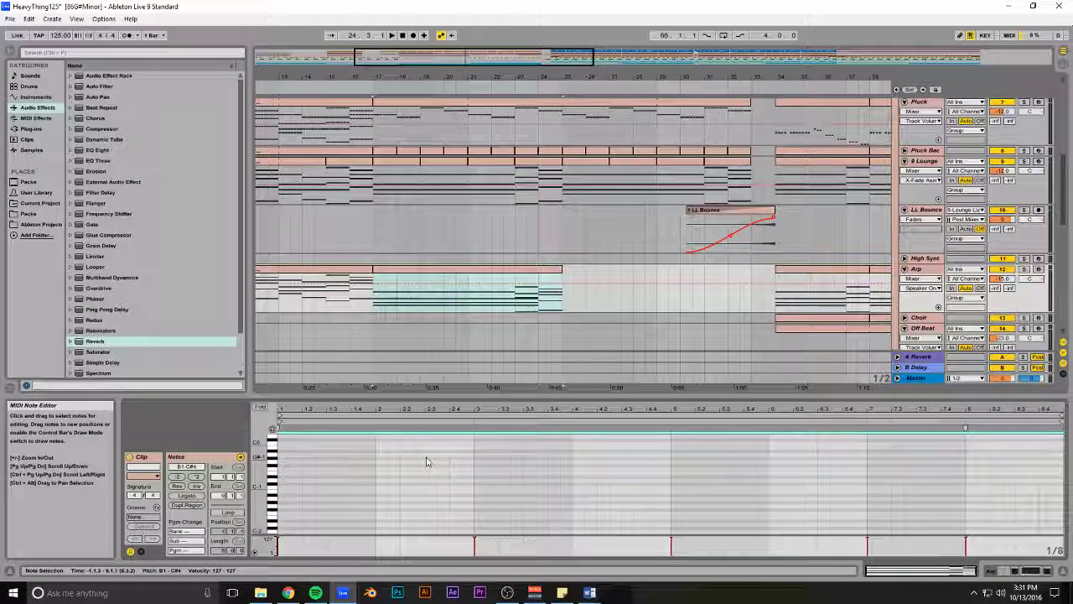
key(shift+Up)
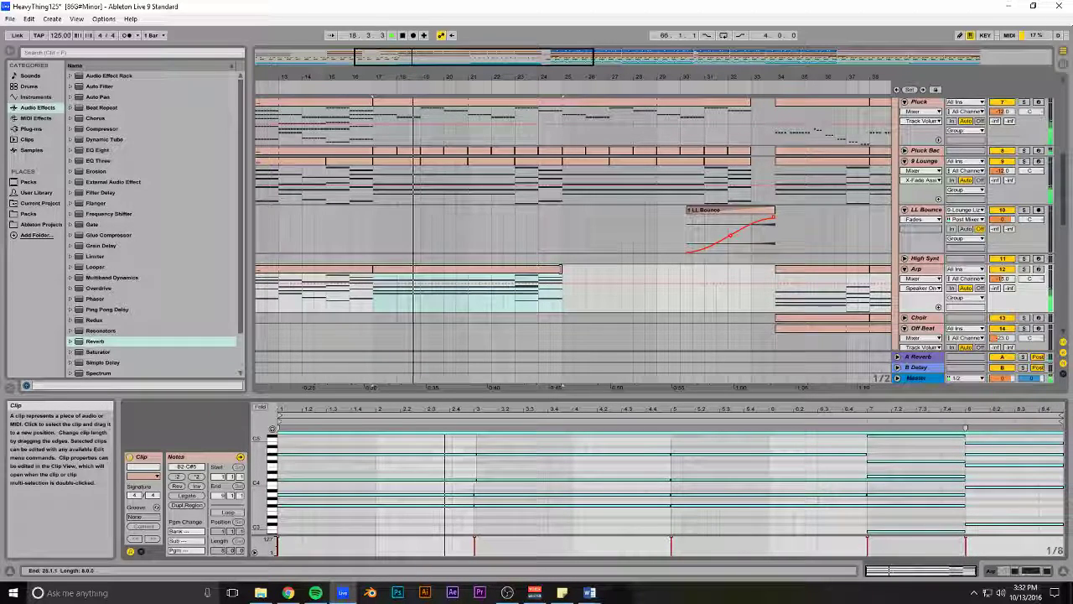
key(shift+Down)
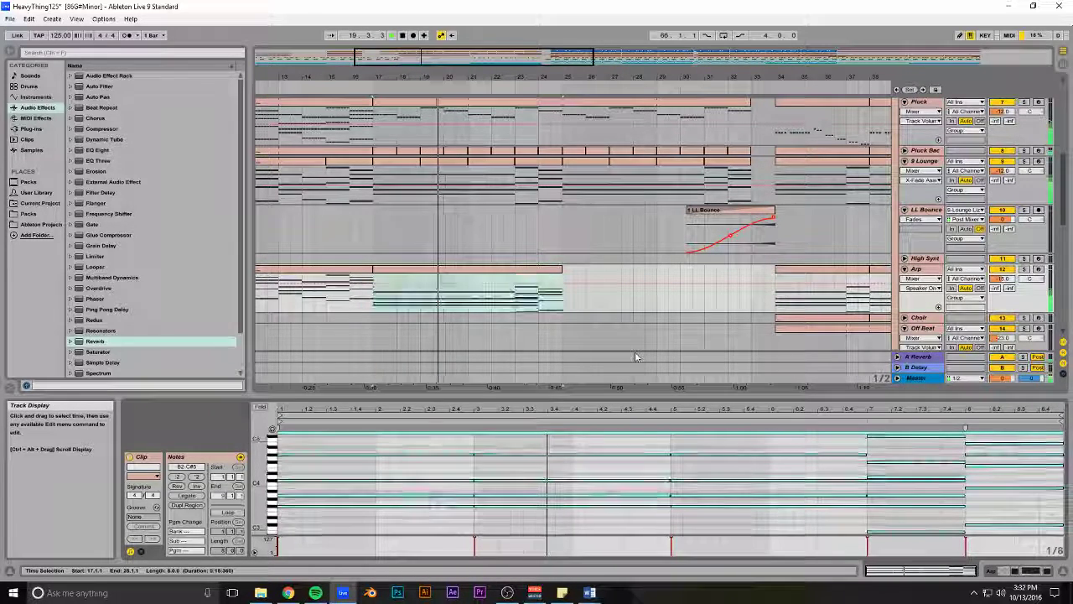
key(space)
key(space)
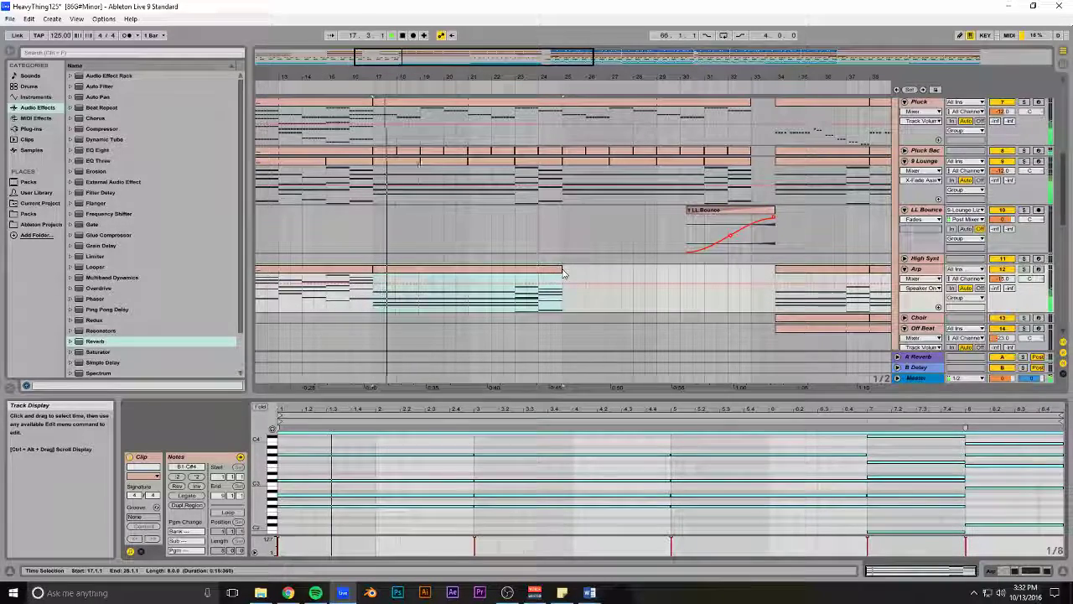
Duplicate the consolidated Arp clip so that it also fills bars 25 to 33
key(space)
key(ctrl+d)
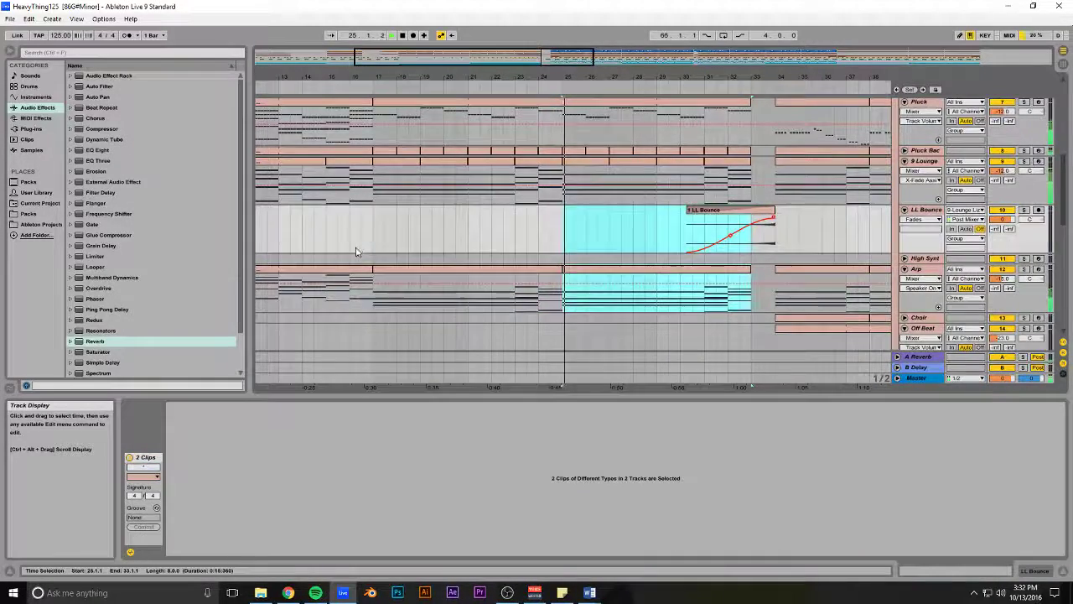
Copy the Lev_Riser_110_8_Noise_01 clip at bar 25 of the Riser track to bars 9 to 17
scroll(356, 247, down, 5)
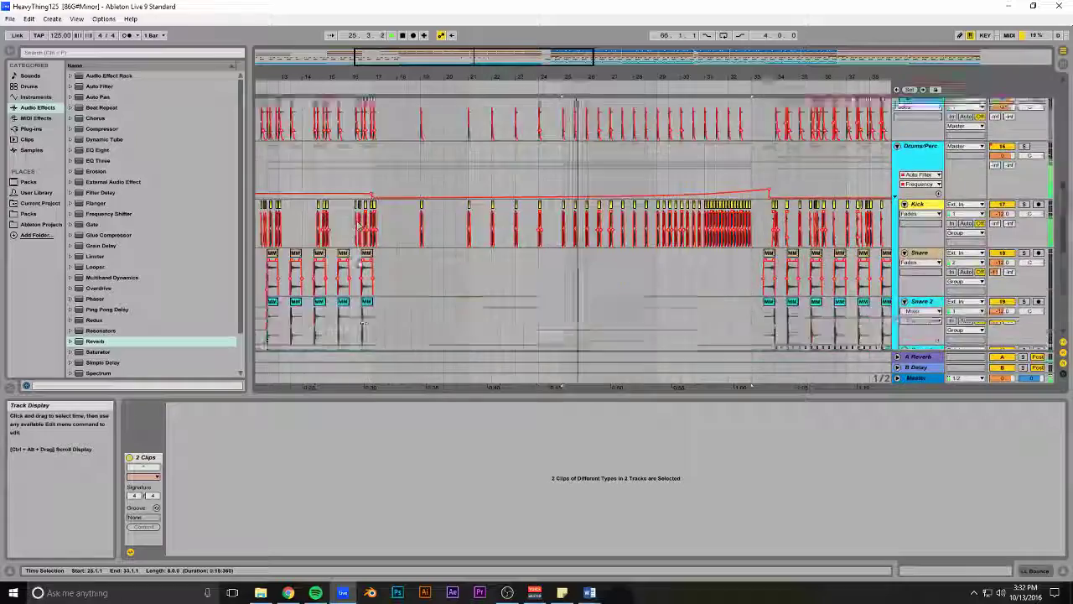
scroll(358, 246, down, 5)
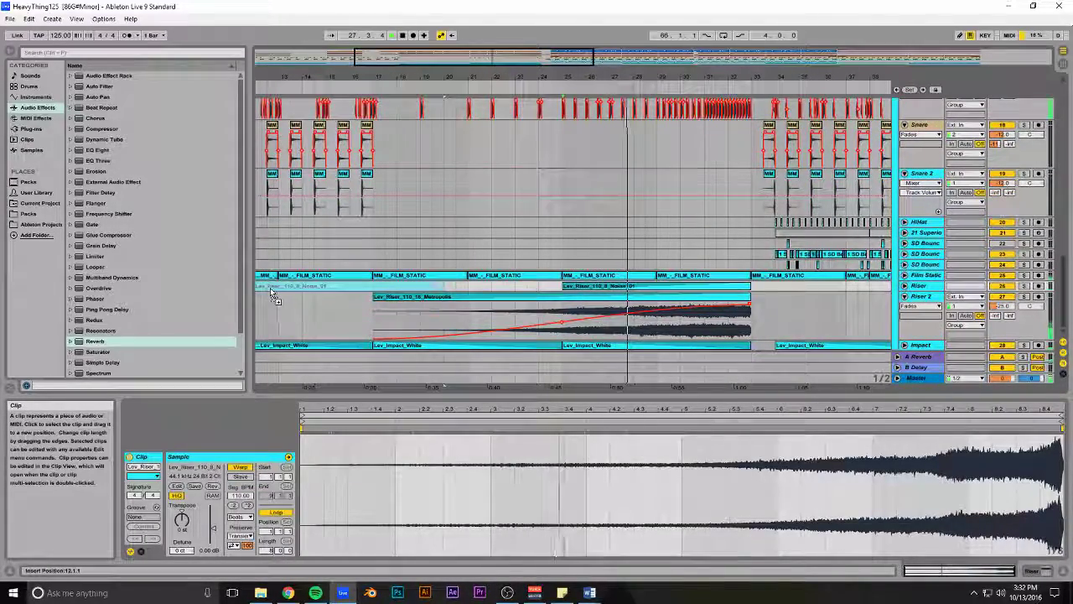
scroll(277, 300, left, 5)
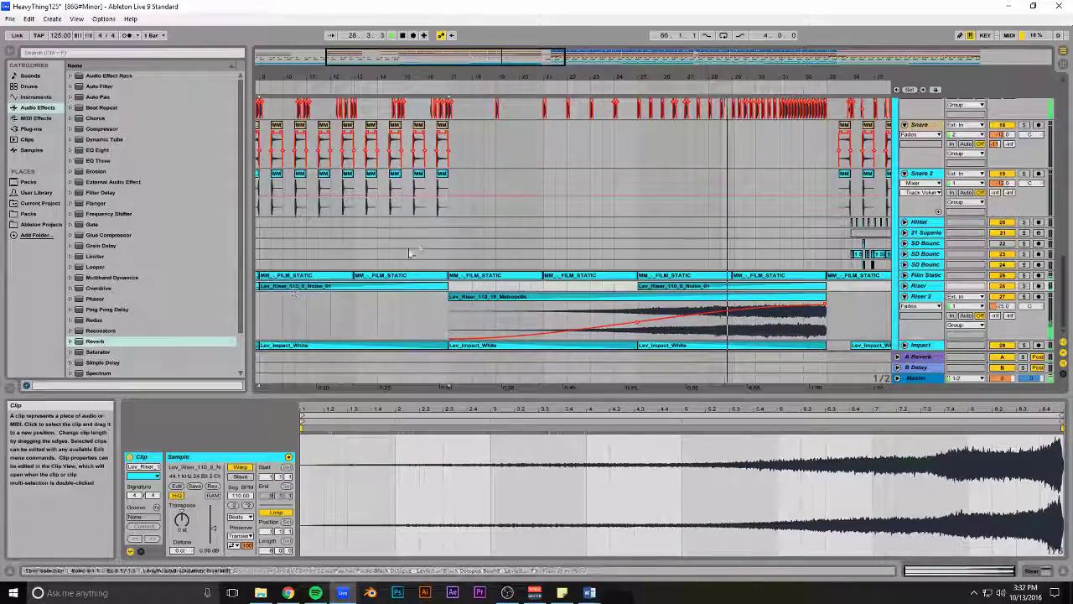
Fold the Snare 2, Snare, Kick and Chain tracks, along with the open synth tracks, to compact the arrangement
drag(451, 55, 673, 63)
scroll(448, 249, up, 3)
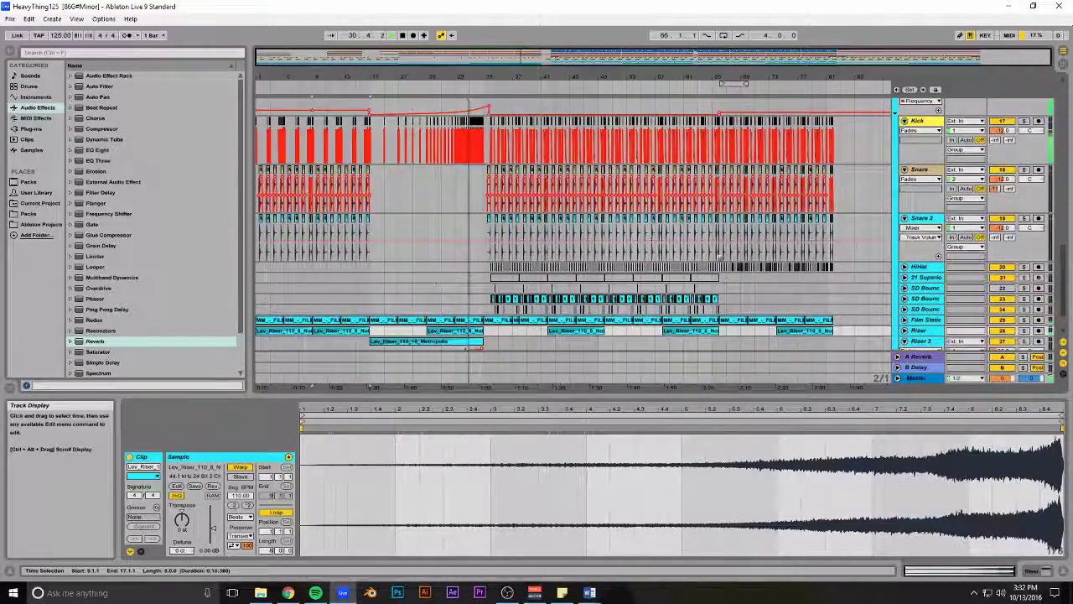
click(905, 219)
click(904, 170)
click(905, 122)
scroll(509, 245, up, 6)
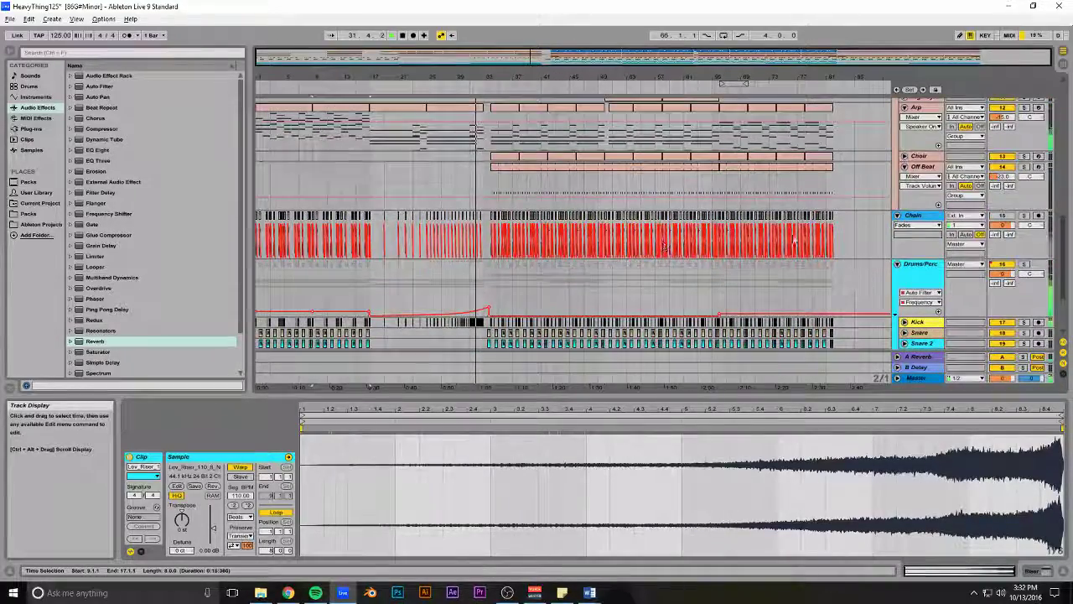
click(898, 216)
scroll(800, 235, up, 4)
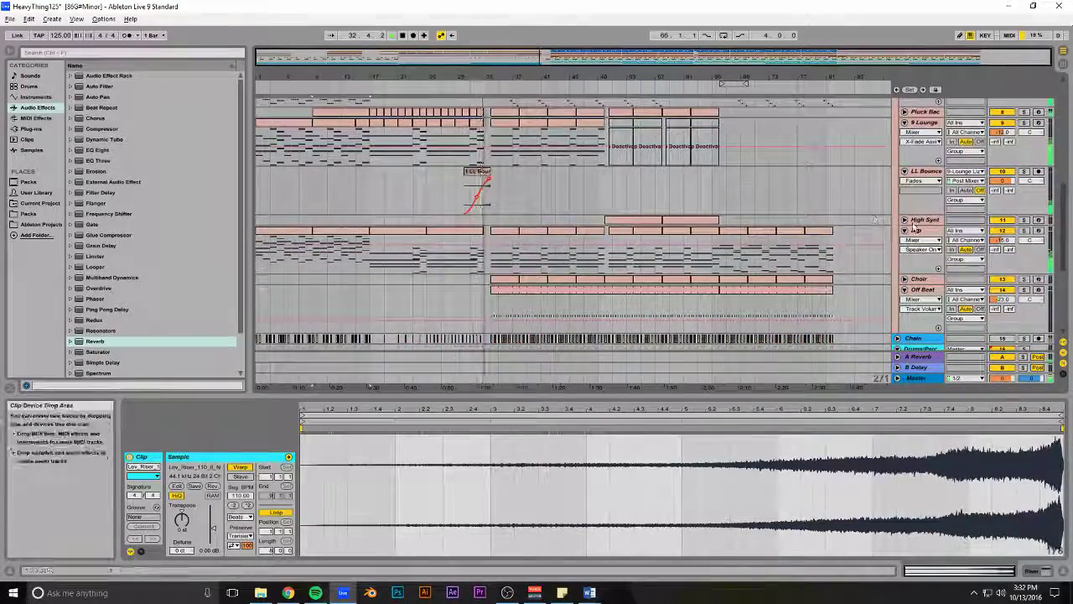
Save the set and play the build-up into the drop from bar 31
key(ctrl+s)
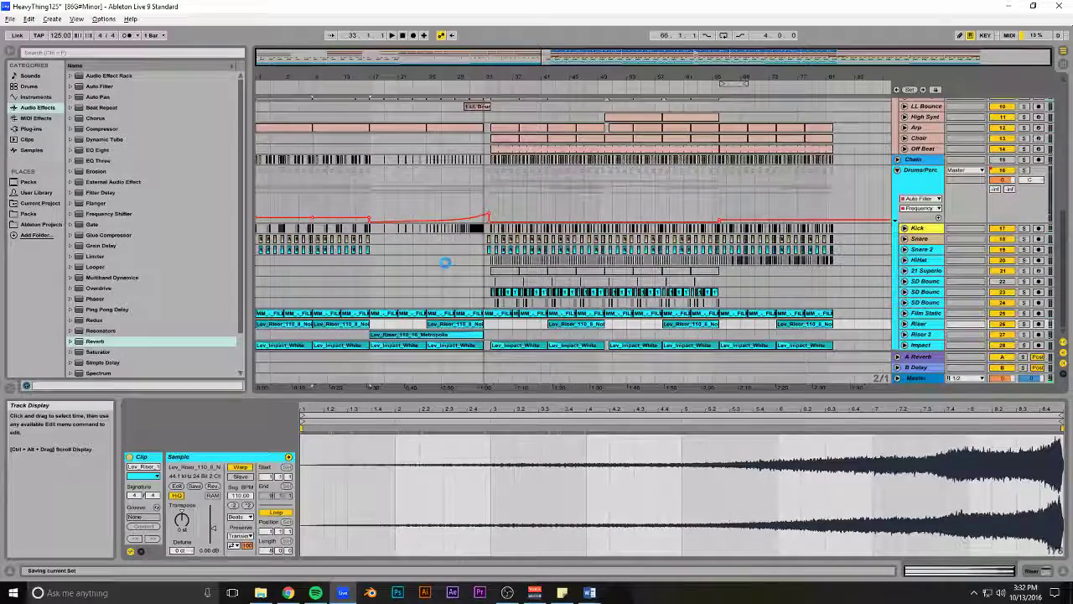
click(475, 254)
key(space)
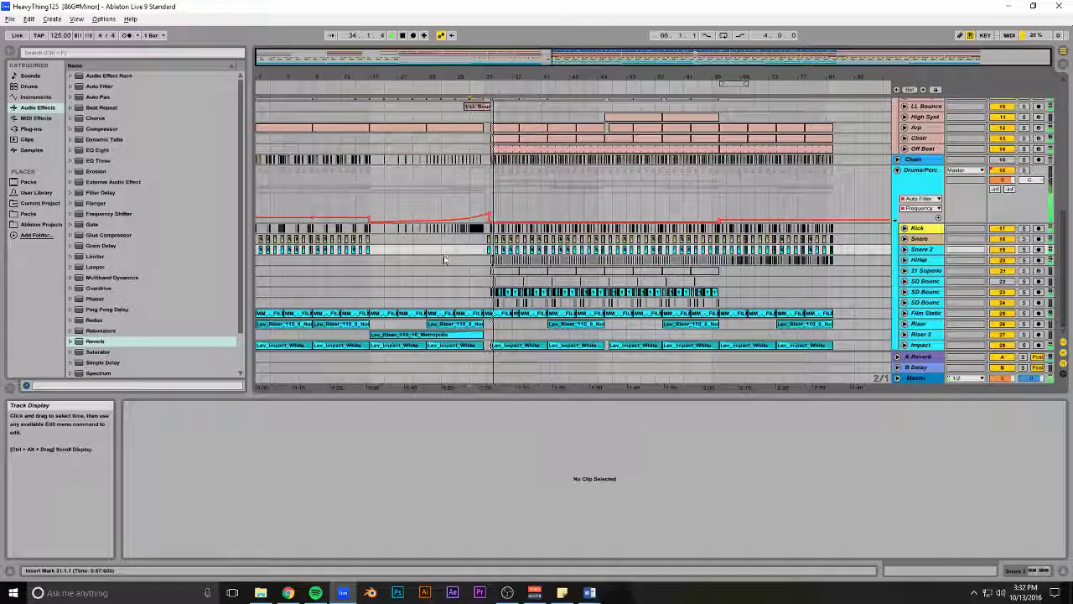
Insert an audio track named LL Bounce 2 below LL Bounce and copy the reversed LL Bounce clip onto it
drag(469, 61, 484, 177)
scroll(478, 178, up, 2)
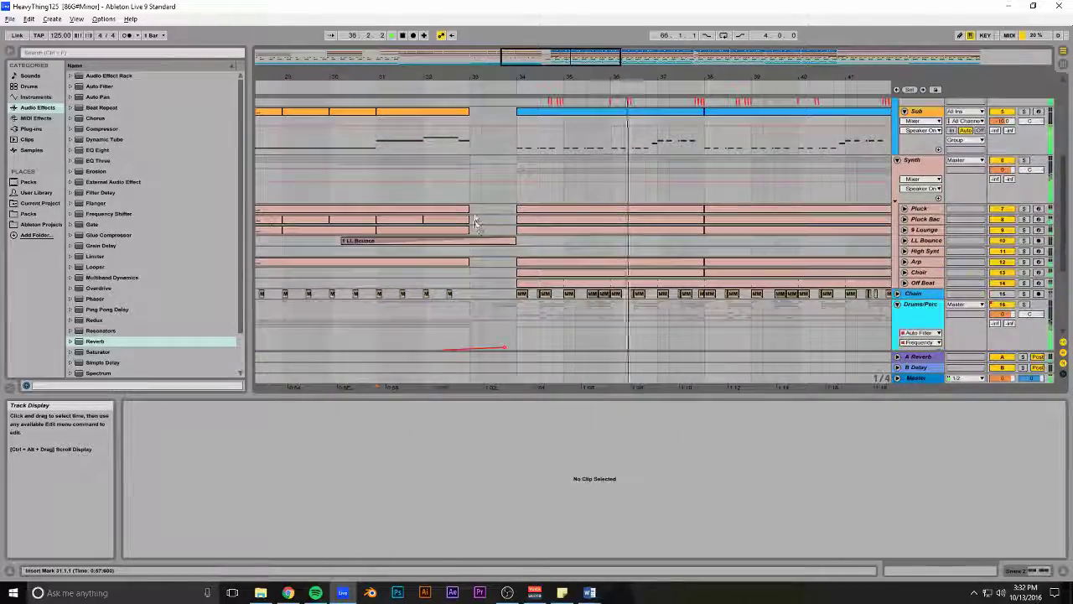
click(924, 241)
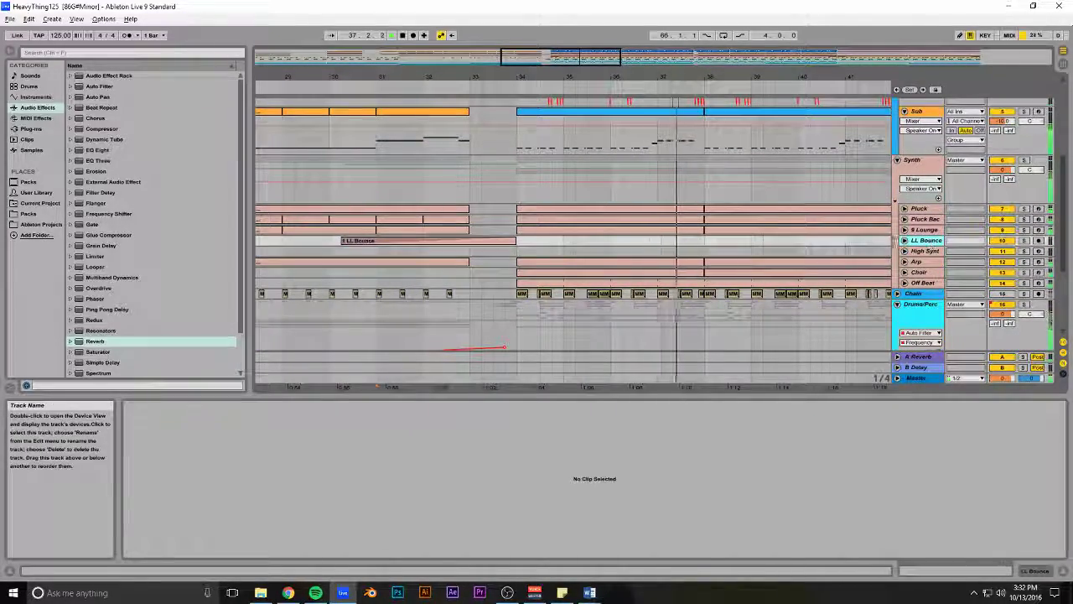
key(ctrl+t)
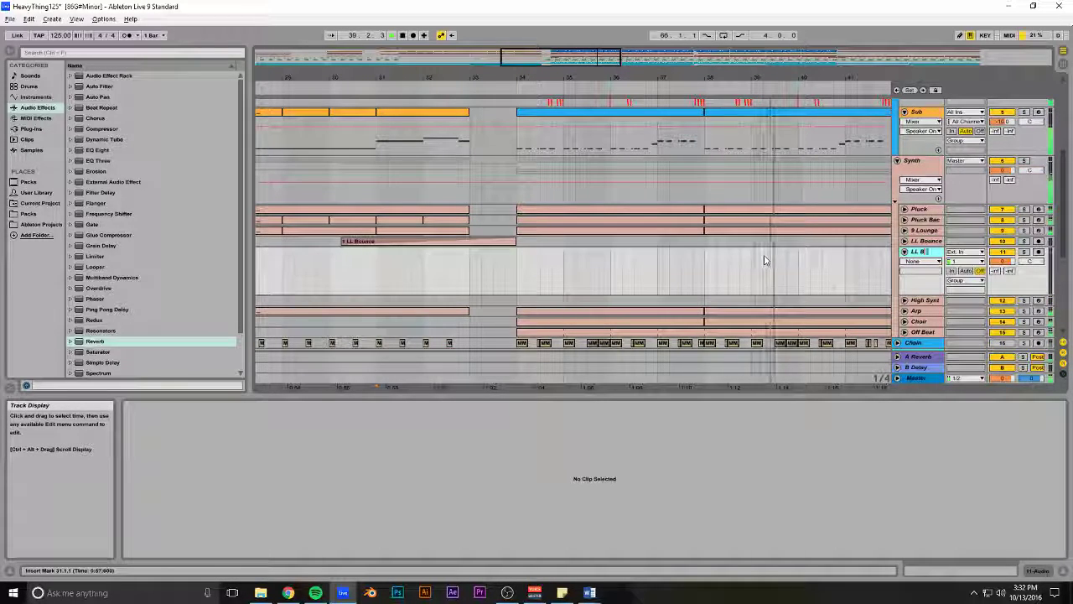
drag(388, 241, 405, 266)
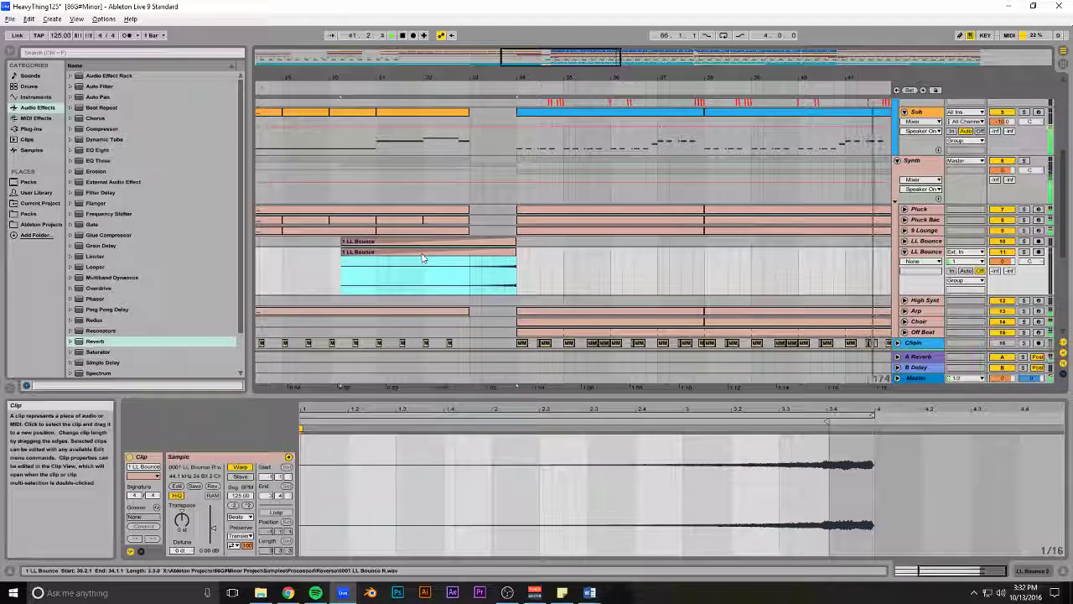
Transpose the copied LL Bounce clip up 12 semitones
click(186, 519)
text(12)
key(Return)
Solo the LL Bounce 2 track, save the set and audition the transposed clip from bar 33
key(space)
key(space)
click(1025, 251)
key(ctrl+s)
click(473, 194)
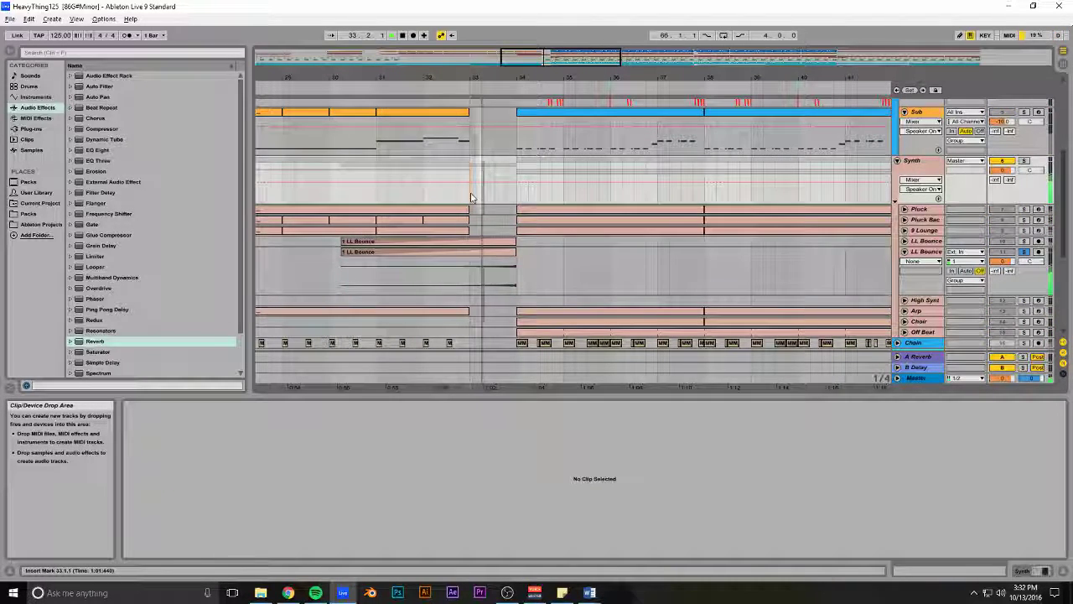
Halve the length of the transposed LL Bounce clip, place it to end at bar 34 and audition it from bar 33
click(386, 272)
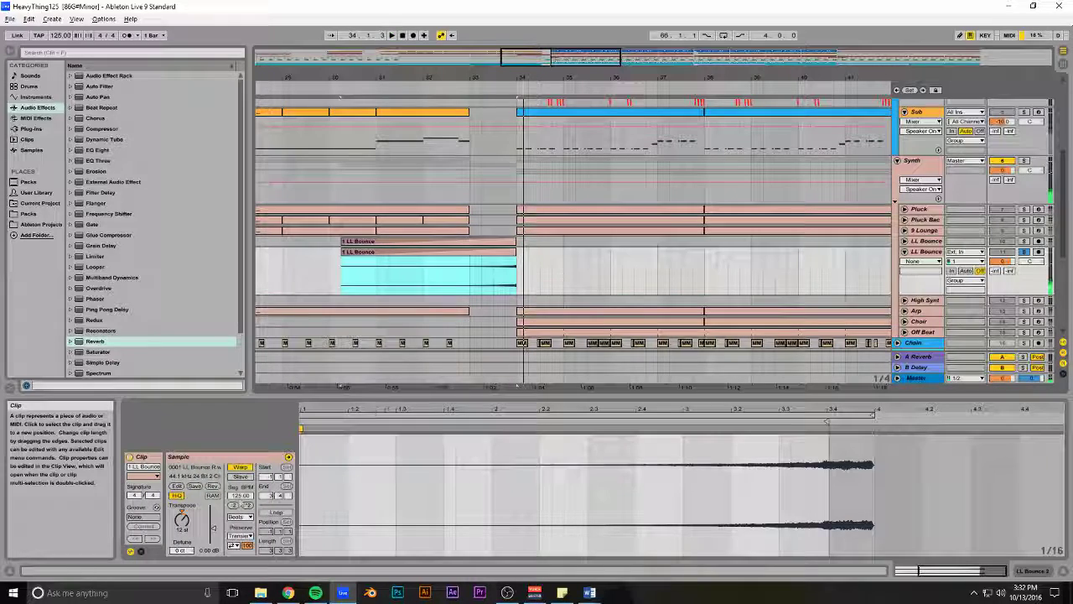
drag(394, 252, 485, 246)
click(474, 213)
key(space)
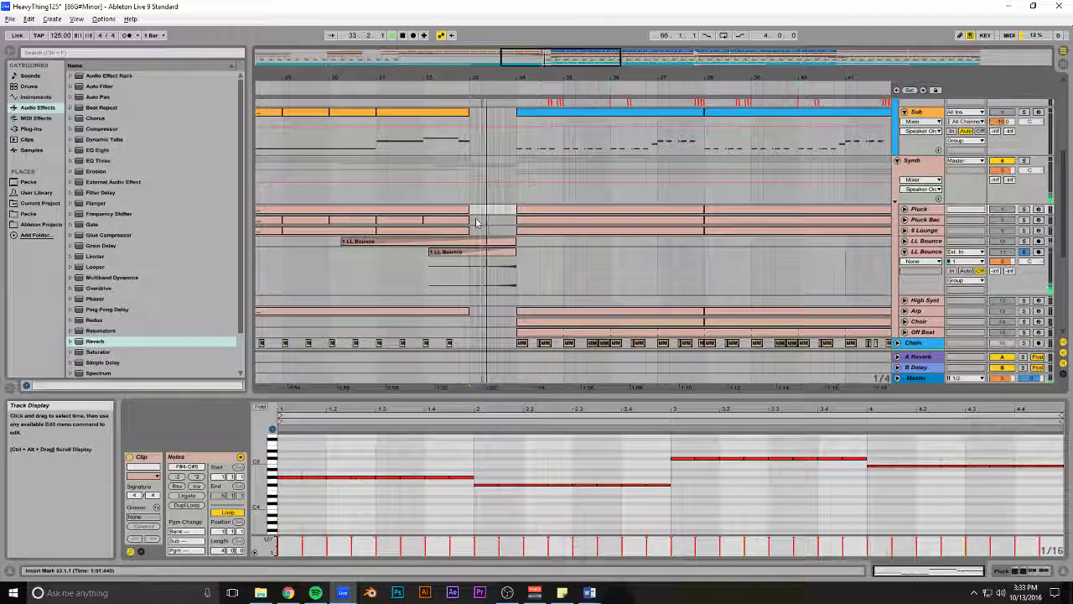
key(space)
Unsolo LL Bounce 2 and set its track volume to -9 dB while playing the build-up from bar 30
click(342, 273)
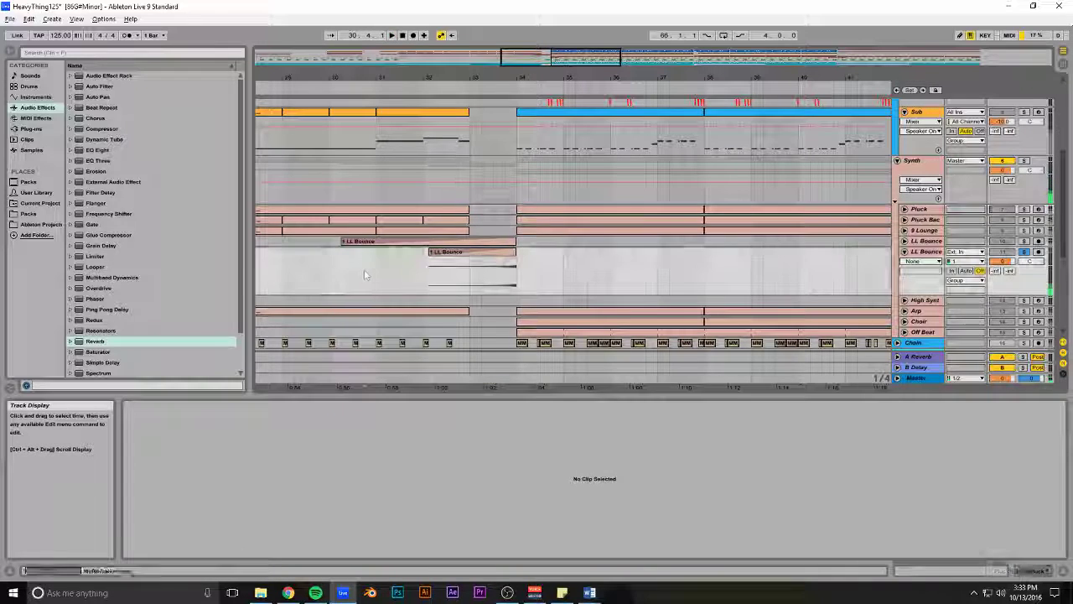
click(1024, 252)
key(space)
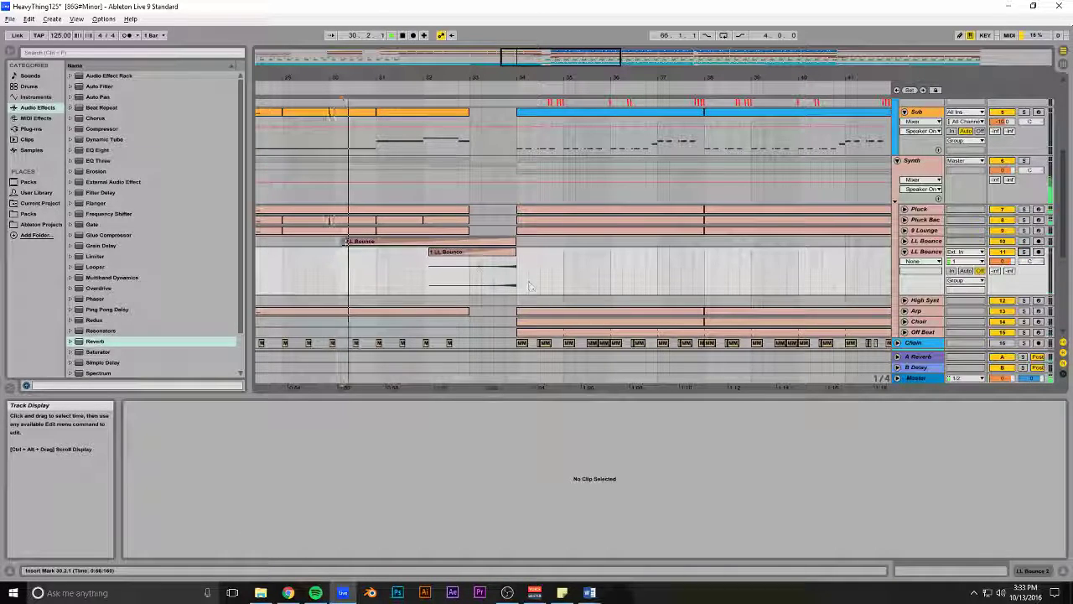
click(1012, 263)
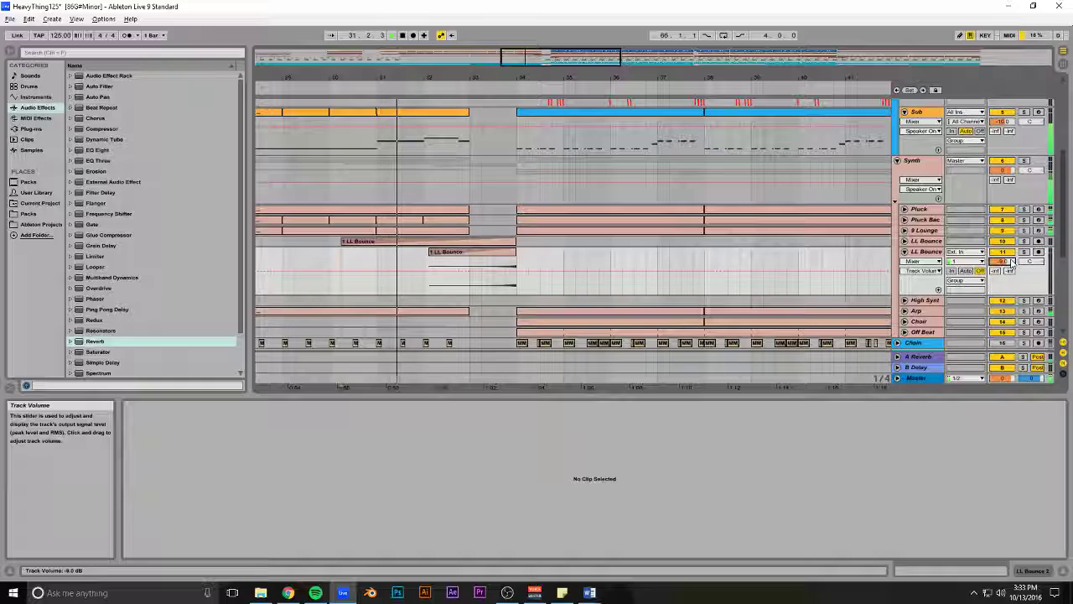
Save the set and audition the transition from bar 33 into the drop
key(ctrl+s)
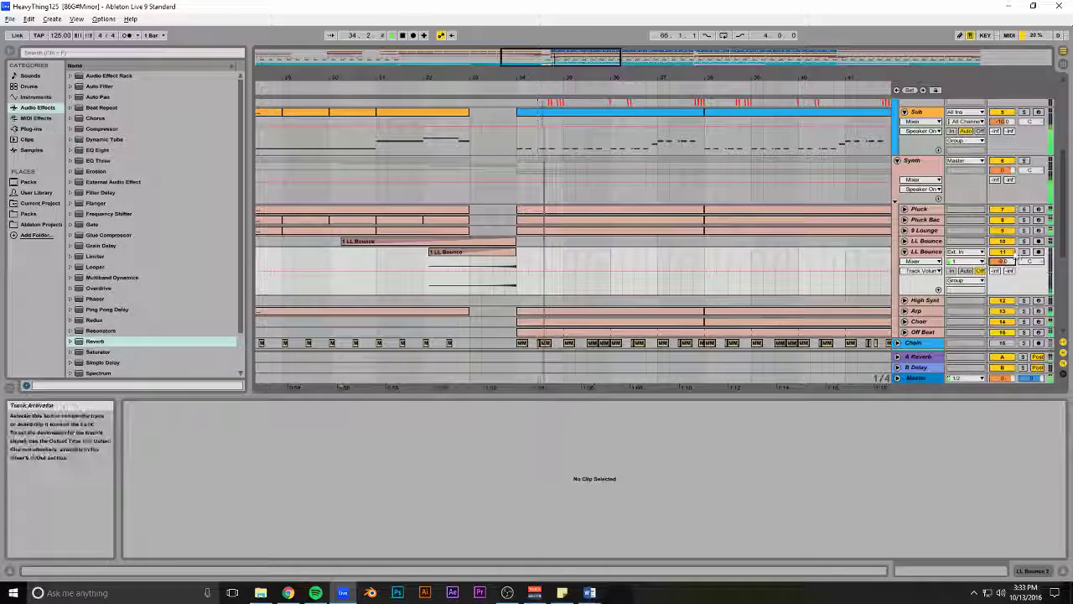
click(474, 232)
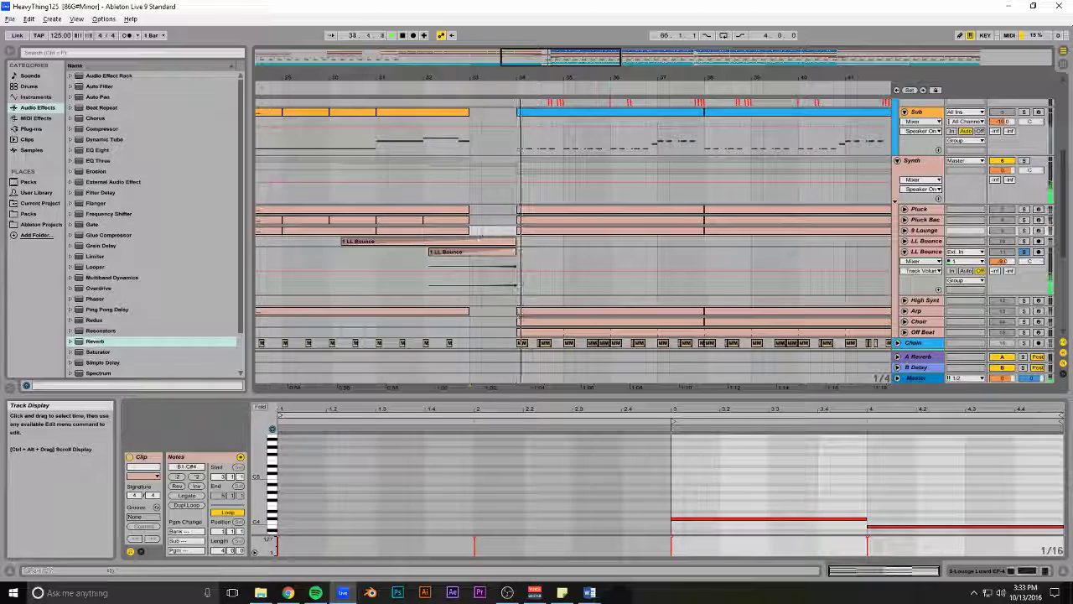
key(space)
key(ctrl+s)
scroll(385, 243, down, 3)
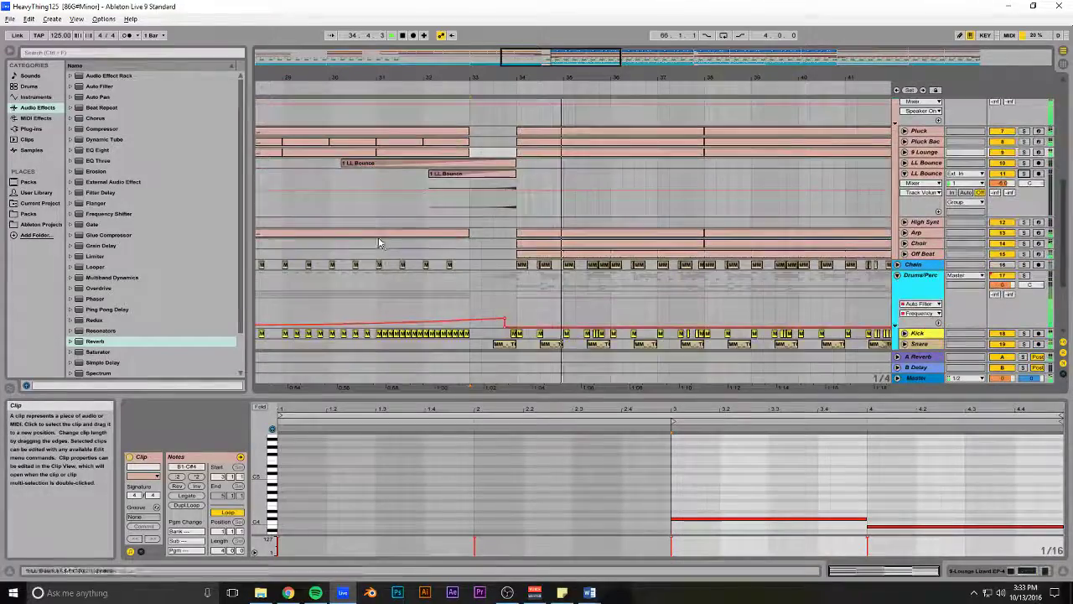
scroll(397, 279, down, 3)
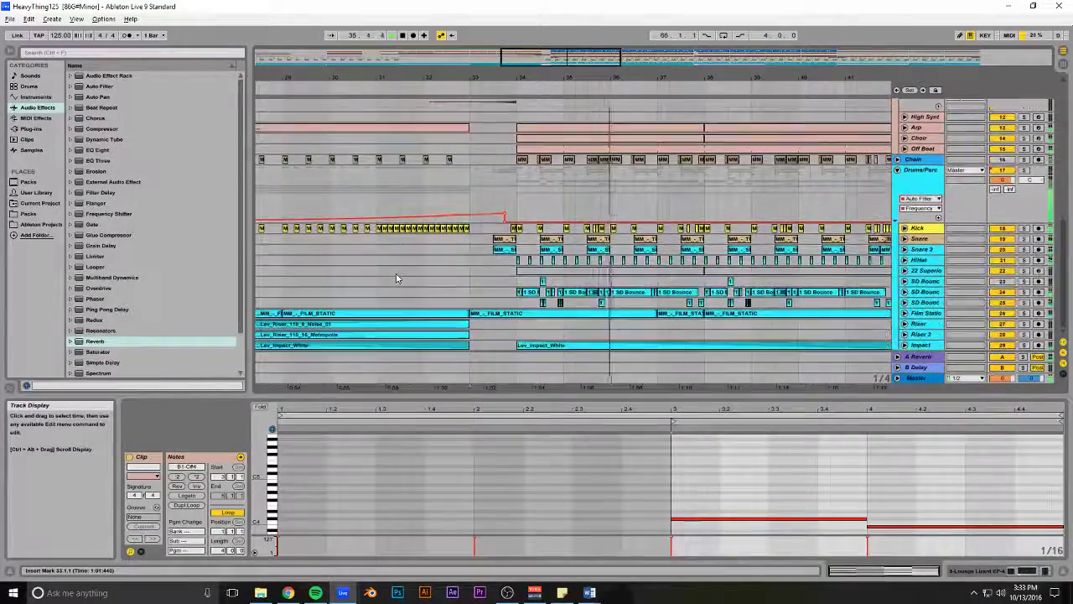
drag(562, 57, 563, 39)
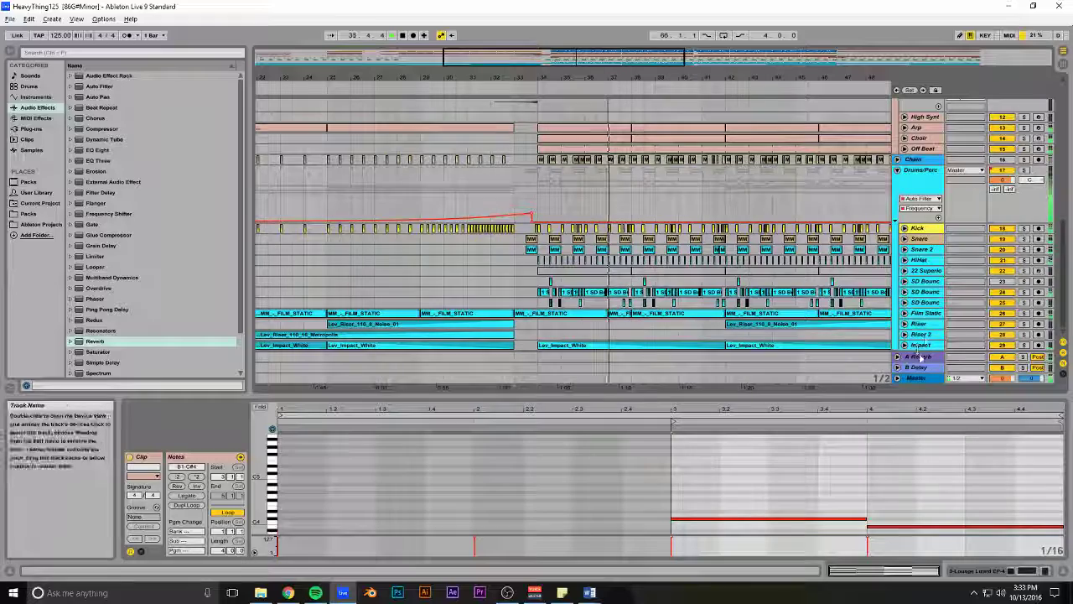
Add a Reverb to the Impact track with Lo Cut on, Hi Cut off and a decay time of 2.76 s
click(923, 324)
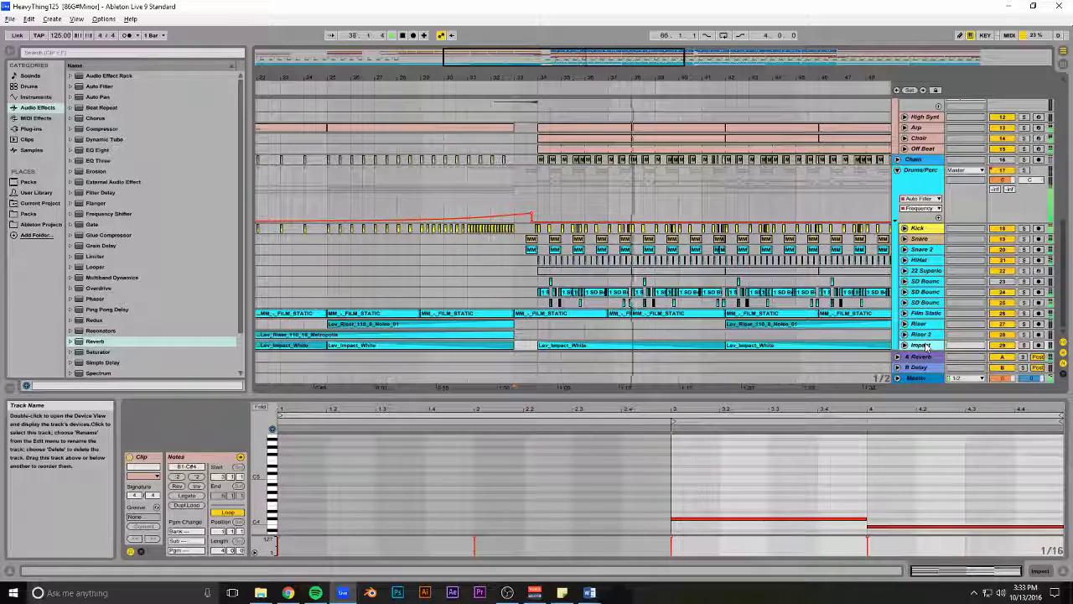
click(1039, 571)
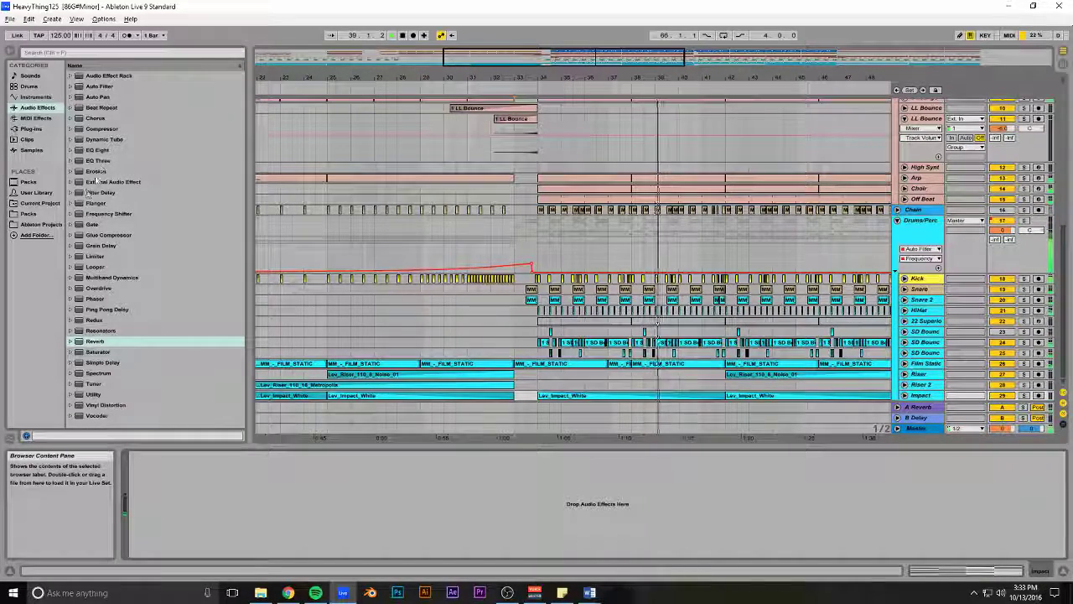
drag(104, 344, 226, 482)
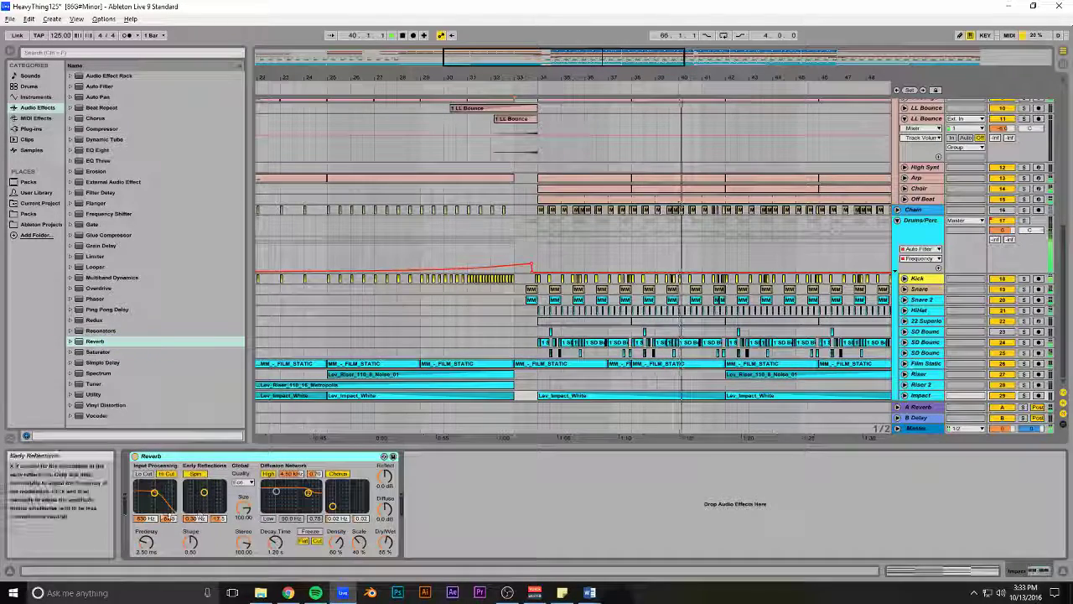
click(167, 473)
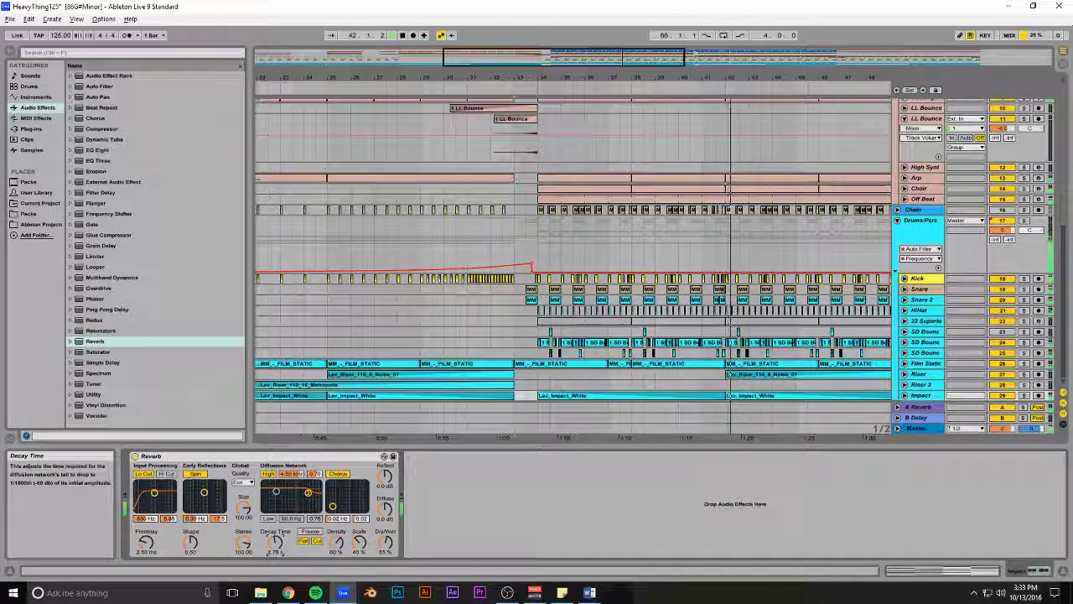
Solo the Impact track to add an EQ Eight low cut at about 285 Hz after its Reverb, then unsolo and save
click(1023, 395)
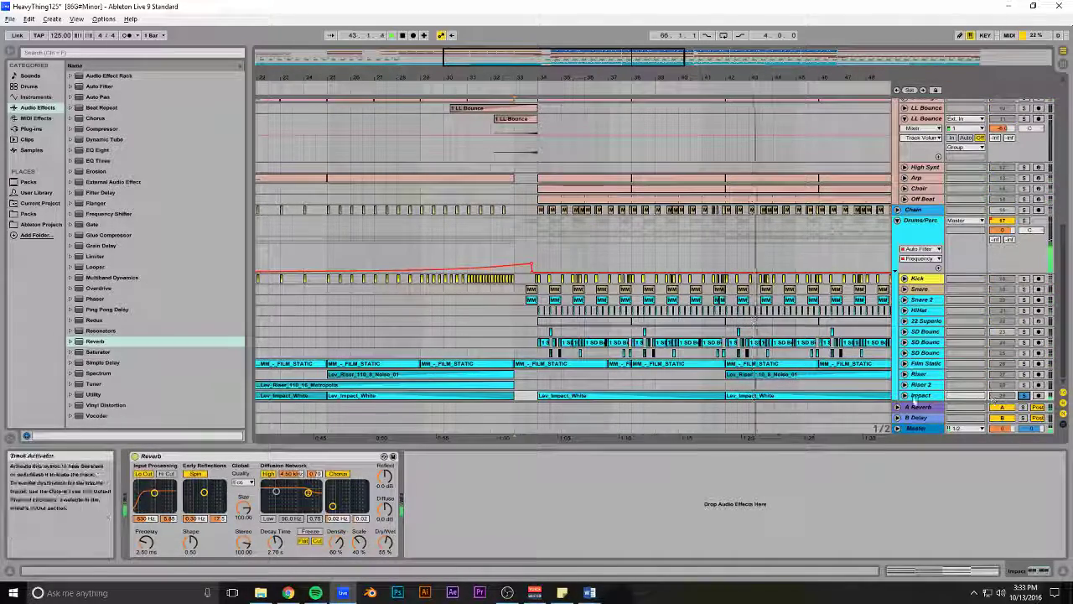
drag(99, 151, 446, 533)
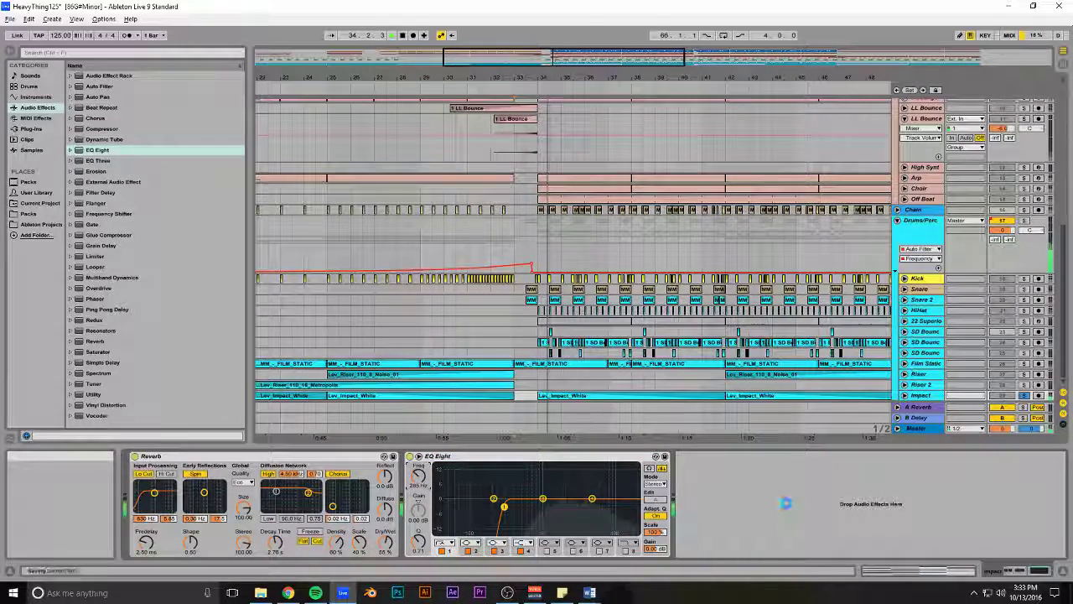
scroll(470, 351, up, 10)
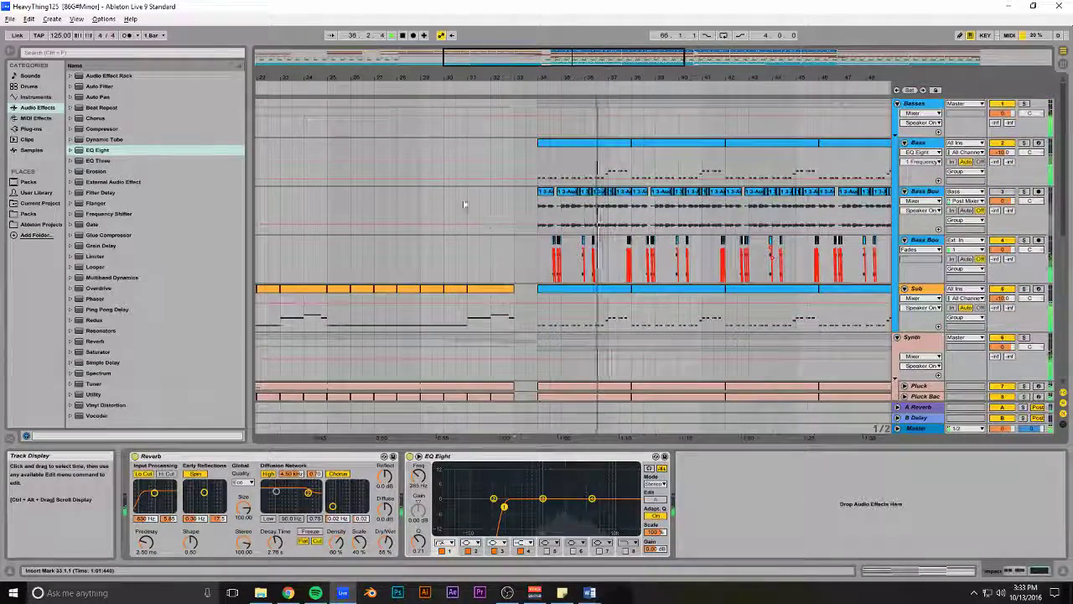
scroll(543, 247, down, 10)
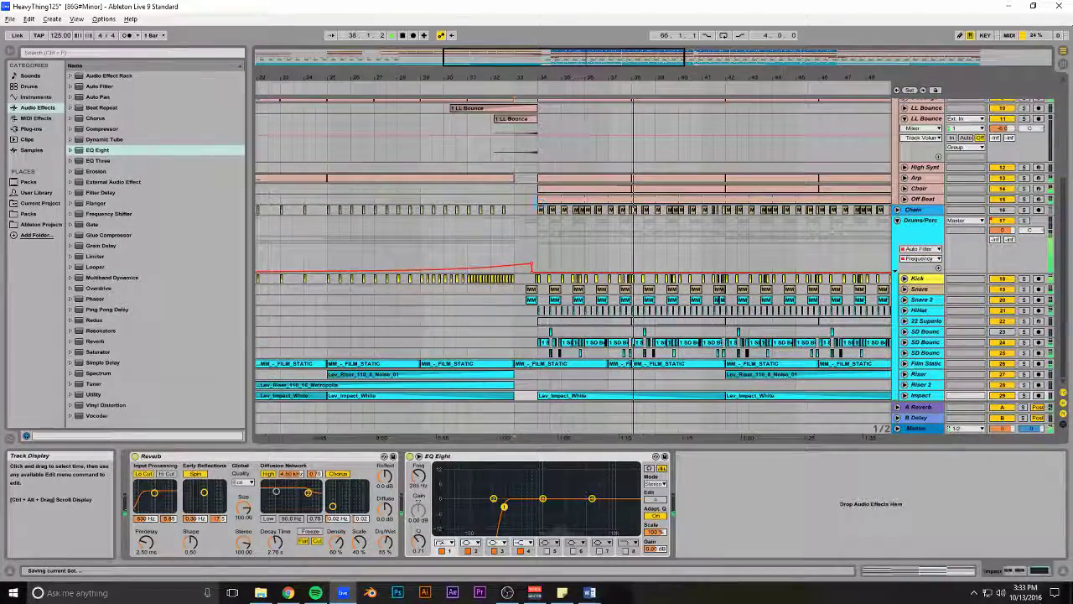
Transpose all notes of the Choir clip starting at bar 34 up one octave
scroll(615, 232, up, 2)
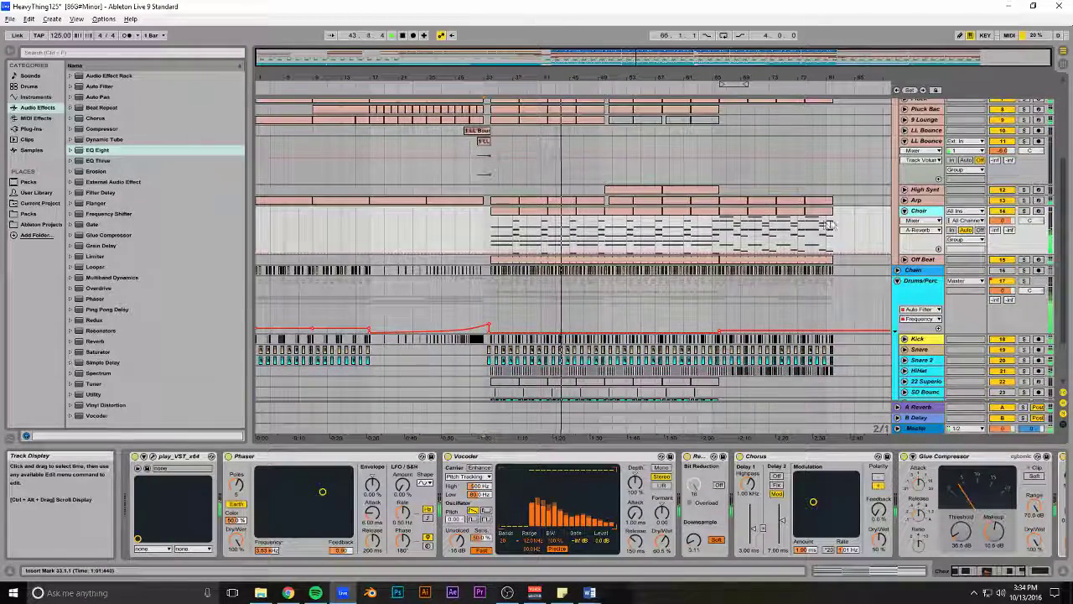
double_click(495, 226)
drag(667, 394, 667, 293)
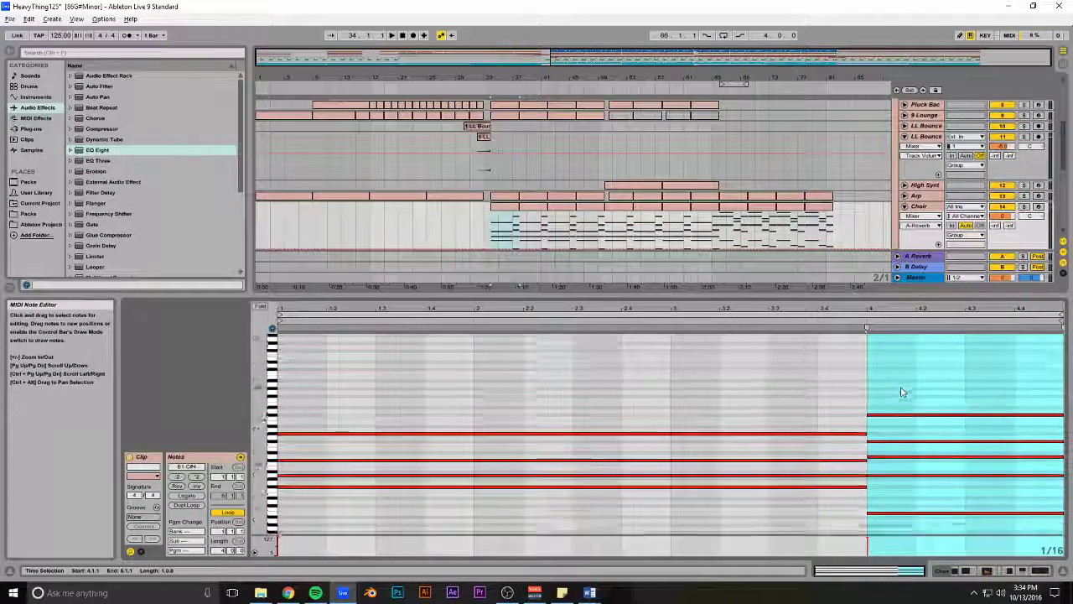
drag(994, 342, 326, 496)
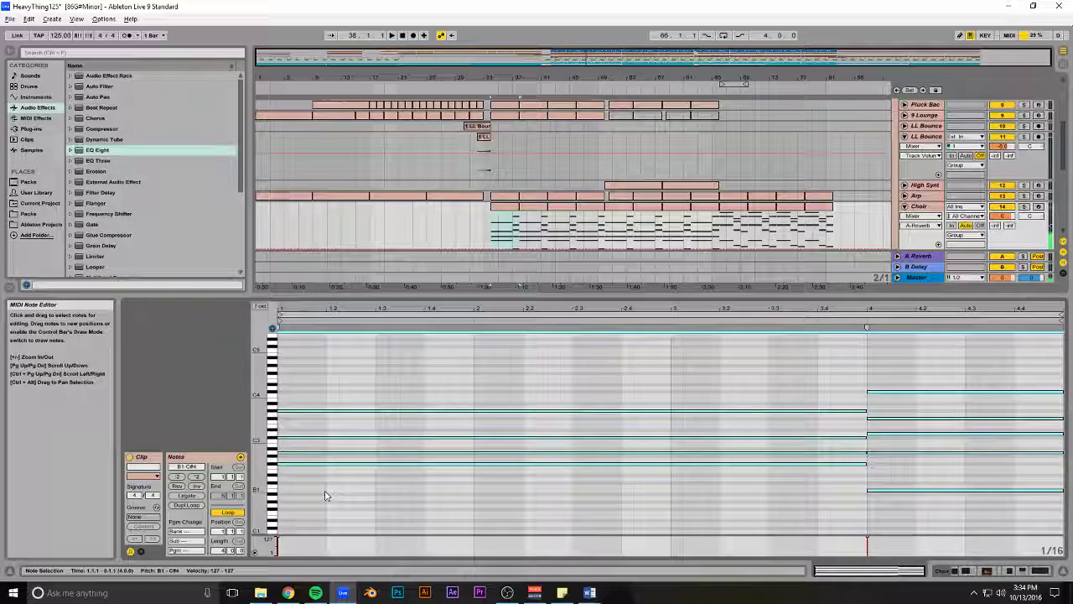
key(shift+Up)
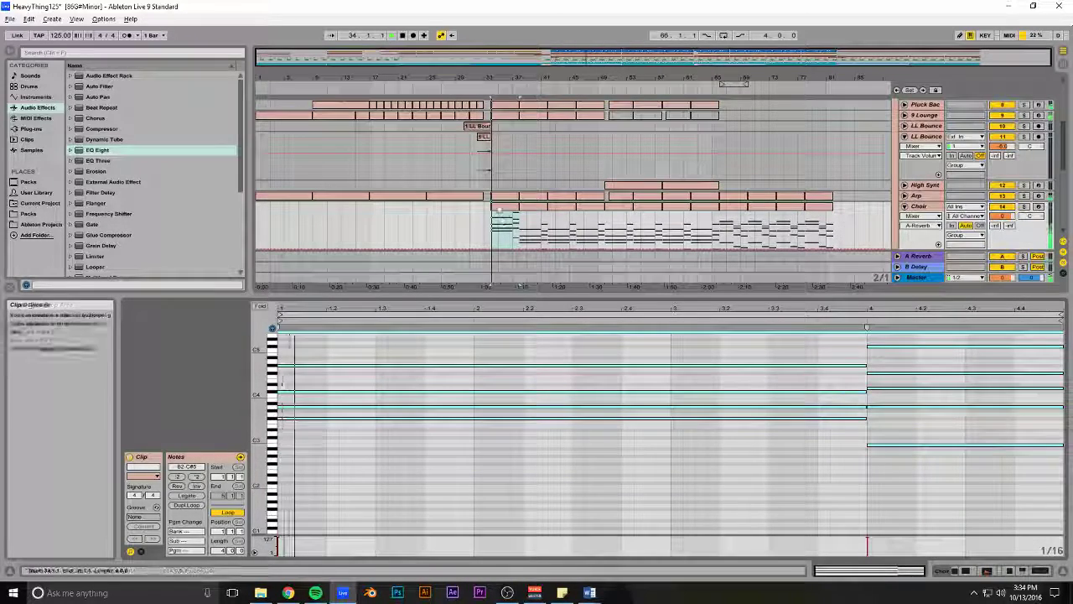
Replace the Choir clips from bar 38 to bar 66 with duplicates of the octave-raised clip
drag(518, 243, 705, 211)
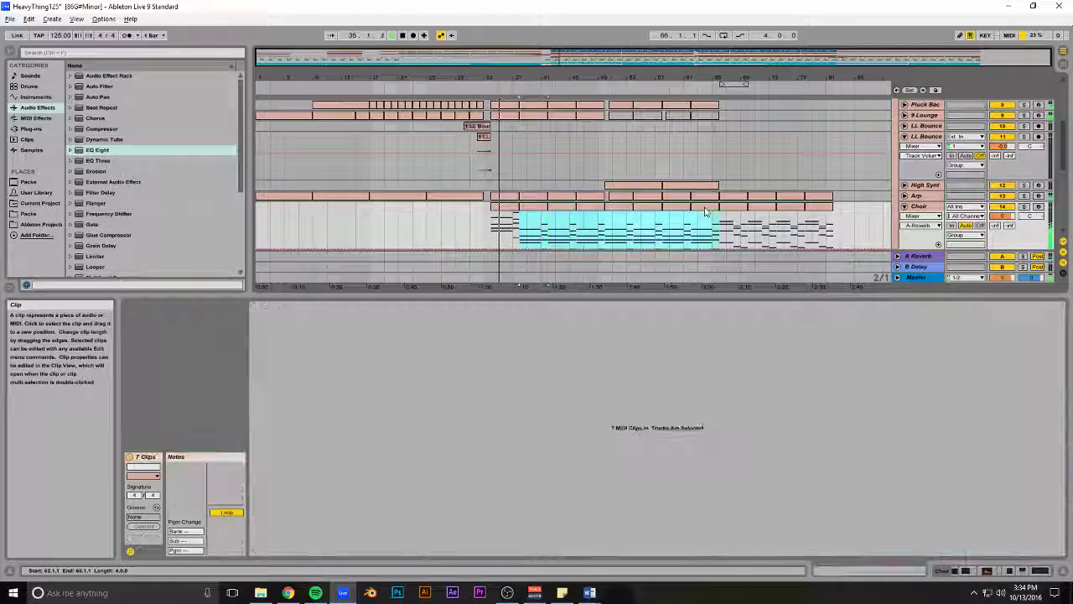
key(Delete)
click(1004, 207)
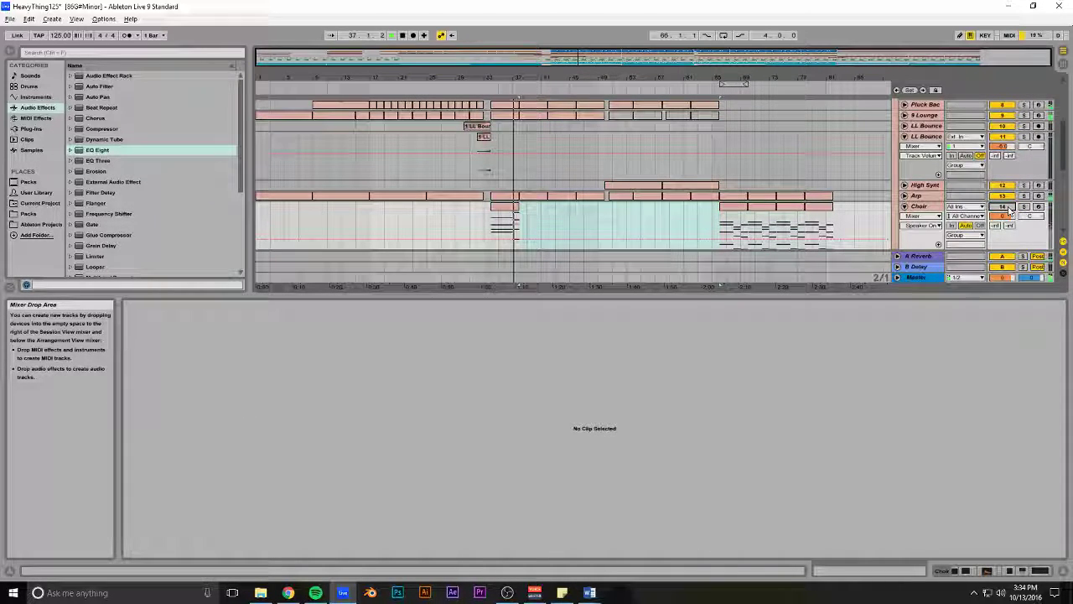
click(1006, 208)
click(493, 209)
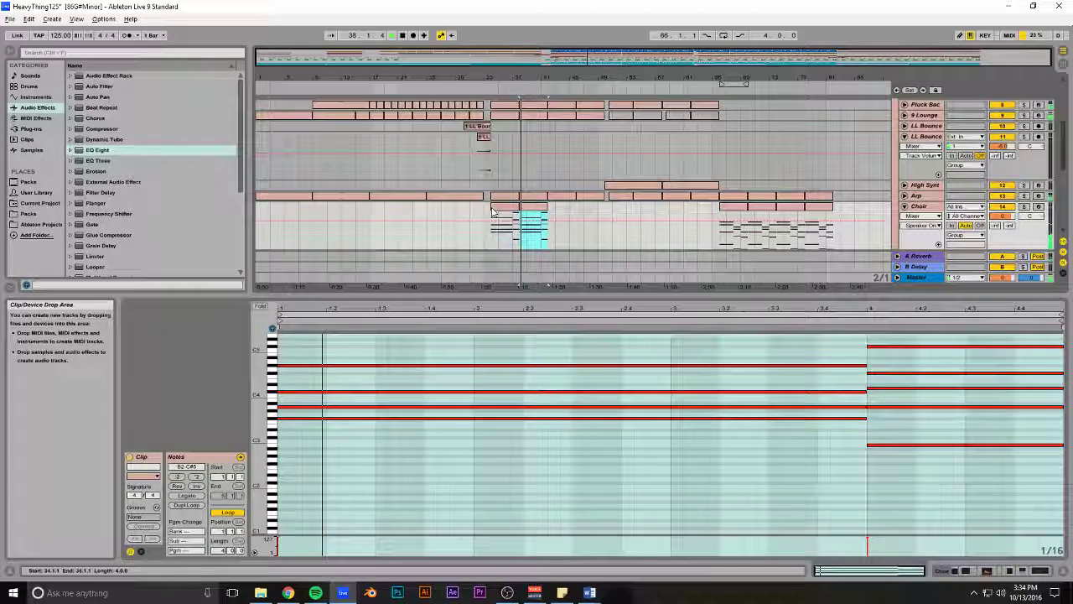
key(ctrl+d)
Audition the raised Choir part from bar 33, checking it with the track's solo
click(486, 220)
key(space)
key(space)
click(1025, 208)
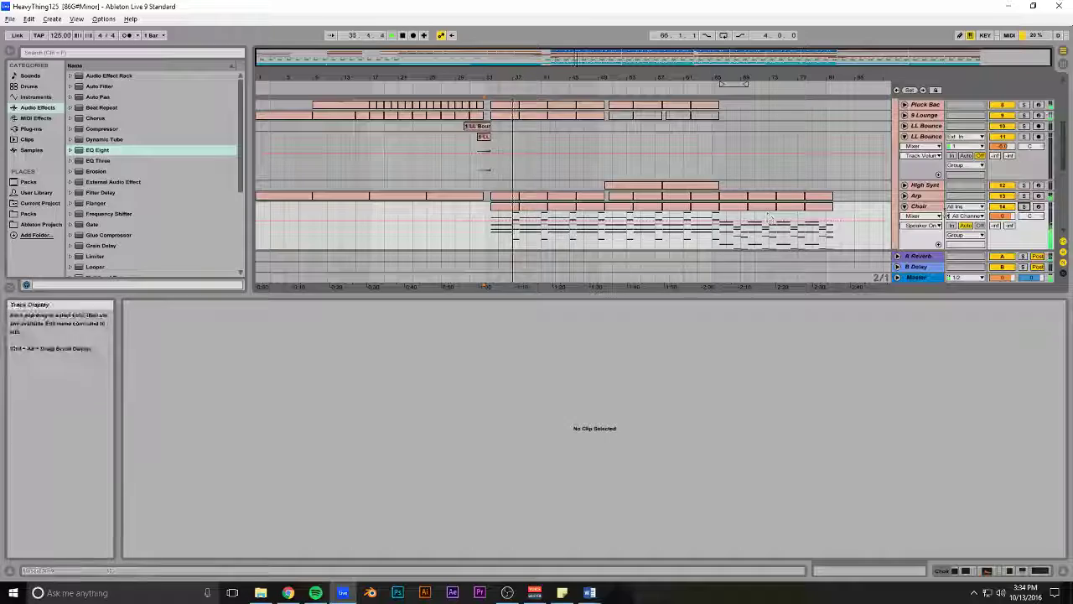
Raise the Voice Limit of the Choir track's play_VST_x64 instrument to 91 and close the plug-in window
click(958, 570)
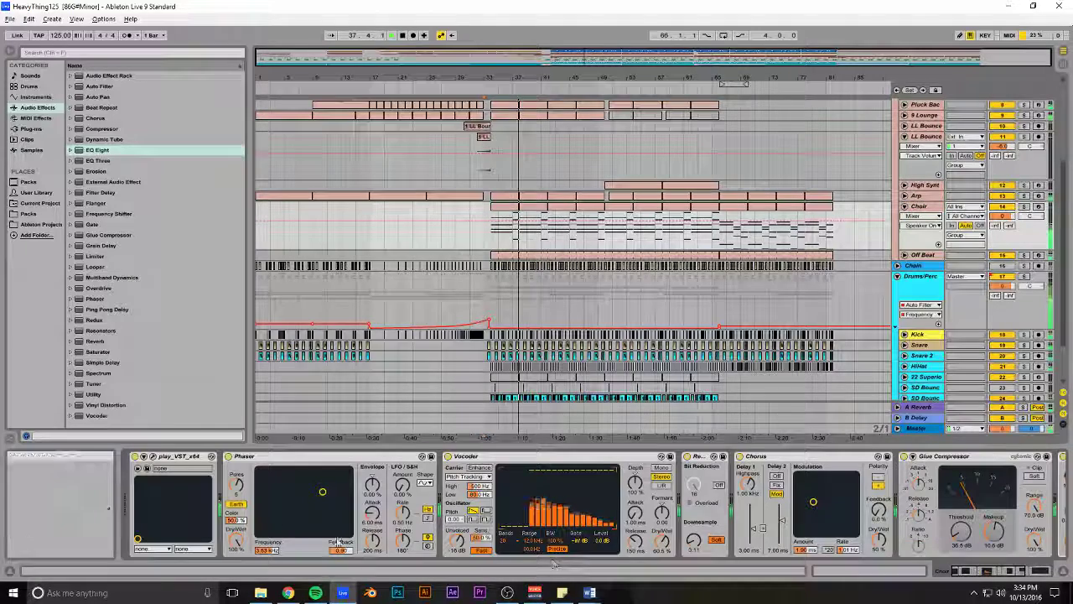
click(144, 467)
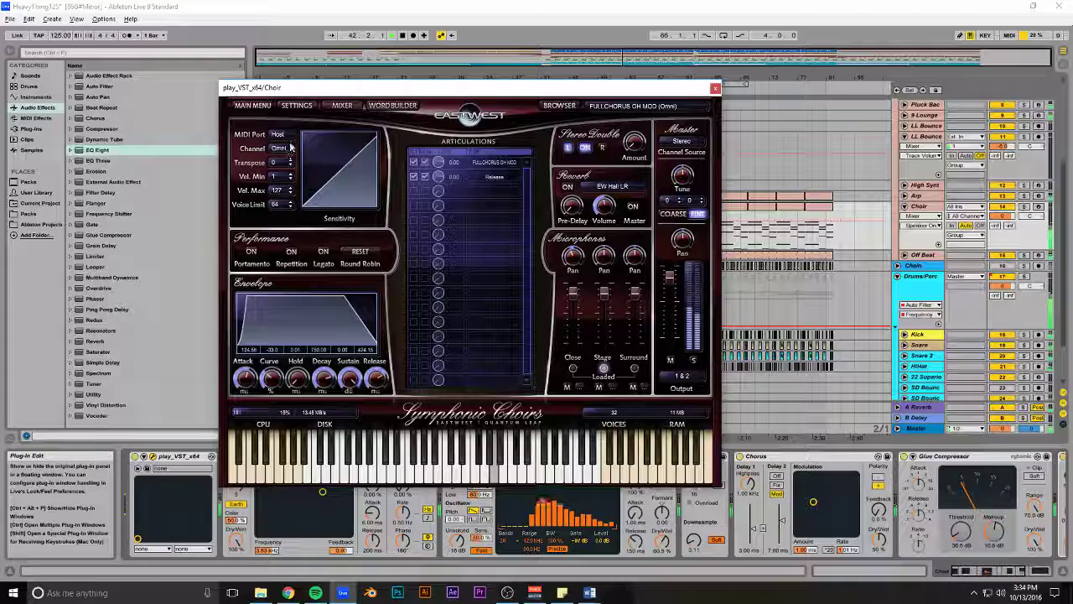
click(291, 202)
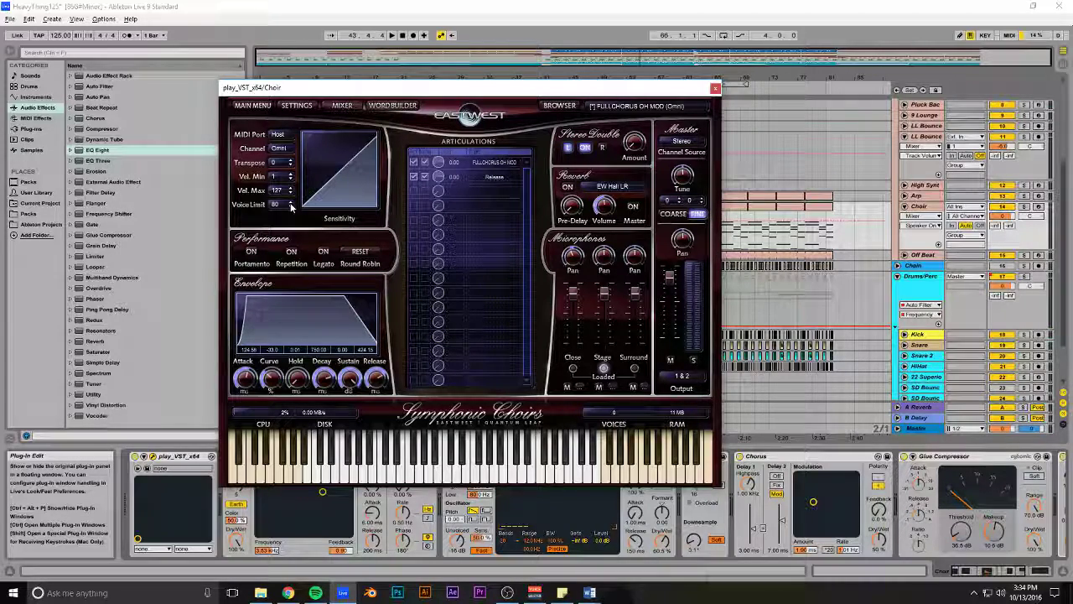
click(290, 205)
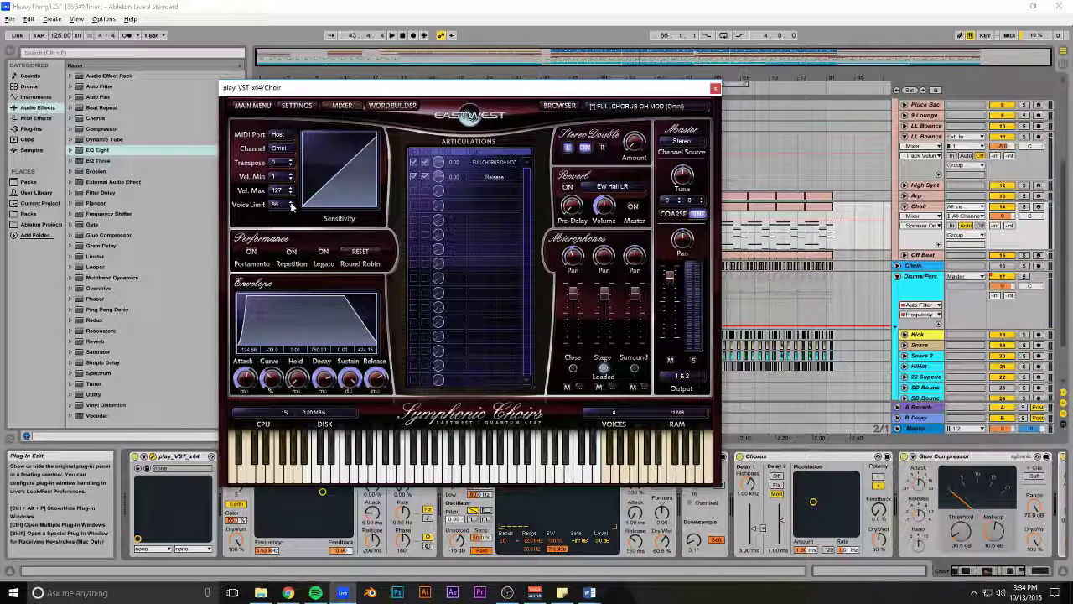
click(291, 205)
click(290, 206)
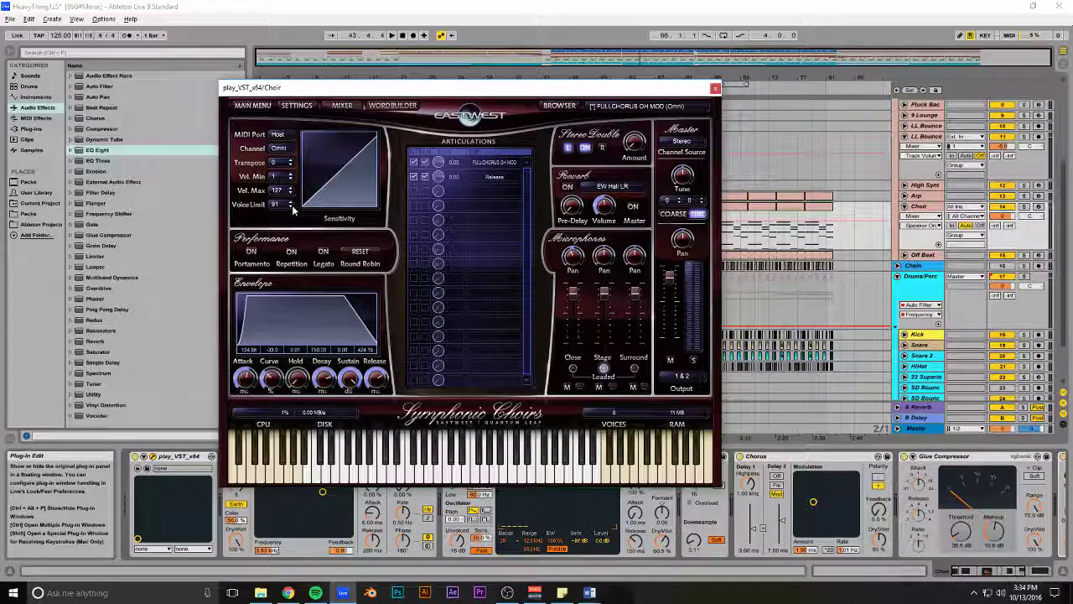
click(715, 89)
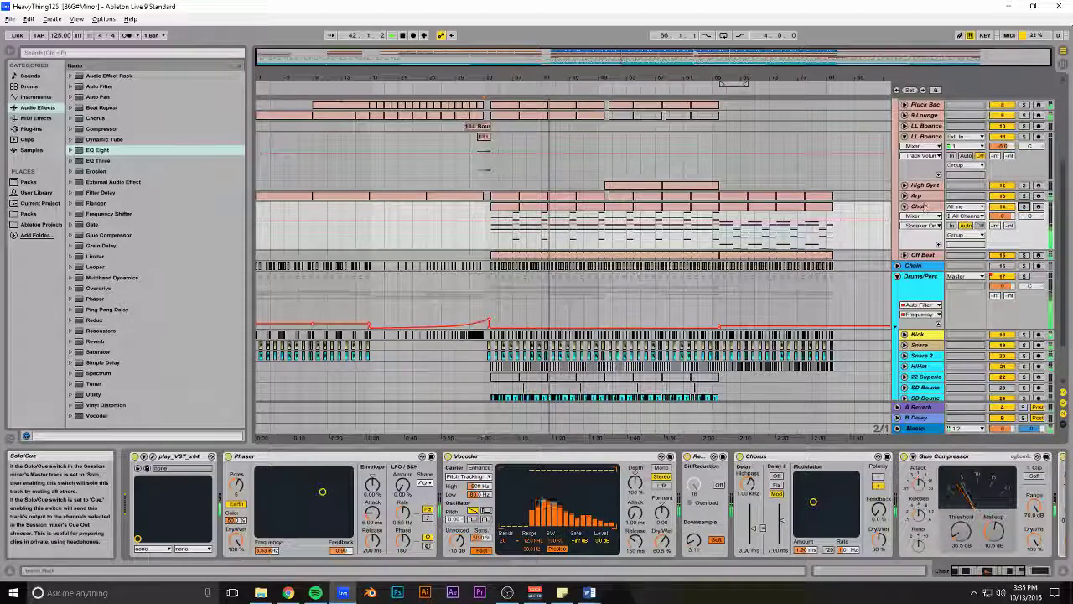
Play the section from bar 66 and set the HiHat track volume to -24 dB
click(712, 167)
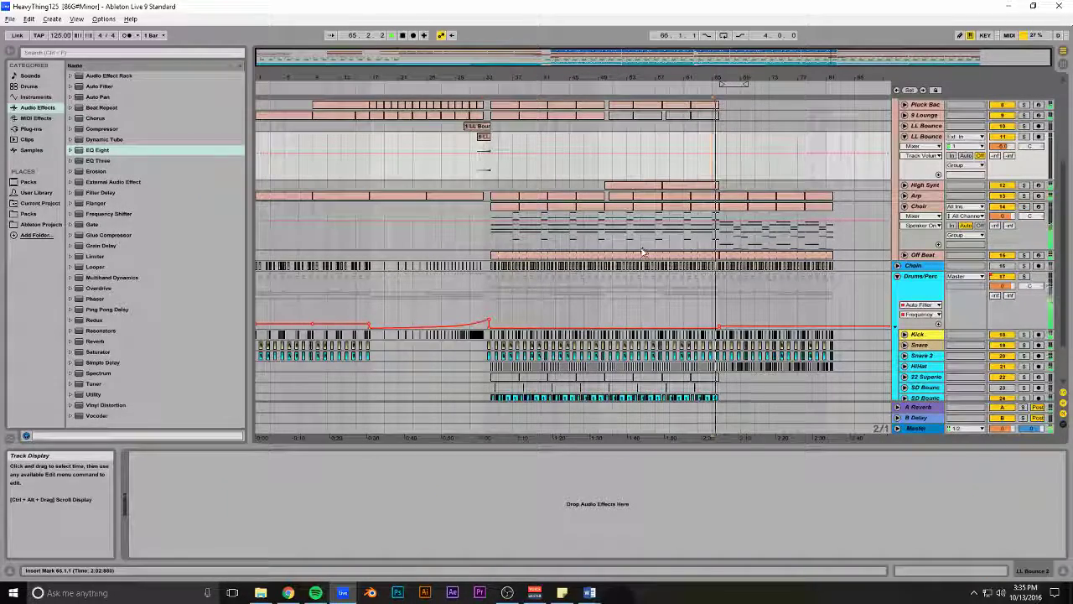
drag(566, 55, 781, 131)
drag(816, 55, 867, 52)
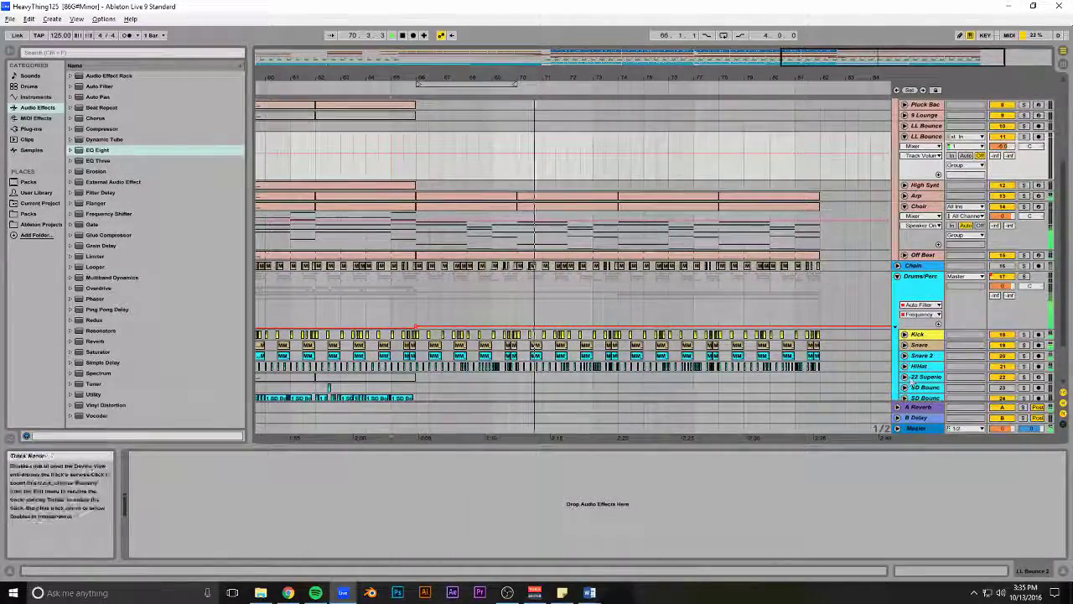
click(919, 367)
click(905, 367)
scroll(905, 361, down, 2)
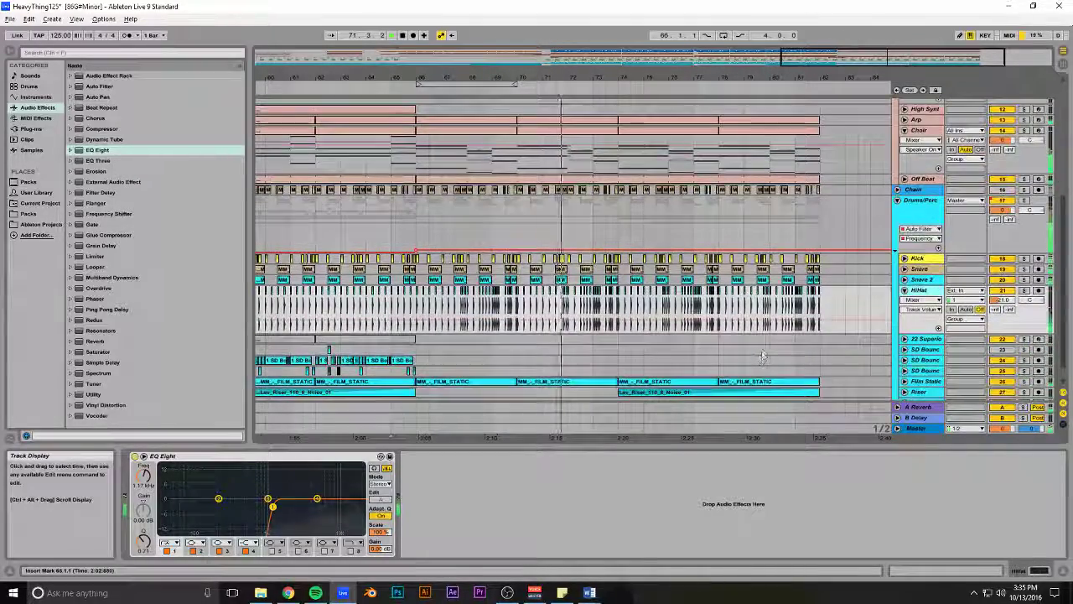
click(396, 232)
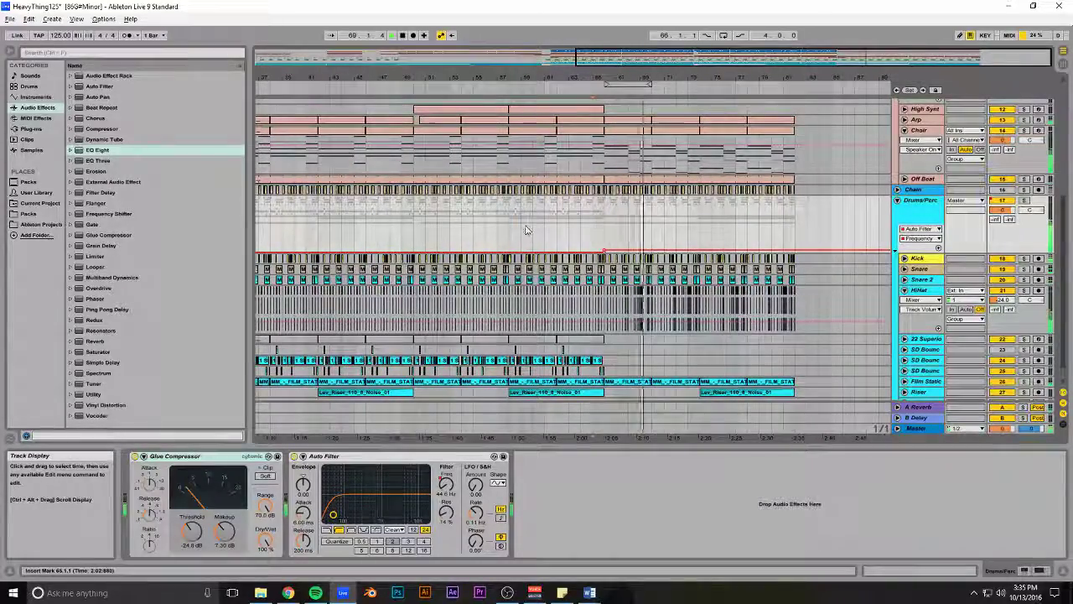
Add a Utility device at the end of the Choir track's effect chain and bring it into view
scroll(467, 228, up, 3)
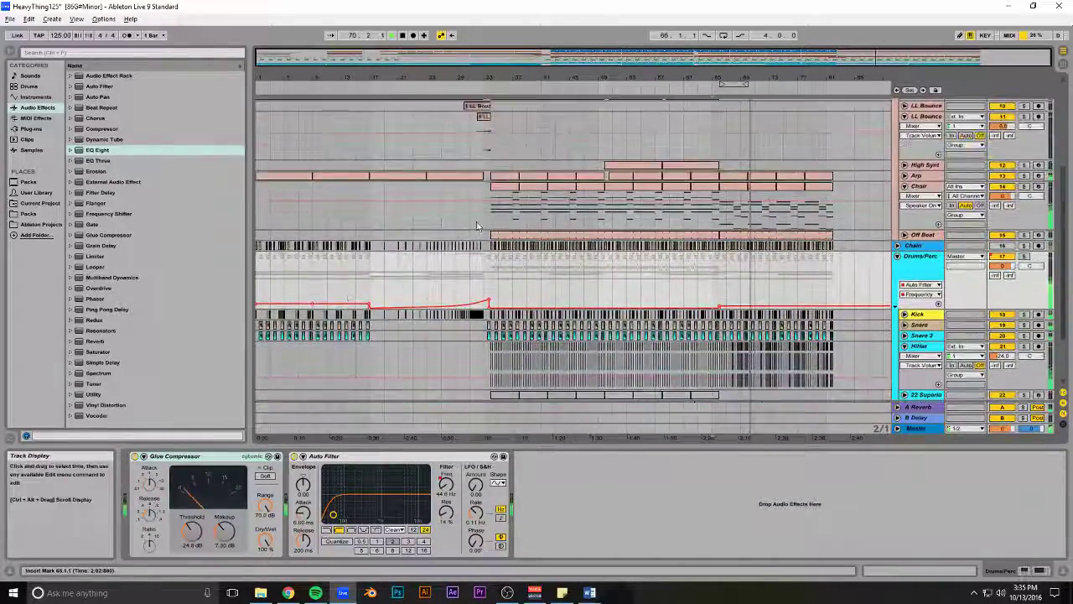
drag(92, 394, 243, 366)
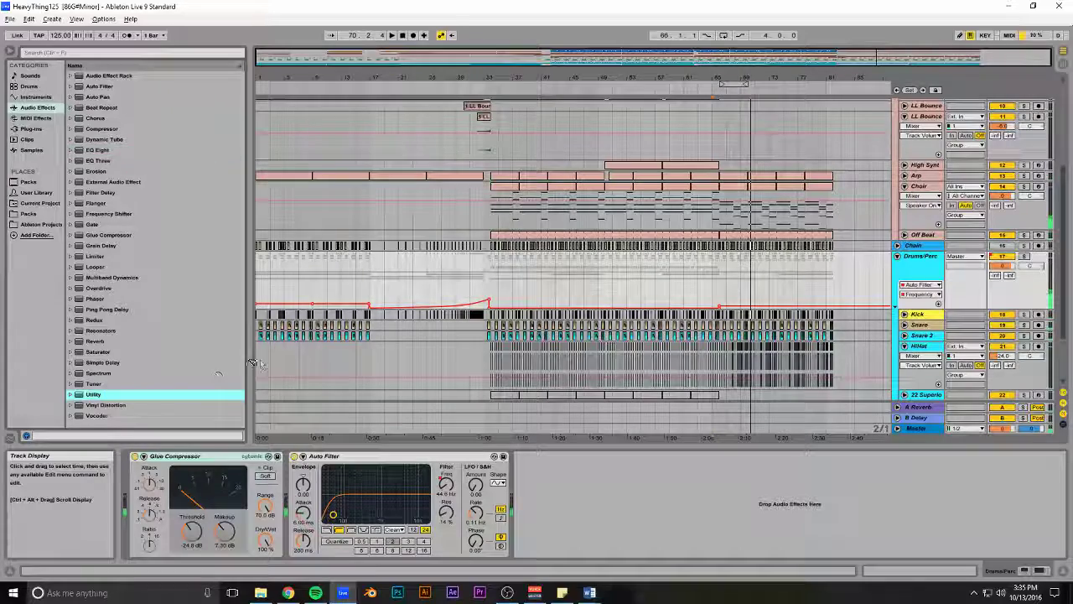
drag(551, 211, 553, 210)
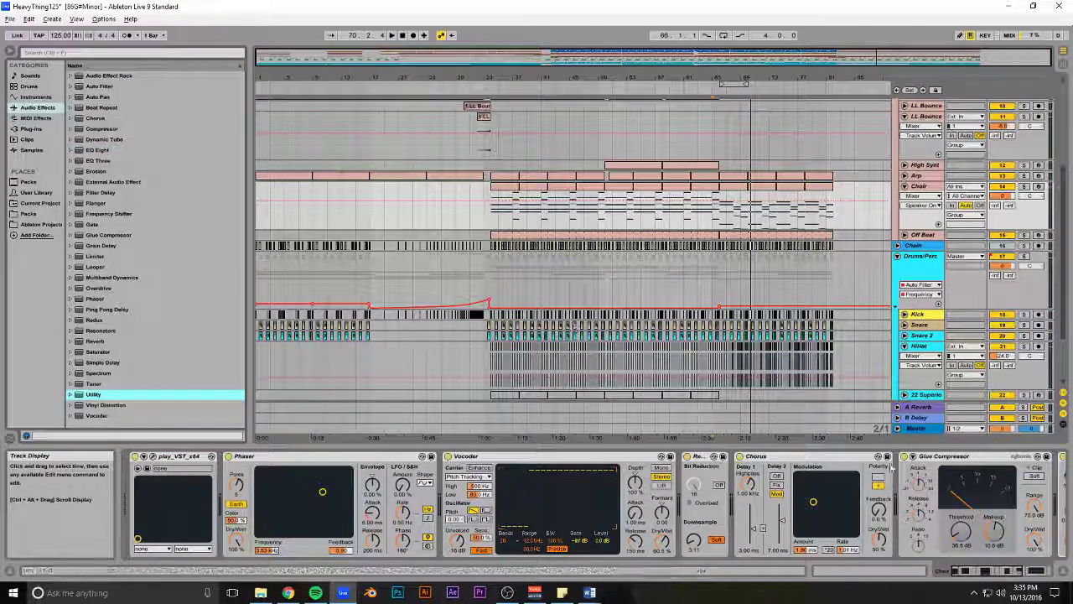
click(1036, 571)
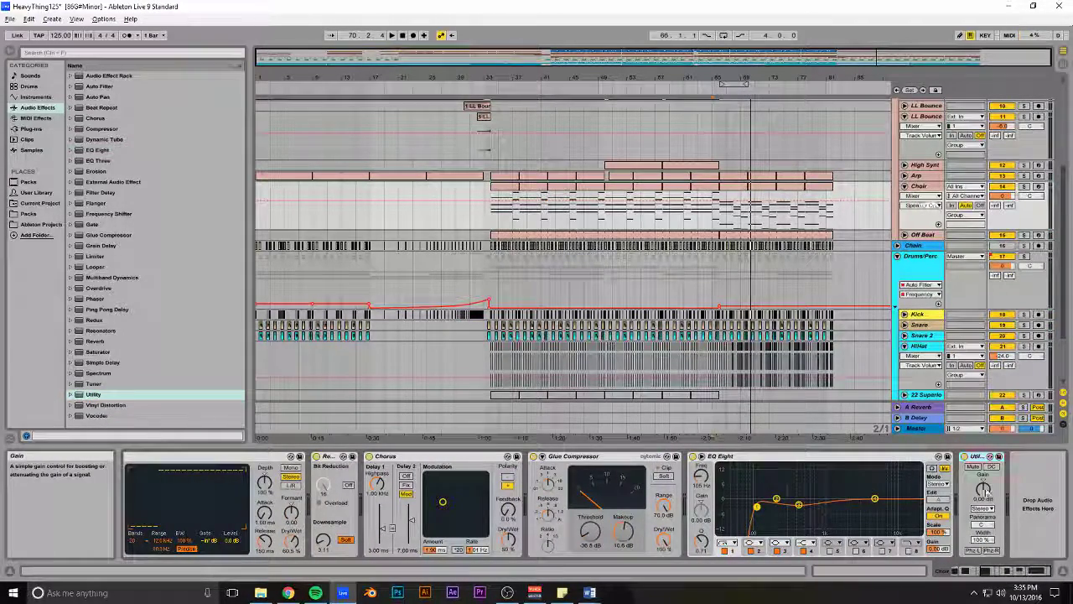
Automate the Choir track's Utility Gain to a lower level between bar 34 and bar 66
drag(725, 77, 732, 157)
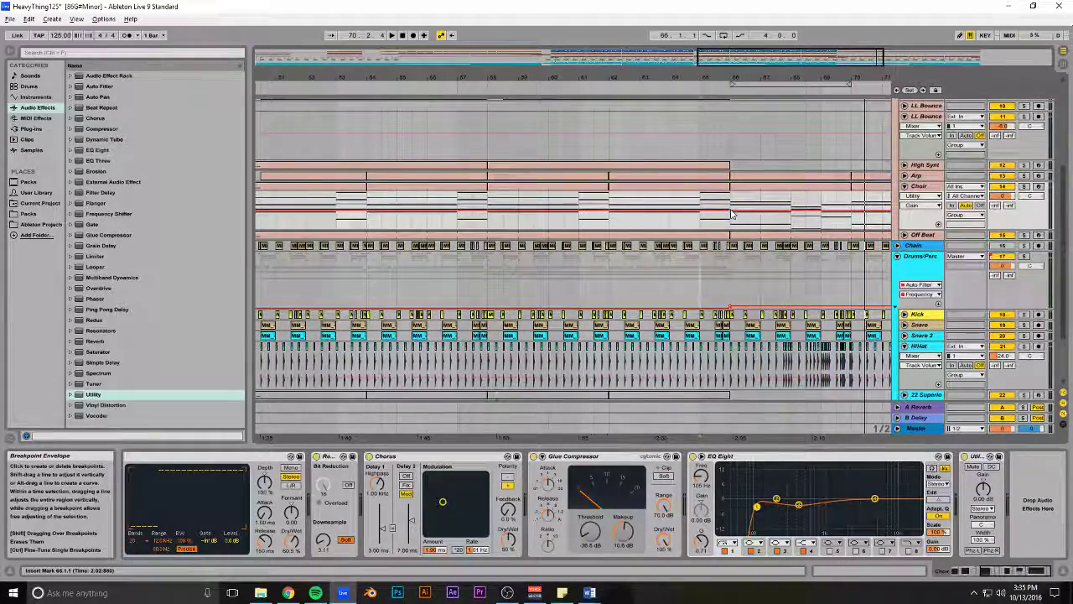
drag(746, 61, 518, 62)
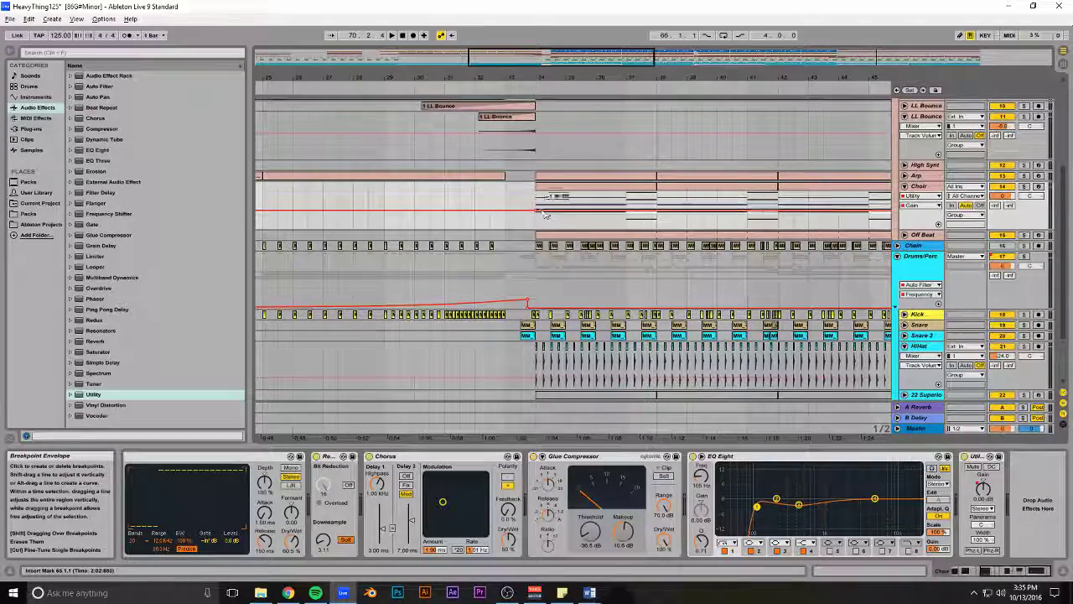
drag(573, 64, 801, 62)
drag(719, 215, 719, 219)
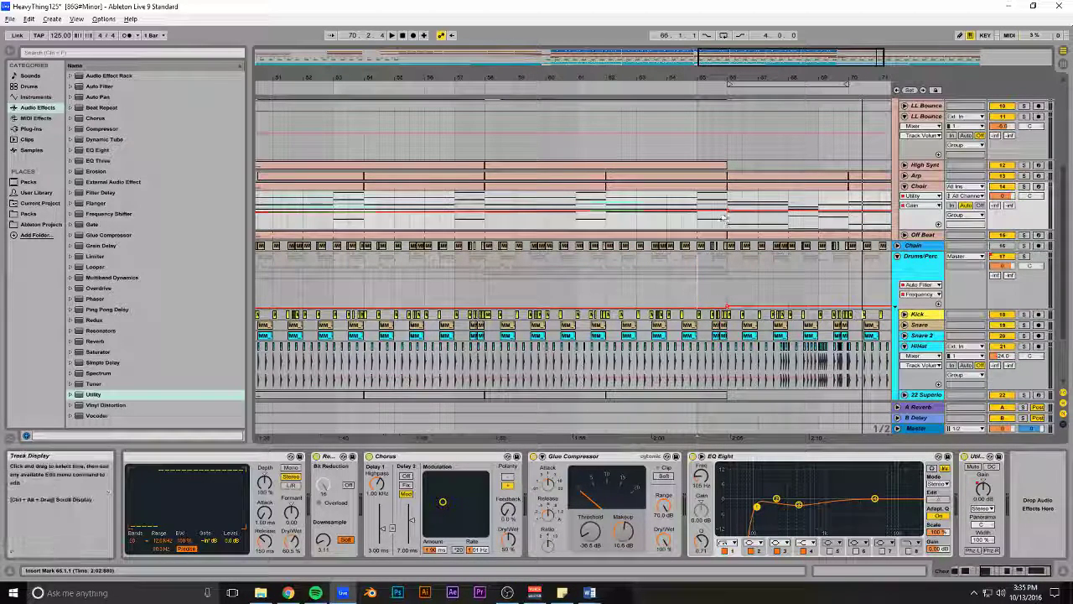
drag(728, 215, 728, 218)
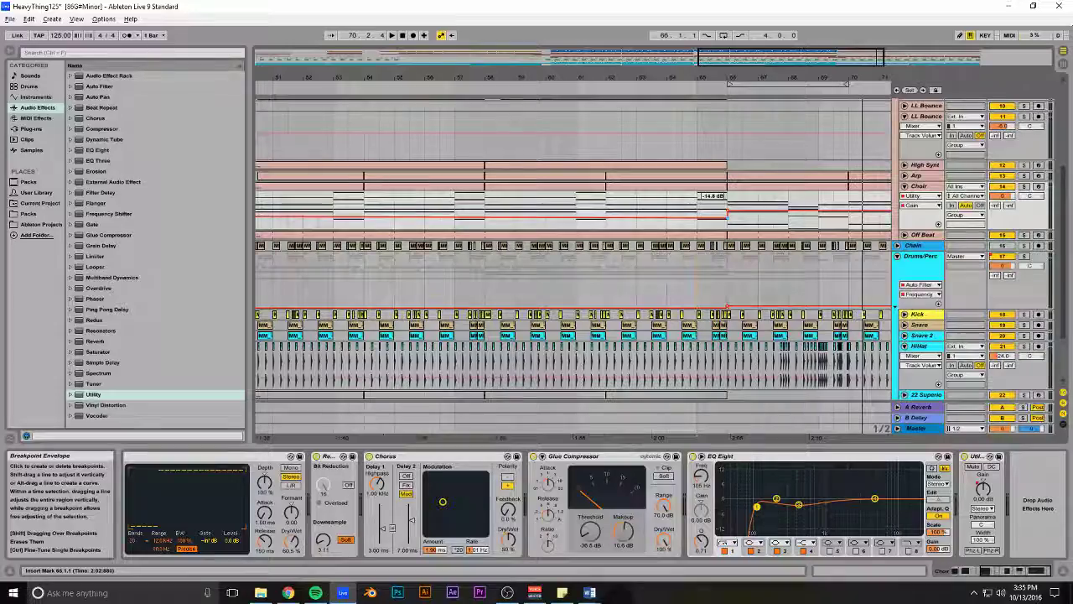
Play the section from bar 66, fold the Choir track and set the HiHat track volume to -27 dB
key(space)
drag(745, 61, 527, 58)
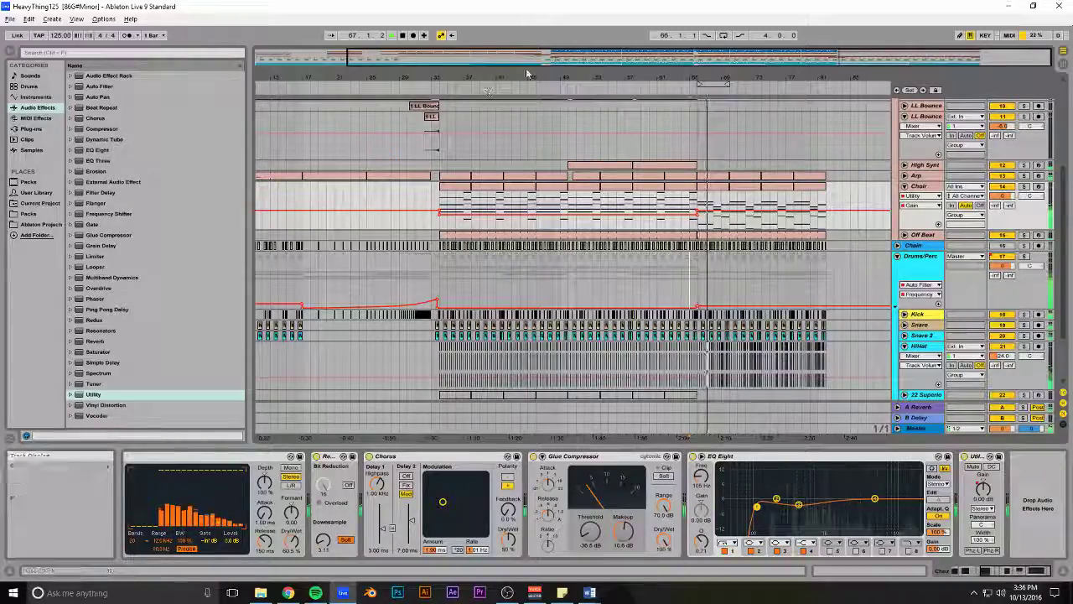
drag(527, 73, 527, 55)
click(905, 186)
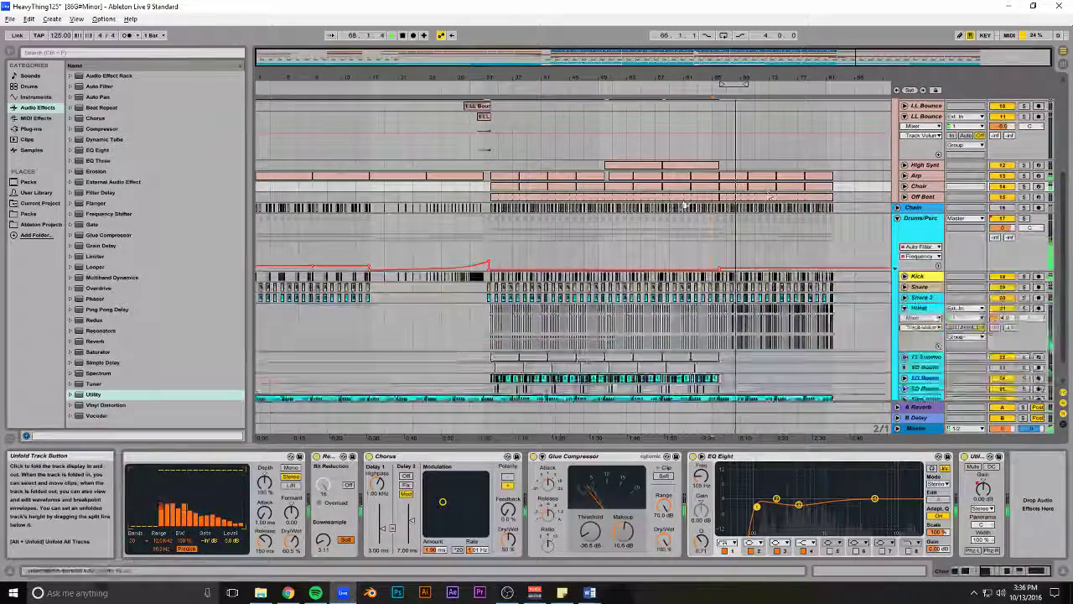
scroll(651, 267, down, 2)
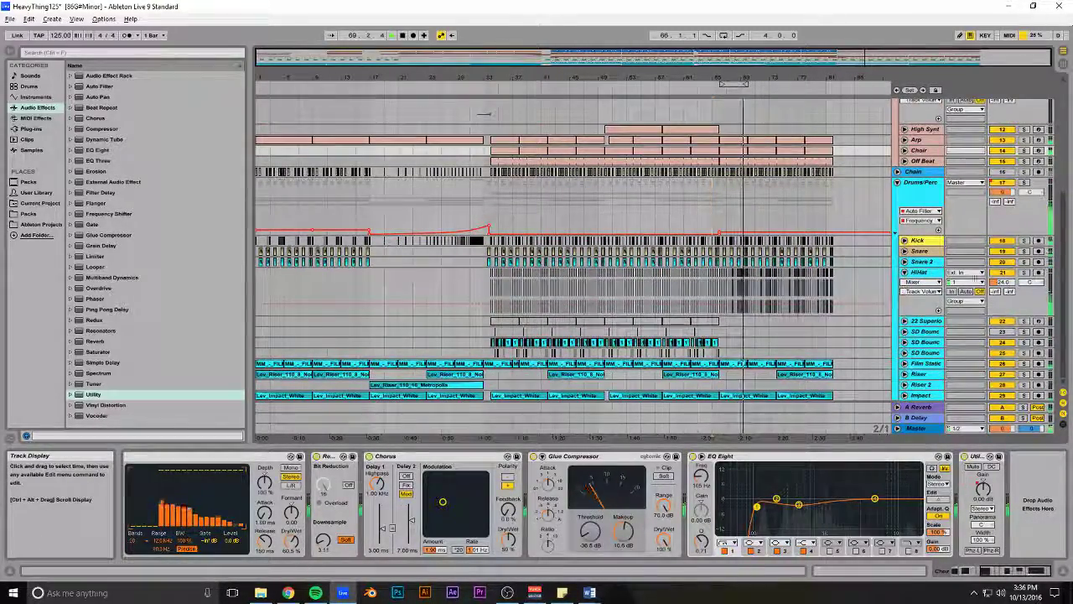
click(484, 278)
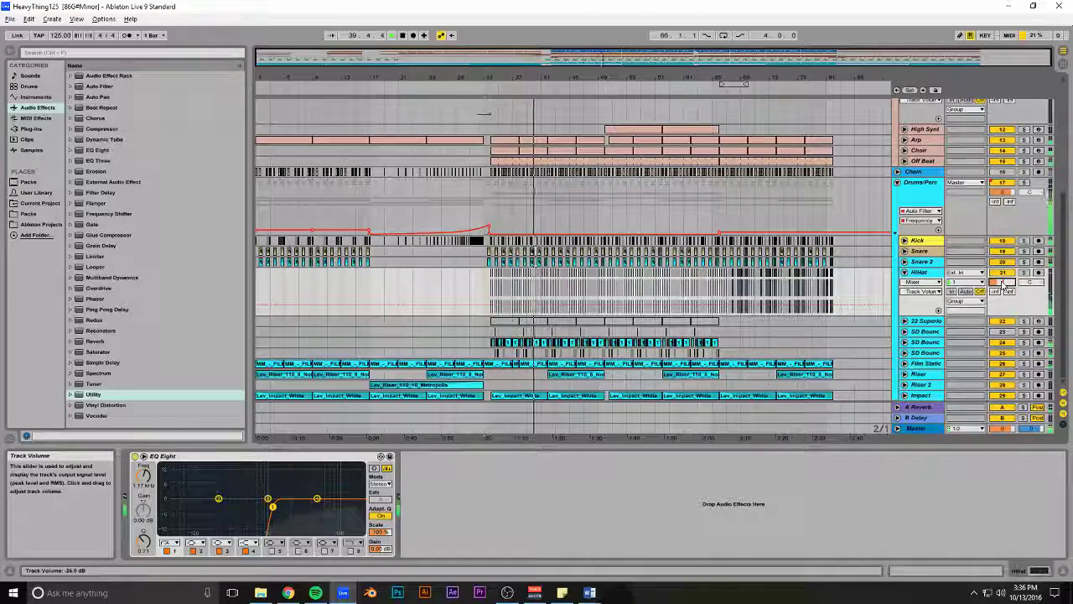
Copy a hi-hat hit from bar 34 to bar 17 on the HiHat track and duplicate it every half bar up to bar 33
drag(505, 57, 503, 60)
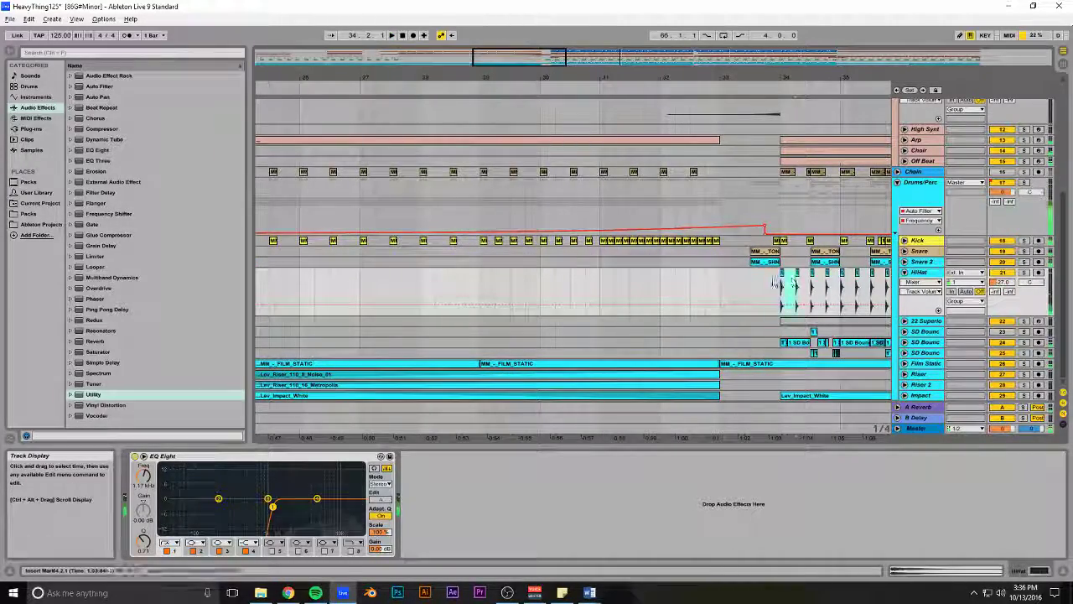
drag(530, 57, 480, 50)
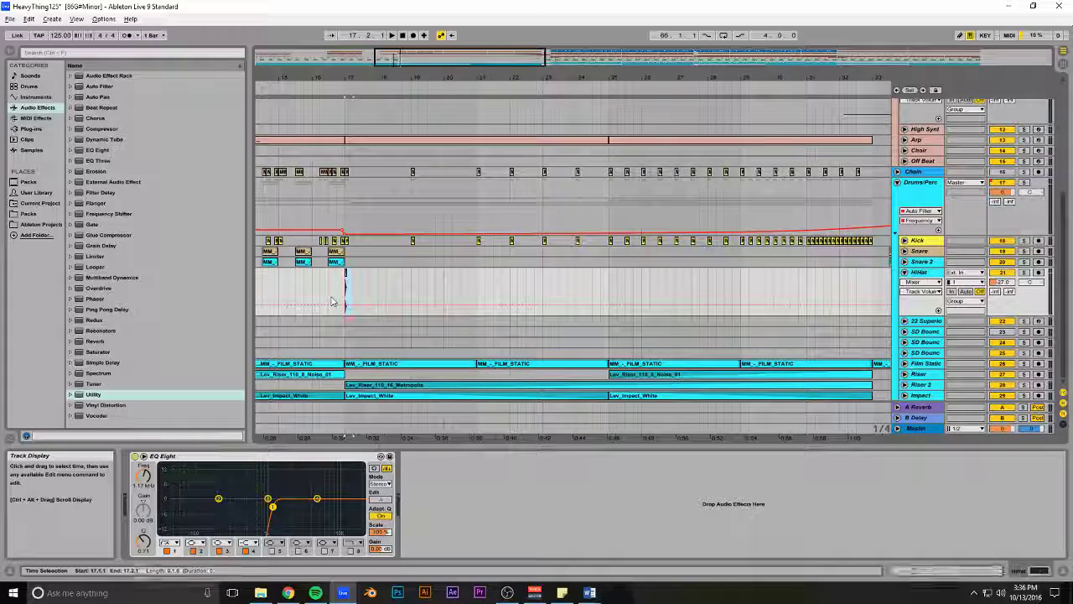
drag(361, 286, 347, 286)
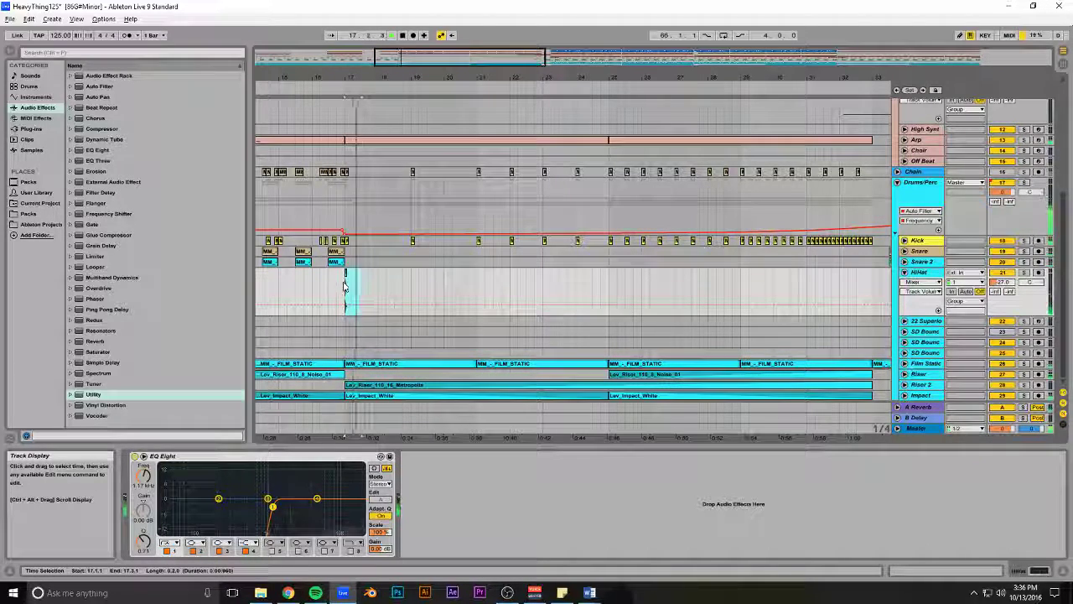
key(ctrl+d)
key(ctrl+d)
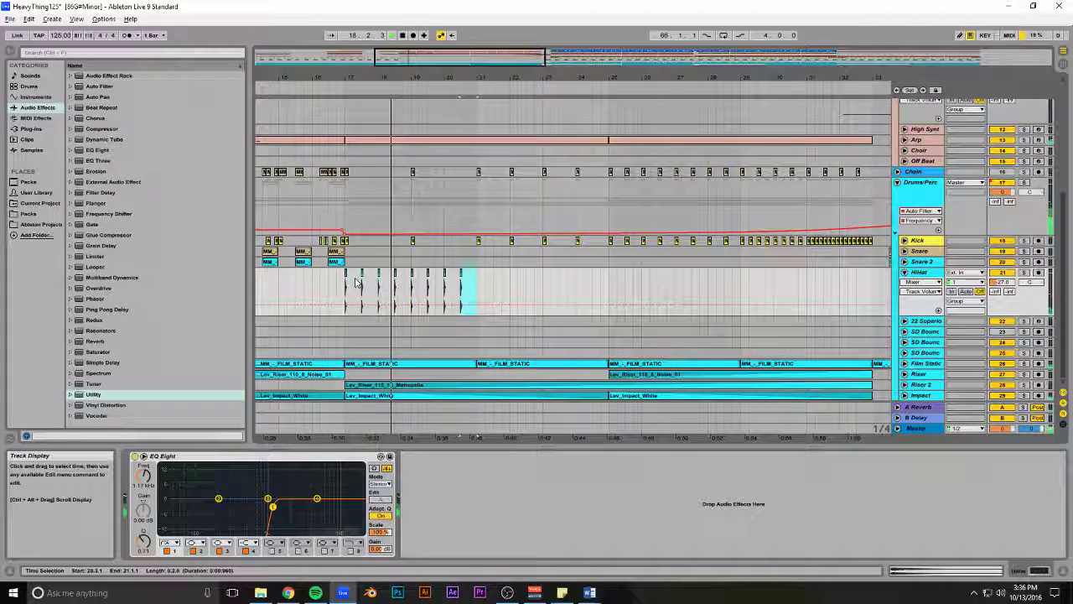
key(ctrl+d)
key(ctrl+d)
key(ctrl+d)
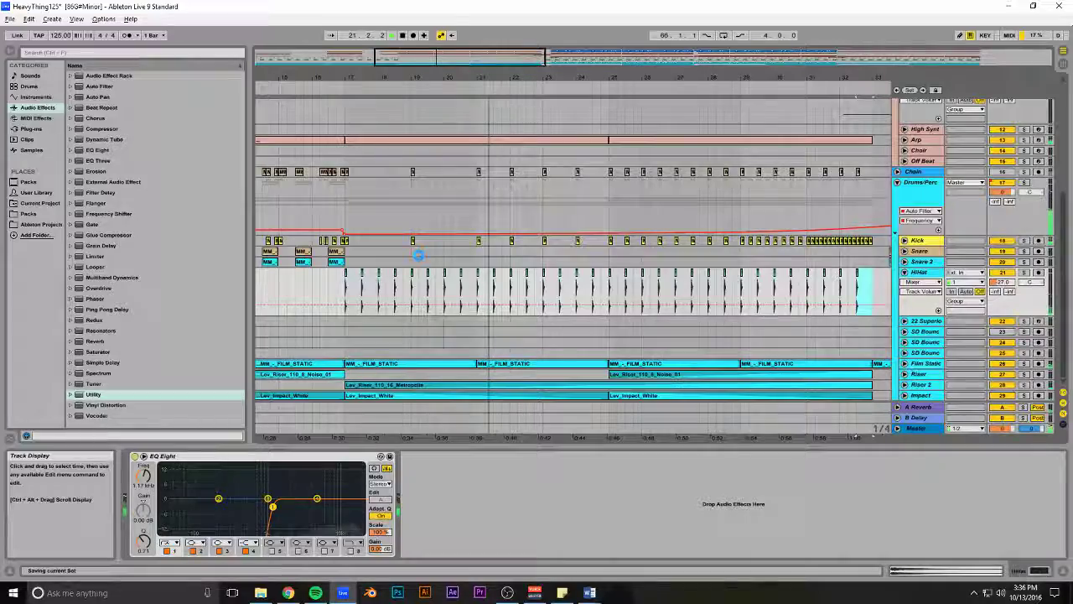
Listen to the build-up with the new hi-hats, replaying the lead into the drop from bar 32
drag(479, 73, 396, 40)
scroll(847, 220, up, 2)
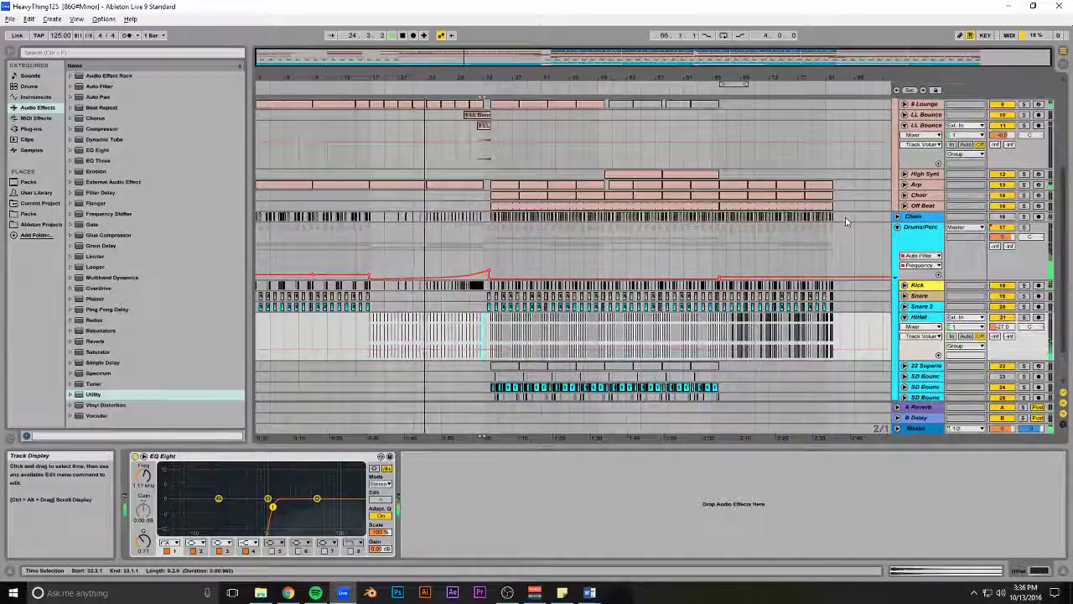
key(alt+Tab)
key(alt+Tab)
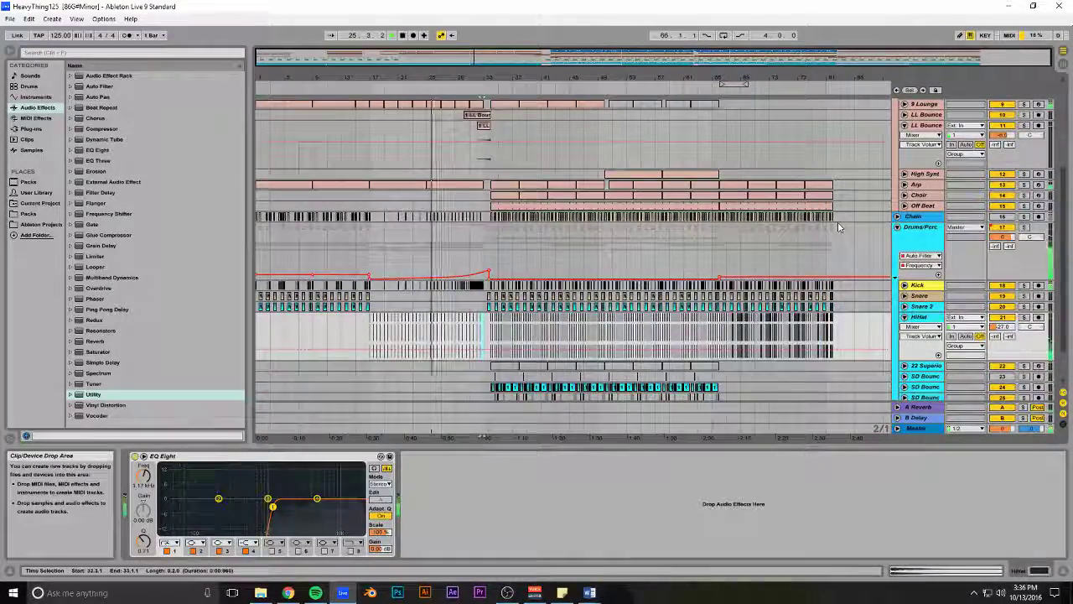
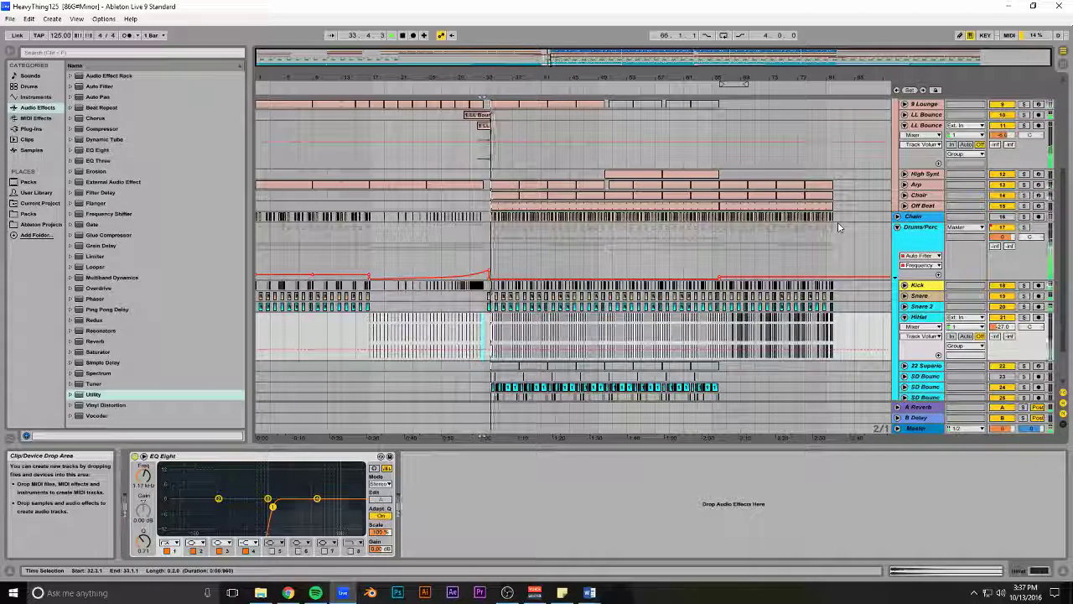
drag(527, 61, 525, 159)
click(513, 261)
key(space)
key(space)
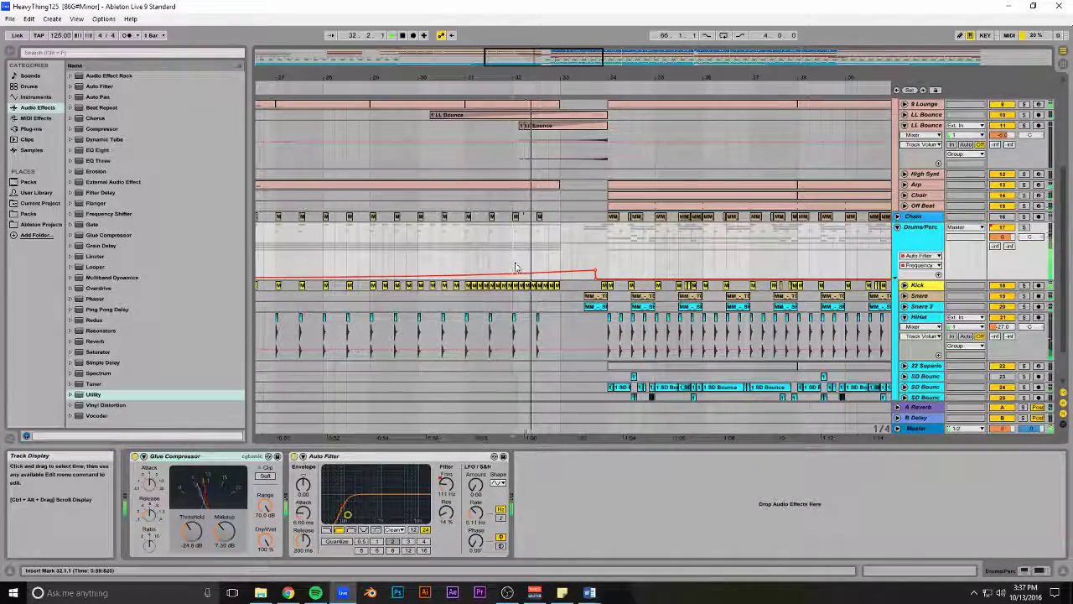
Unfold the Kick track and set the clip gain of the 16 rapid kick clips from bar 31 to bar 33 to -6 dB
click(904, 285)
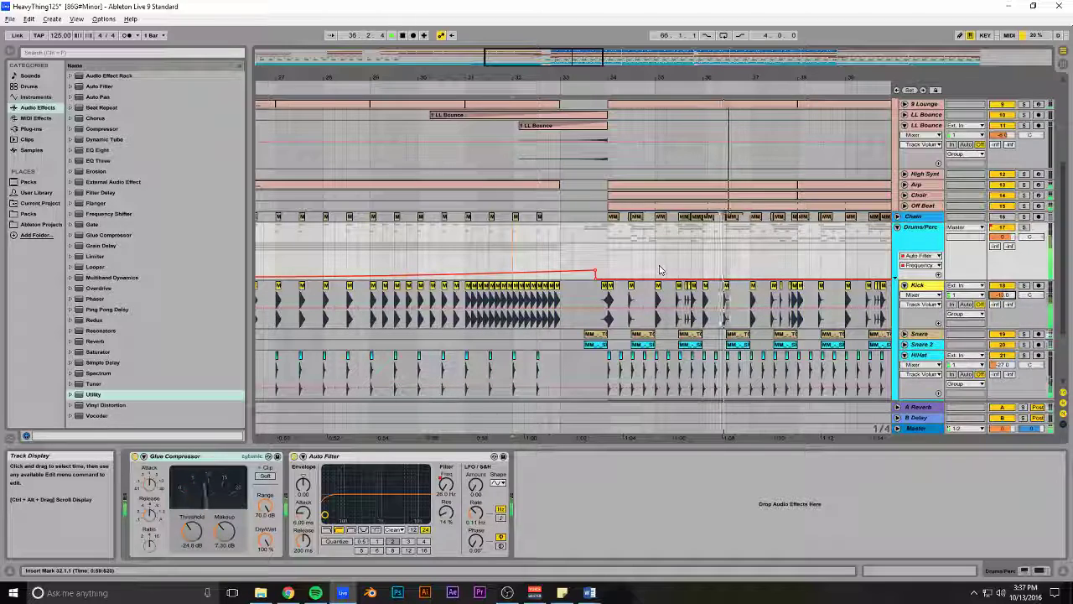
click(417, 252)
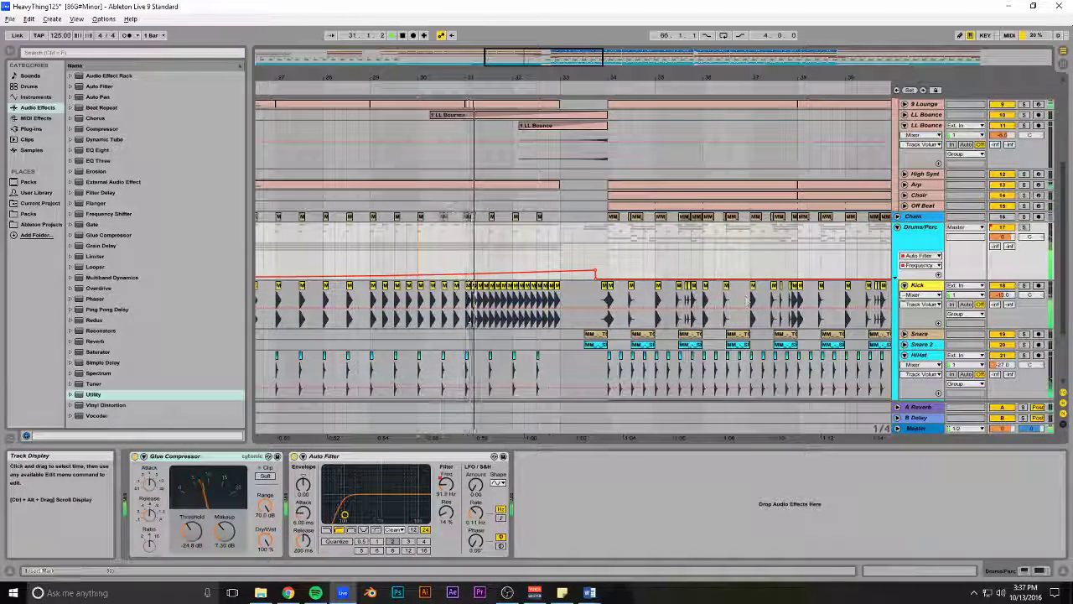
drag(560, 304, 471, 306)
key(space)
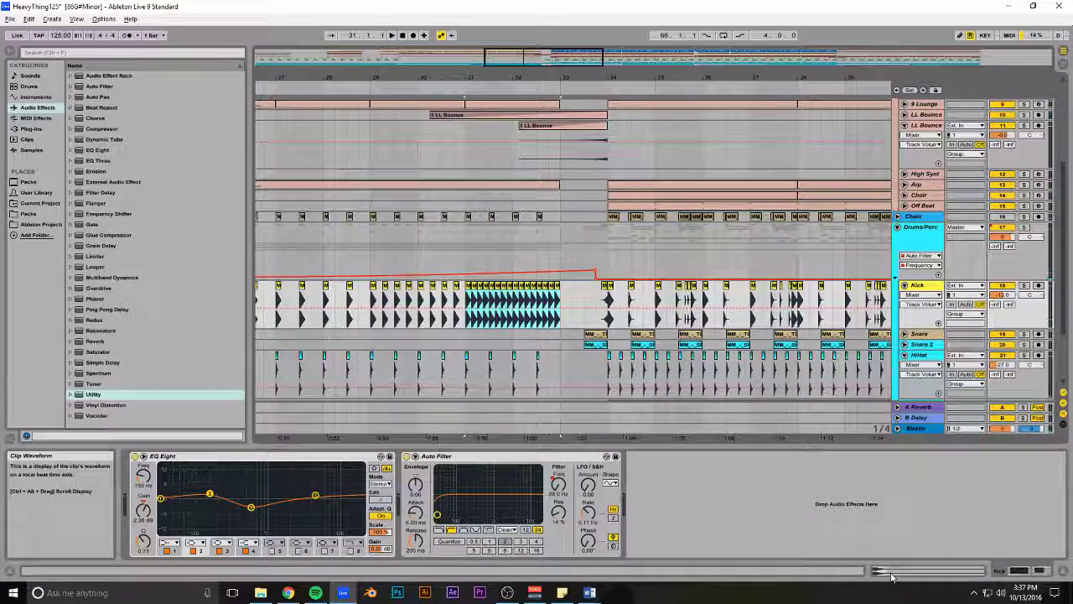
click(893, 572)
drag(214, 523, 215, 526)
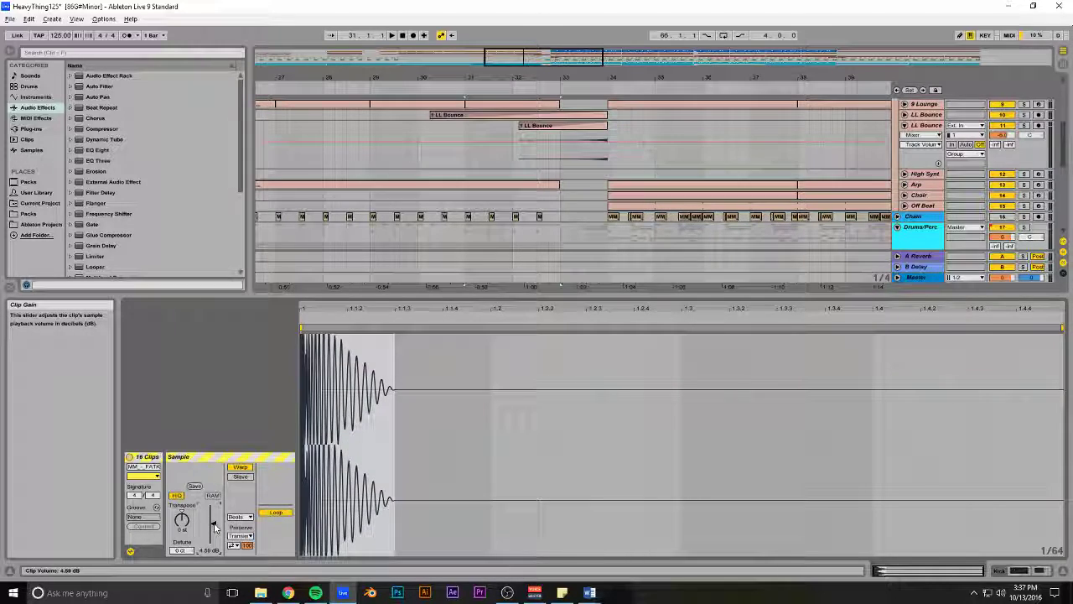
text(-6)
key(Return)
key(space)
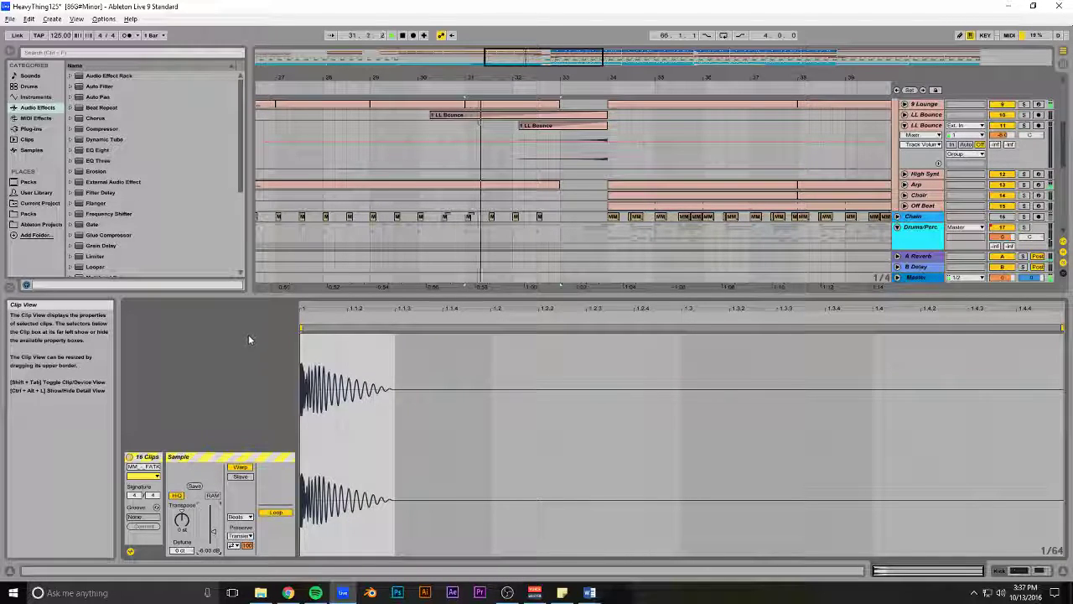
Adjust the clip gain of the eight kick clips from bar 31 to bar 32 and replay the build-up from bar 29
scroll(419, 197, down, 3)
click(415, 197)
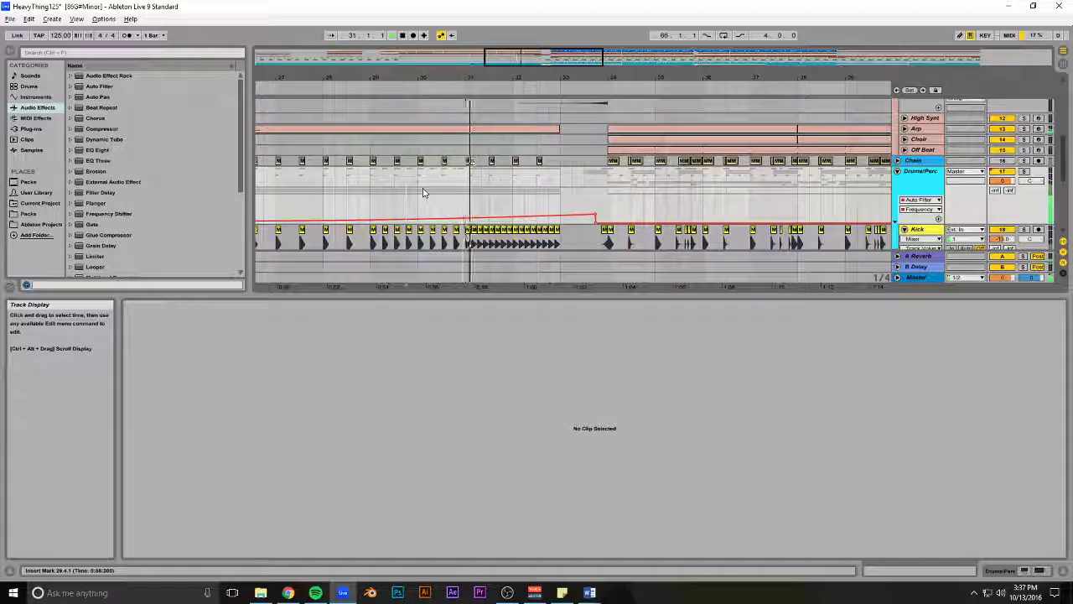
scroll(510, 189, down, 2)
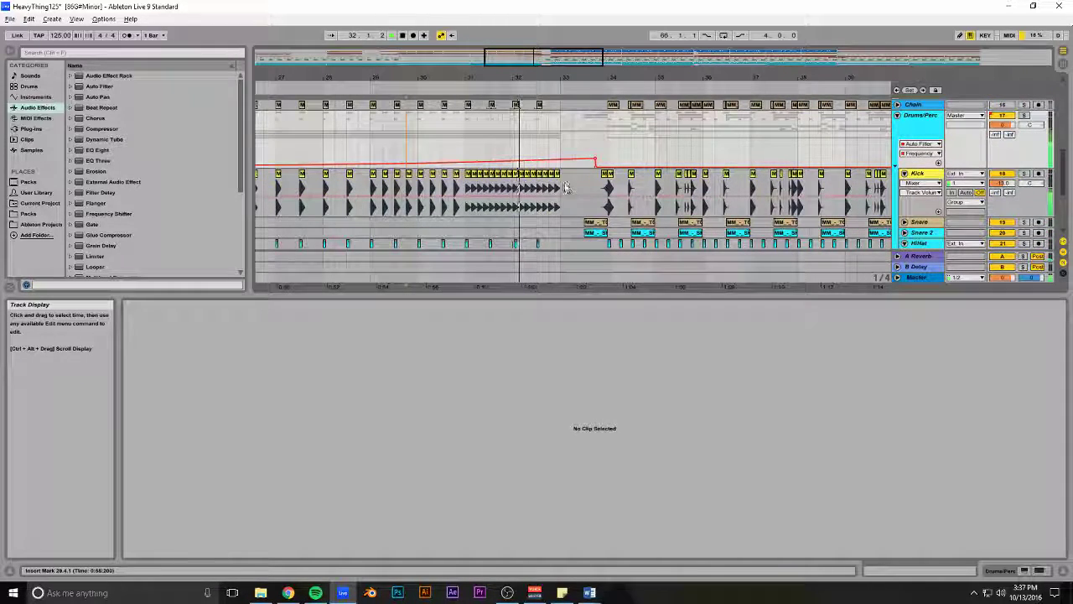
click(471, 195)
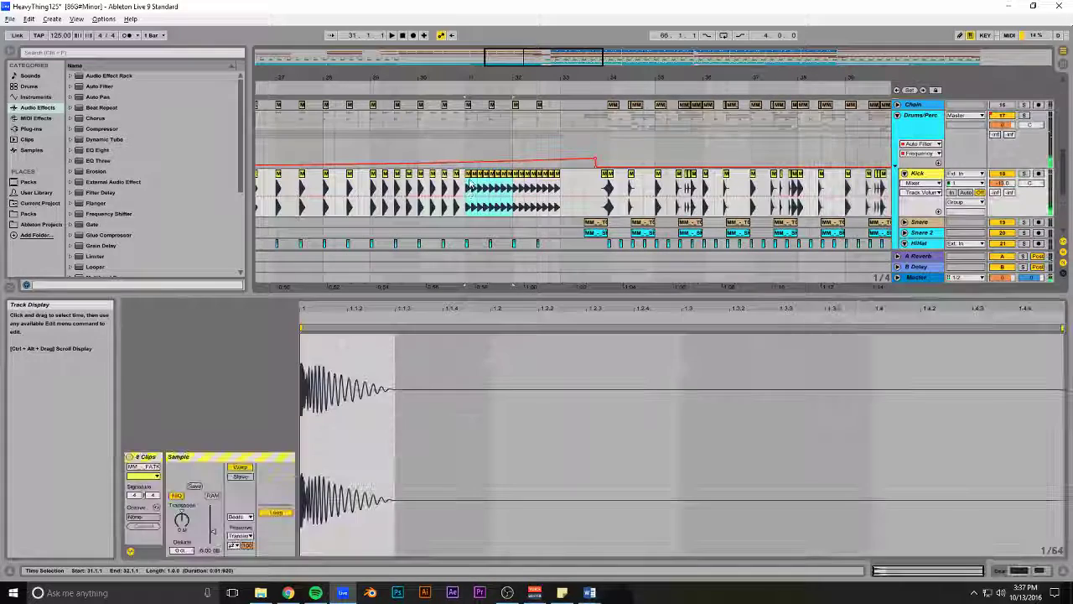
drag(211, 534, 211, 547)
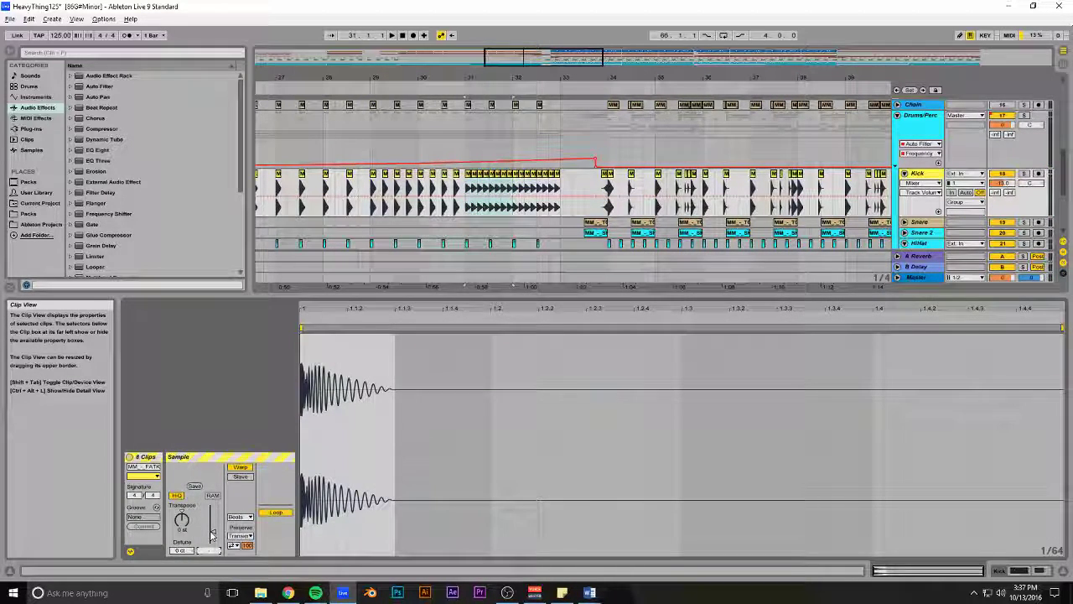
key(space)
click(408, 141)
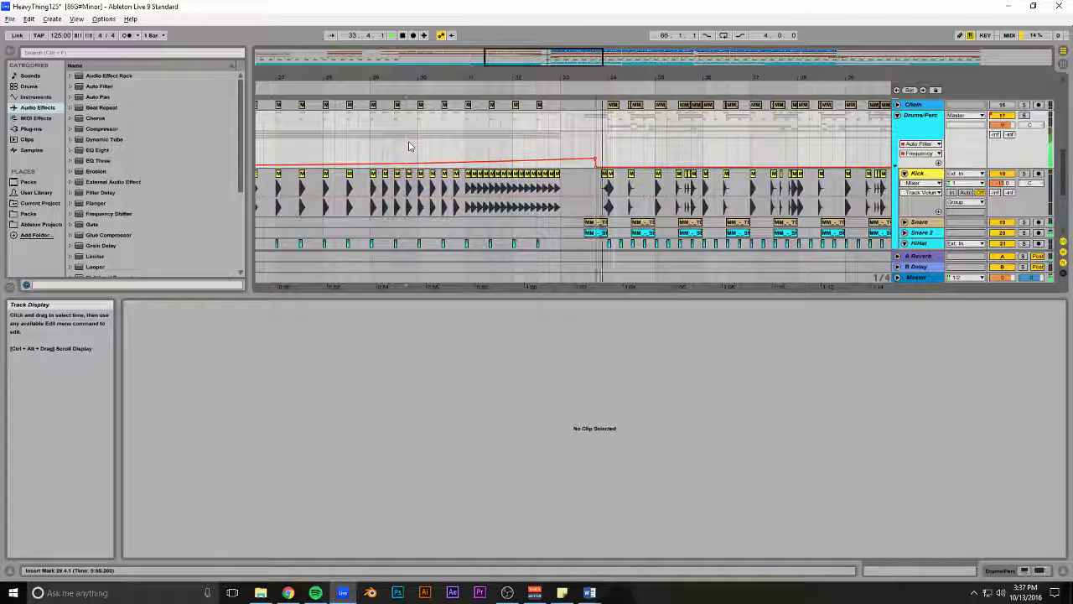
Save the set and show the device chain of the Basses group
scroll(572, 170, down, 1)
drag(554, 57, 548, 34)
scroll(547, 136, up, 6)
scroll(547, 137, up, 1)
key(ctrl+s)
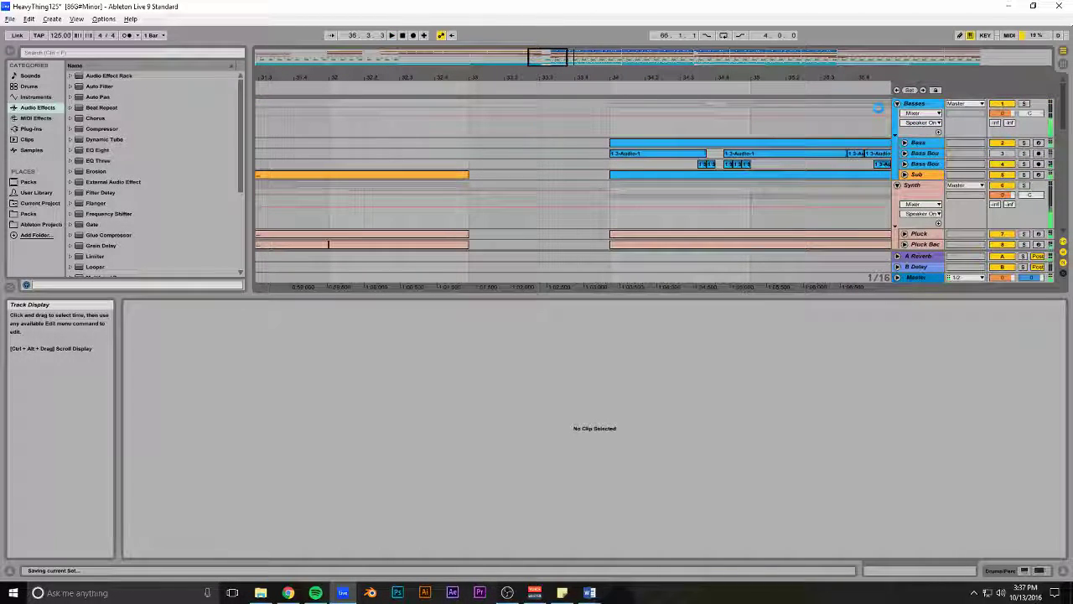
click(922, 106)
scroll(701, 139, down, 6)
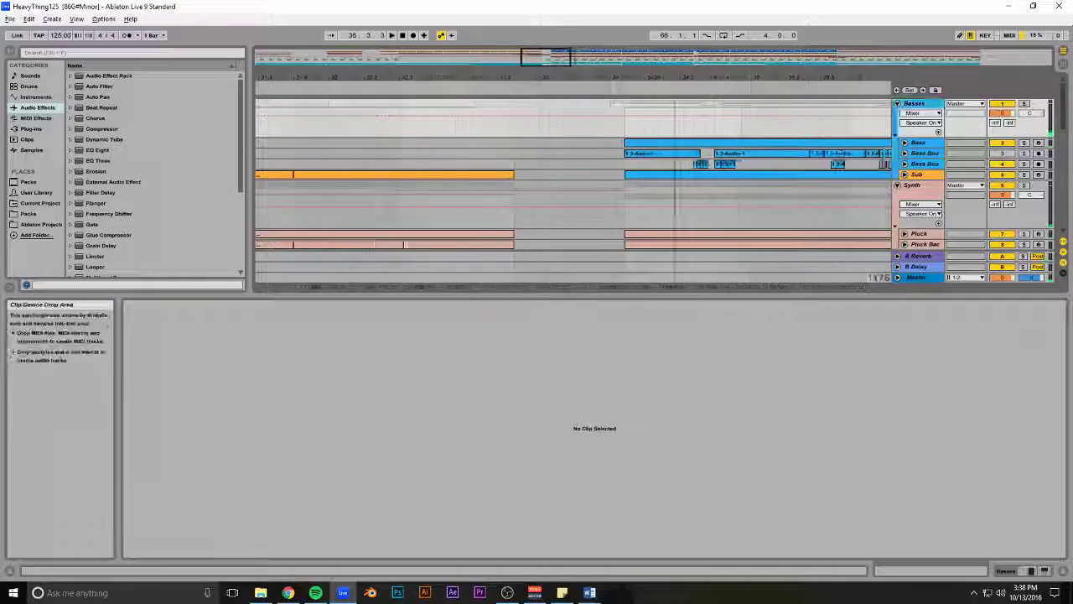
click(1033, 571)
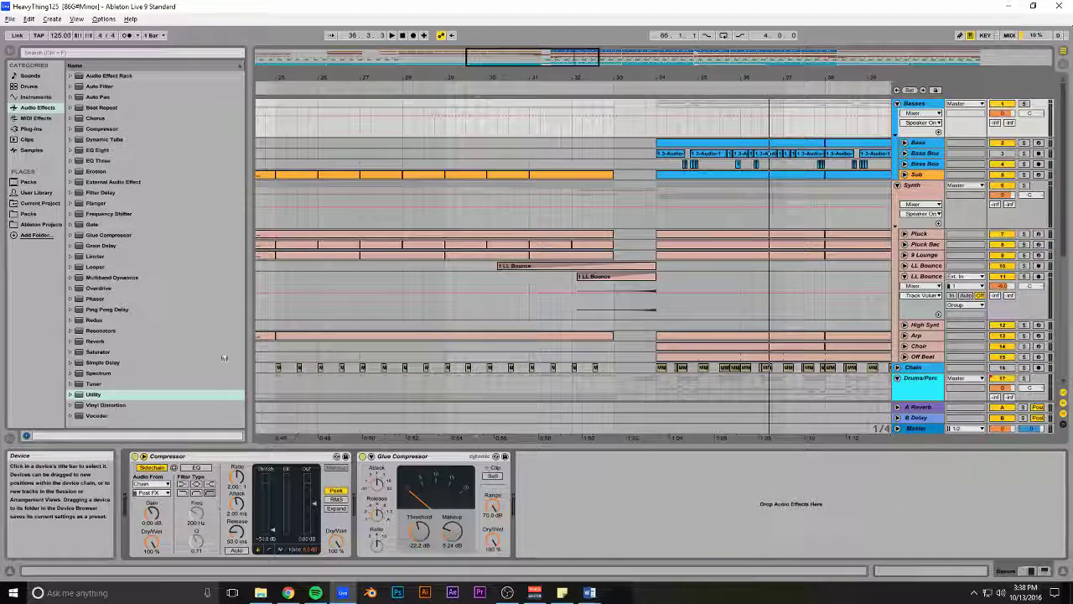
Add an Auto Filter after the Basses group's Glue Compressor and set it to high-pass with a cutoff of 26.0 Hz
drag(98, 87, 604, 503)
click(568, 531)
key(space)
drag(674, 485, 674, 578)
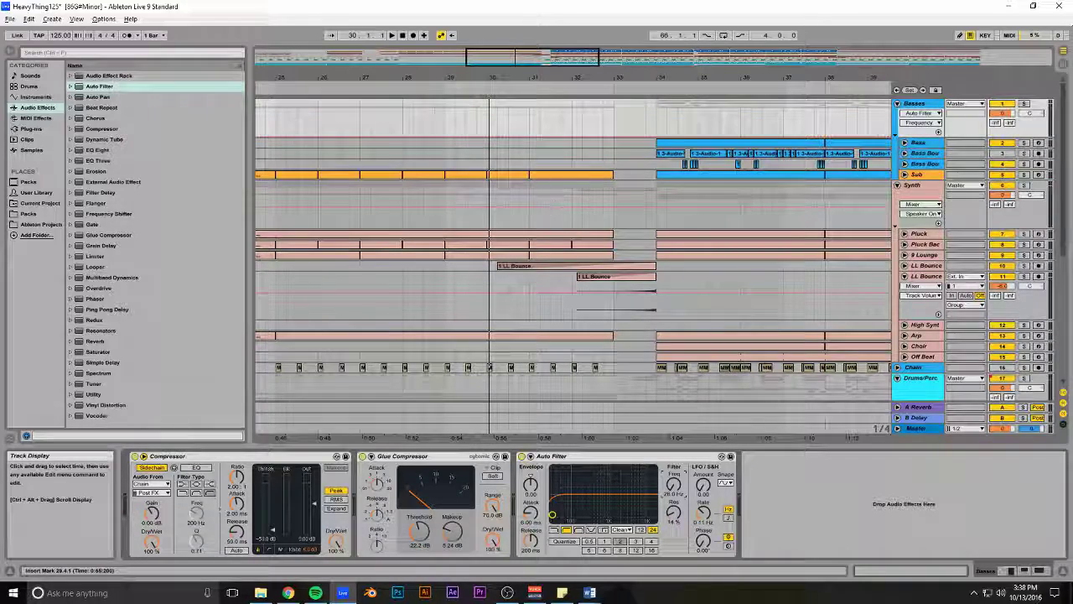
Automate the Basses Auto Filter frequency to rise from bar 25 to bar 33 and drop back by bar 34, and save the set
scroll(550, 402, down, 2)
mouse_move(560, 77)
mouse_down()
mouse_move(560, 38)
mouse_move(560, 65)
mouse_up()
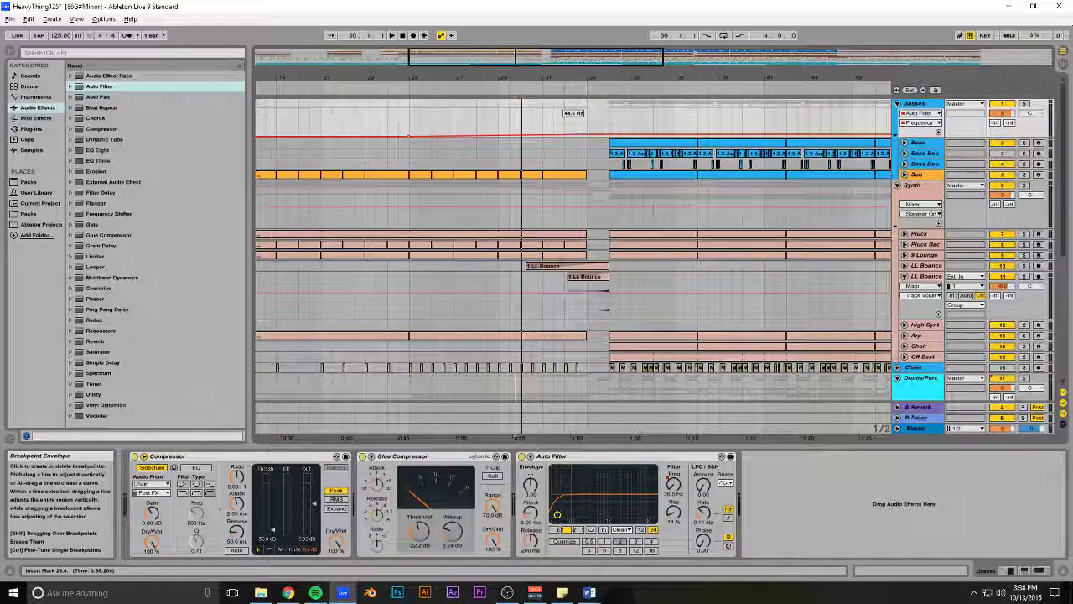
drag(588, 130, 588, 128)
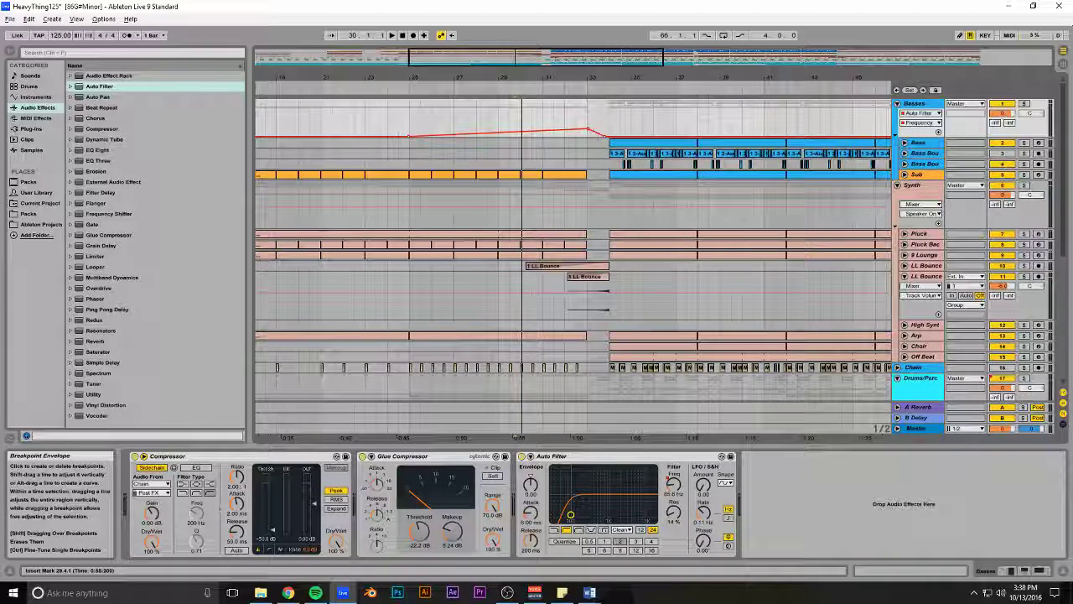
key(ctrl+s)
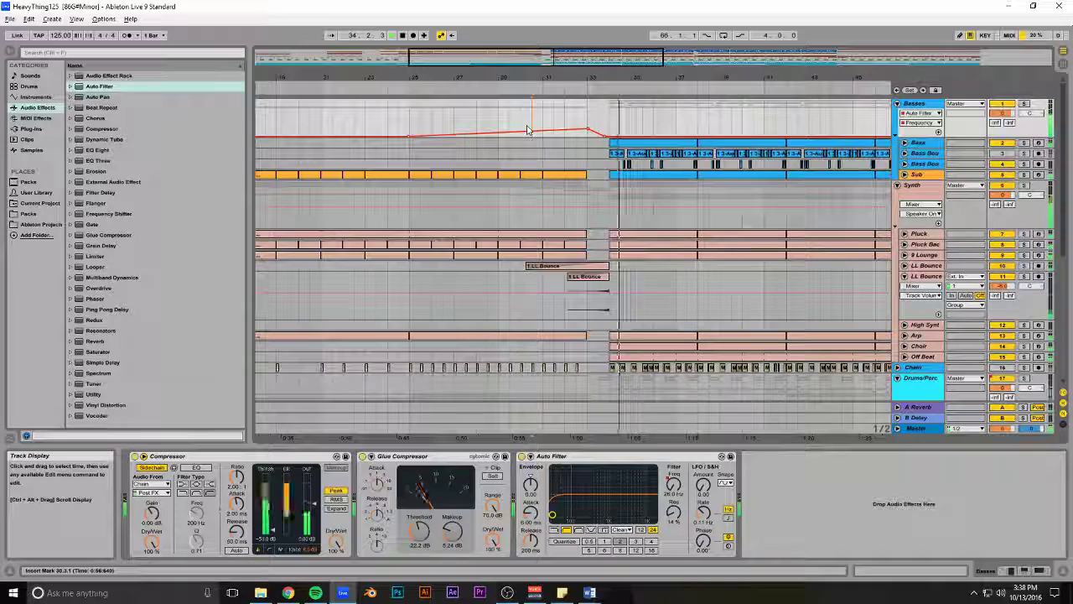
Add an Auto Filter after the Synth group's Compressor and set it to high-pass with a cutoff of 26.0 Hz
click(920, 186)
drag(103, 88, 419, 503)
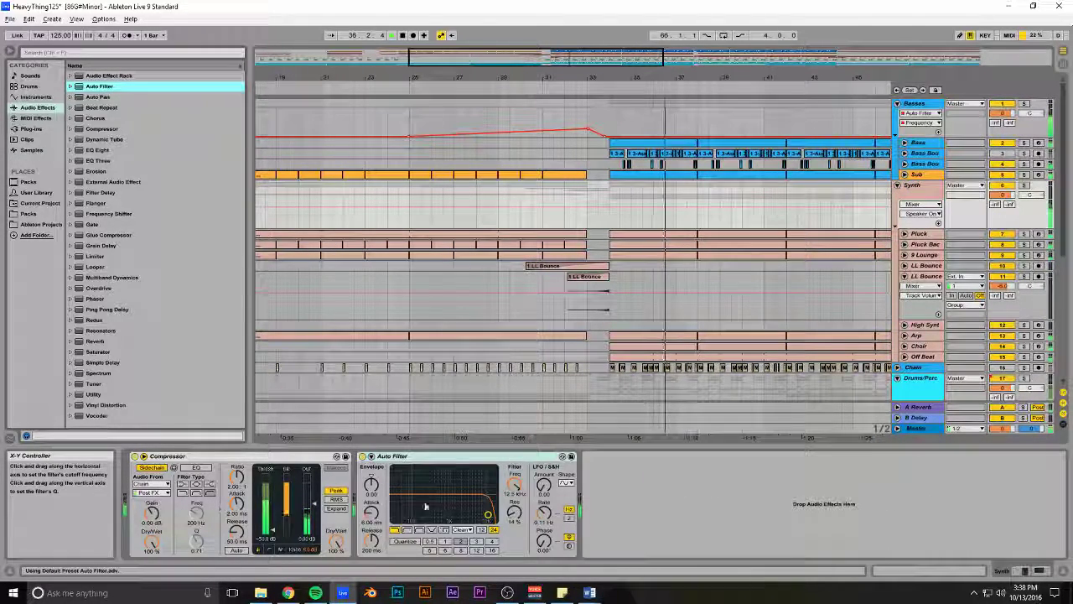
click(413, 531)
drag(517, 487, 516, 587)
Automate the Synth Auto Filter frequency to rise from bar 25 to about bar 33 and drop back by bar 34, and replay the build-up
click(605, 229)
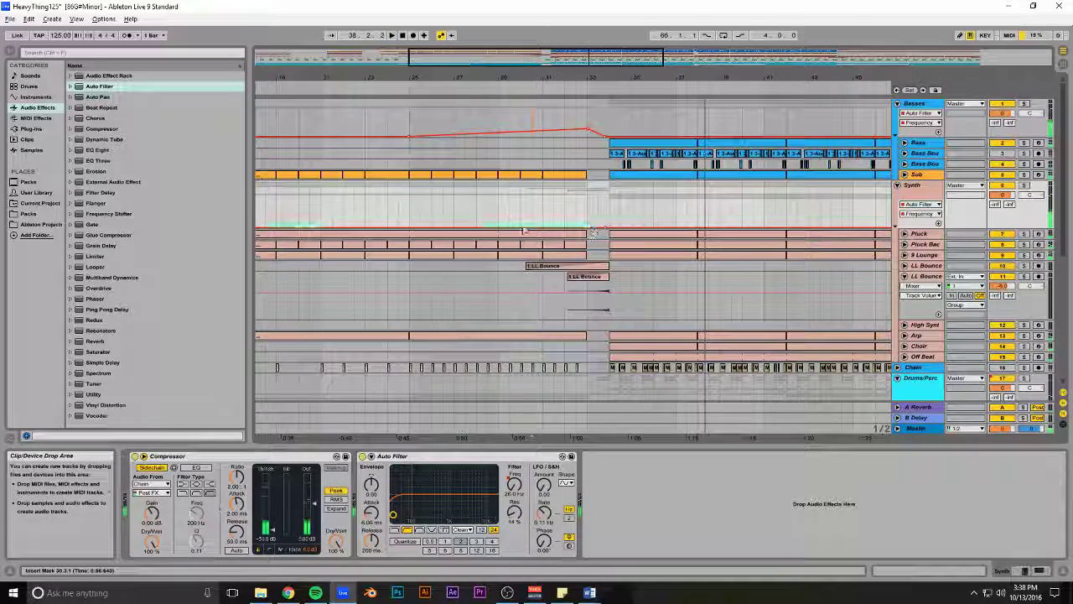
drag(596, 223, 597, 219)
click(469, 206)
key(space)
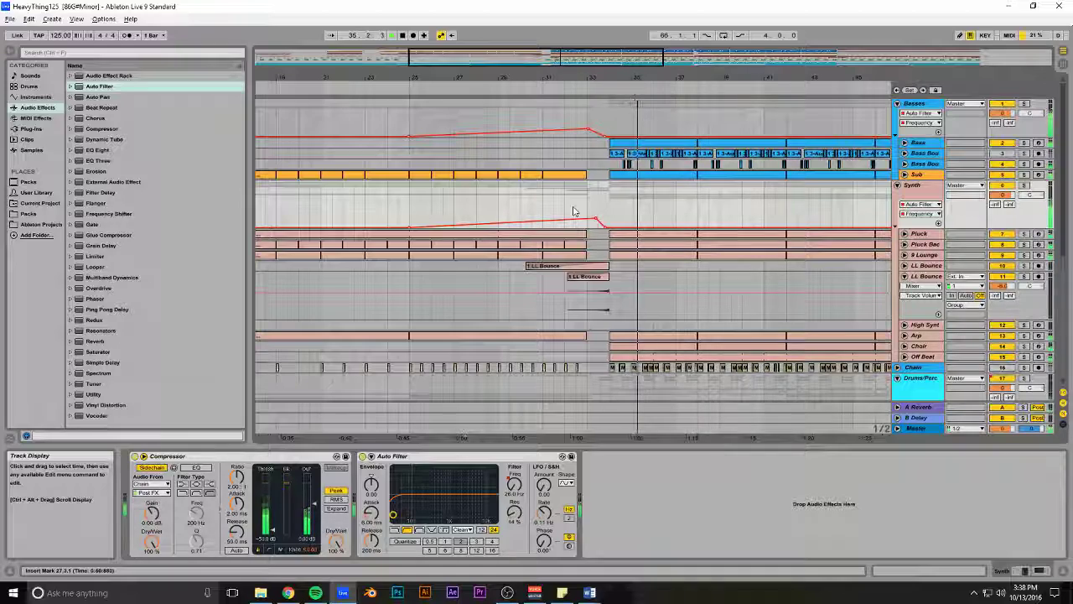
Open the IL Maximus on the Master track and try adjusting its low-band settings
drag(552, 58, 552, 26)
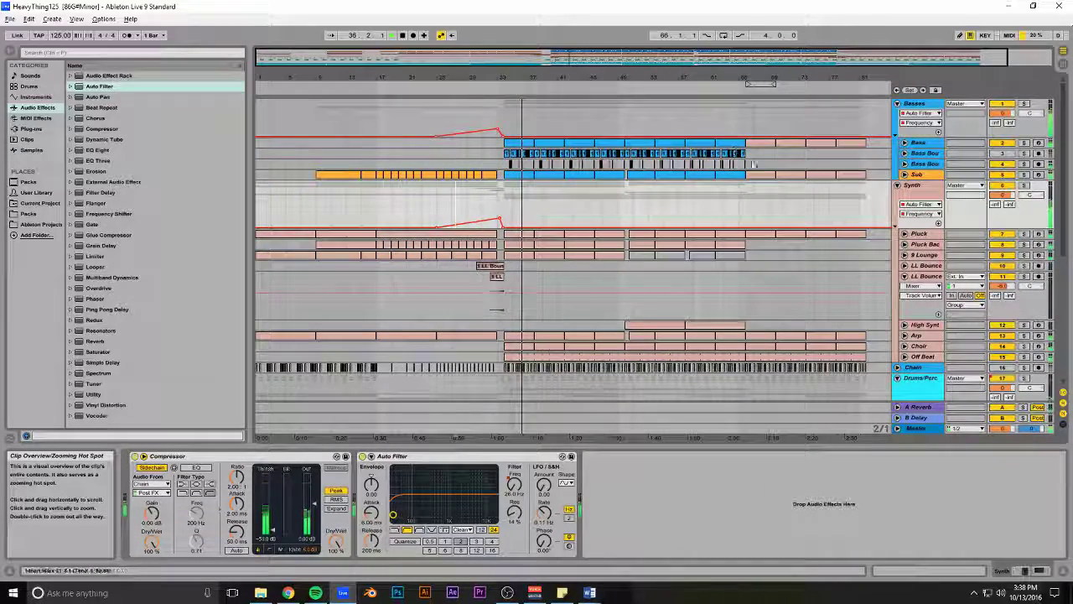
scroll(781, 259, down, 2)
click(919, 428)
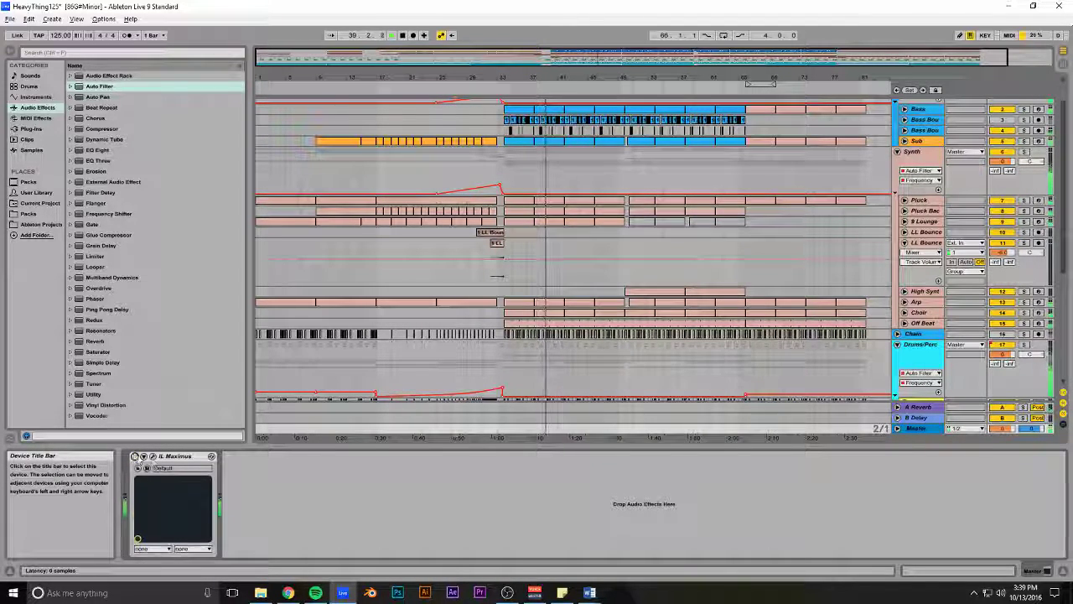
click(152, 456)
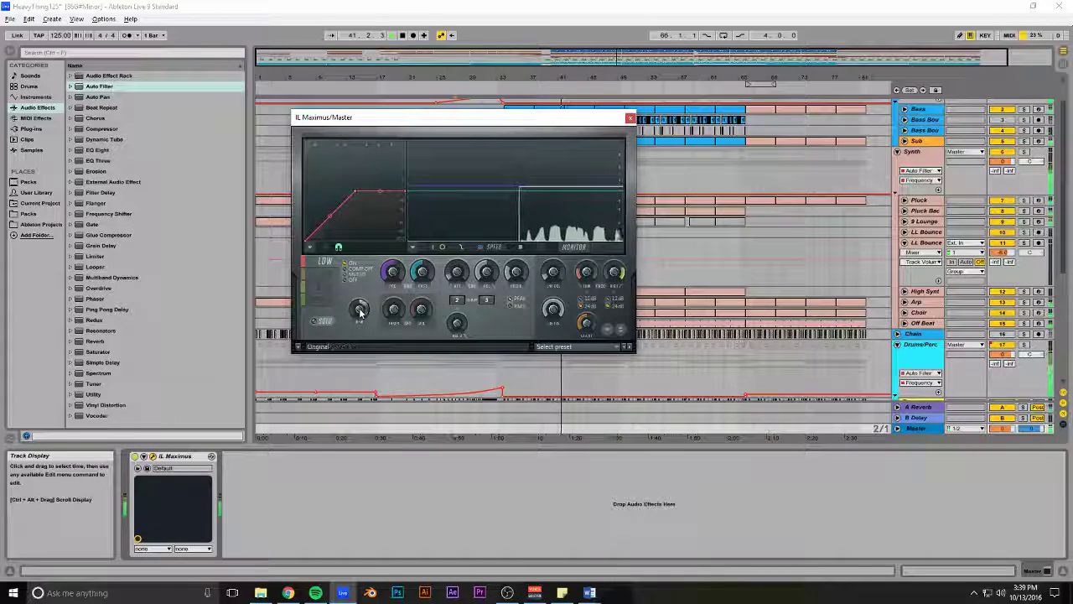
drag(365, 314, 364, 252)
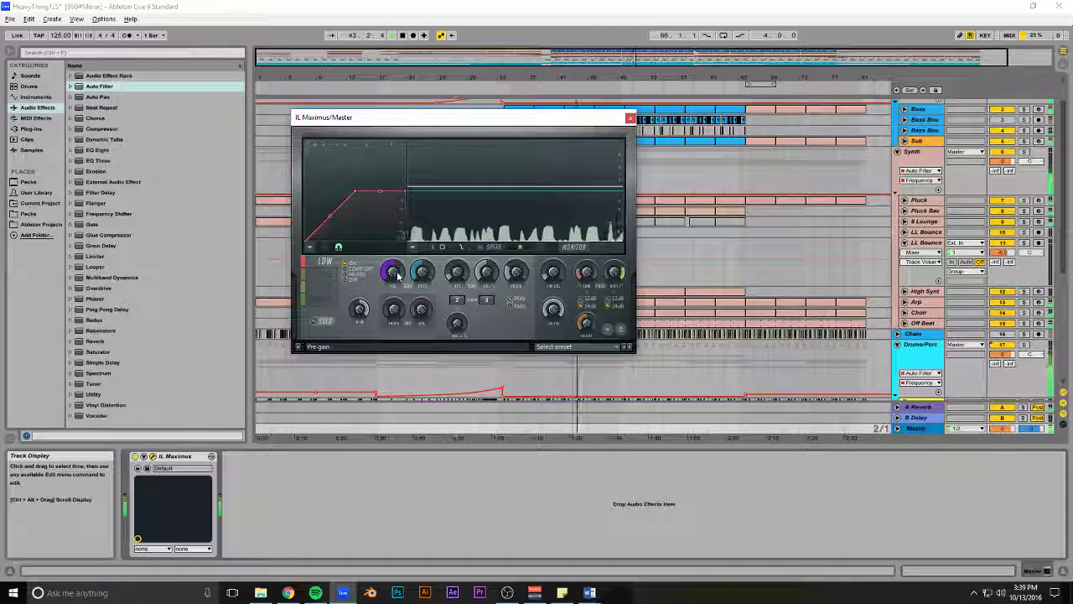
click(631, 117)
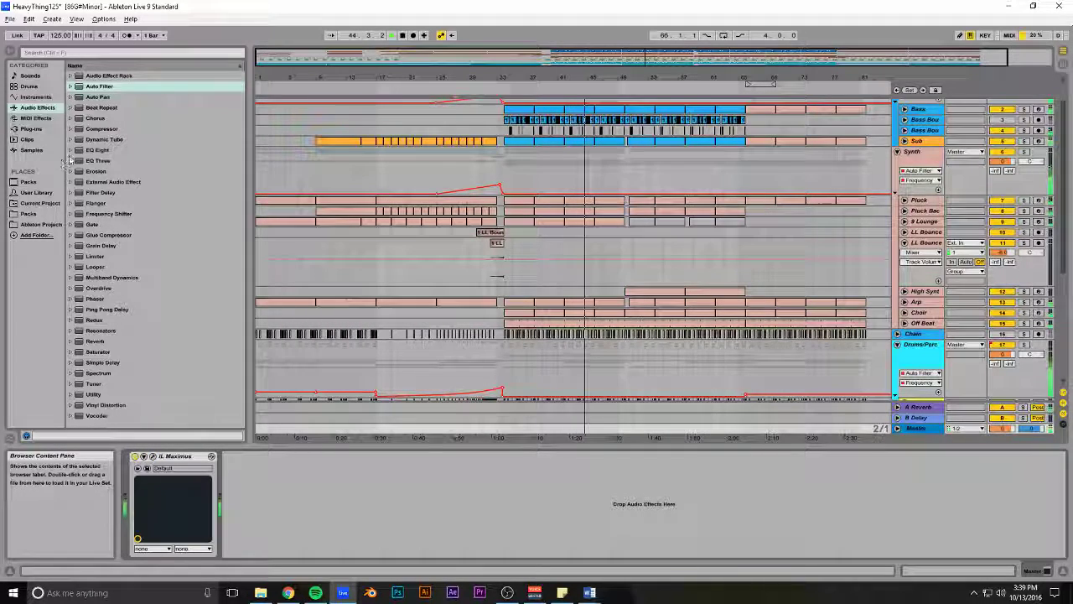
Replace the Master track's IL Maximus with a fresh instance of the plug-in and save the set
key(Delete)
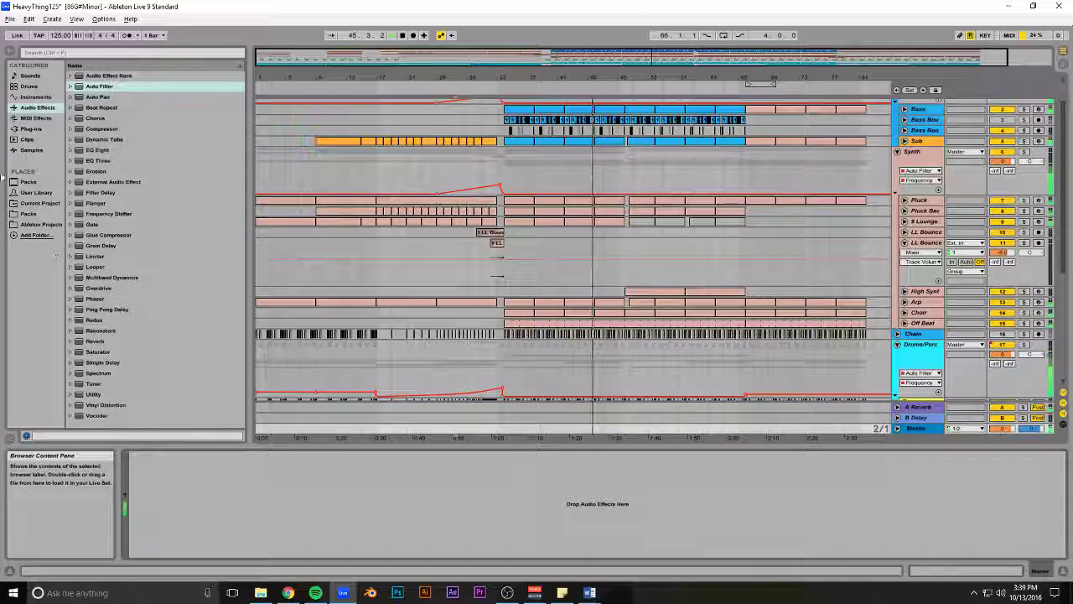
click(31, 130)
click(72, 77)
drag(117, 86, 193, 488)
click(633, 123)
key(ctrl+s)
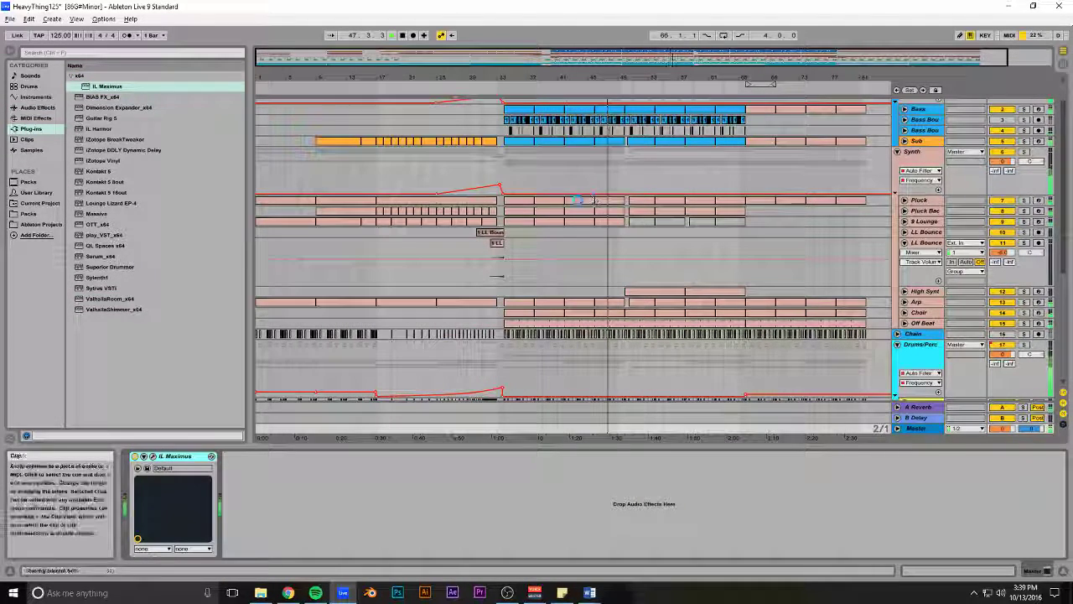
Fold the second LL Bounce track and inspect the High Synth track's Serum oscillator settings during playback
drag(505, 62, 505, 42)
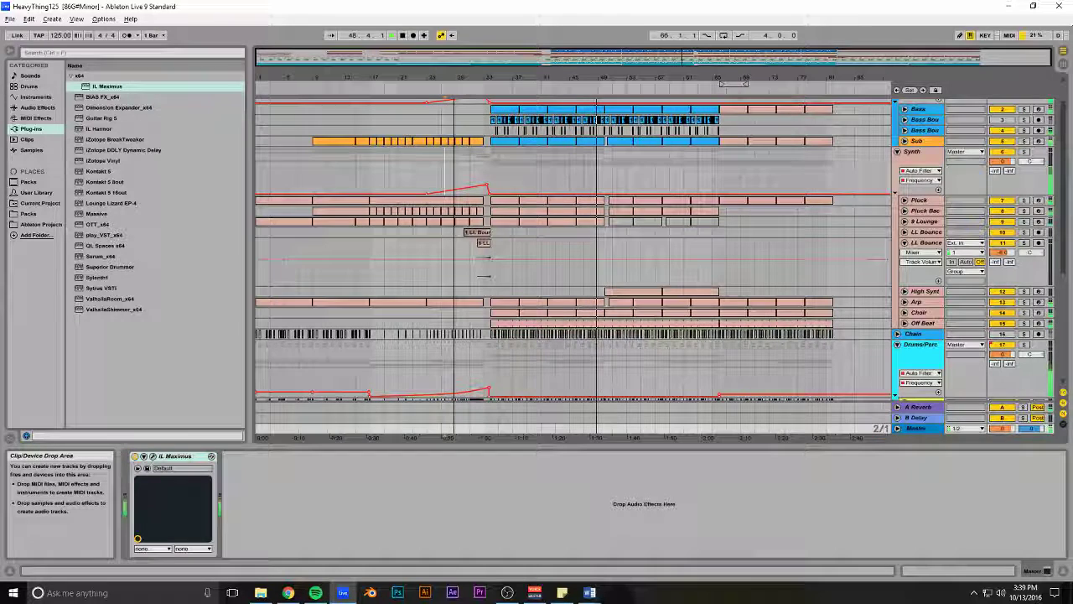
click(444, 181)
scroll(787, 189, up, 1)
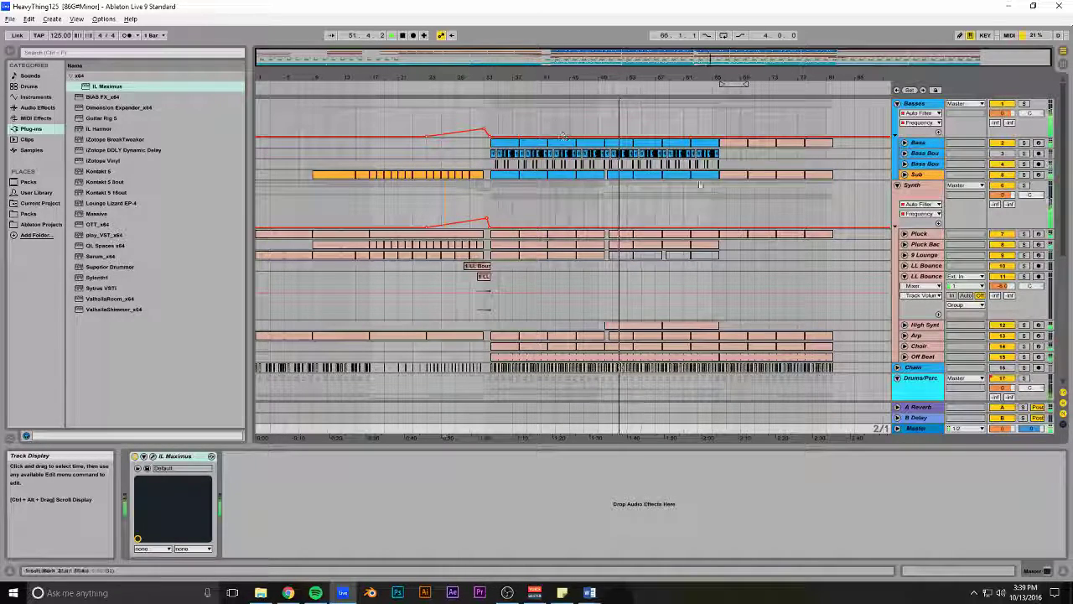
click(904, 276)
click(923, 286)
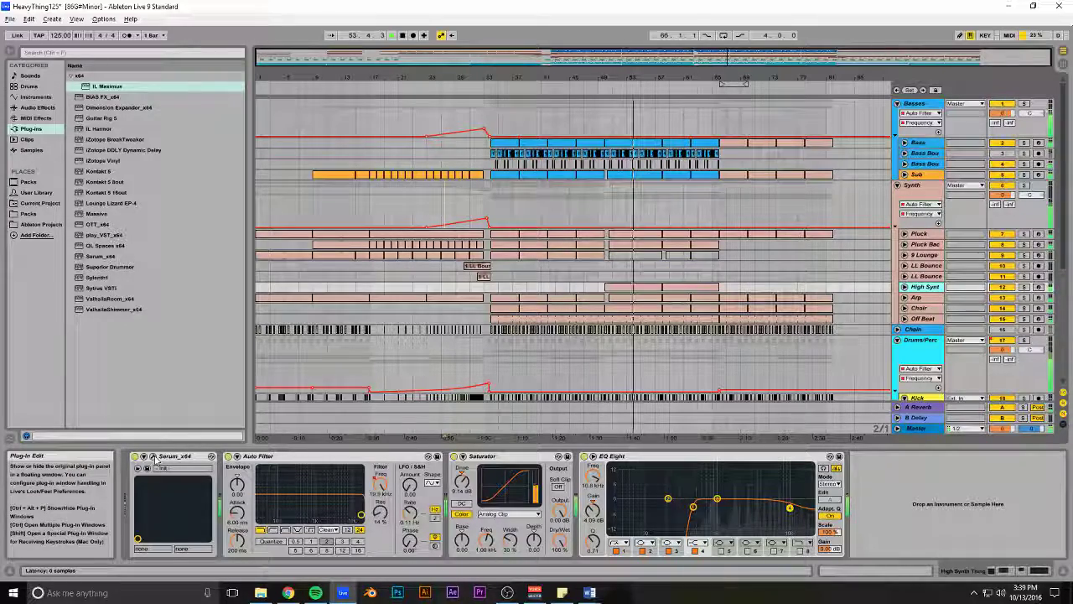
key(ctrl+alt+p)
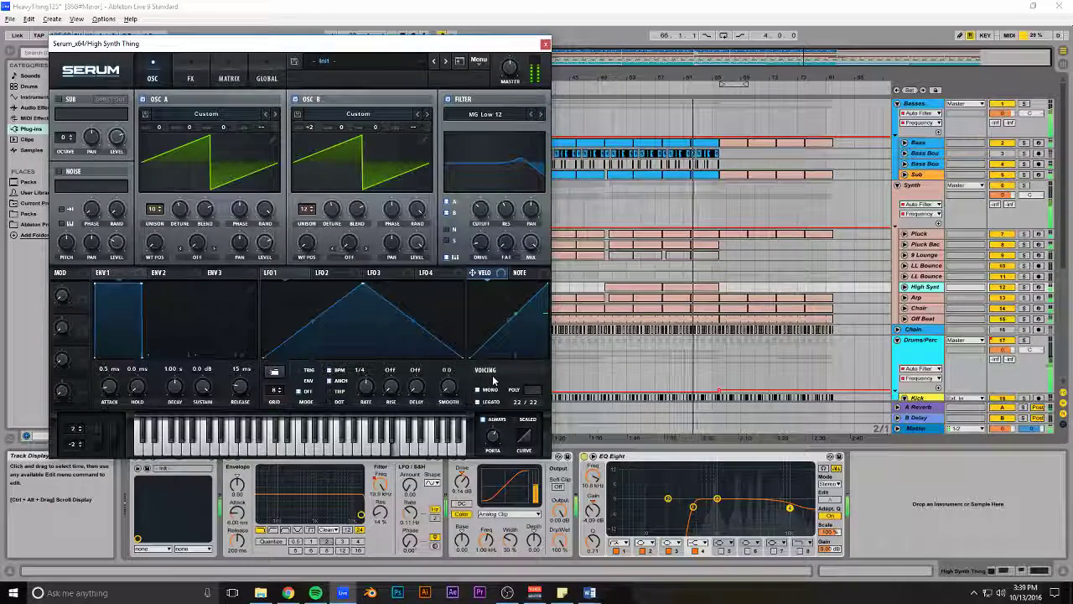
click(545, 44)
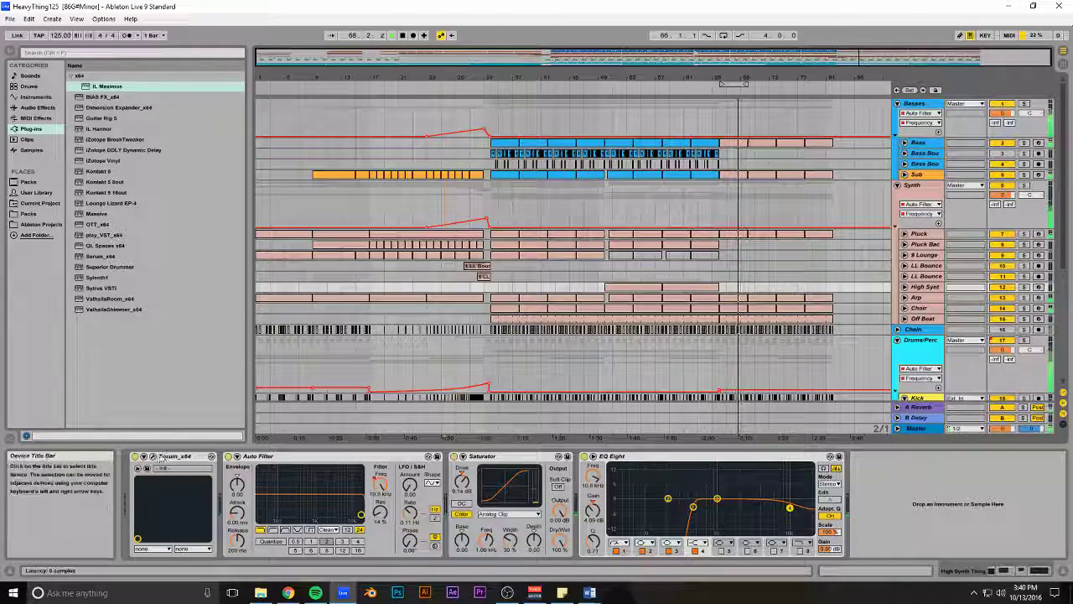
Enable the Distortion effect in the High Synth track's Serum and save the set
click(159, 457)
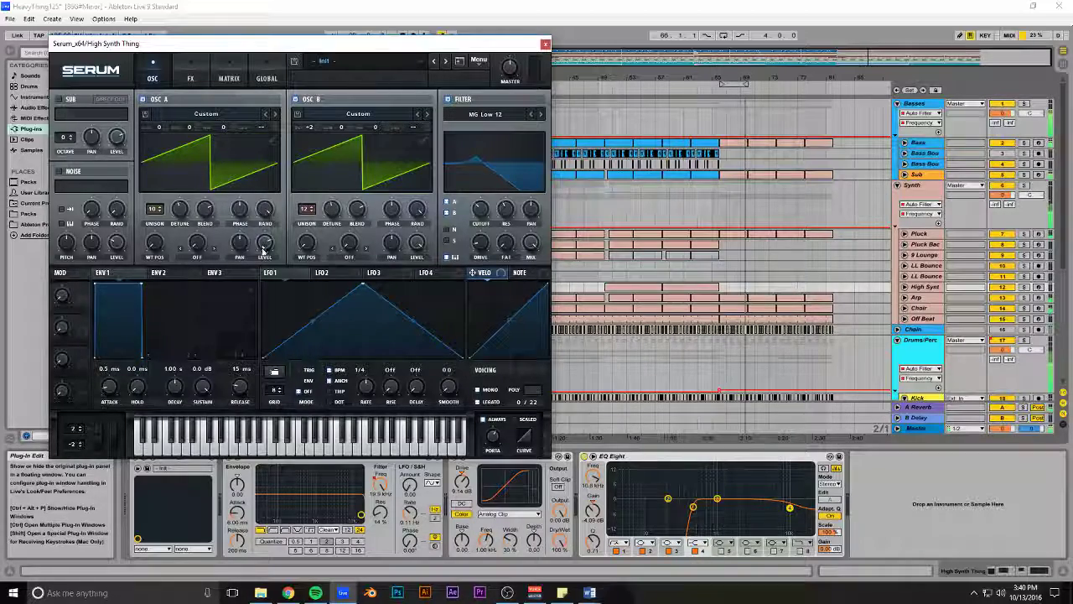
click(190, 79)
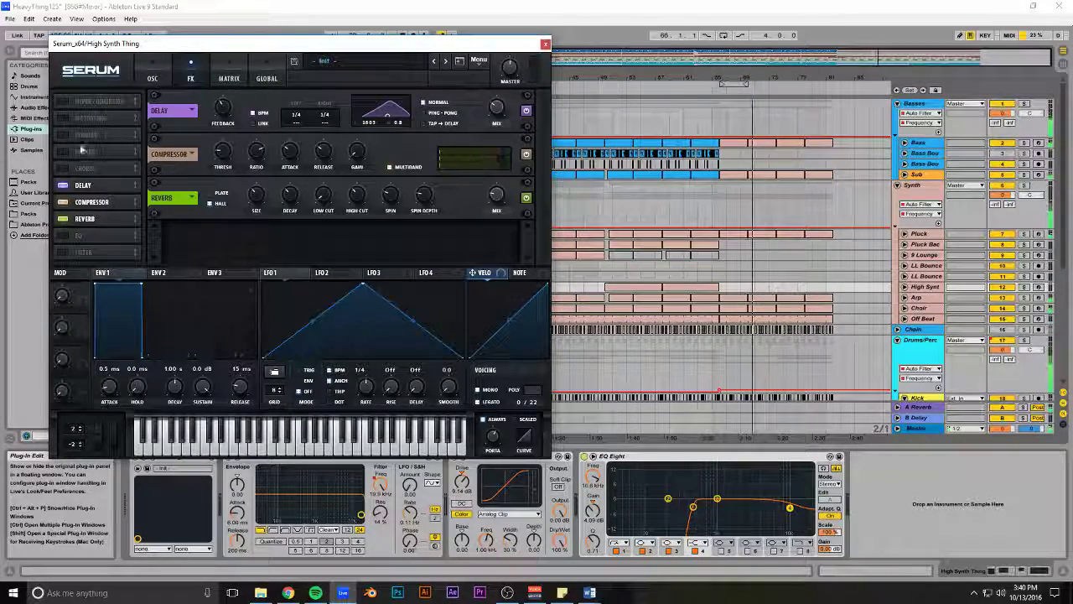
click(65, 120)
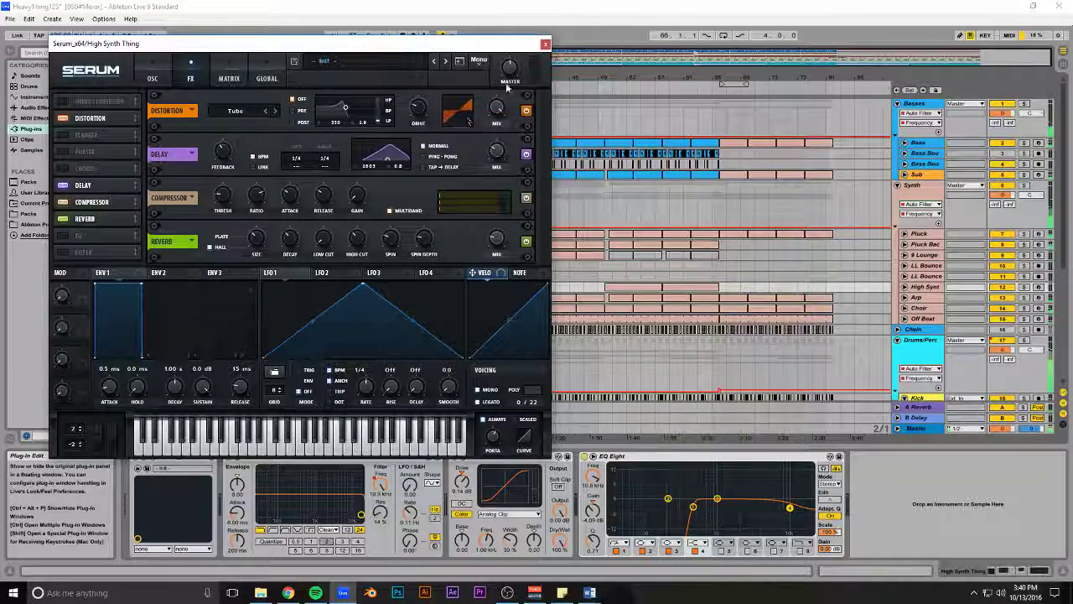
click(545, 43)
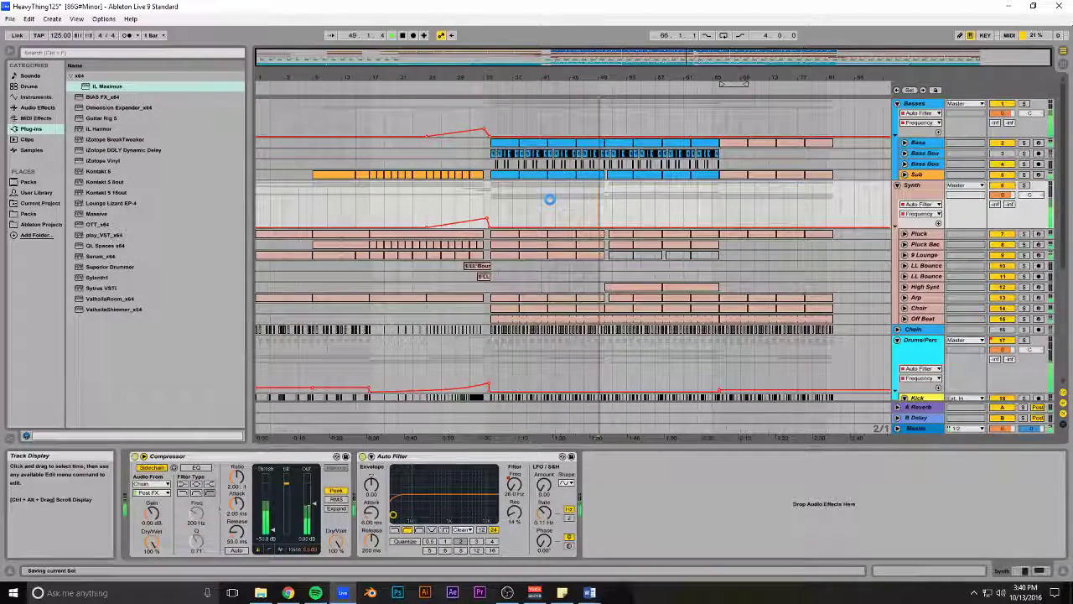
key(alt+Tab)
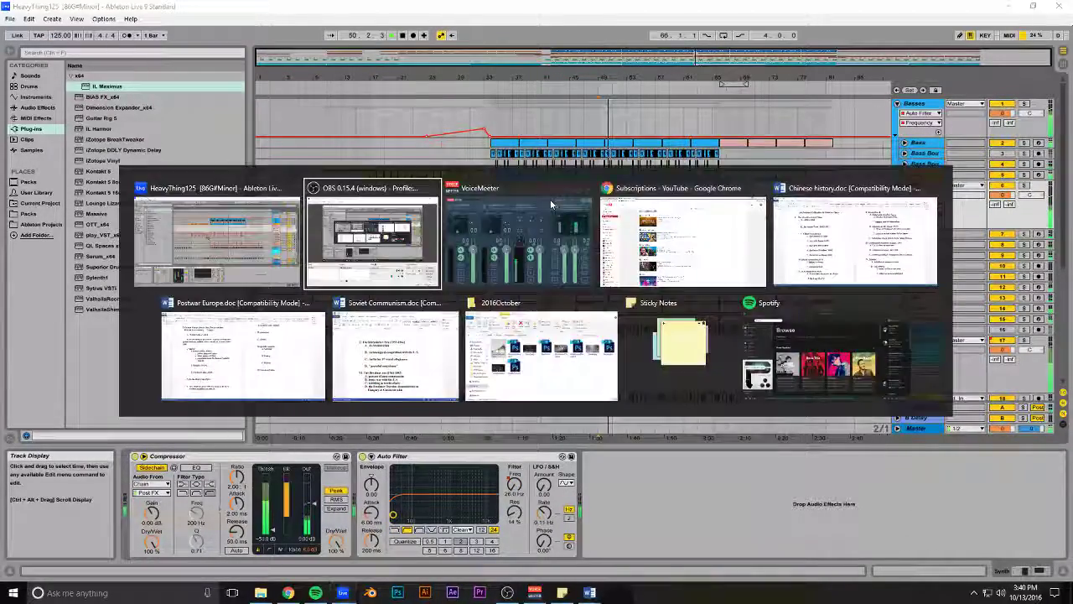
key(alt+Tab)
key(Tab)
key(Tab)
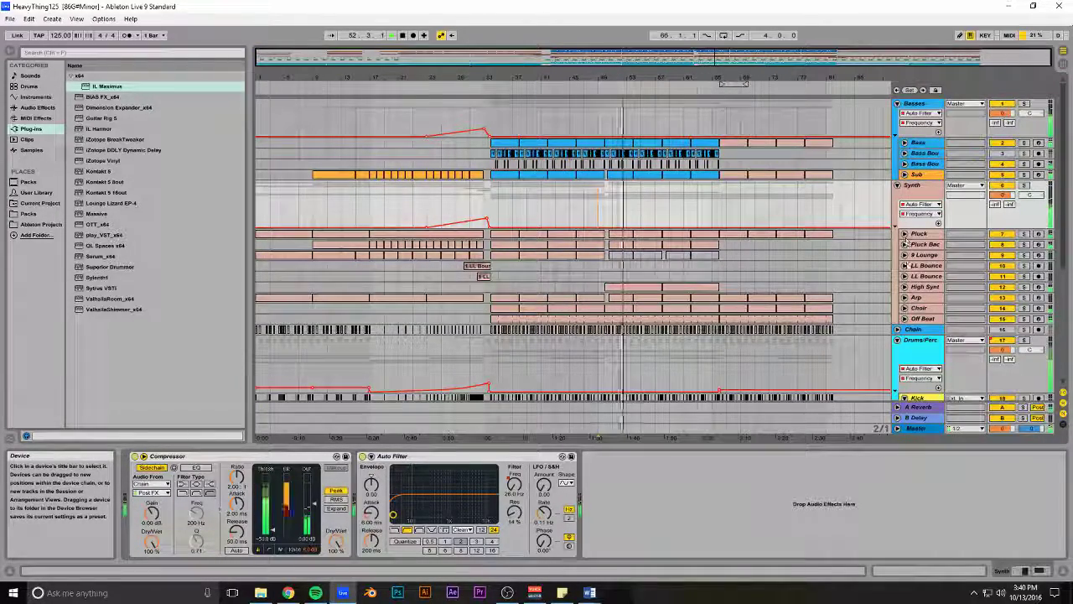
Cut the High Synth track's highs with another EQ Eight band at -10.5 dB and save the set
click(923, 287)
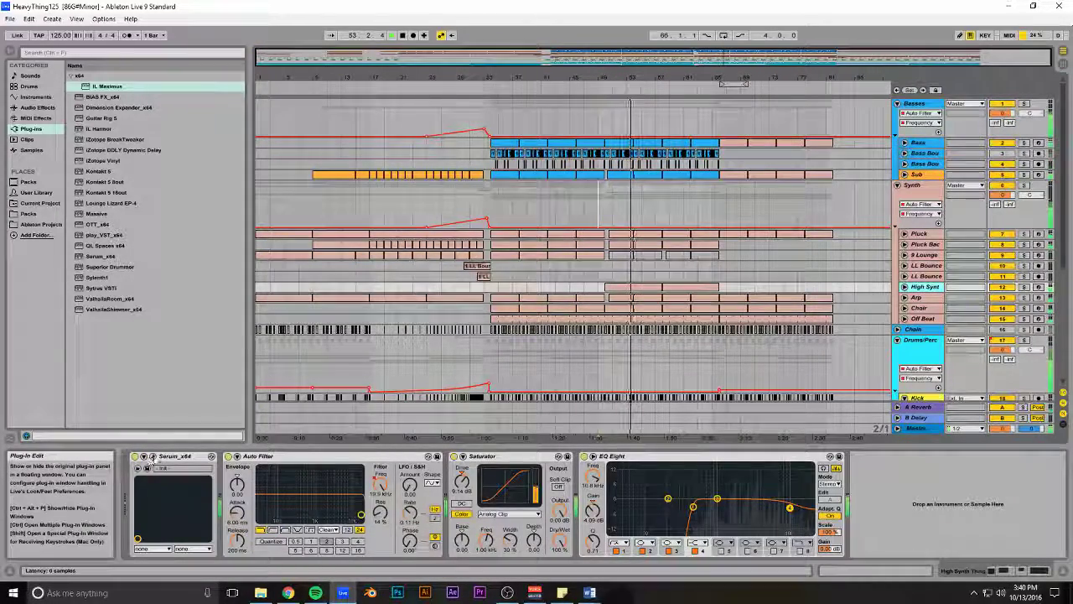
click(152, 457)
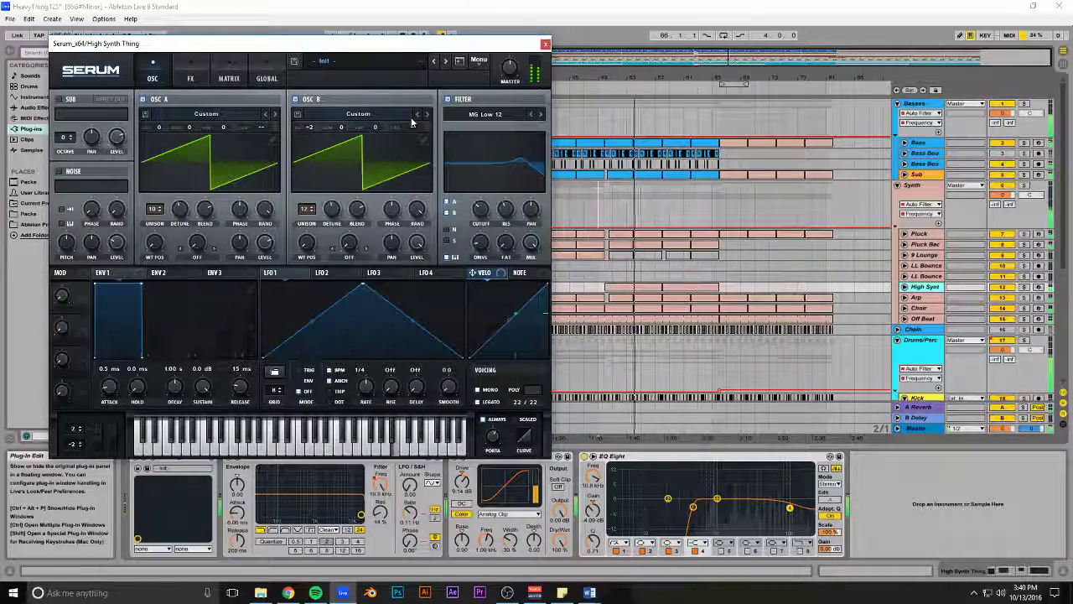
click(545, 44)
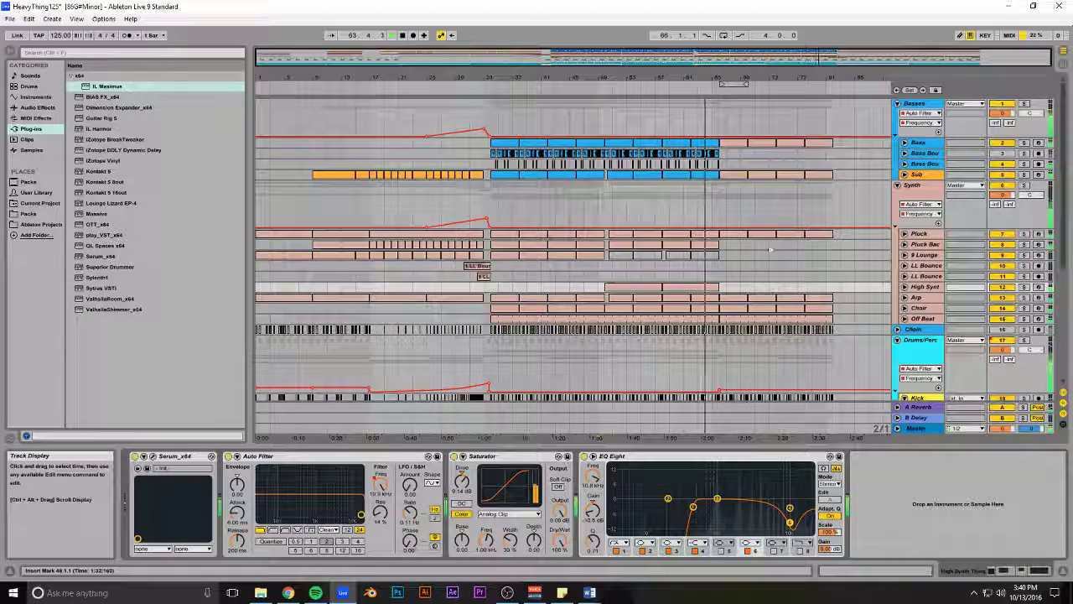
key(ctrl+s)
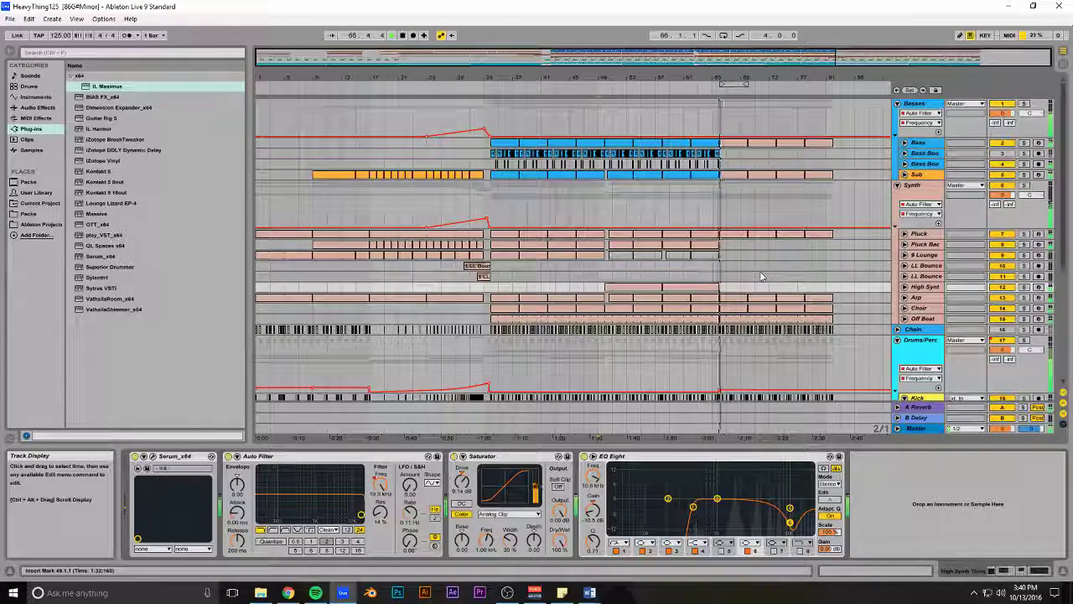
Look through the arrangement's tracks and replay the transition at bar 66 from bar 64
scroll(761, 277, down, 3)
scroll(760, 280, down, 4)
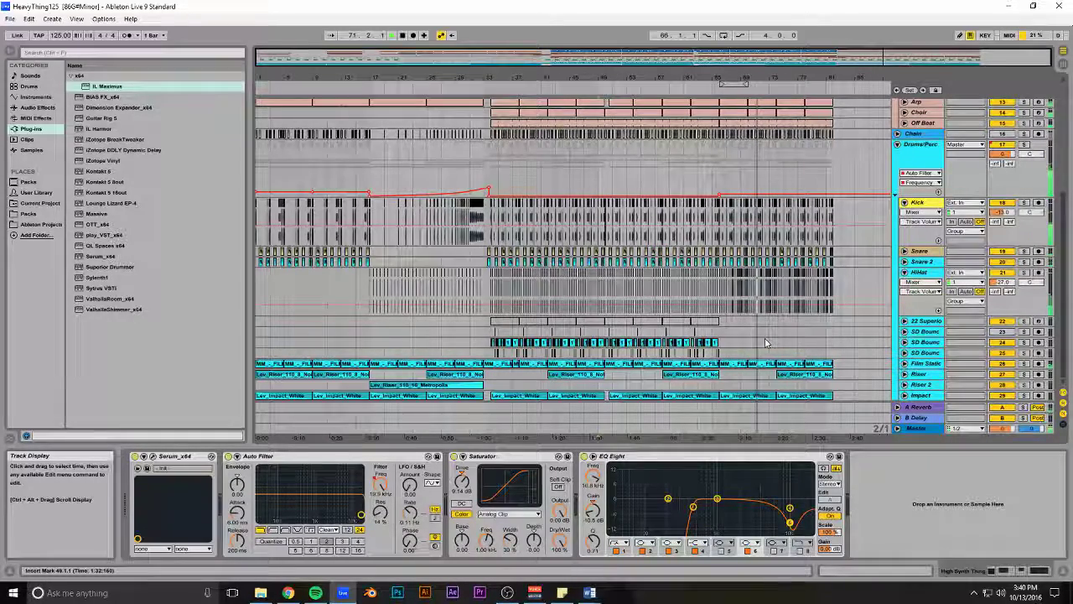
scroll(770, 344, up, 3)
scroll(749, 201, up, 3)
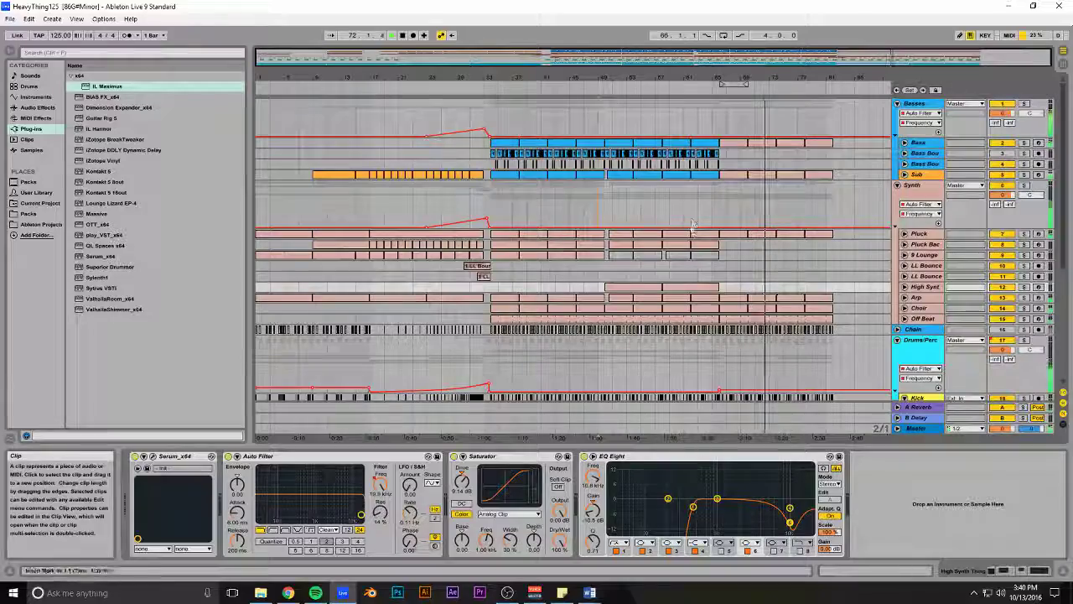
click(712, 207)
key(space)
key(space)
drag(741, 57, 861, 57)
click(520, 208)
key(space)
key(space)
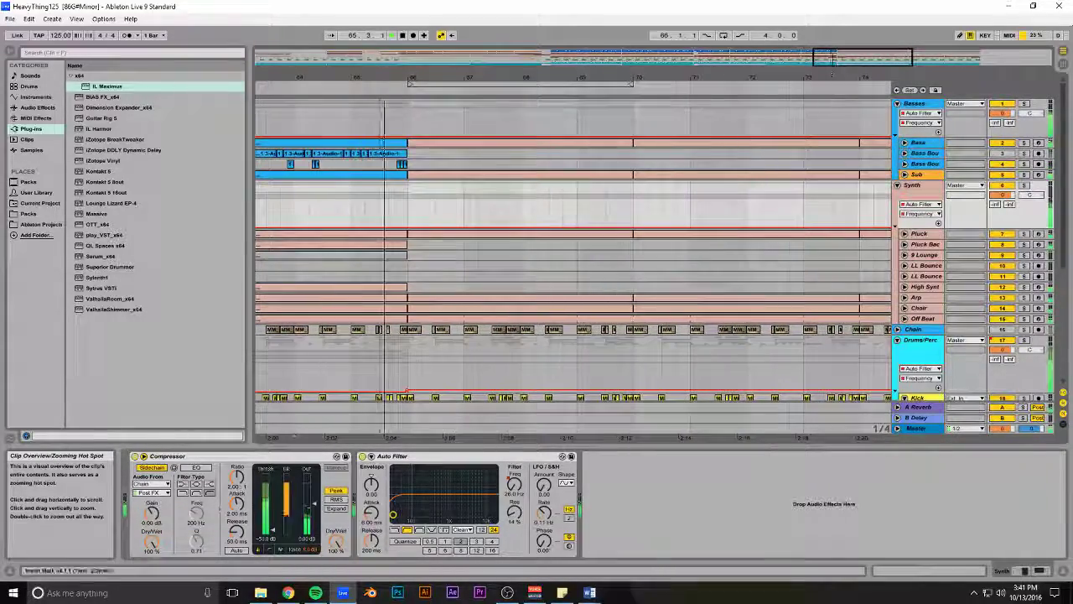
Examine the drum, synth and bass tracks after bar 66 and the Drums/Perc group's device chain
scroll(494, 219, down, 5)
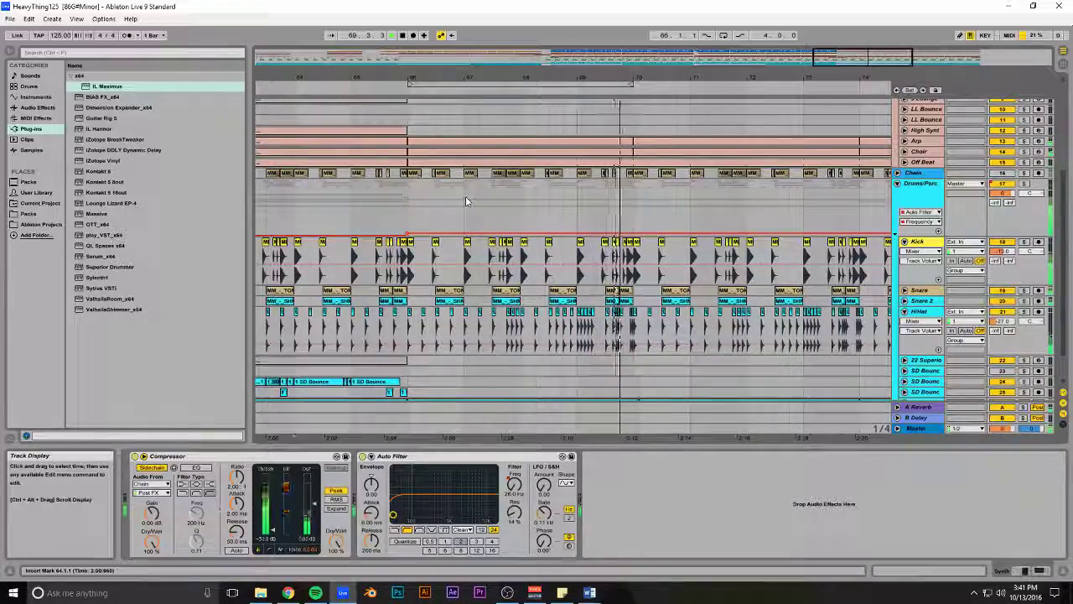
drag(579, 78, 580, 52)
drag(878, 76, 888, 72)
scroll(693, 228, up, 2)
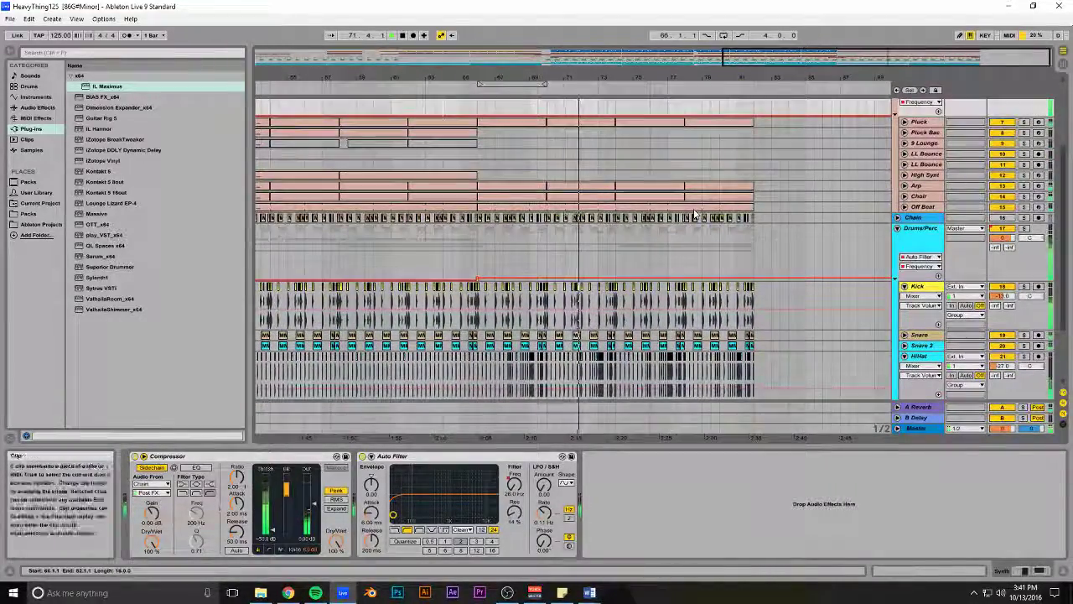
scroll(504, 232, up, 4)
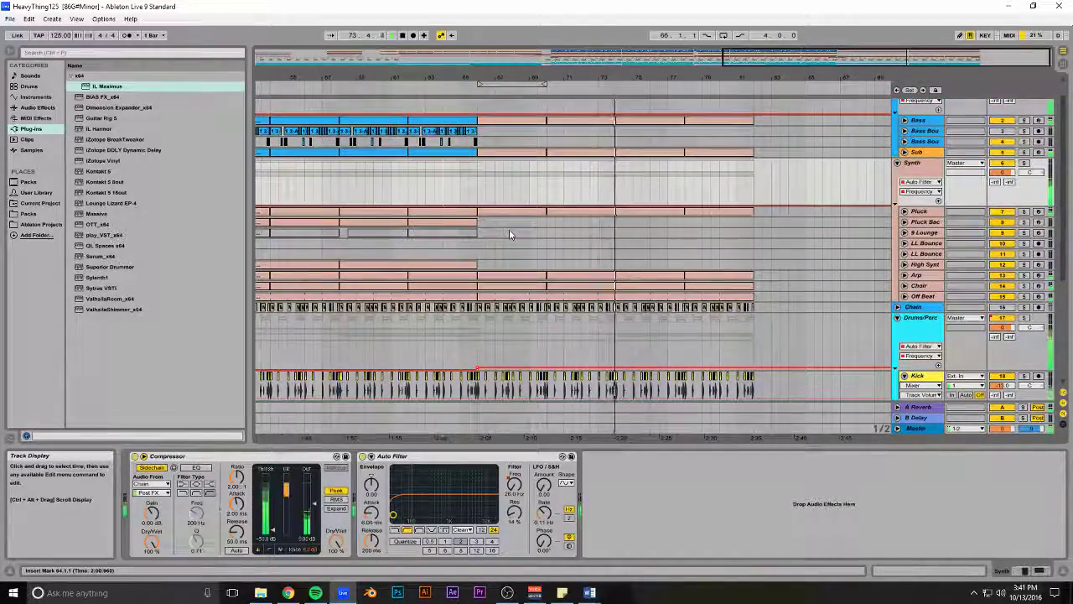
scroll(509, 229, down, 7)
click(618, 184)
click(592, 181)
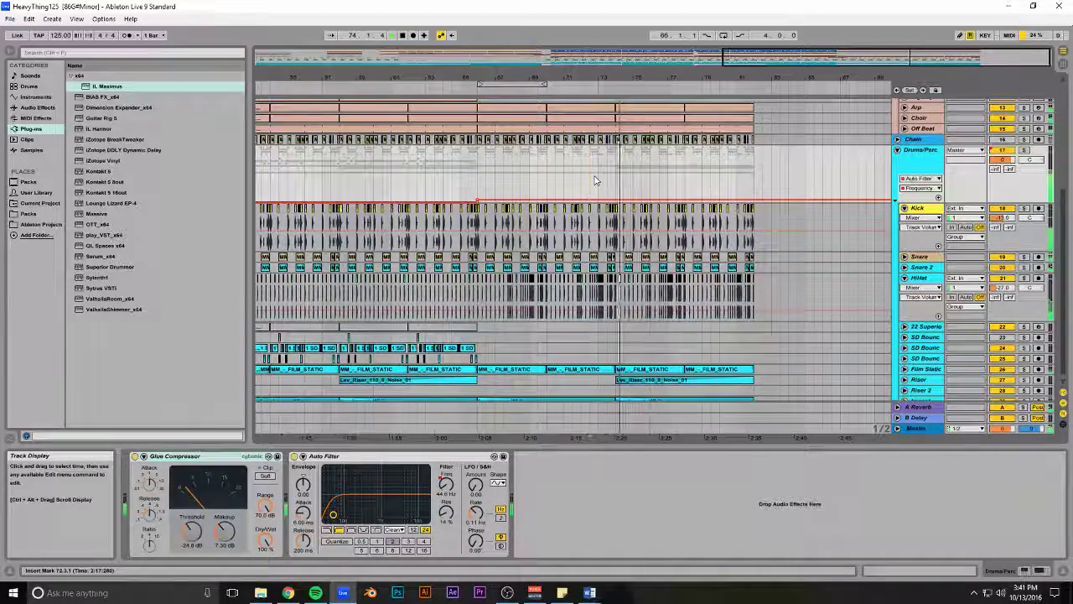
scroll(596, 182, down, 1)
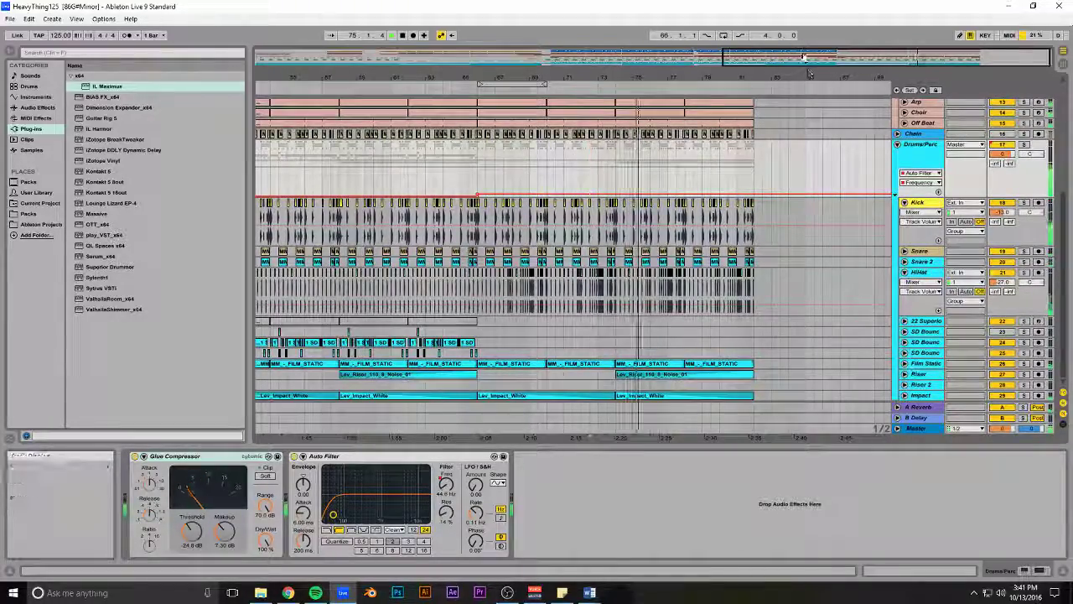
Fold all the track groups in the arrangement and save the set
drag(805, 59, 788, 17)
scroll(360, 221, up, 8)
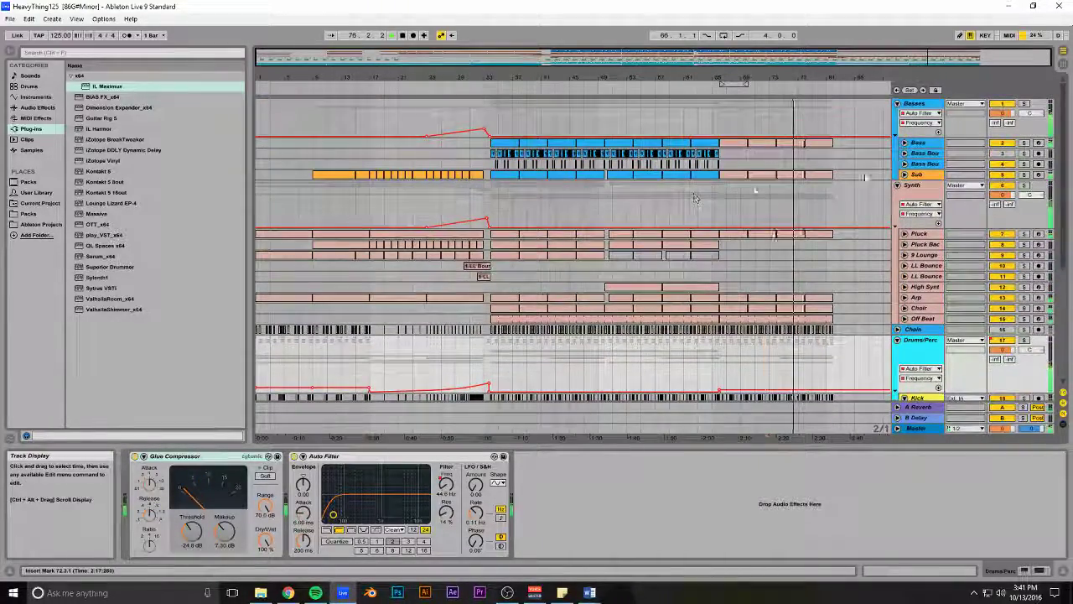
alt+click(898, 185)
key(ctrl+s)
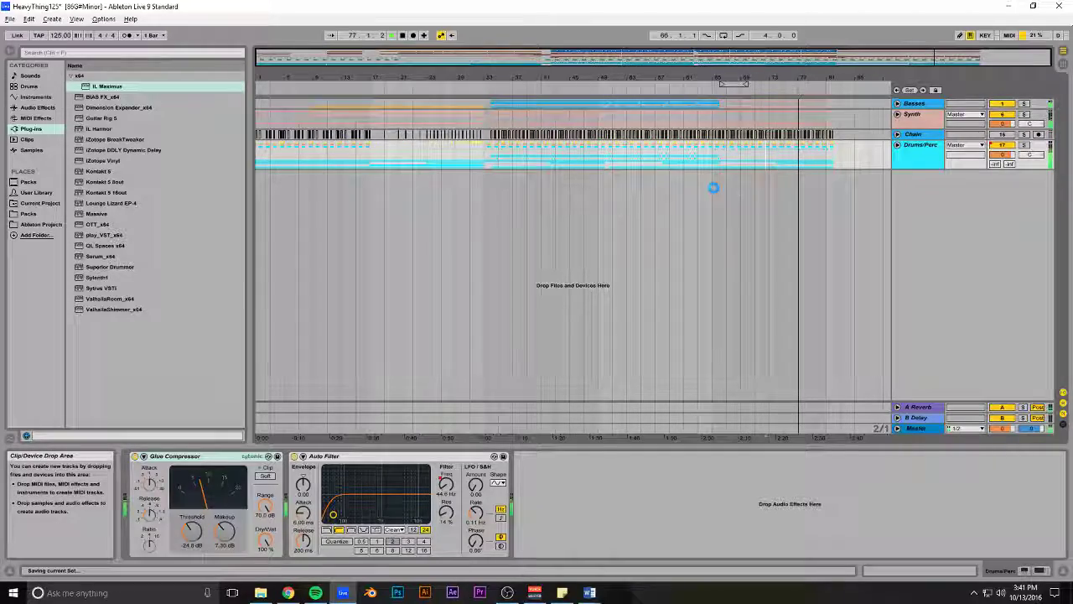
Unfold the Drums/Perc group with its tracks collapsed, delete the kick hit at 31.2.3 and replay from bar 31
click(897, 145)
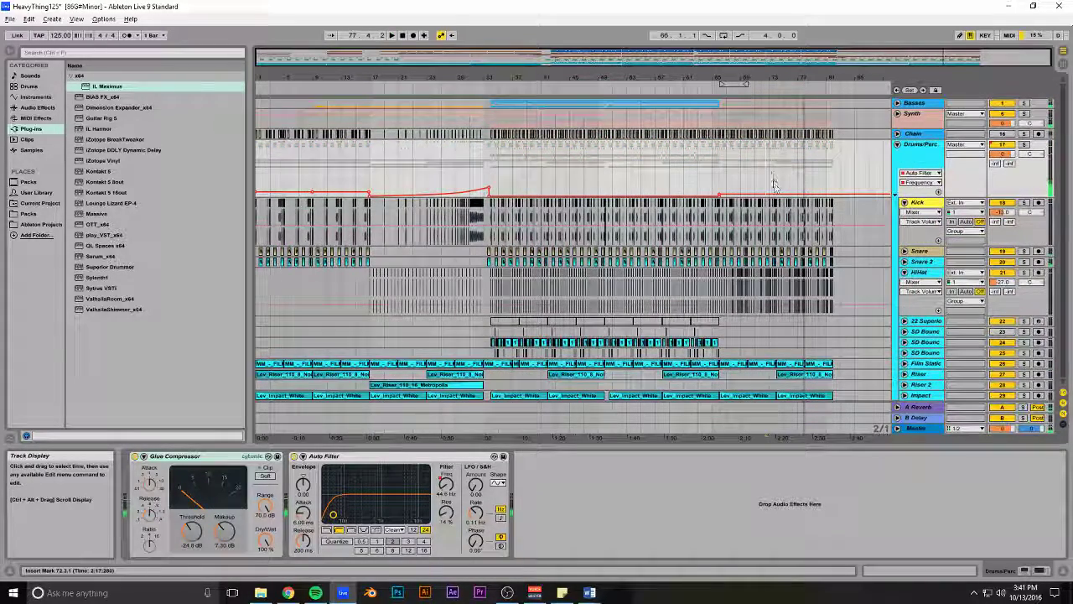
alt+click(904, 203)
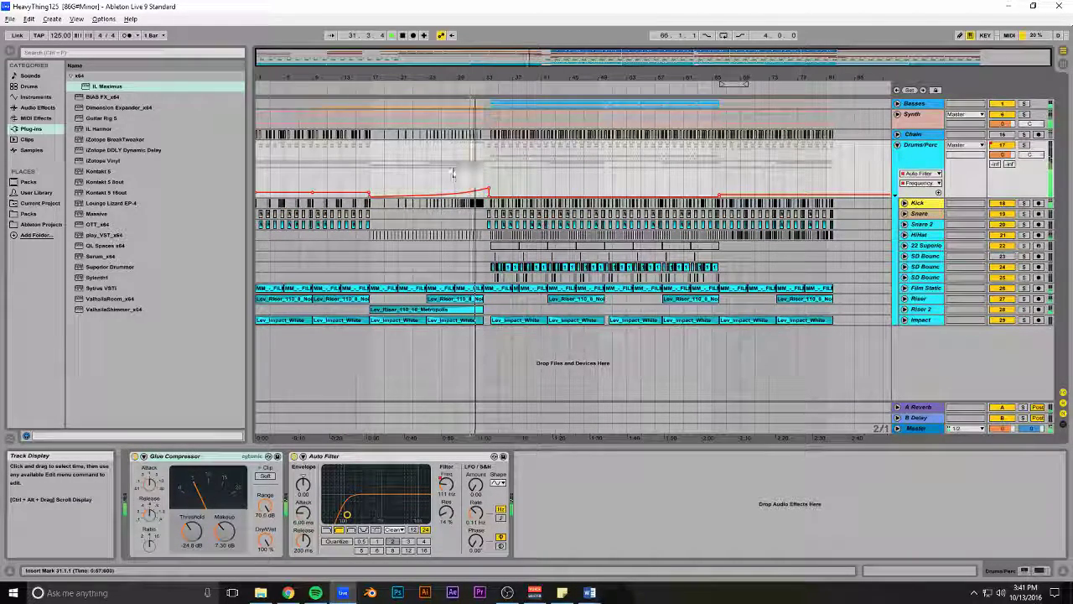
drag(469, 65, 533, 154)
click(524, 206)
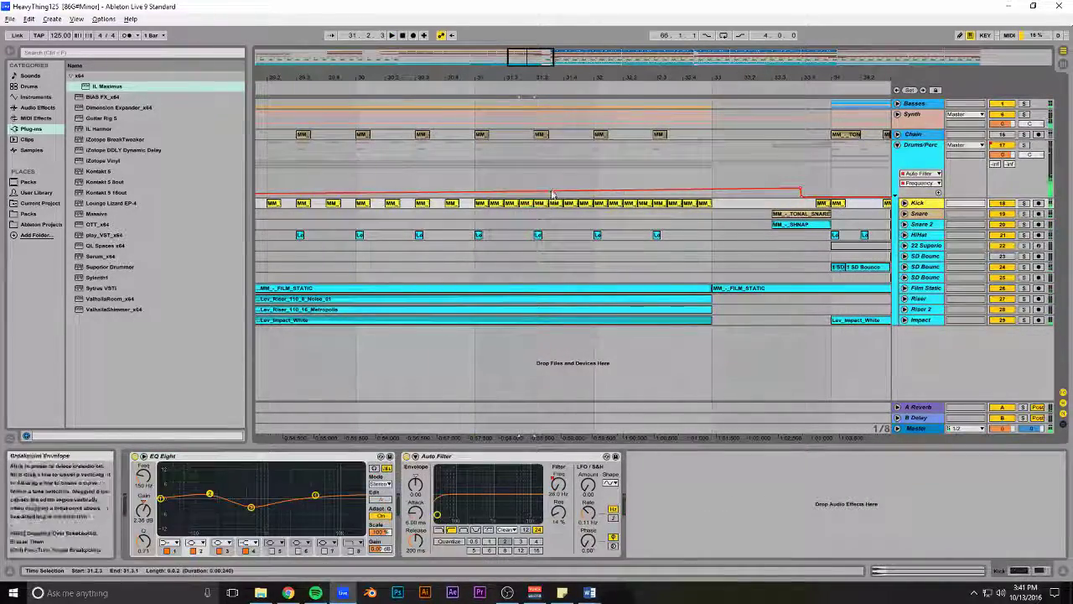
click(476, 175)
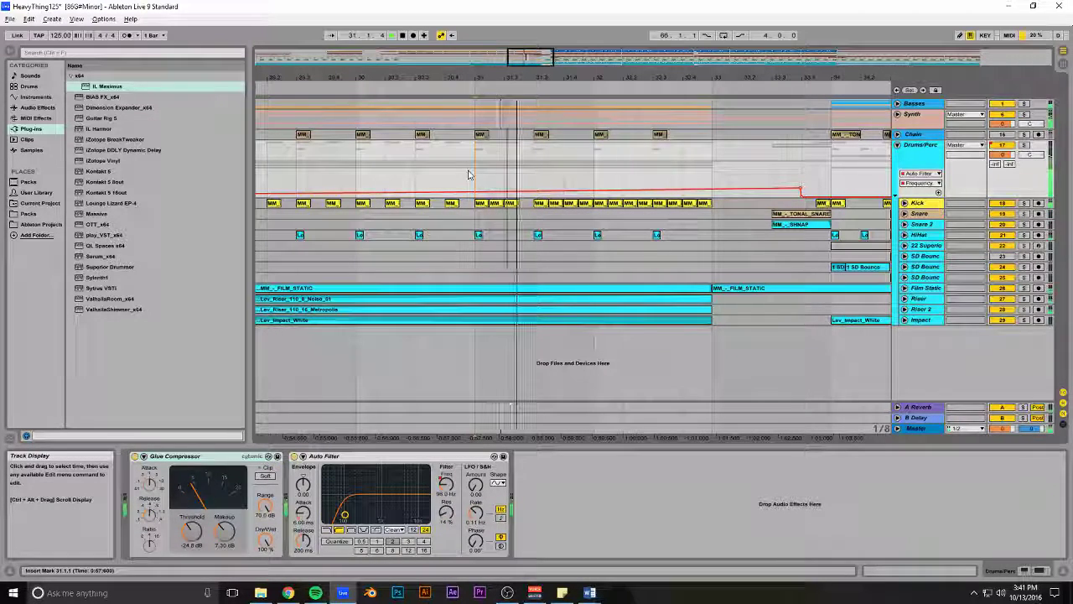
Reverse the kick hit at 31.4.3 and replay the build-up from bar 31
click(587, 205)
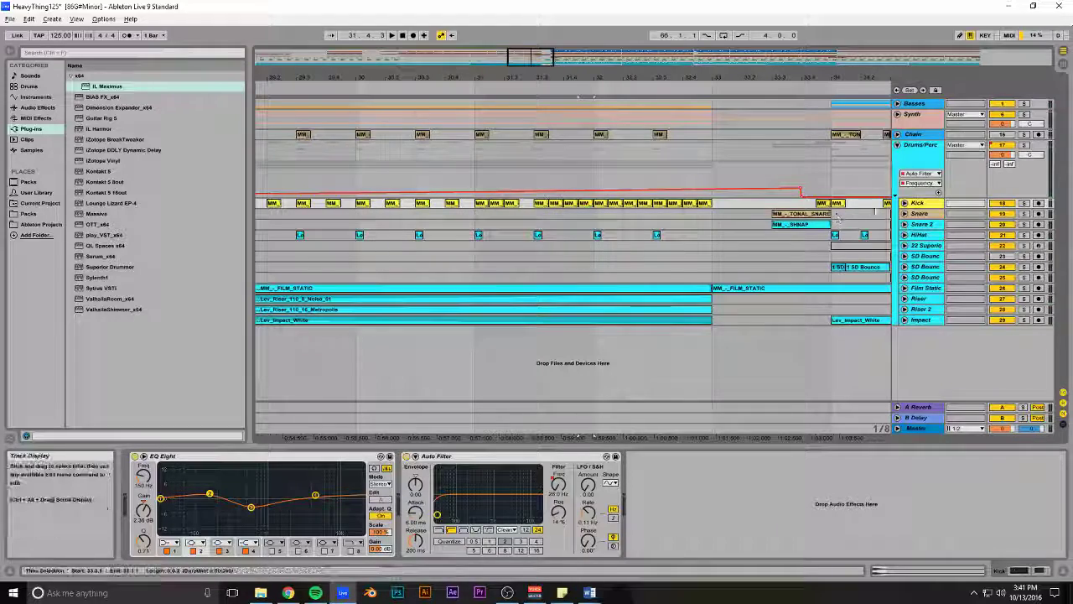
click(905, 203)
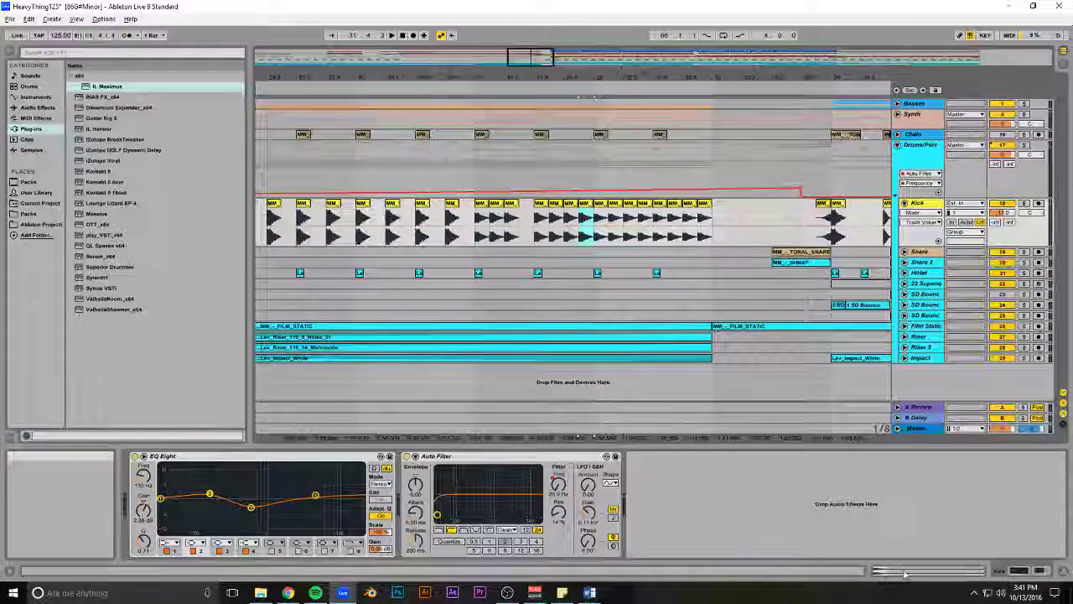
double_click(587, 204)
scroll(431, 372, up, 5)
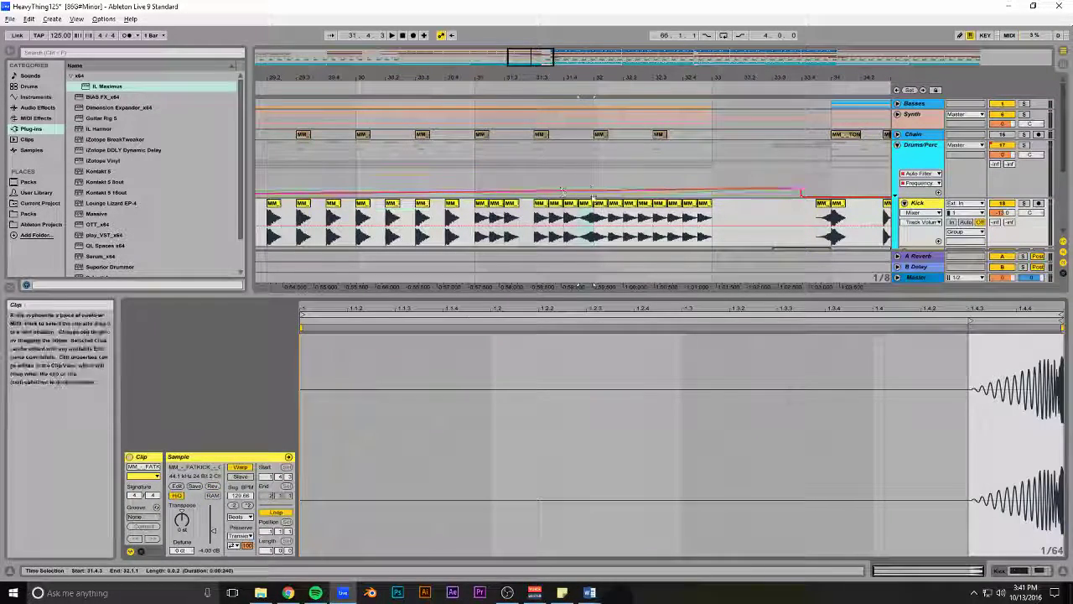
click(574, 171)
click(480, 181)
key(space)
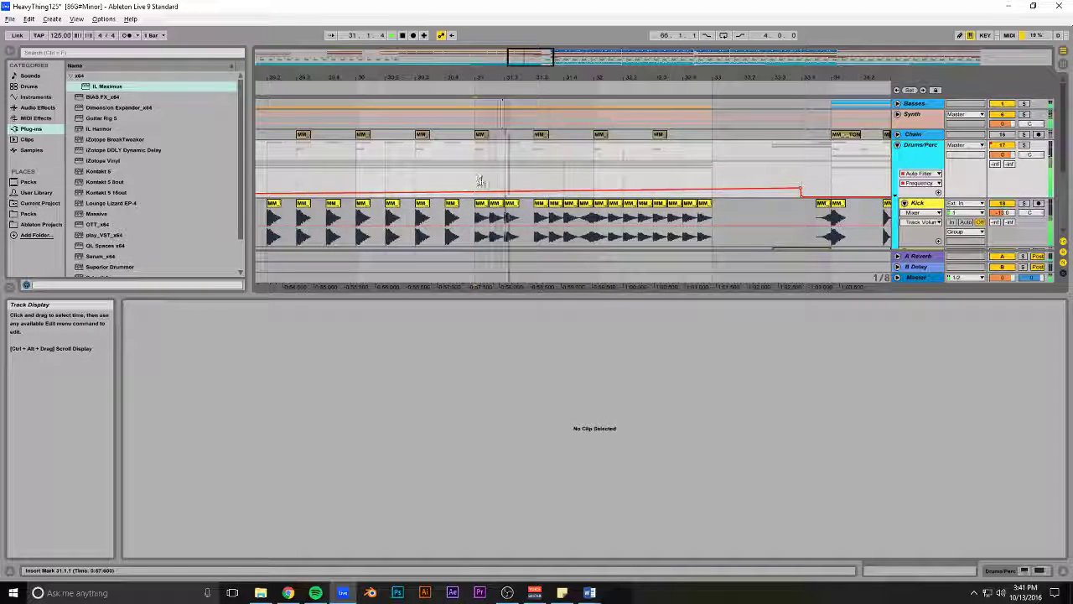
Crossfade the kick hit at 31.4.1 into the reversed kick at 31.4.3 and replay the transition
drag(557, 59, 556, 213)
click(530, 205)
key(space)
key(ctrl+alt+f)
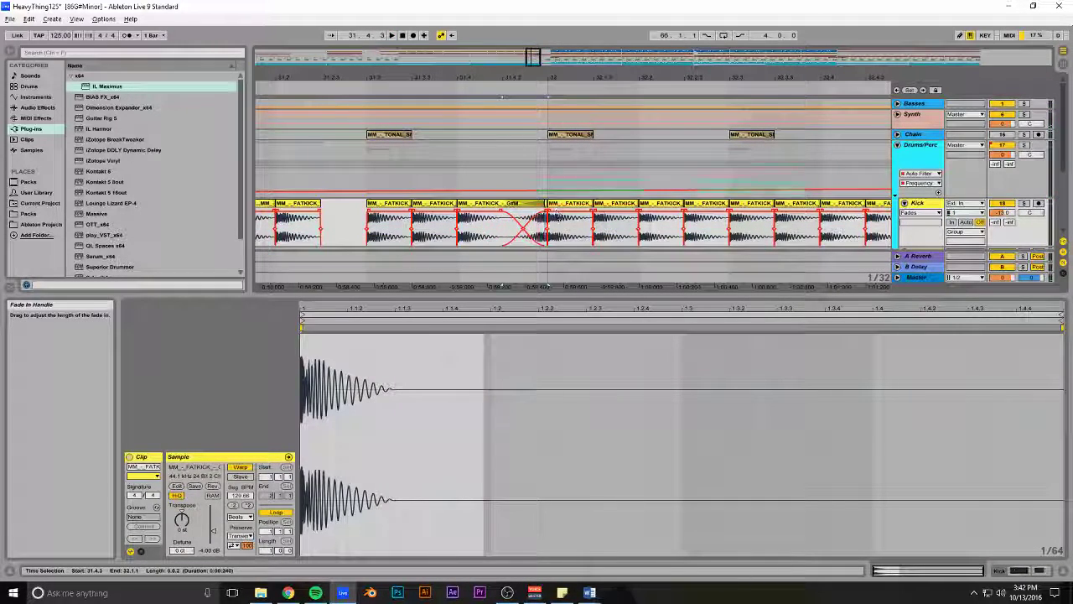
click(446, 173)
key(space)
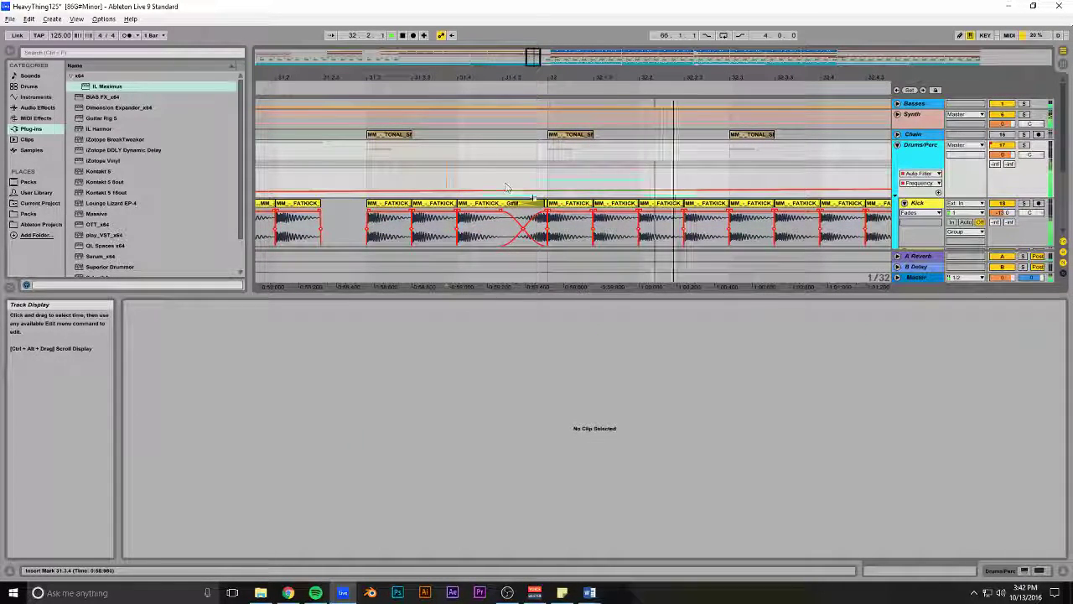
Copy the HiHat clip at 32.3.1 to 33.1.1, repeat it on every beat of bar 33, and save the set
drag(541, 57, 535, 8)
scroll(587, 185, down, 5)
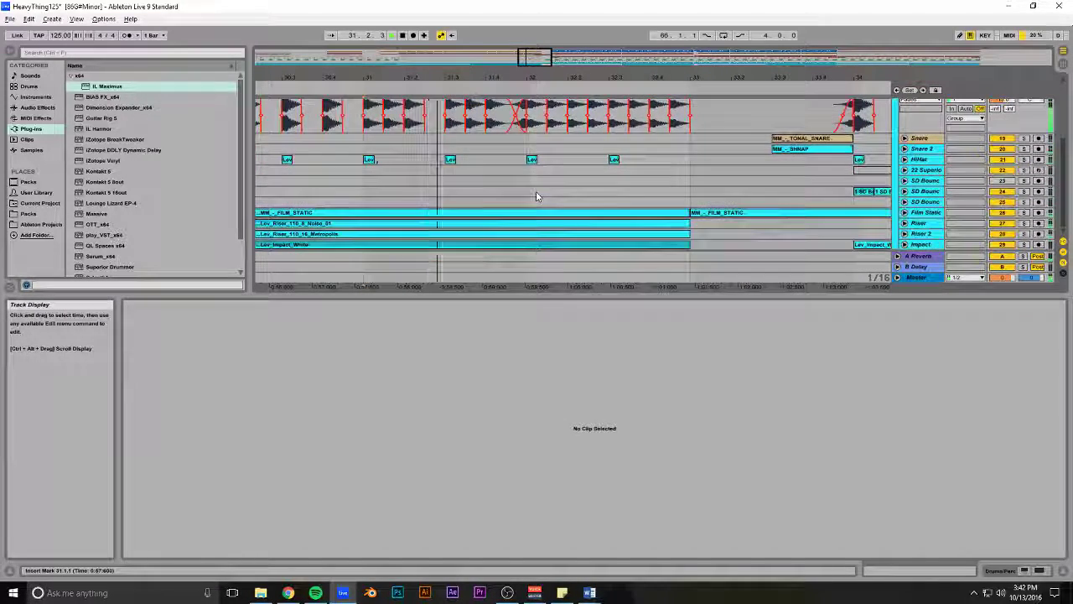
scroll(603, 183, up, 1)
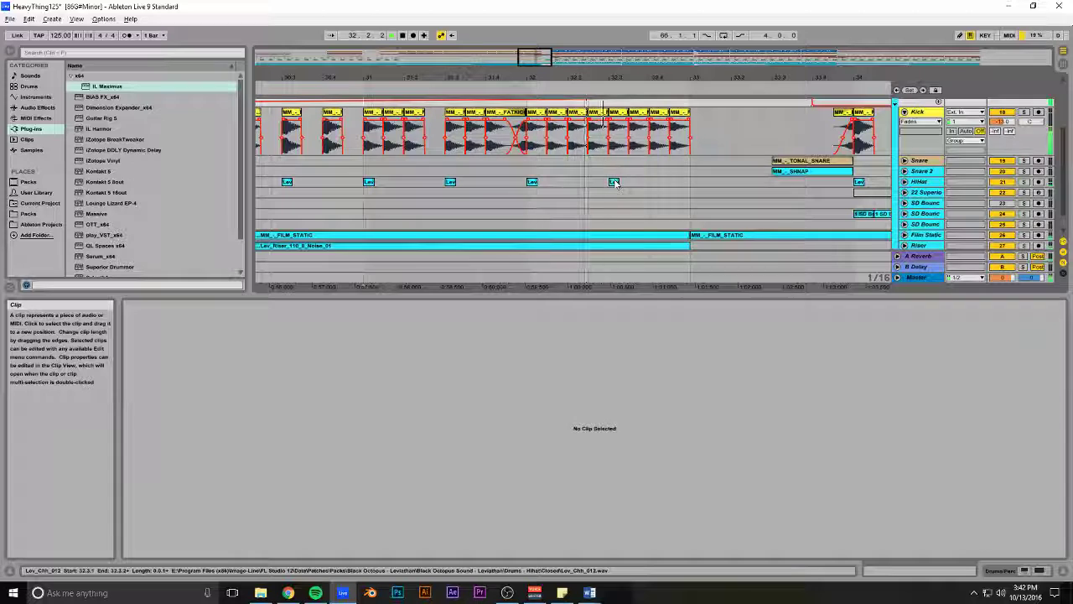
click(615, 183)
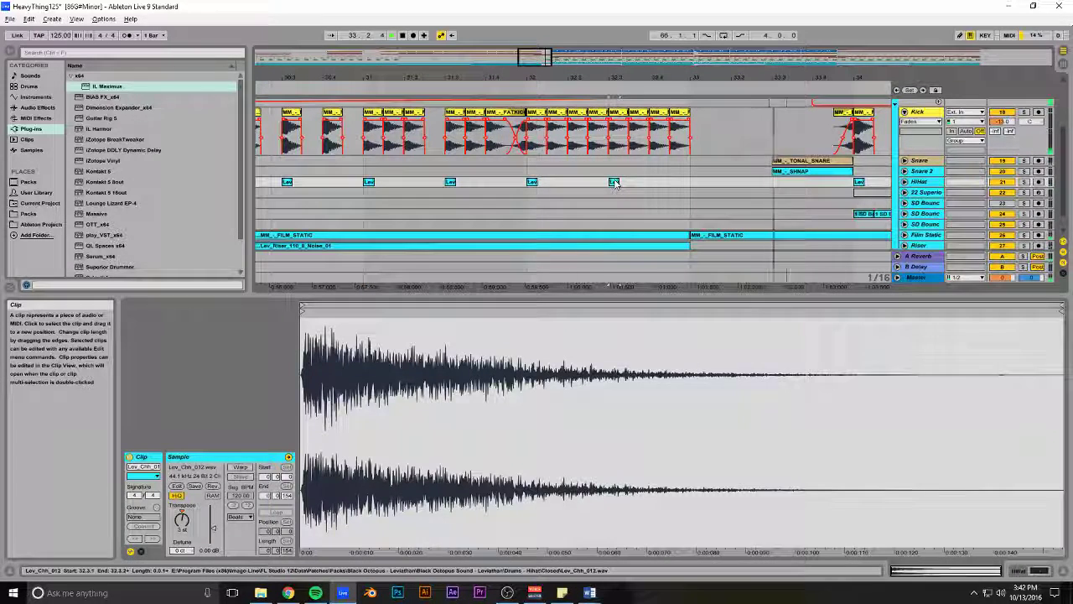
drag(615, 182, 697, 184)
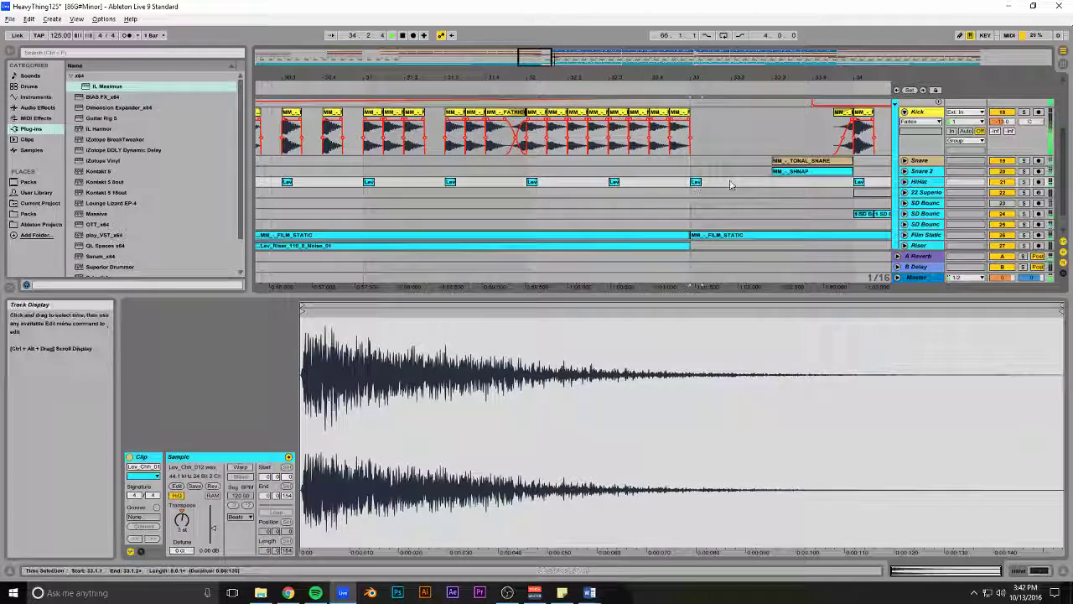
key(ctrl+d)
key(ctrl+d)
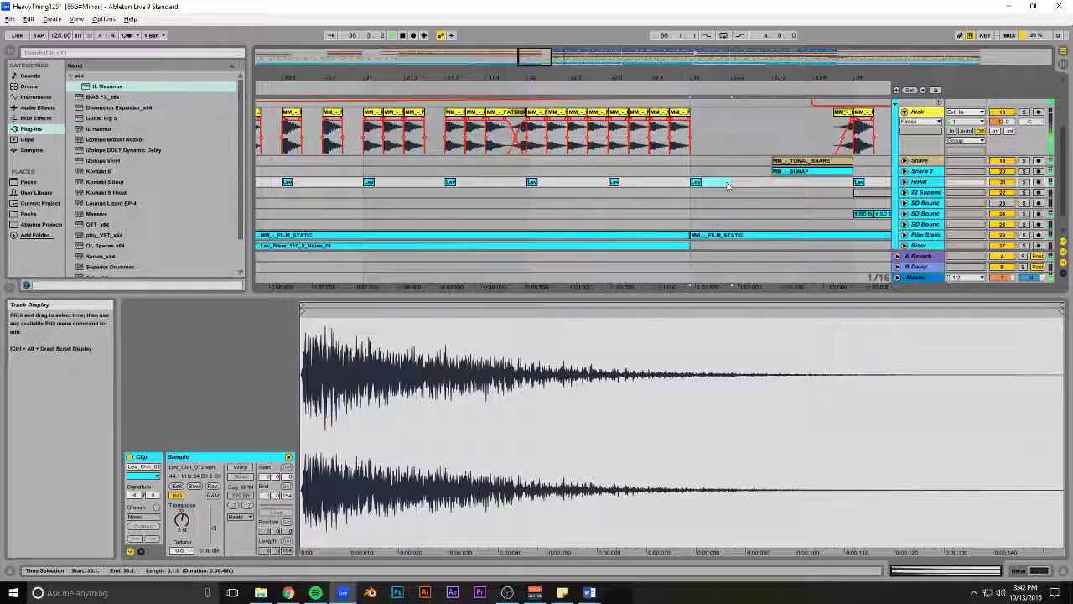
click(727, 183)
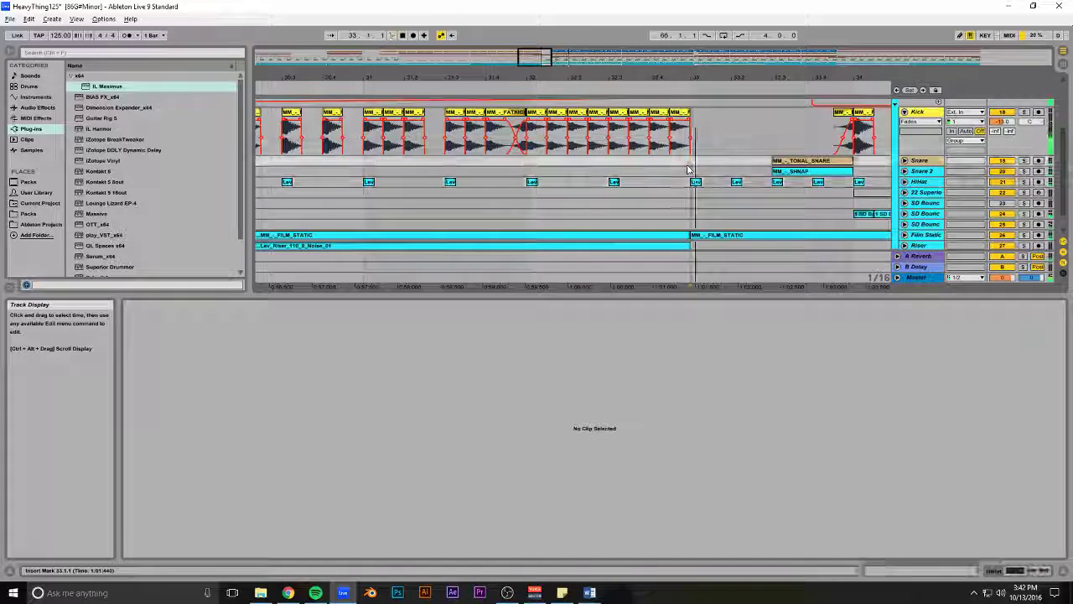
click(531, 171)
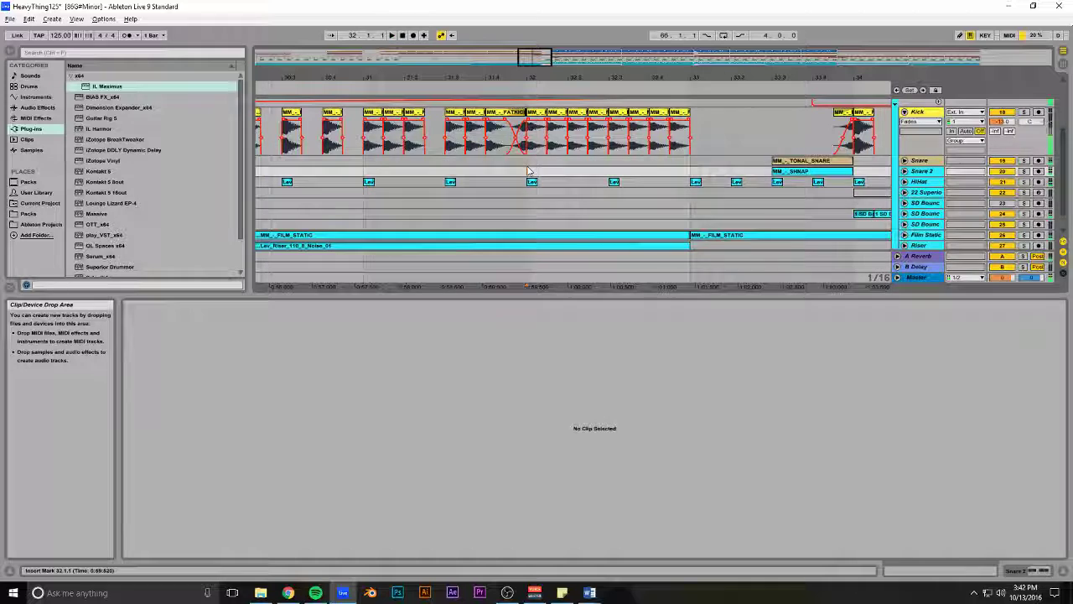
key(ctrl+s)
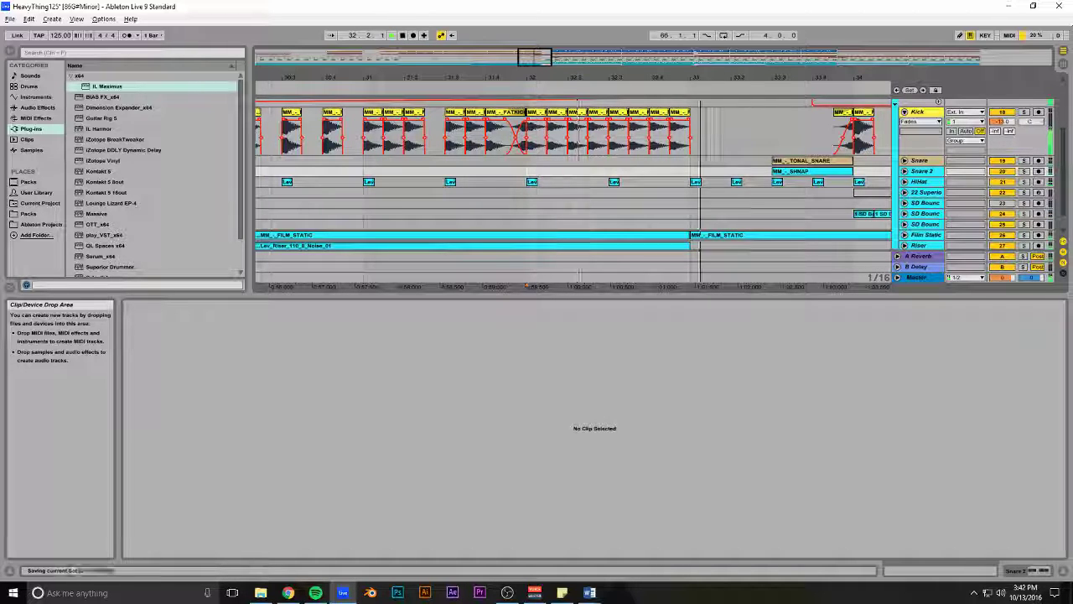
Lower the gain of bar 33's four hi-hat clips to -7.00 dB and replay the build-up
click(904, 182)
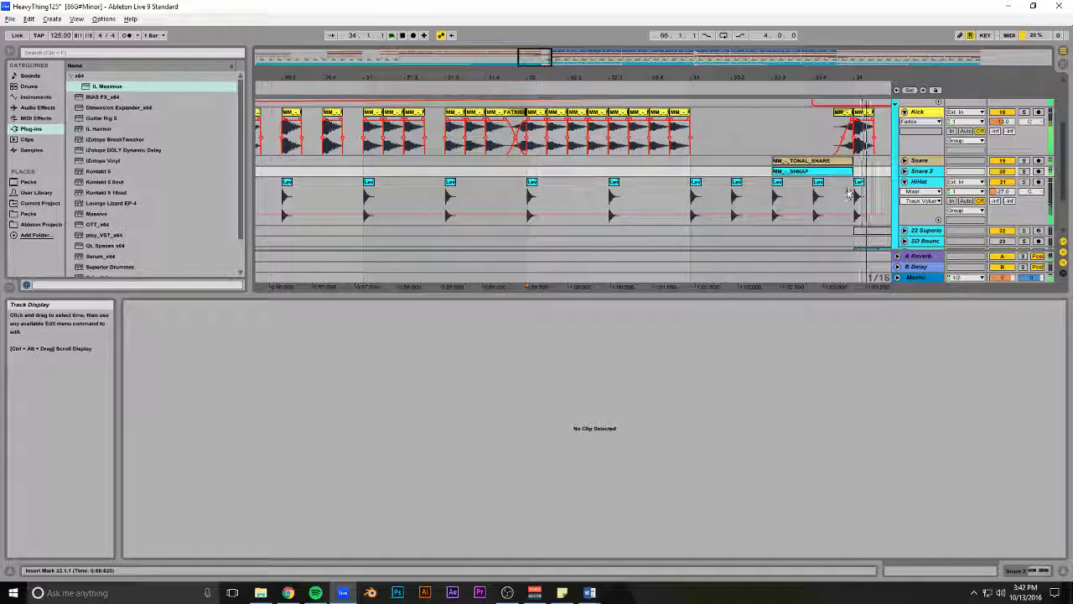
drag(857, 191, 780, 192)
drag(692, 191, 691, 191)
drag(214, 530, 215, 529)
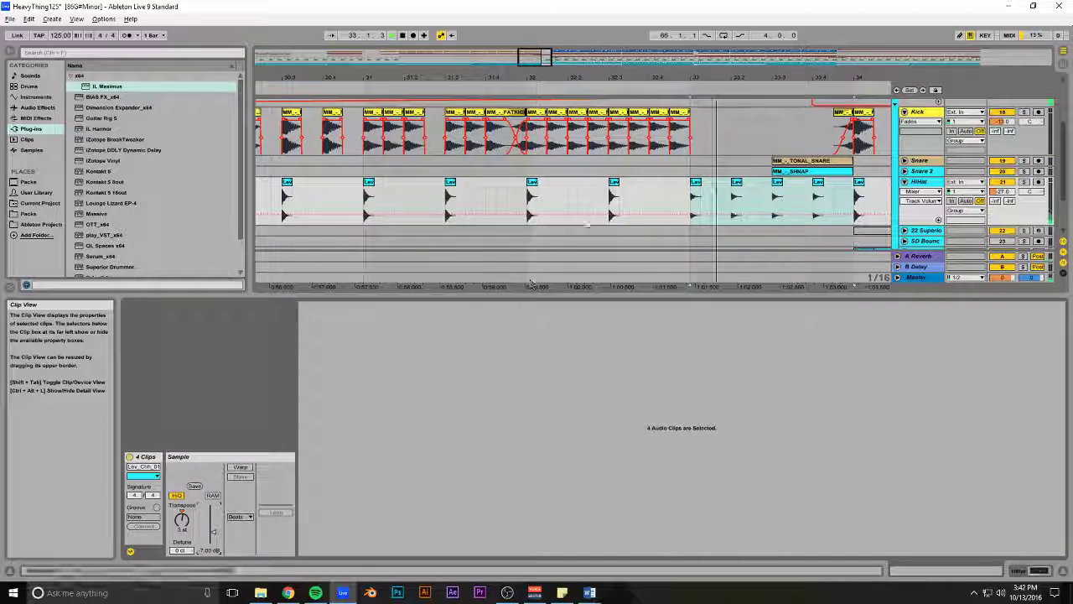
scroll(671, 213, up, 1)
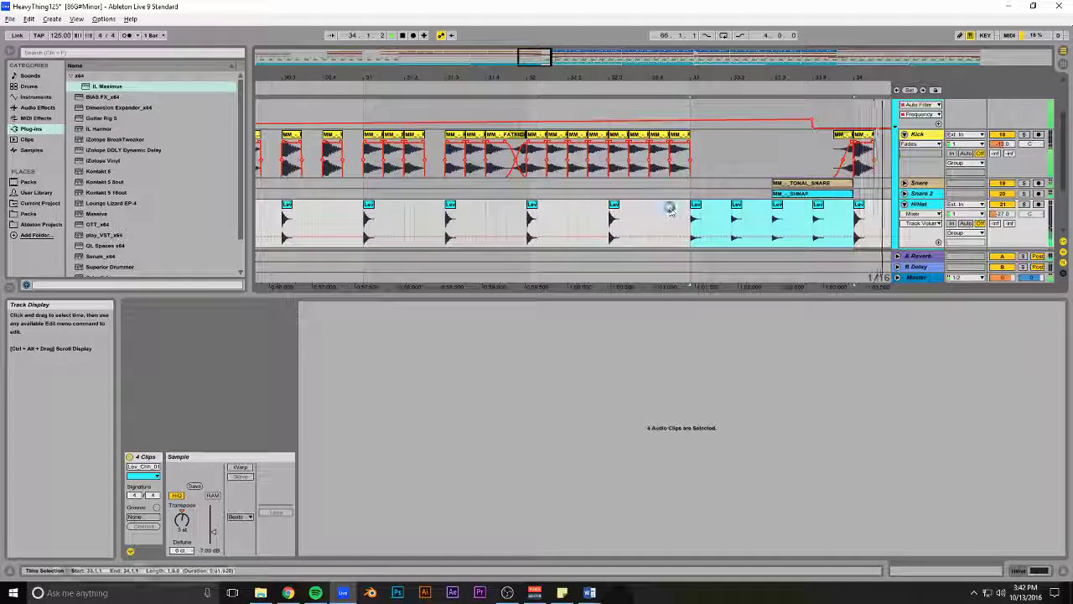
click(530, 189)
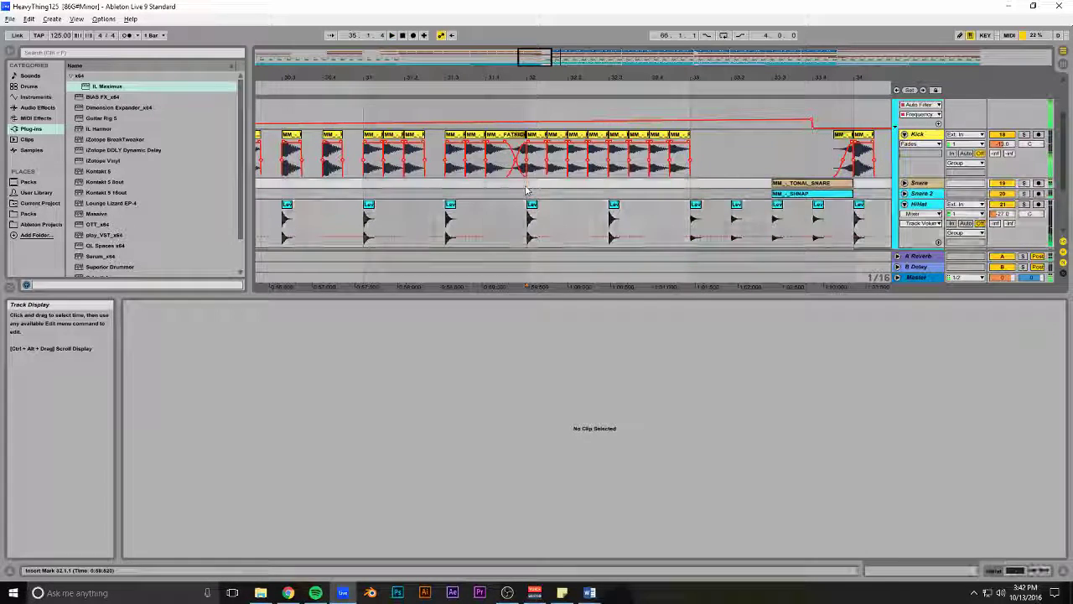
click(290, 190)
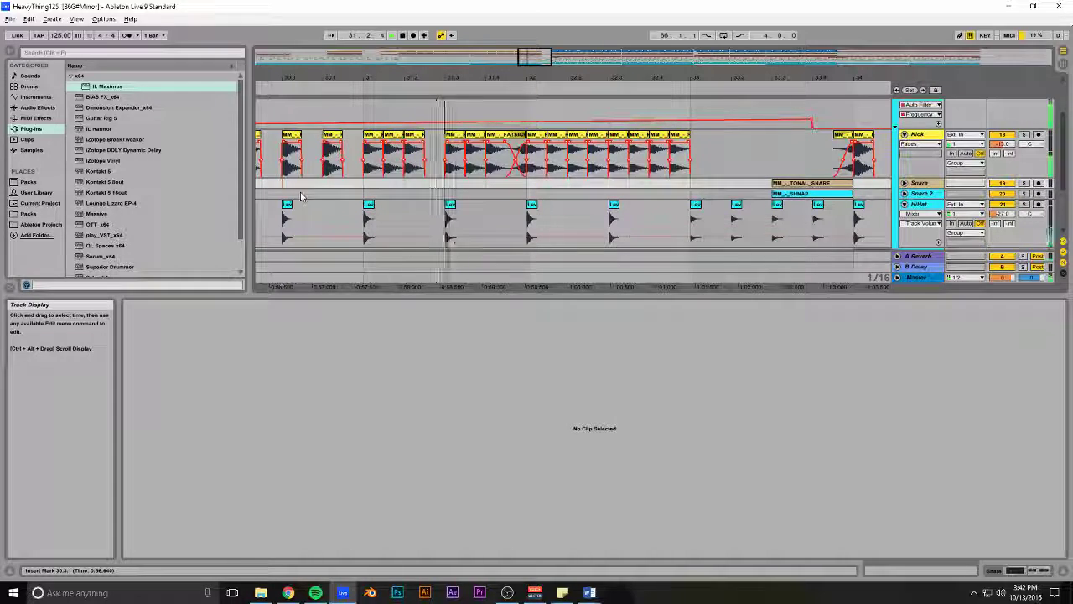
Shorten the kick hit at 32.3.1 to a sixteenth note, duplicate it up to bar 33, and save the set
drag(538, 76, 566, 75)
key(space)
drag(571, 134, 555, 135)
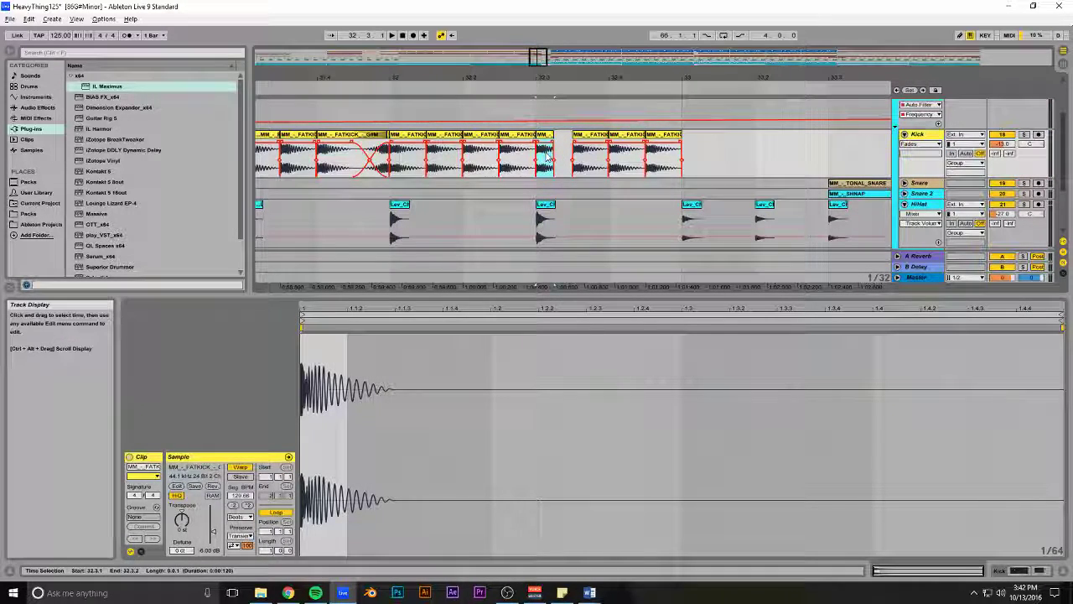
key(ctrl+d)
key(ctrl+d)
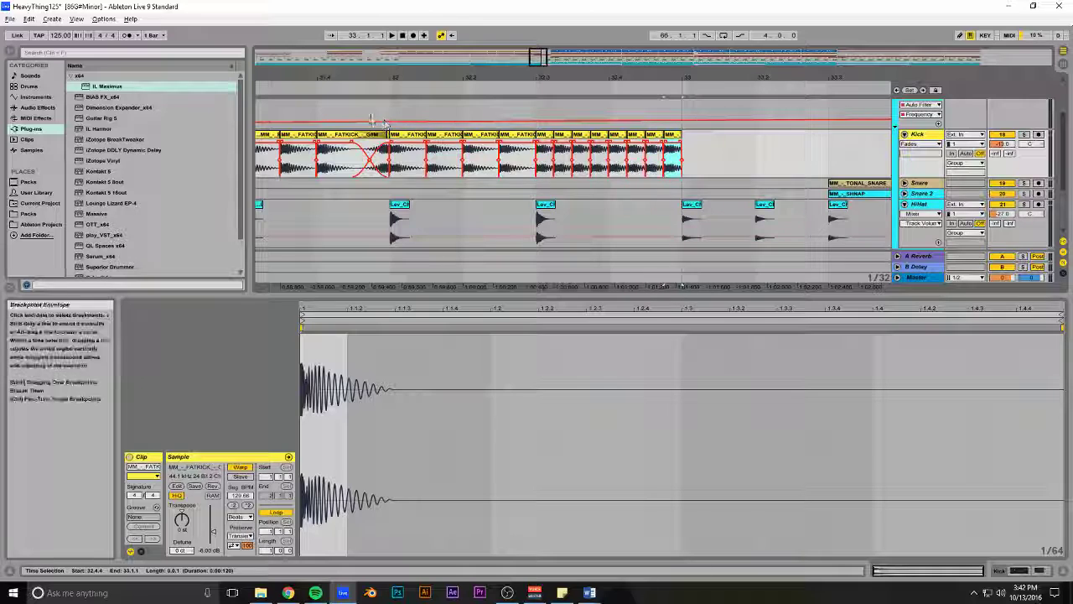
click(385, 109)
key(ctrl+s)
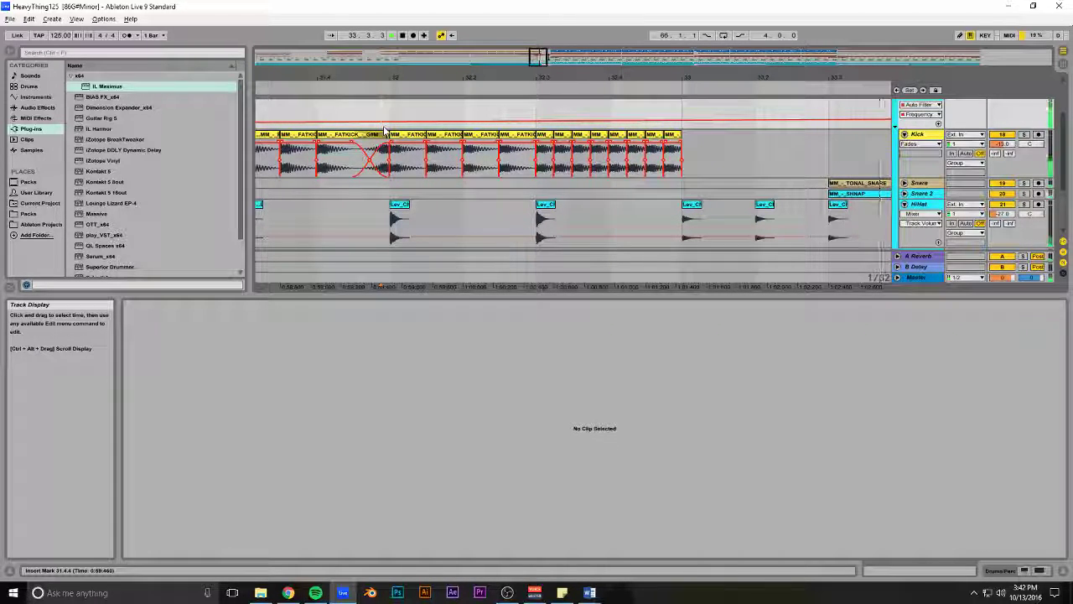
Unfold the Basses group, open the Bass track's devices and cut its first EQ Eight to -4.83 dB at 1.05 kHz
drag(633, 78, 637, 17)
scroll(671, 207, up, 4)
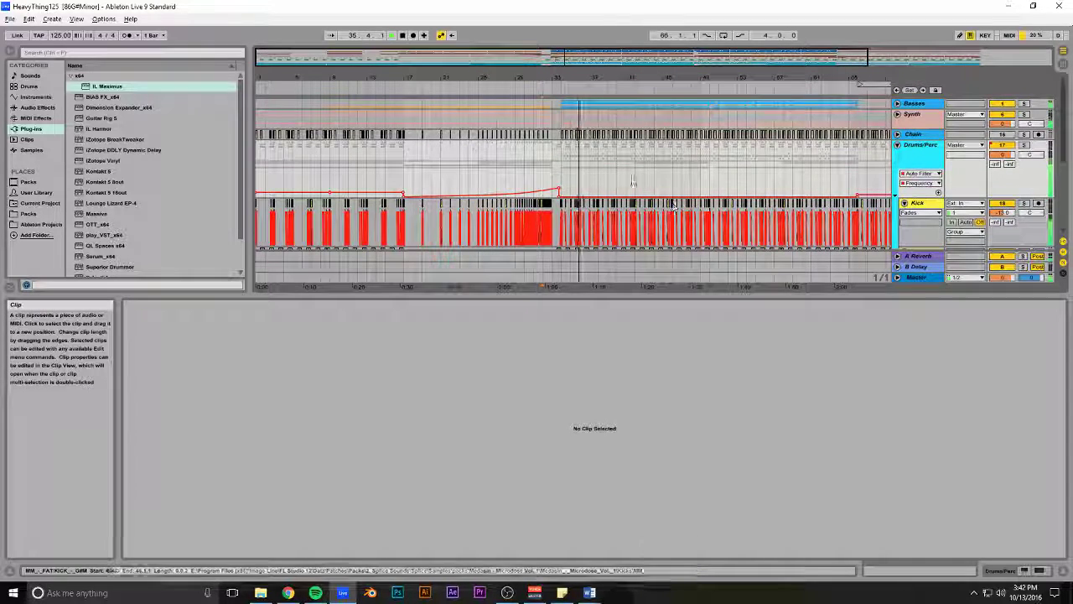
drag(696, 57, 704, 13)
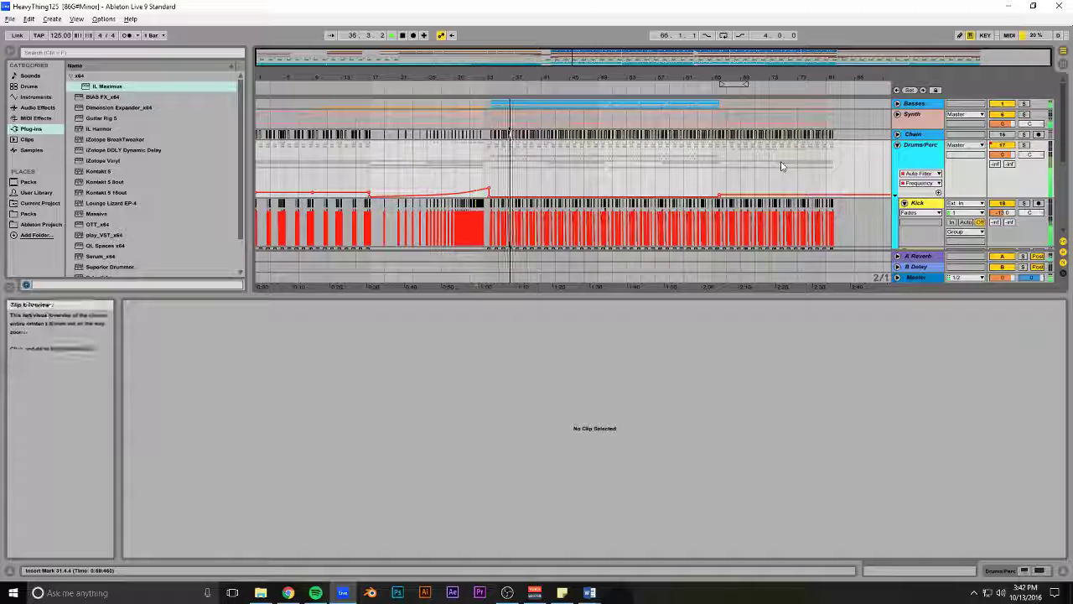
click(898, 103)
click(925, 154)
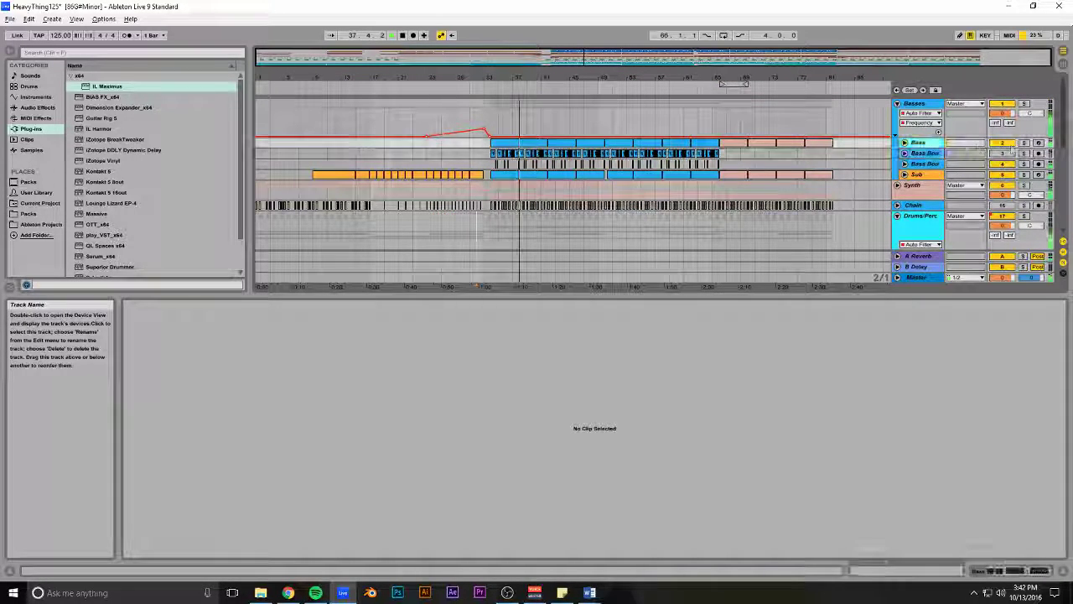
click(1012, 568)
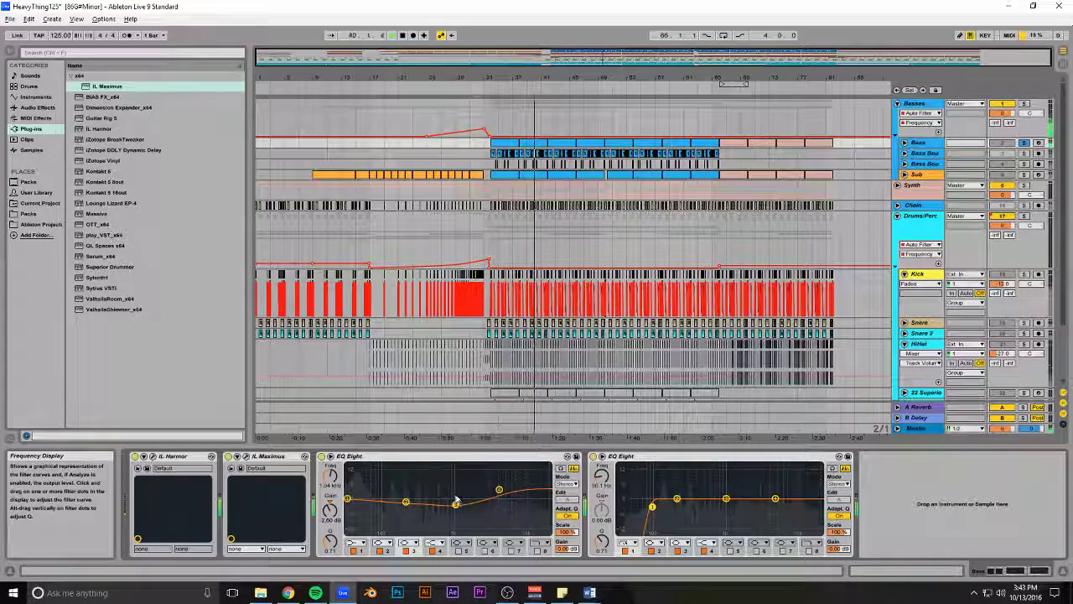
drag(455, 505, 457, 510)
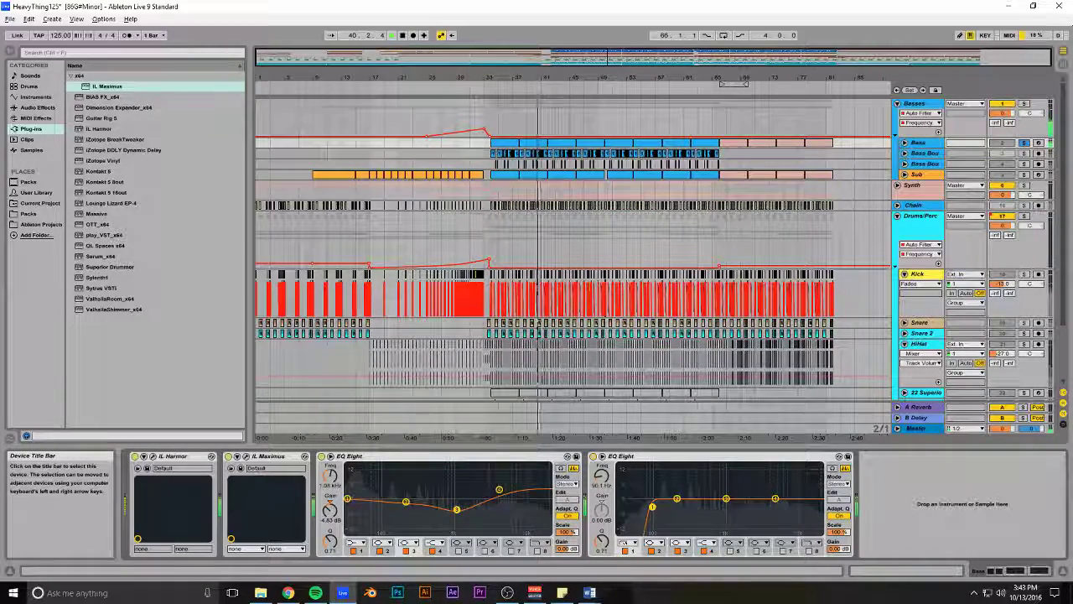
Enable band 6 in the Bass track's first EQ Eight and set it to -1.61 dB at 10.2 kHz
click(484, 550)
drag(526, 501, 431, 508)
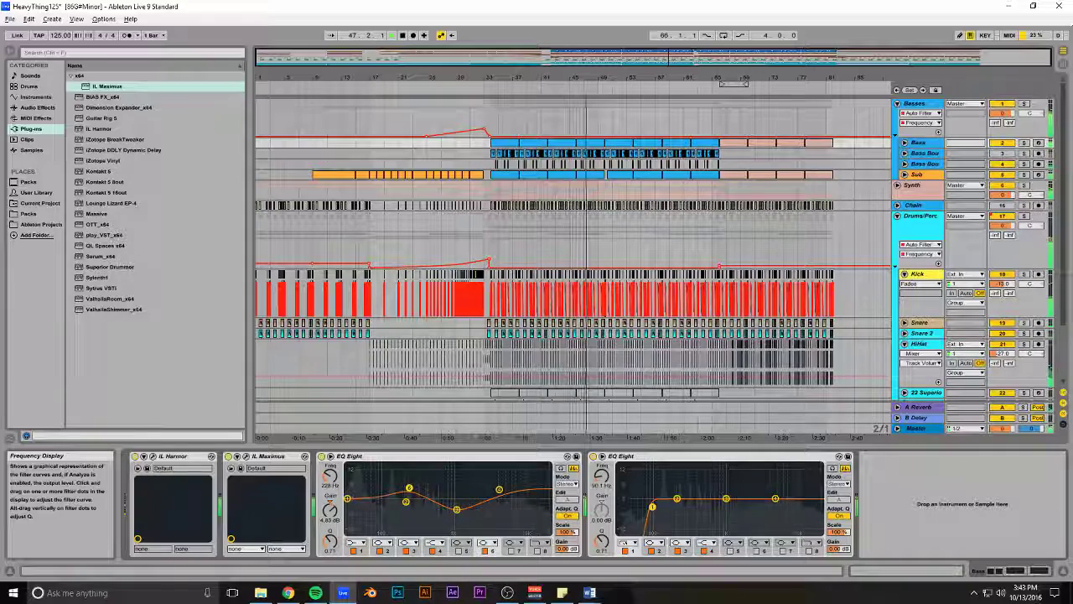
drag(434, 505, 525, 503)
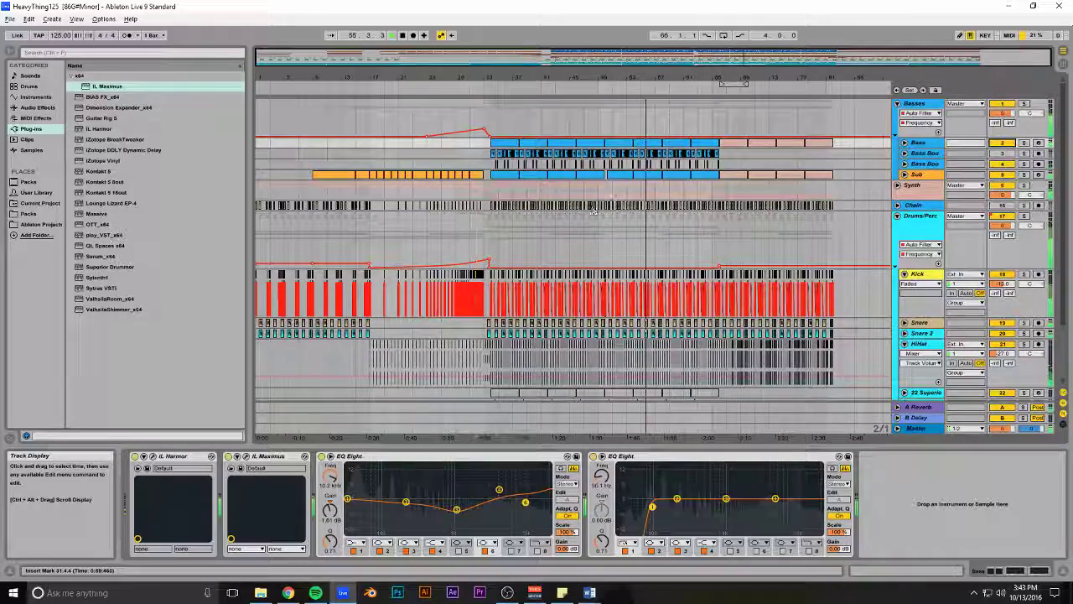
scroll(610, 190, down, 2)
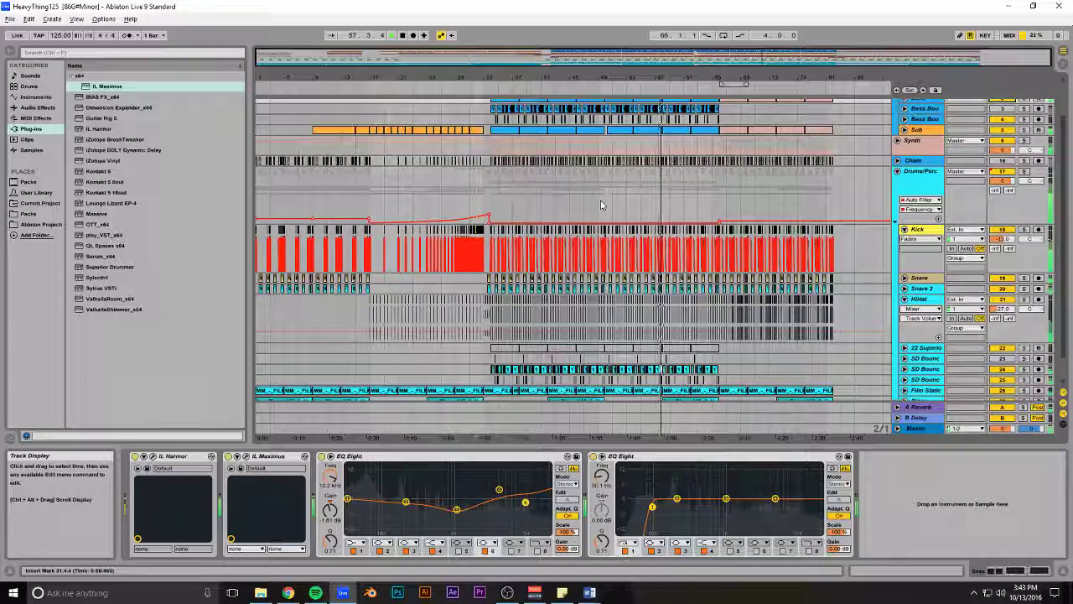
scroll(601, 204, up, 2)
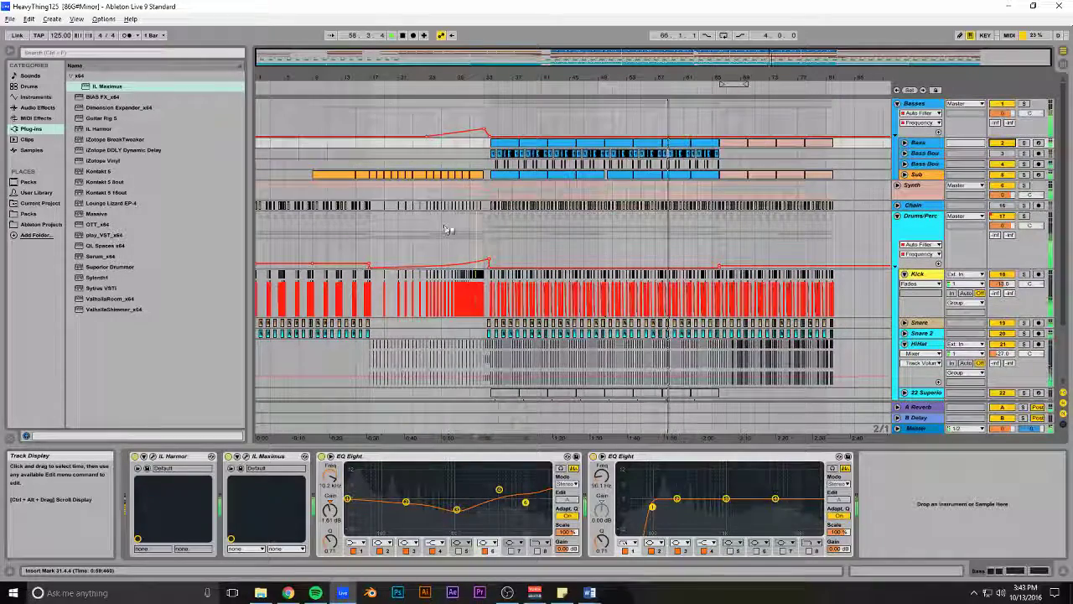
Fold the Basses group, keep the Drums/Perc group unfolded, and recolor the Kick track to match the group's cyan tracks
click(897, 216)
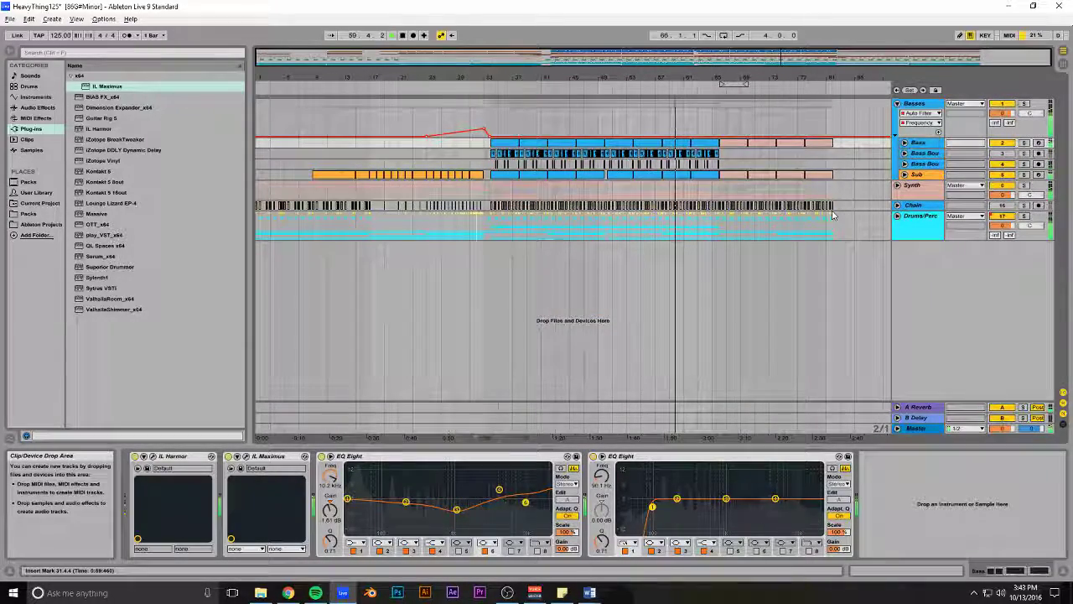
click(898, 104)
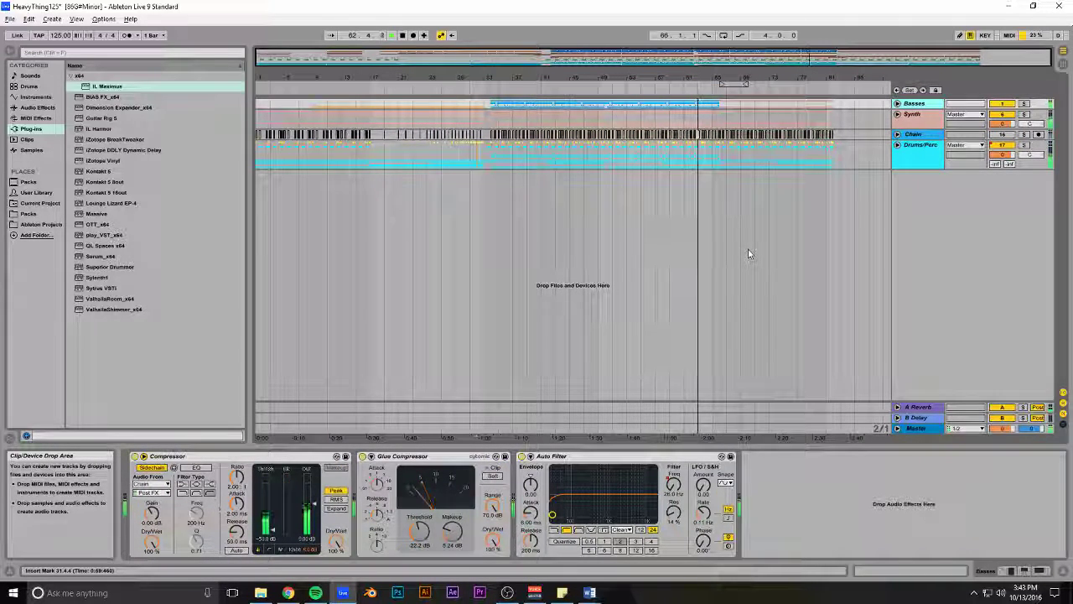
click(897, 145)
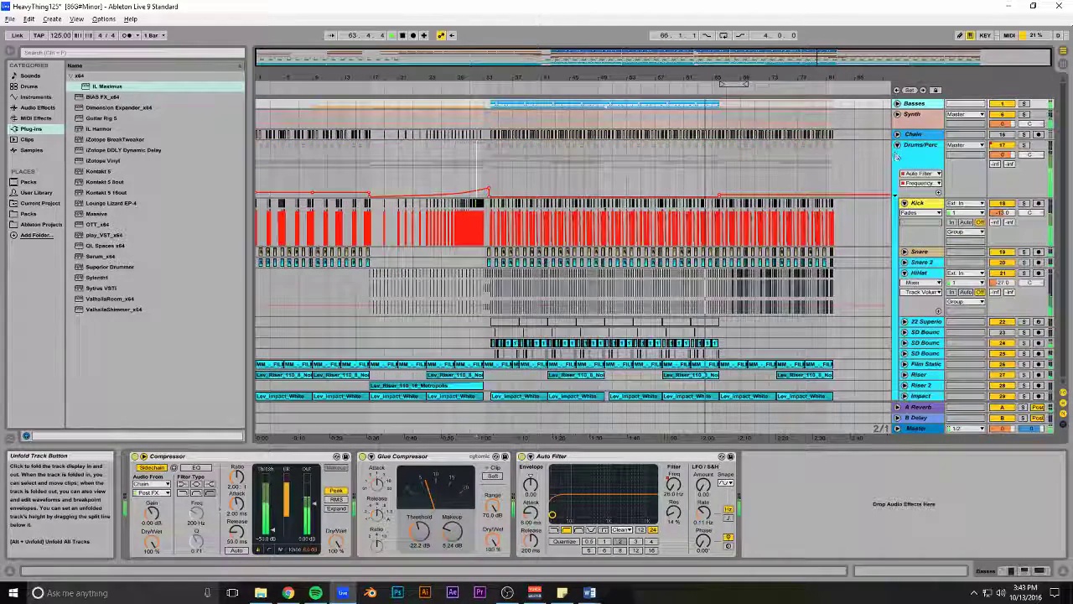
right_click(918, 204)
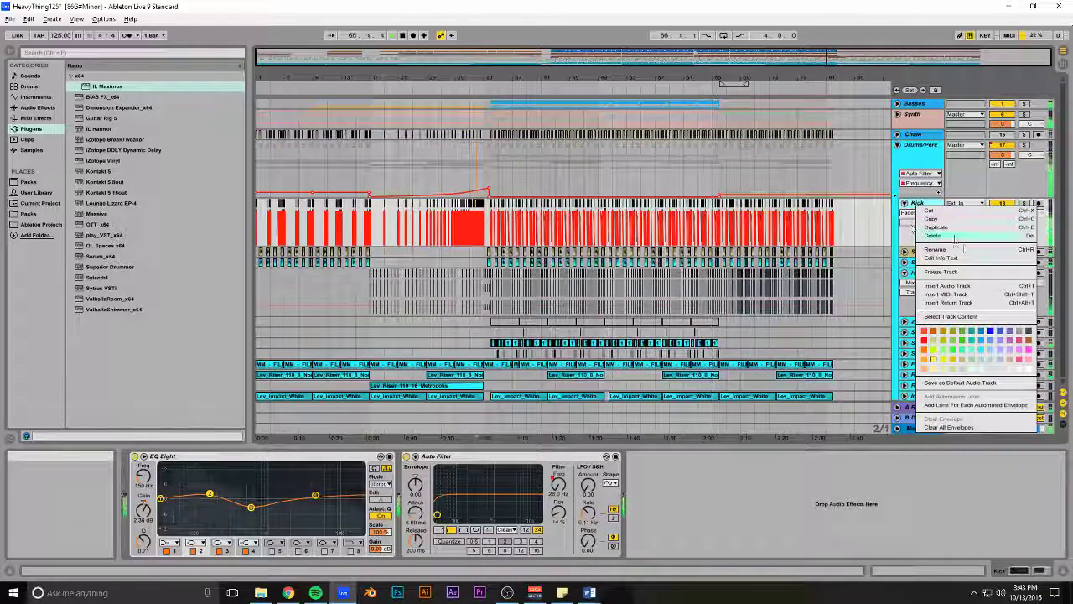
click(973, 358)
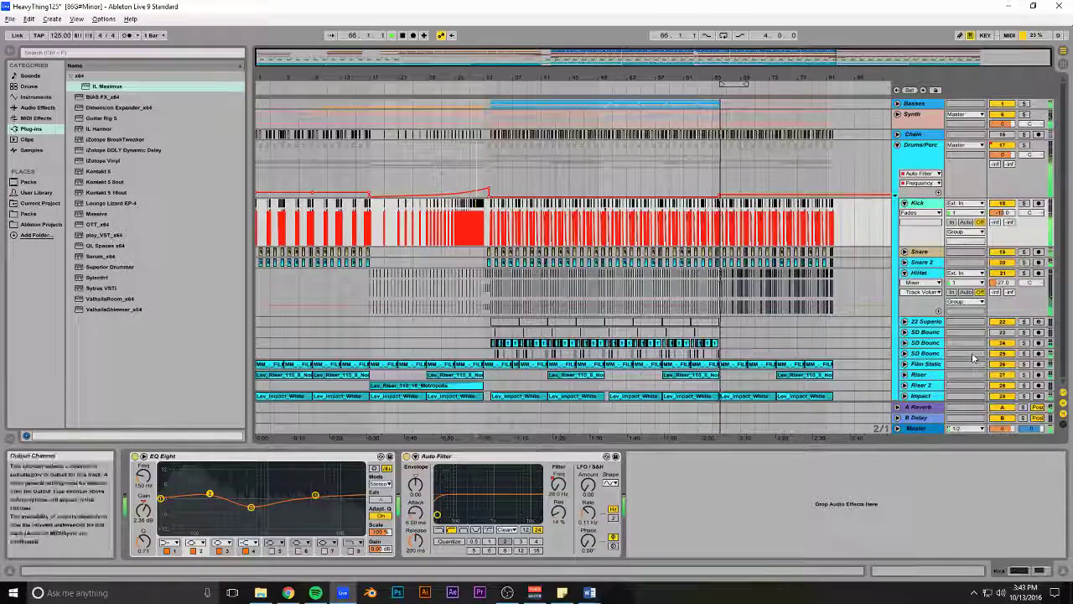
right_click(927, 205)
click(988, 349)
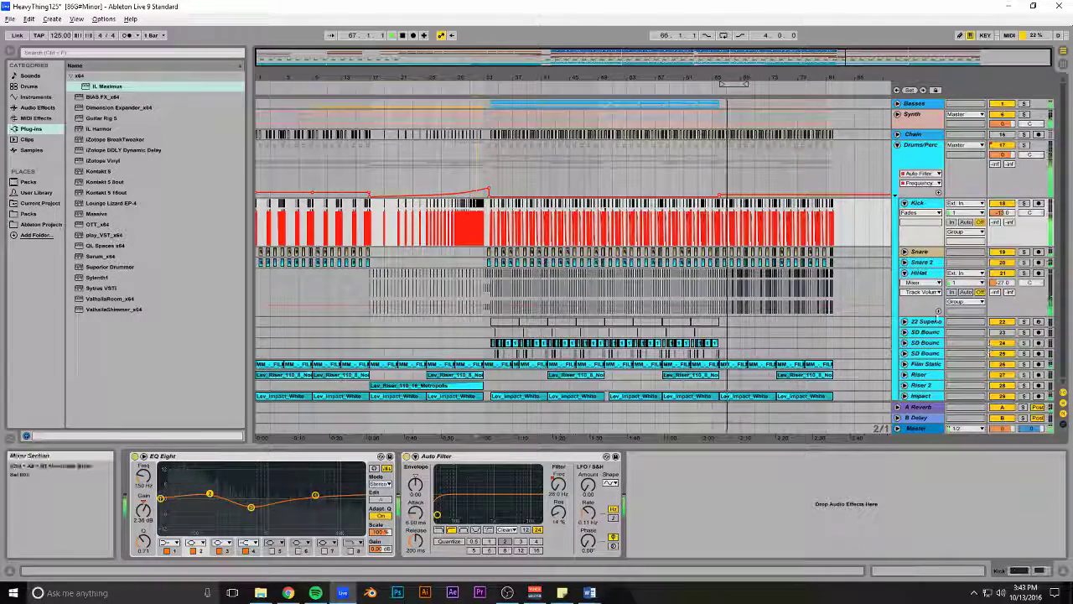
Select all clips on the Kick track and recolor them cyan
drag(869, 211, 204, 237)
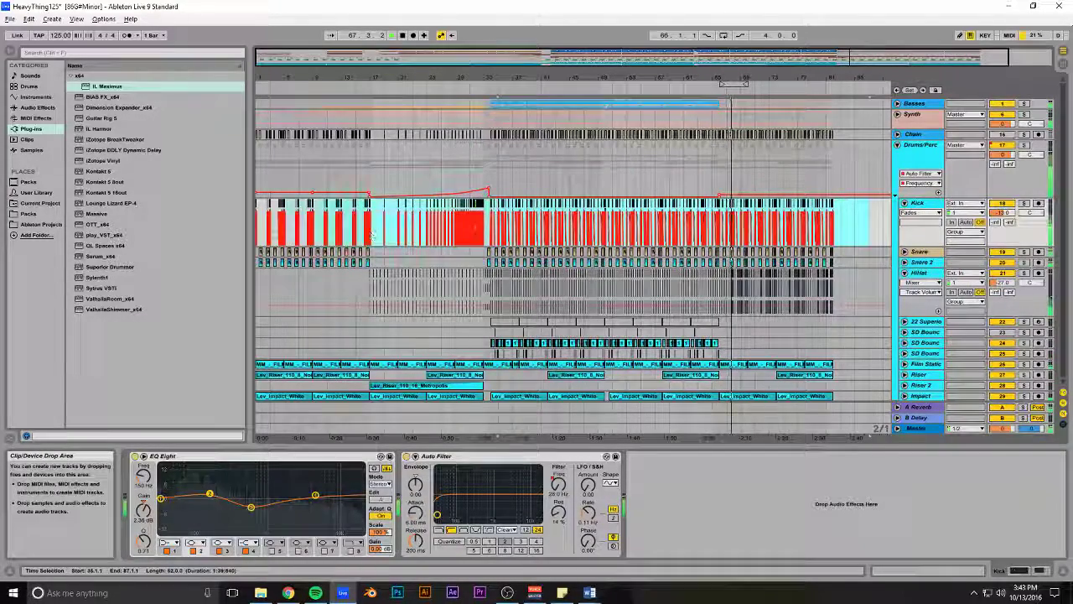
right_click(559, 214)
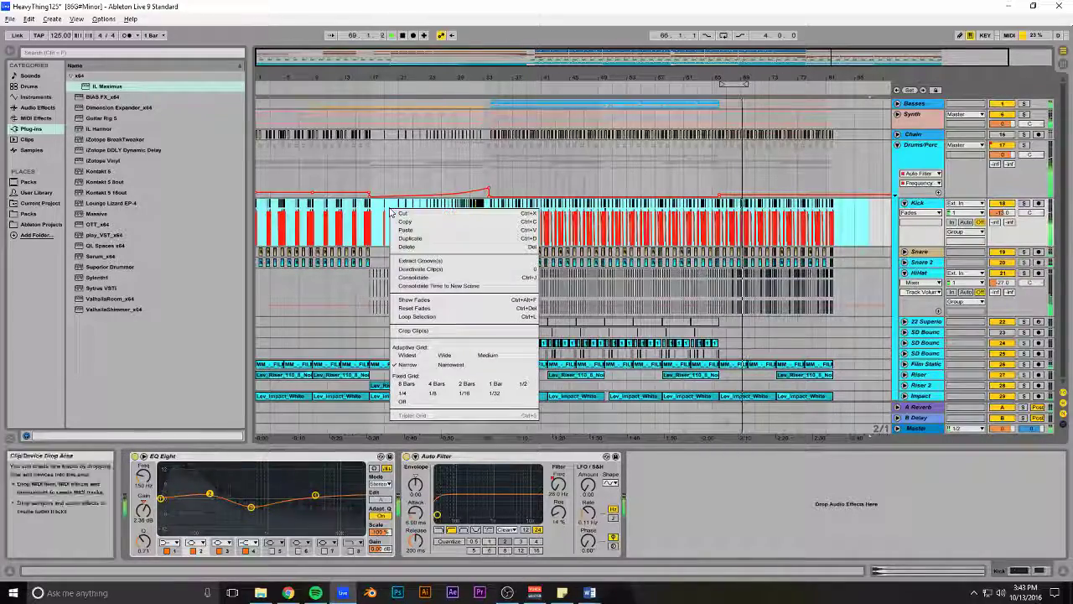
drag(602, 80, 606, 155)
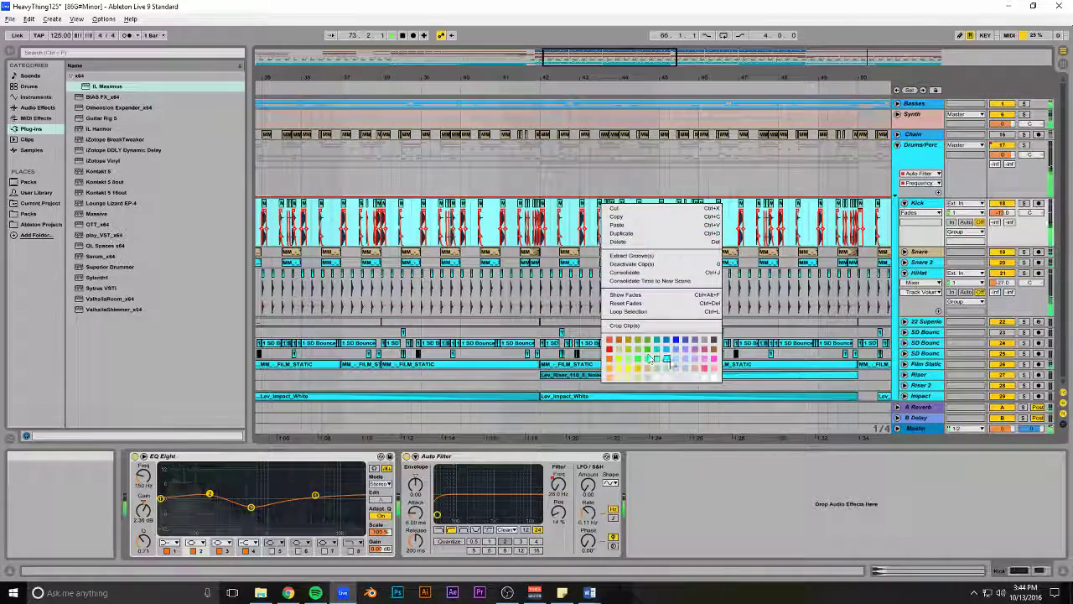
Select all clips on the Snare track and recolor them cyan like the other drum clips
drag(570, 60, 571, 5)
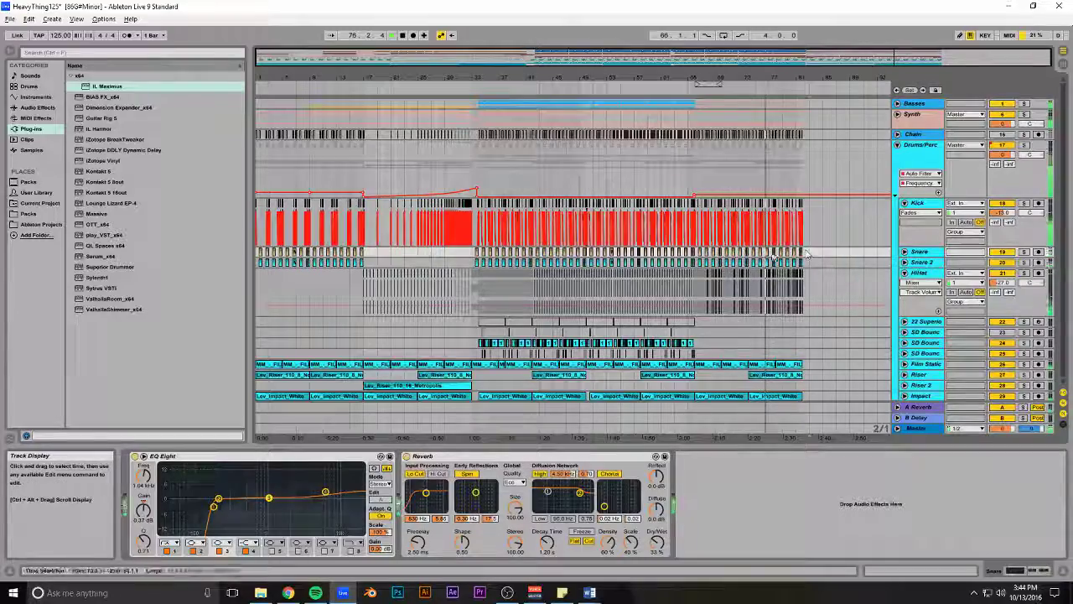
drag(569, 52, 562, 64)
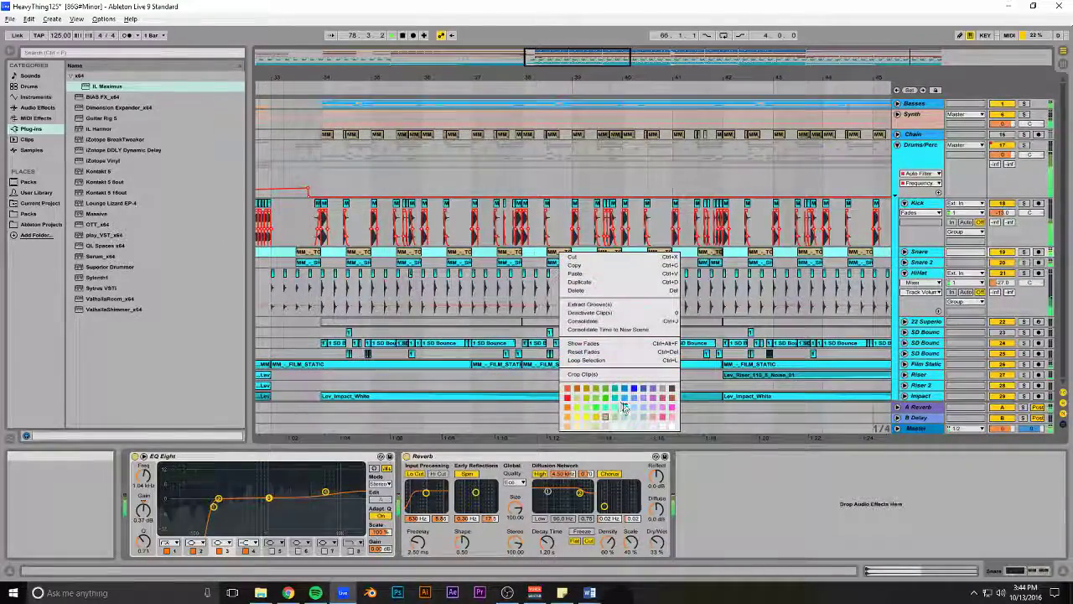
drag(587, 67, 595, 53)
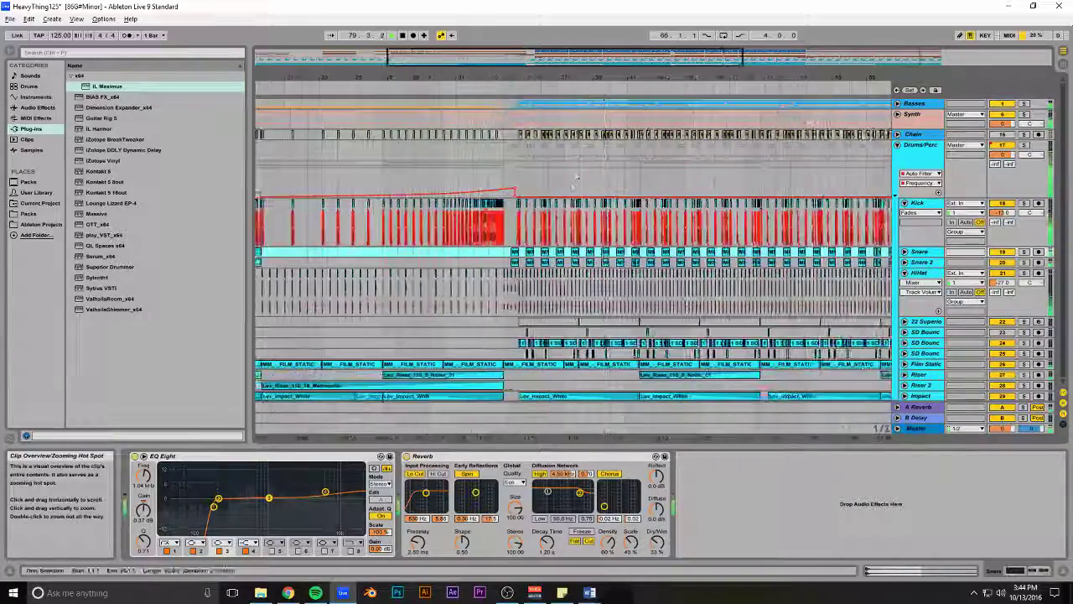
Unfold the Basses group and recolor the Sub track blue to match the group, closing its IL Harmor window
click(897, 114)
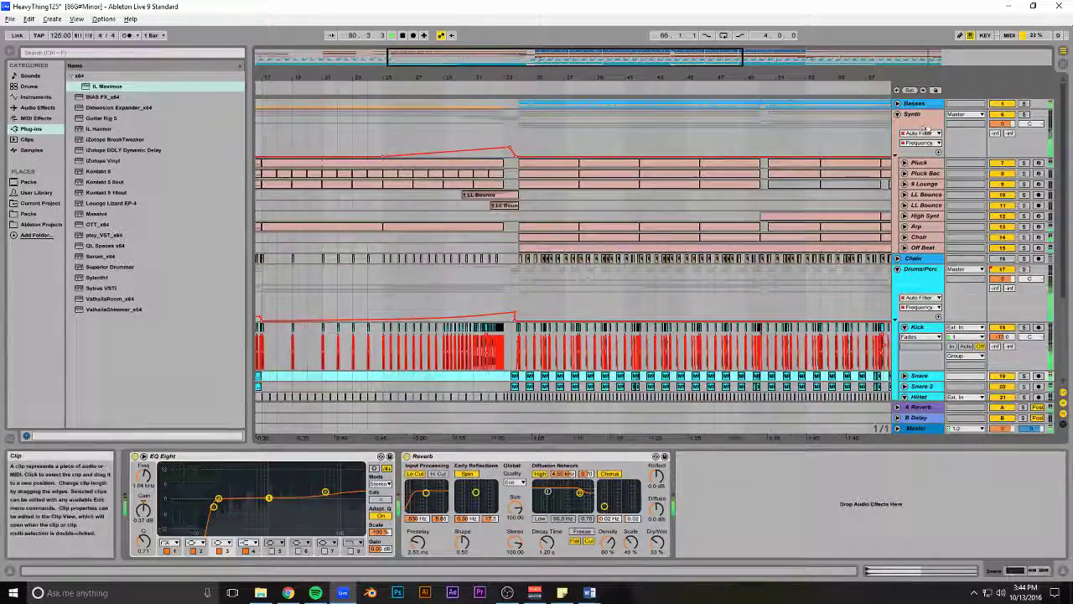
click(897, 114)
click(897, 104)
right_click(918, 175)
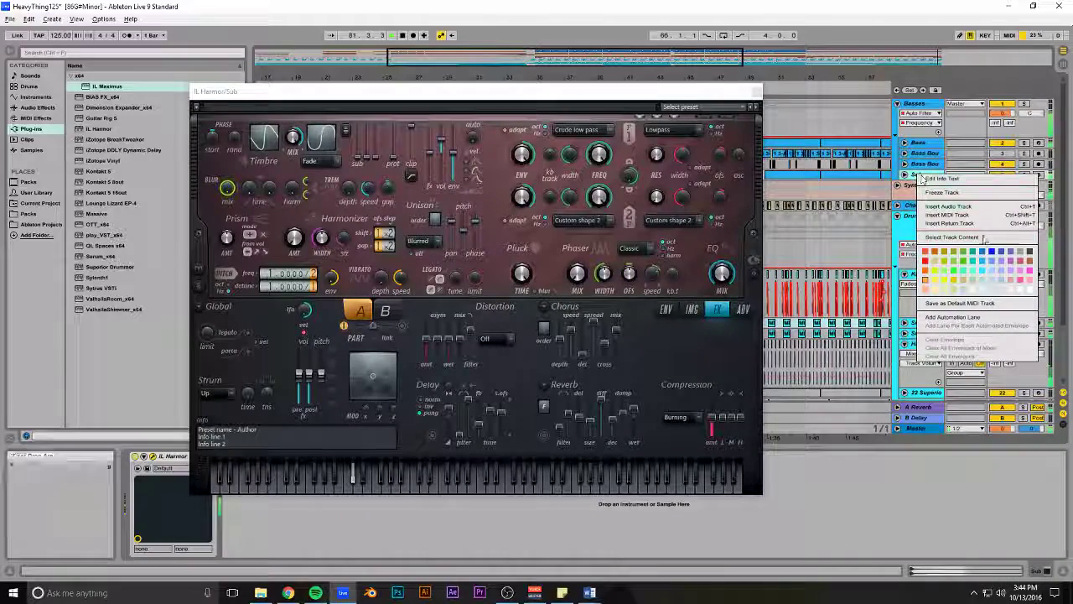
click(995, 268)
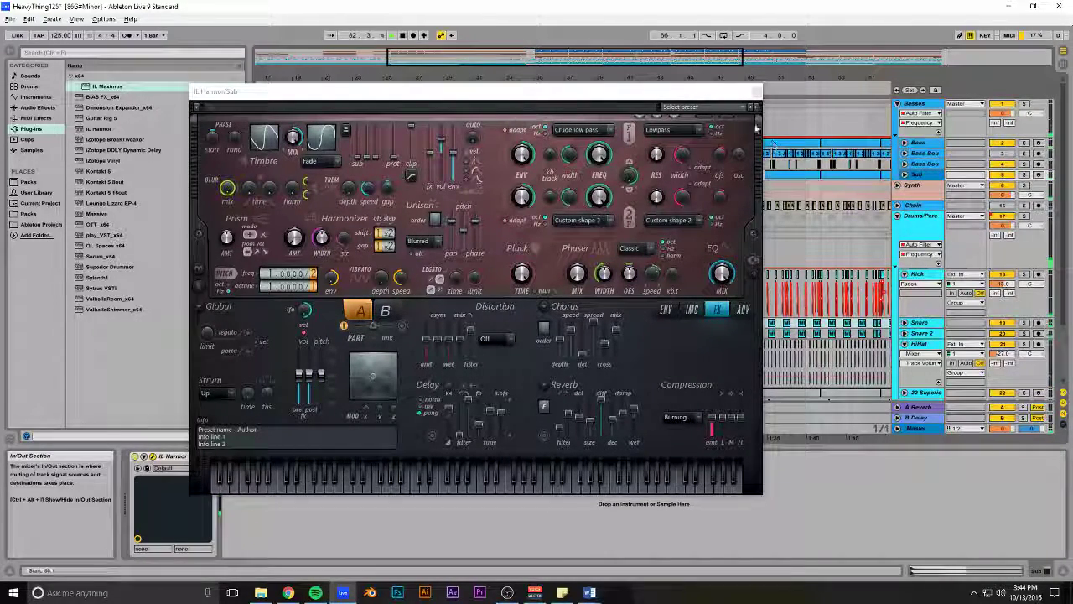
click(754, 91)
right_click(921, 175)
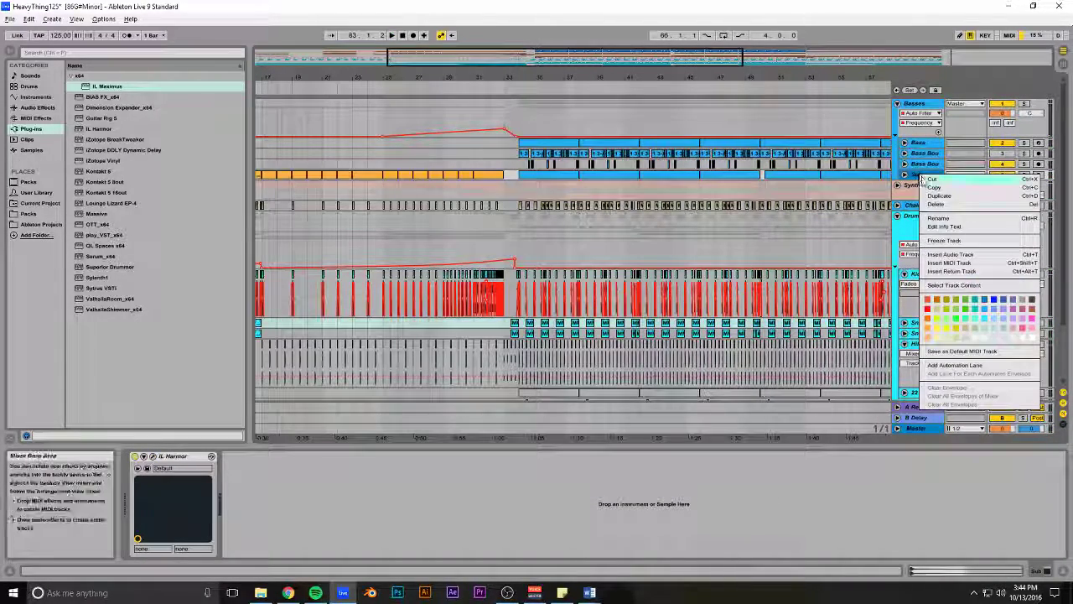
click(986, 309)
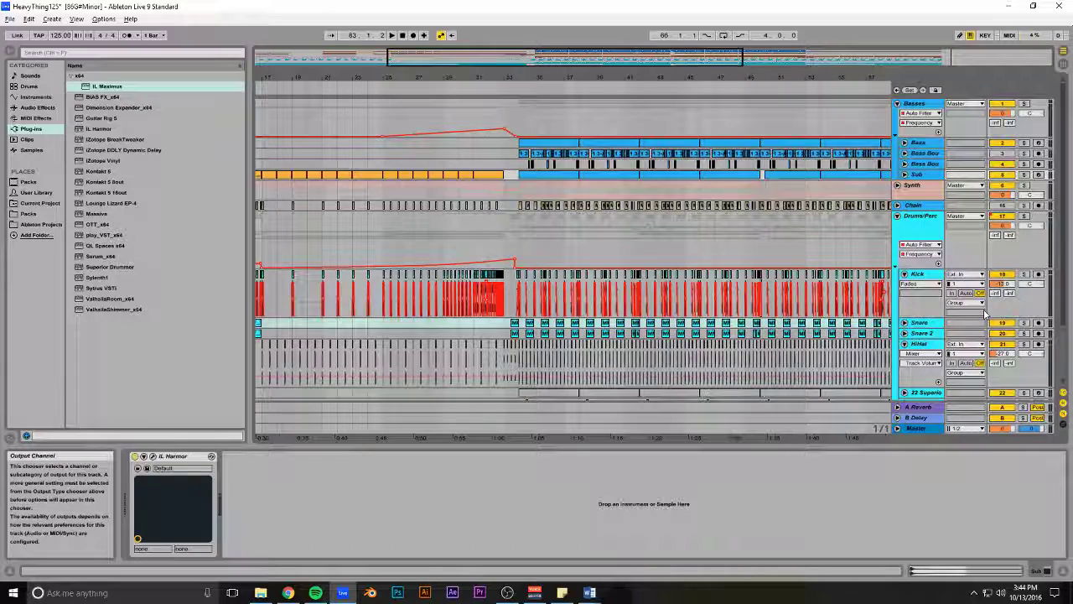
Recolor blue the Sub clips before the drop and the Bass and Sub clips from bar 66 to the end
drag(485, 74, 485, 35)
drag(479, 174, 309, 180)
right_click(332, 177)
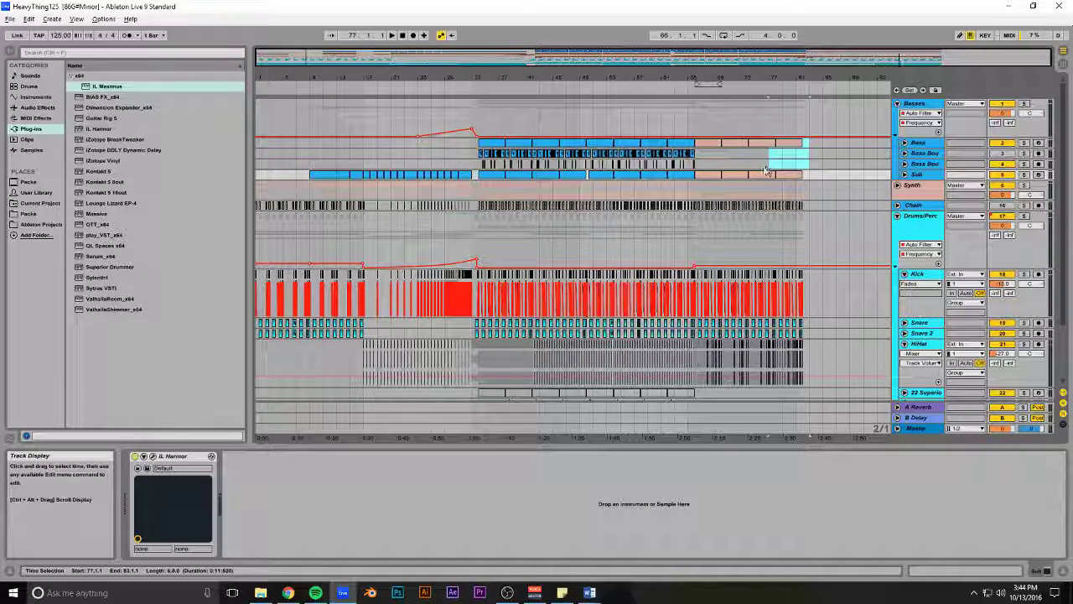
drag(765, 171, 704, 177)
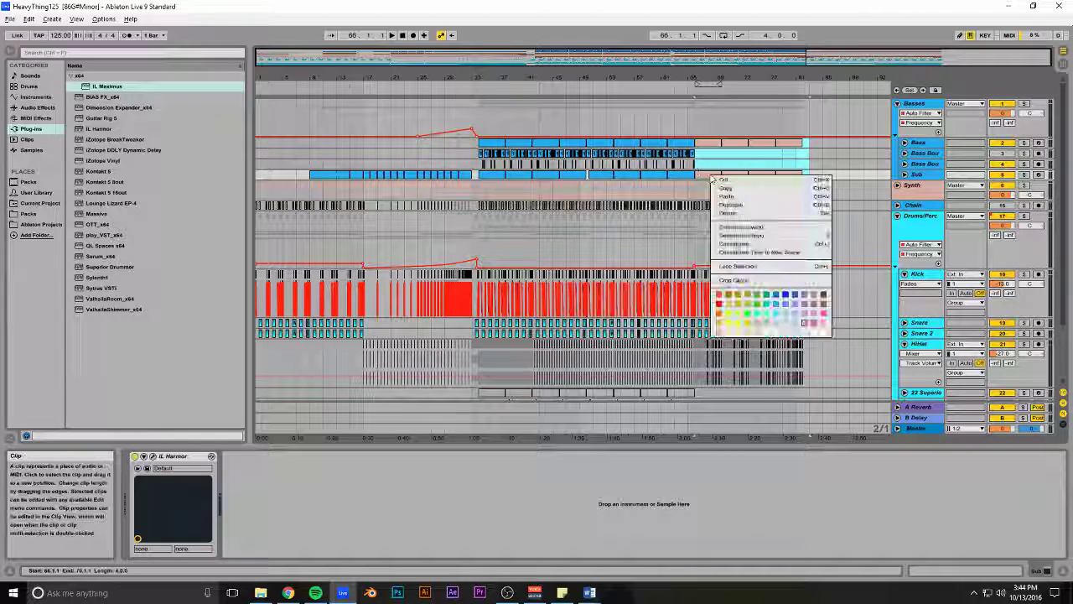
click(785, 307)
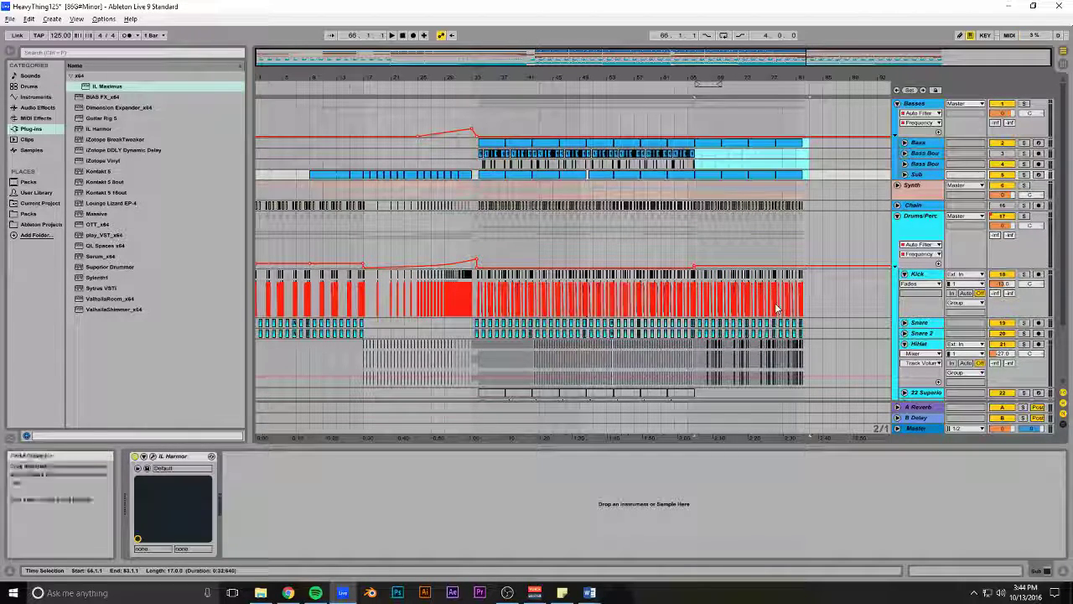